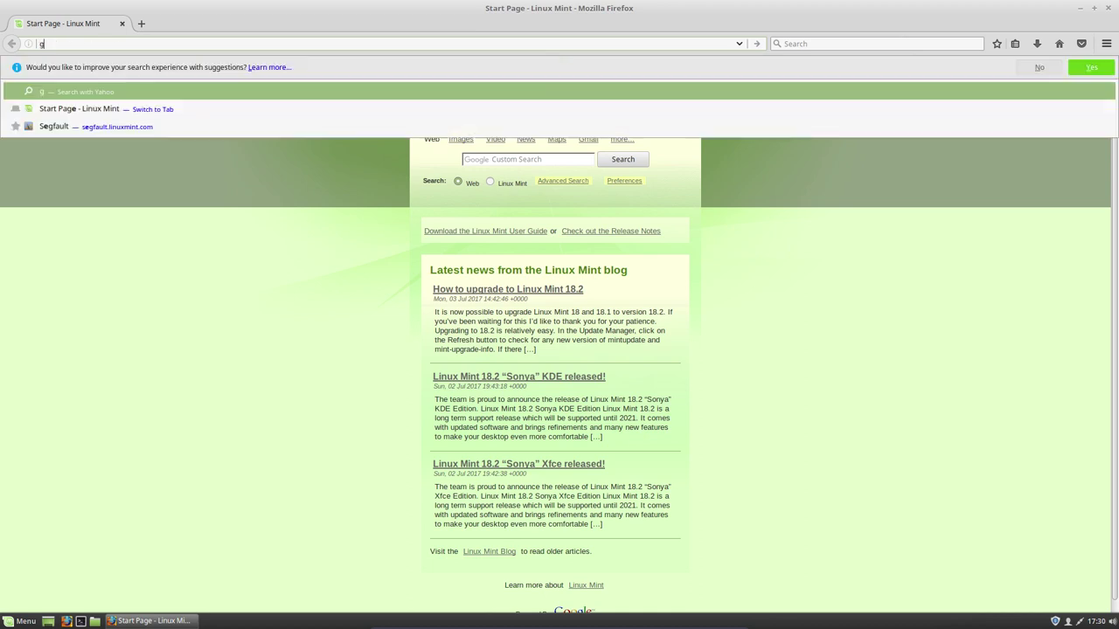
- Search the web for the author's GitHub profile and open the Ultimate-Linux-Mint-18.2-Cinnamon repository from it
{"action": "type", "text": "ithub erik"}
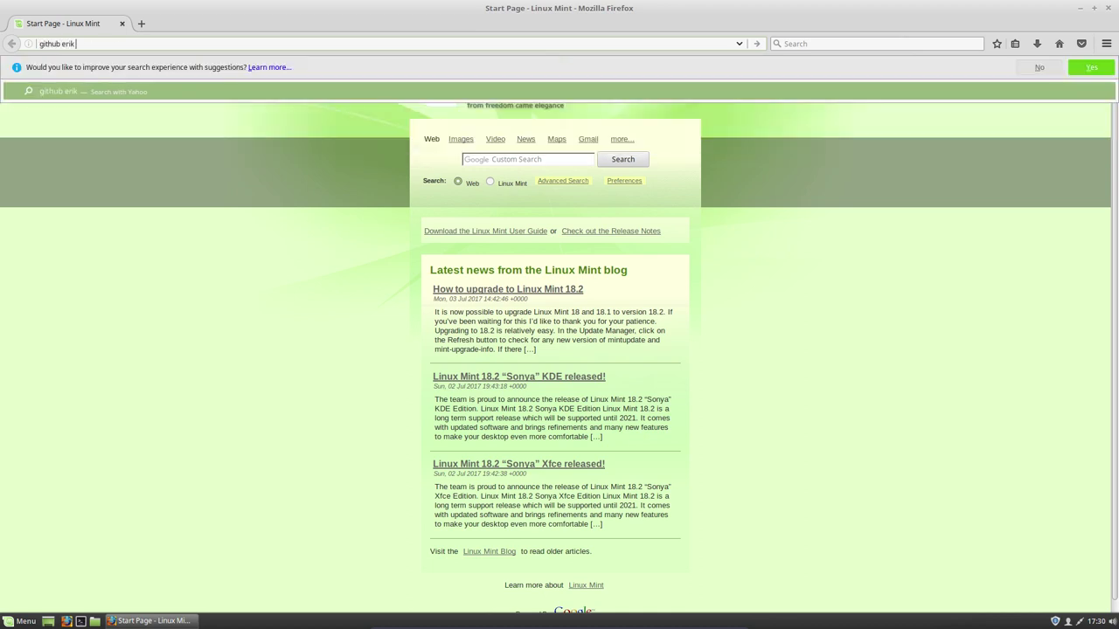
{"action": "type", "text": " dubois"}
{"action": "key", "text": "Return"}
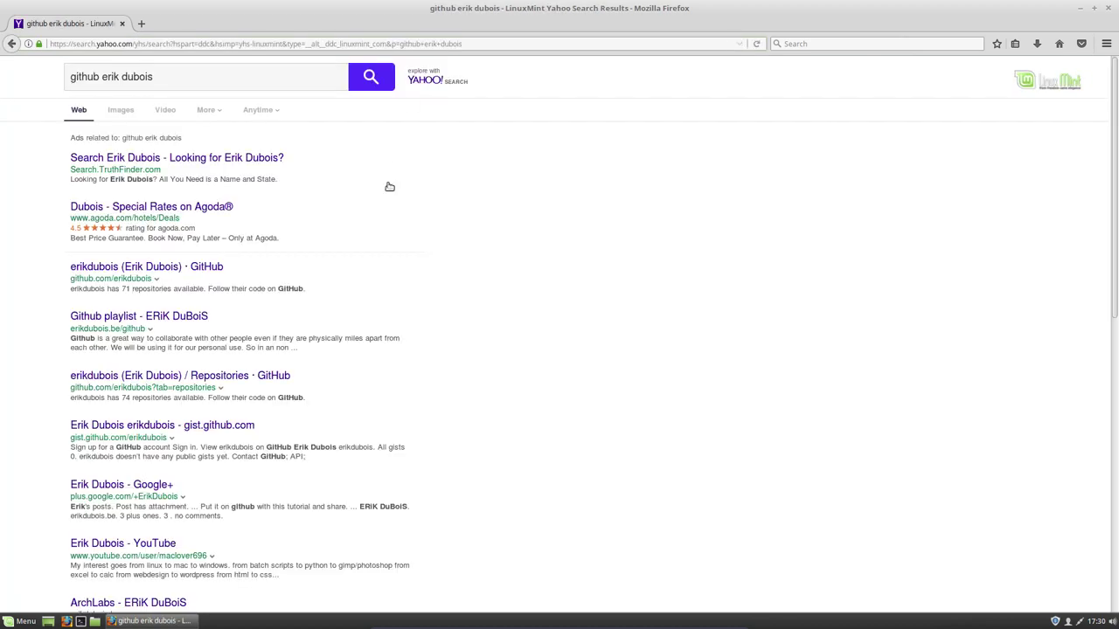
{"action": "left_click", "coordinate": [167, 270]}
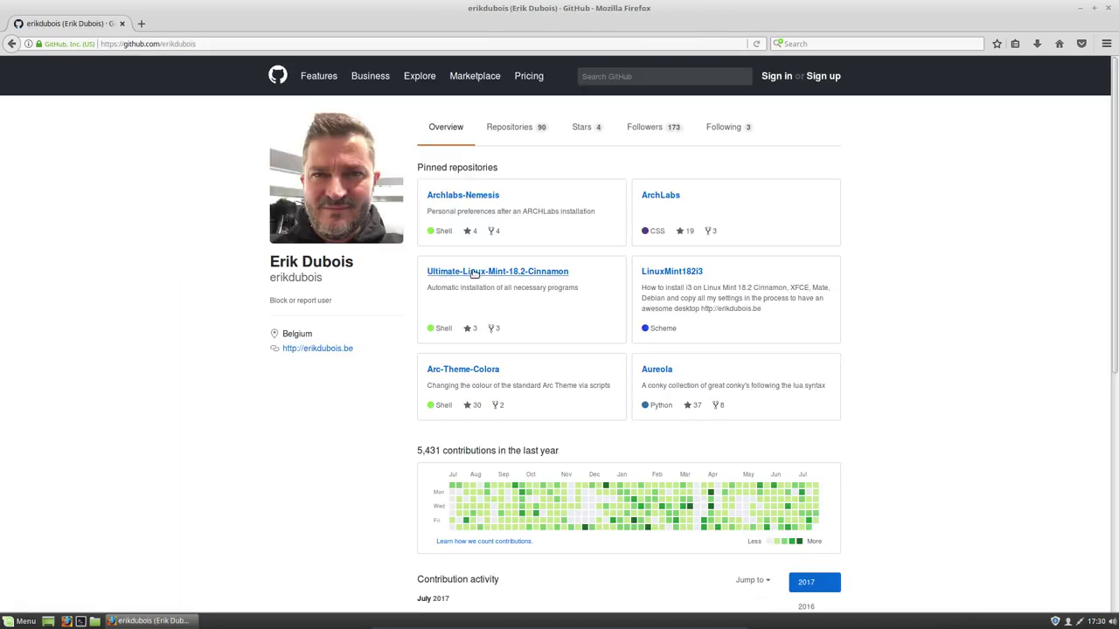
{"action": "left_click", "coordinate": [474, 274]}
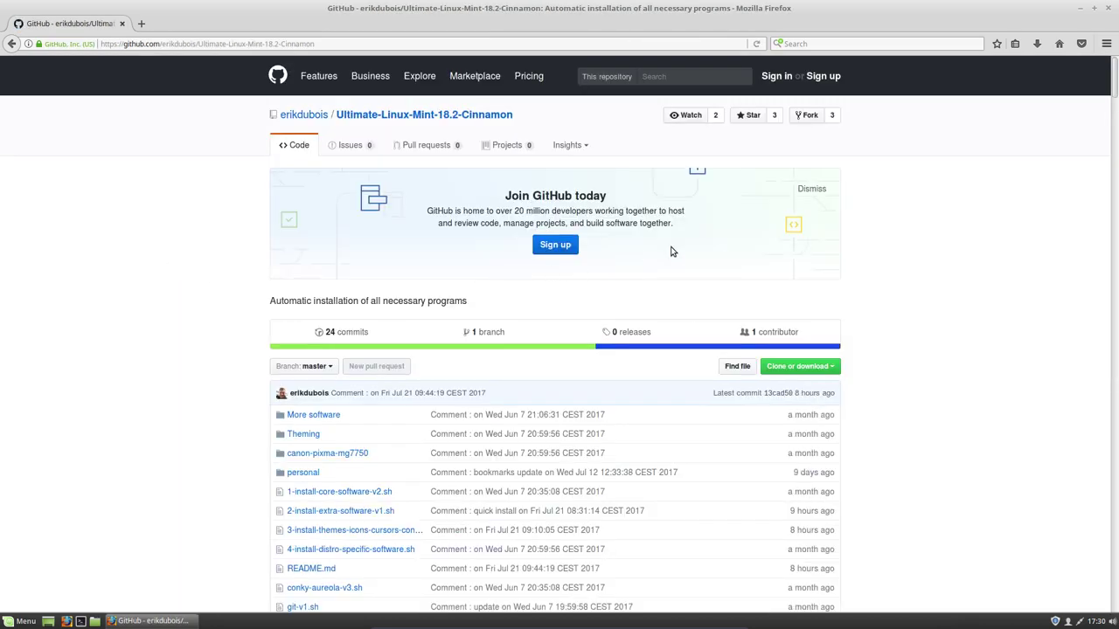
- Dismiss the sign-up banner, copy the repository's HTTPS clone URL, and minimise the browser
{"action": "left_click", "coordinate": [806, 191]}
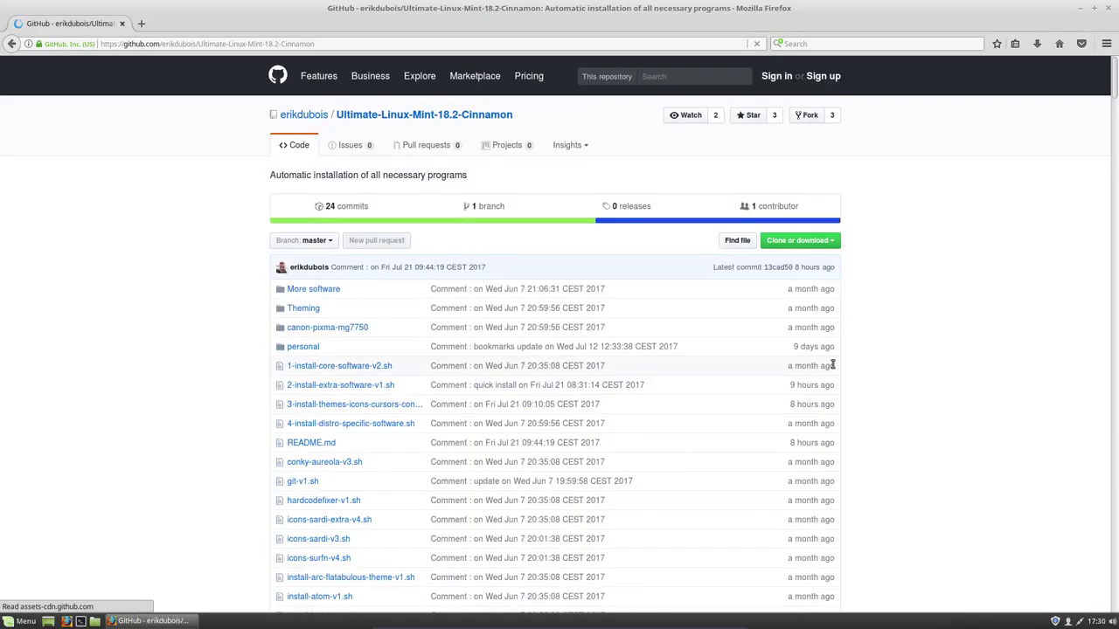
{"action": "left_click", "coordinate": [834, 245]}
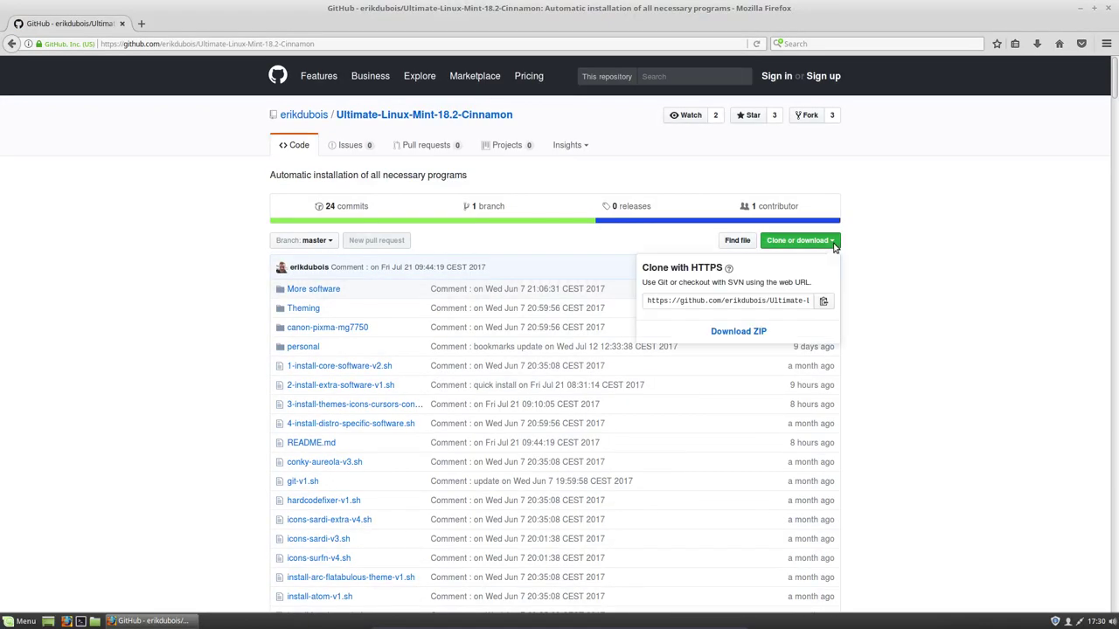
{"action": "left_click", "coordinate": [824, 303]}
{"action": "left_click", "coordinate": [1082, 8]}
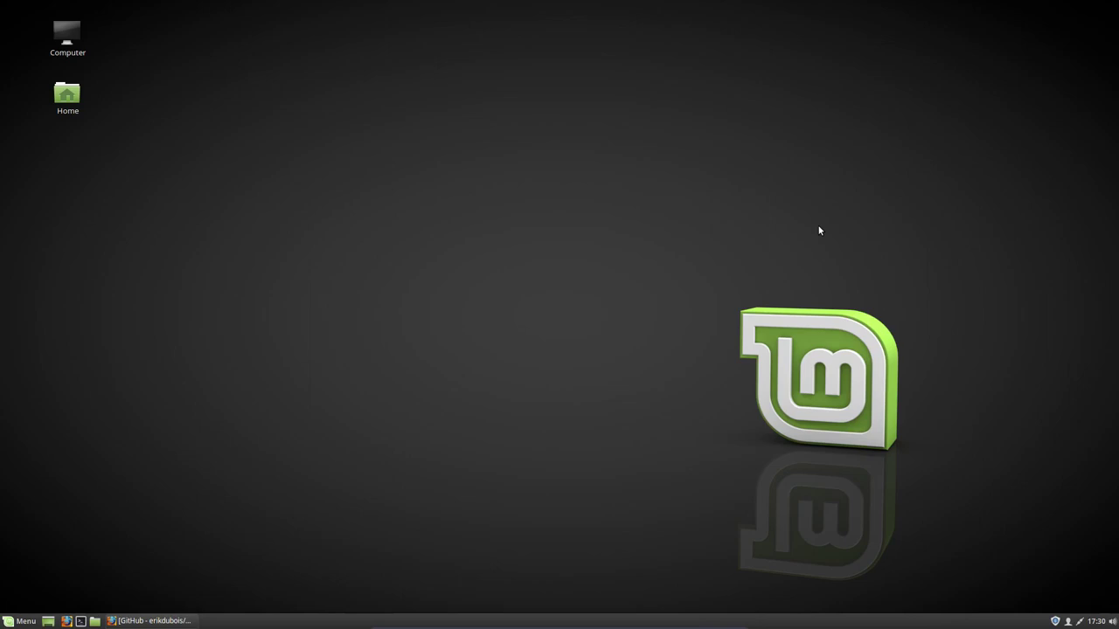
- Create a new folder named DATA in the home directory
{"action": "right_click", "coordinate": [334, 267]}
{"action": "left_click", "coordinate": [109, 127]}
{"action": "double_click", "coordinate": [68, 94]}
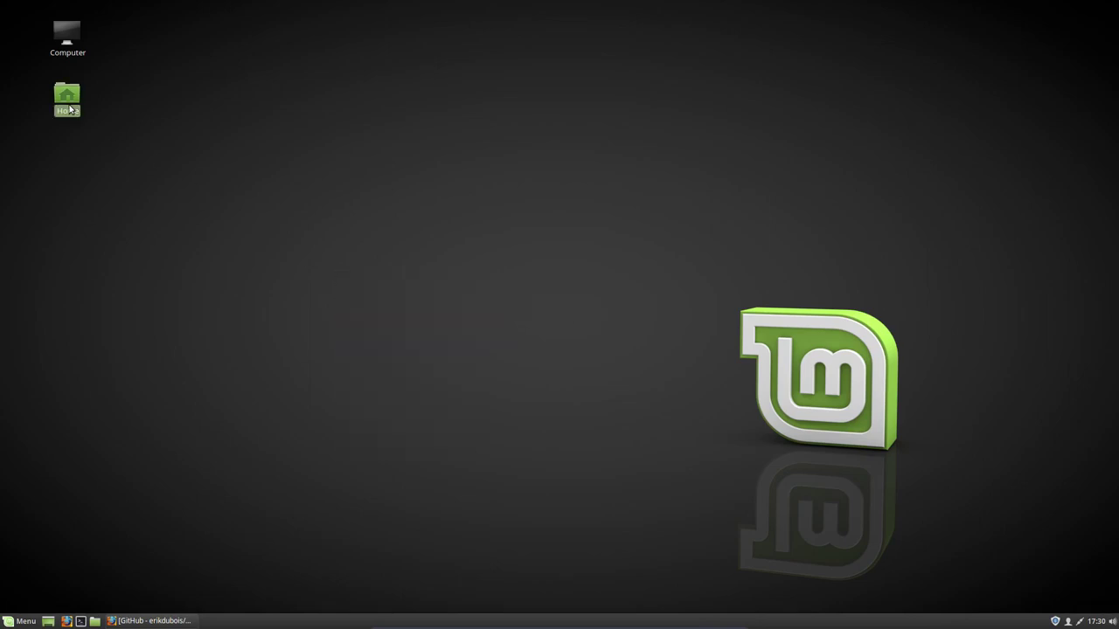
{"action": "right_click", "coordinate": [518, 369]}
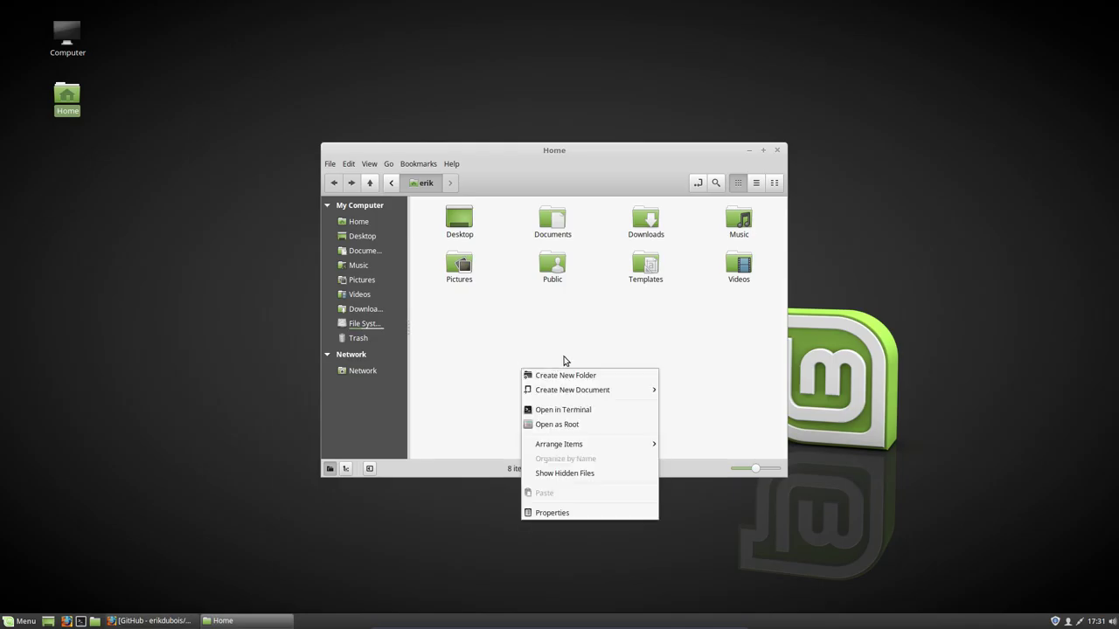
{"action": "left_click", "coordinate": [579, 380]}
{"action": "type", "text": "DATA"}
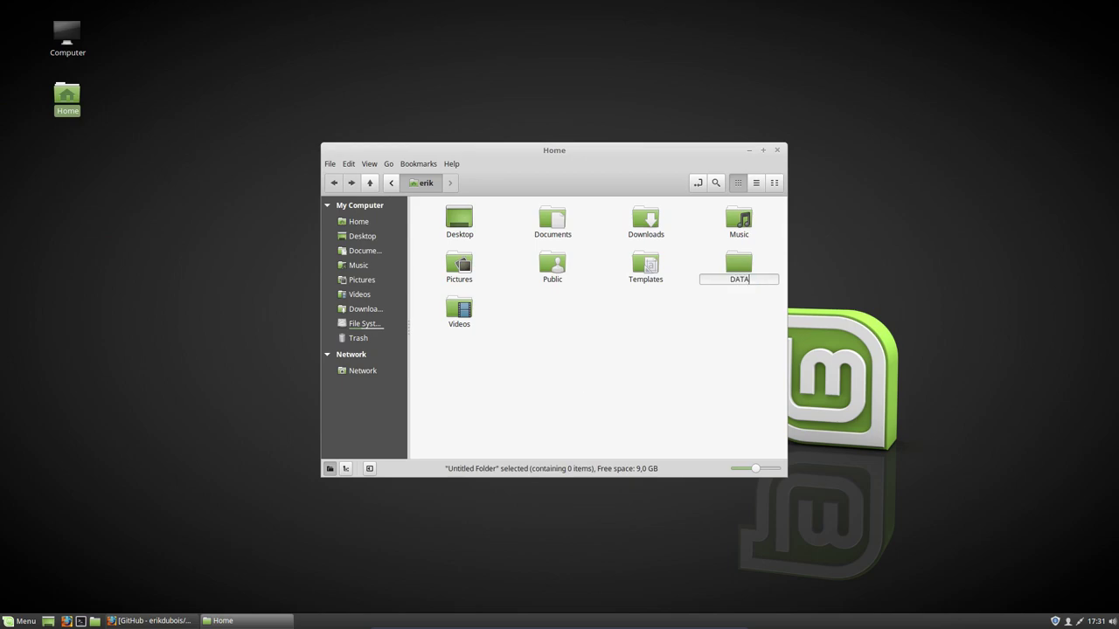
{"action": "key", "text": "Return"}
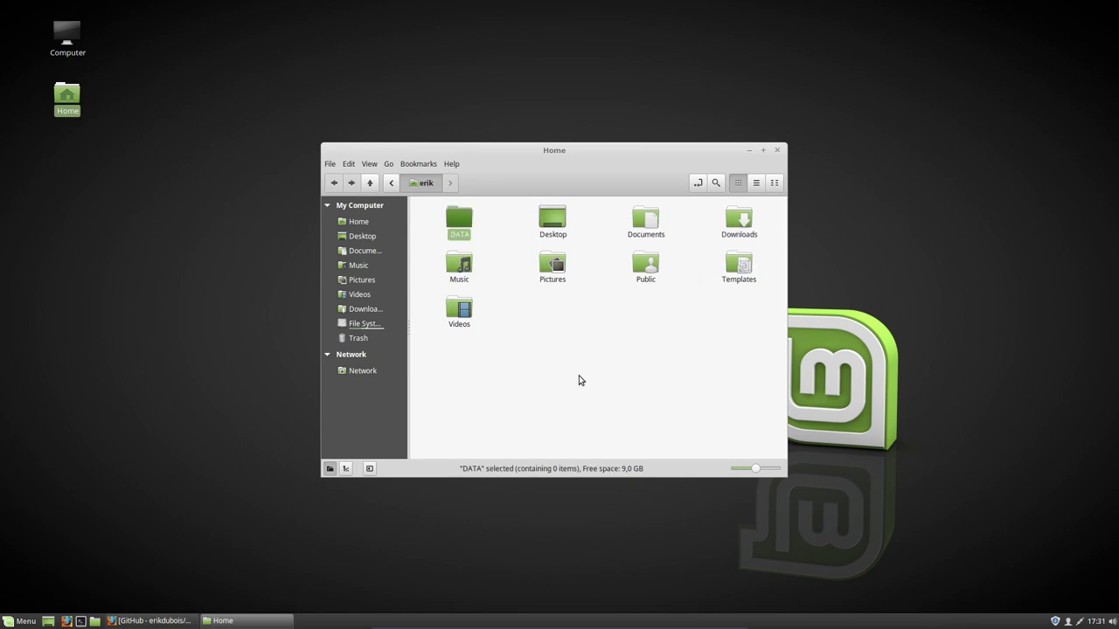
- Open a terminal in the DATA folder and try to install git with "sudo apt get install git"
{"action": "double_click", "coordinate": [467, 225]}
{"action": "right_click", "coordinate": [488, 262]}
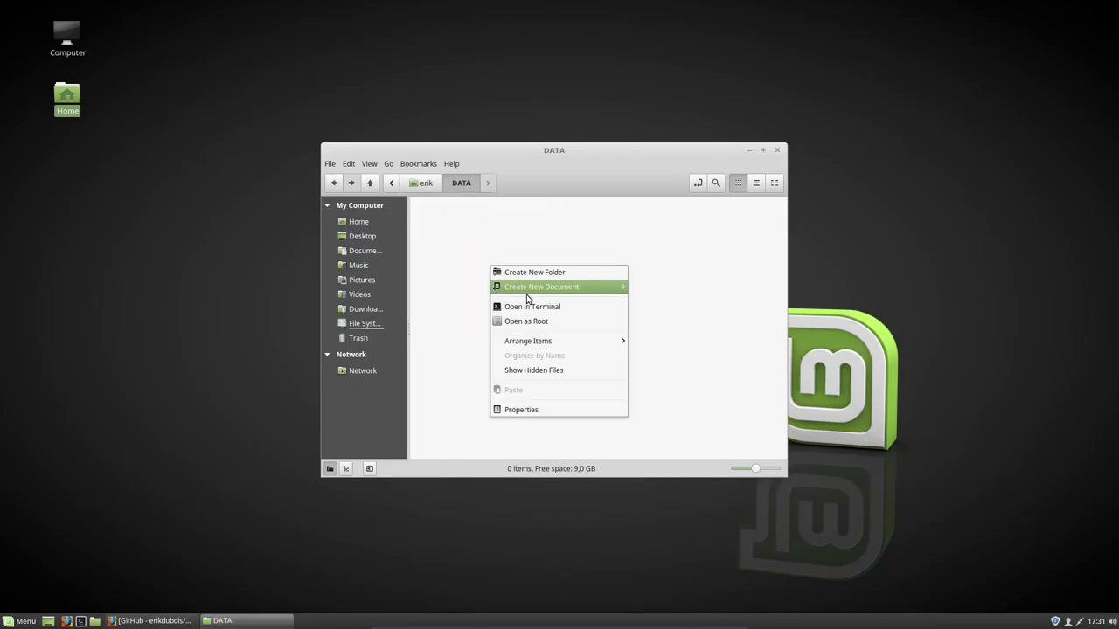
{"action": "left_click", "coordinate": [525, 285]}
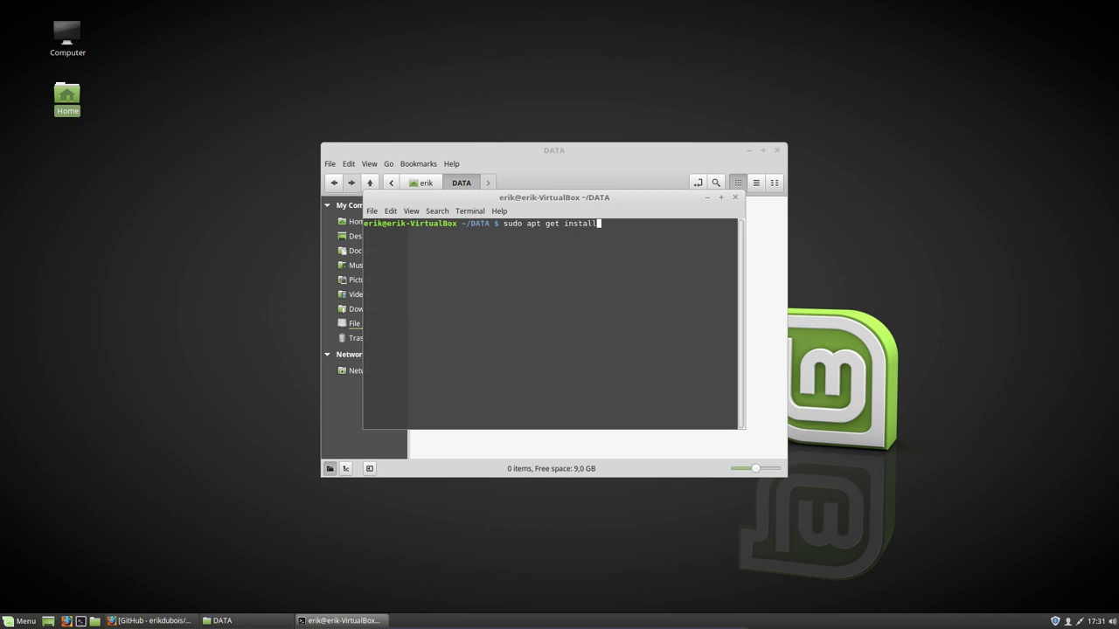
{"action": "key", "text": "Return"}
{"action": "key", "text": "Return"}
- Correct the previous command to "sudo apt install git" and run it
{"action": "key", "text": "Up"}
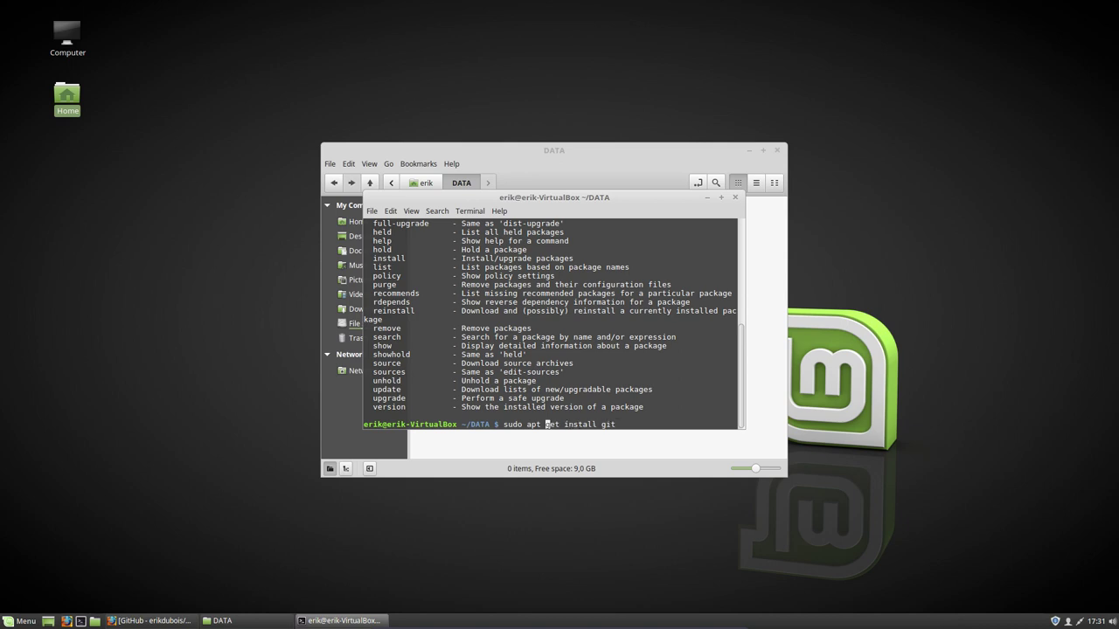
{"action": "key", "text": "Right"}
{"action": "key", "text": "Right"}
{"action": "key", "text": "BackSpace"}
{"action": "key", "text": "BackSpace"}
{"action": "key", "text": "BackSpace"}
{"action": "key", "text": "BackSpace"}
{"action": "key", "text": "Return"}
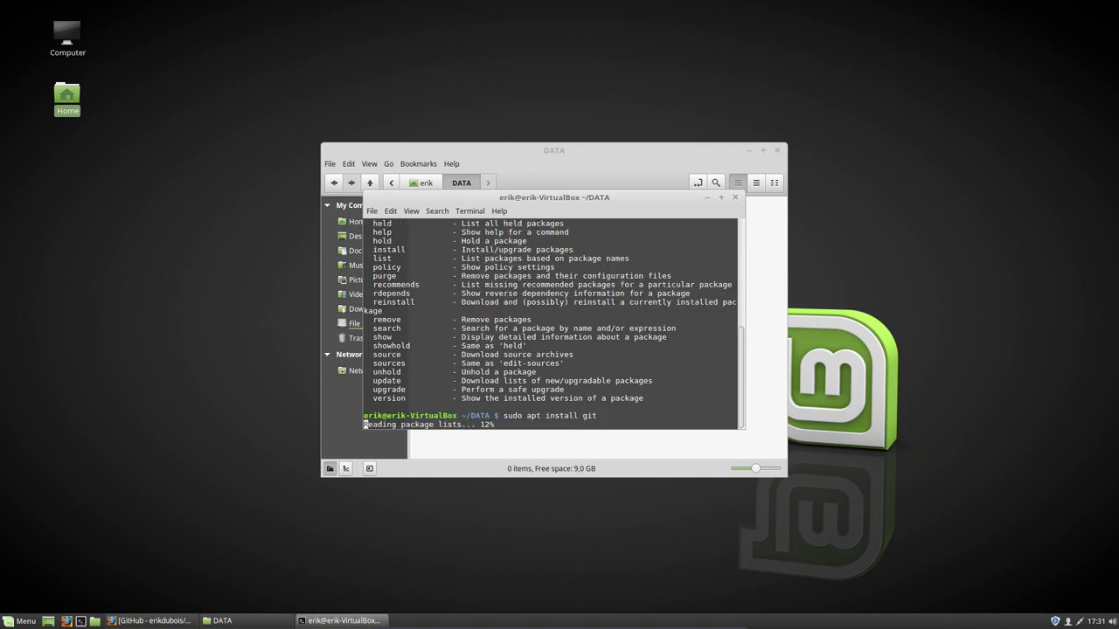
- Set the terminal profile's custom font to Monospace Regular at size 15
{"action": "left_click", "coordinate": [391, 210]}
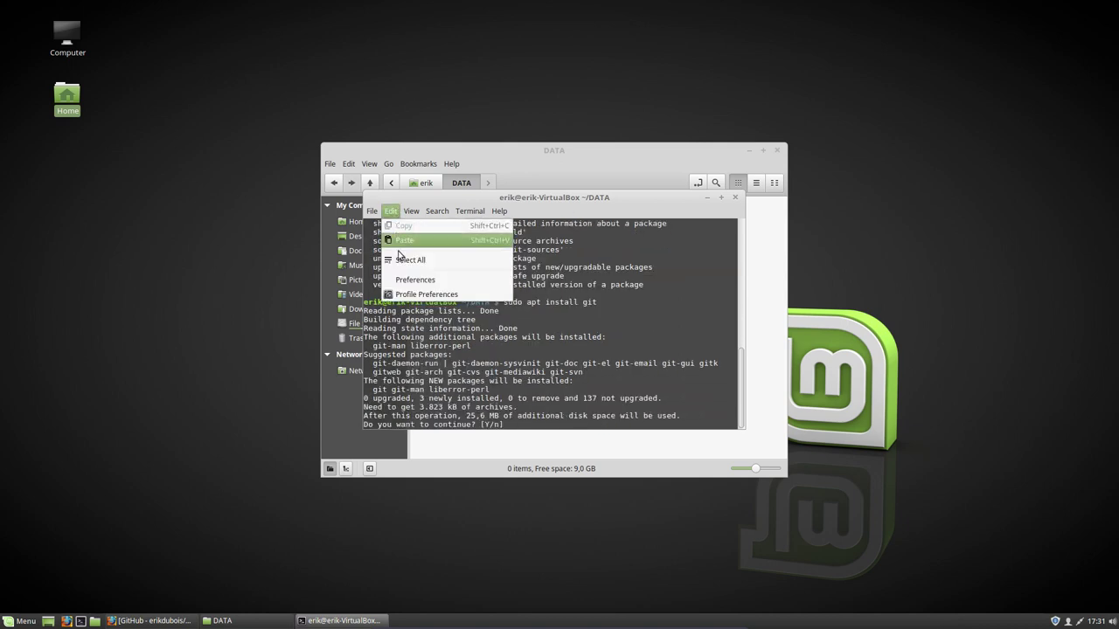
{"action": "left_click", "coordinate": [418, 296]}
{"action": "left_click", "coordinate": [467, 408]}
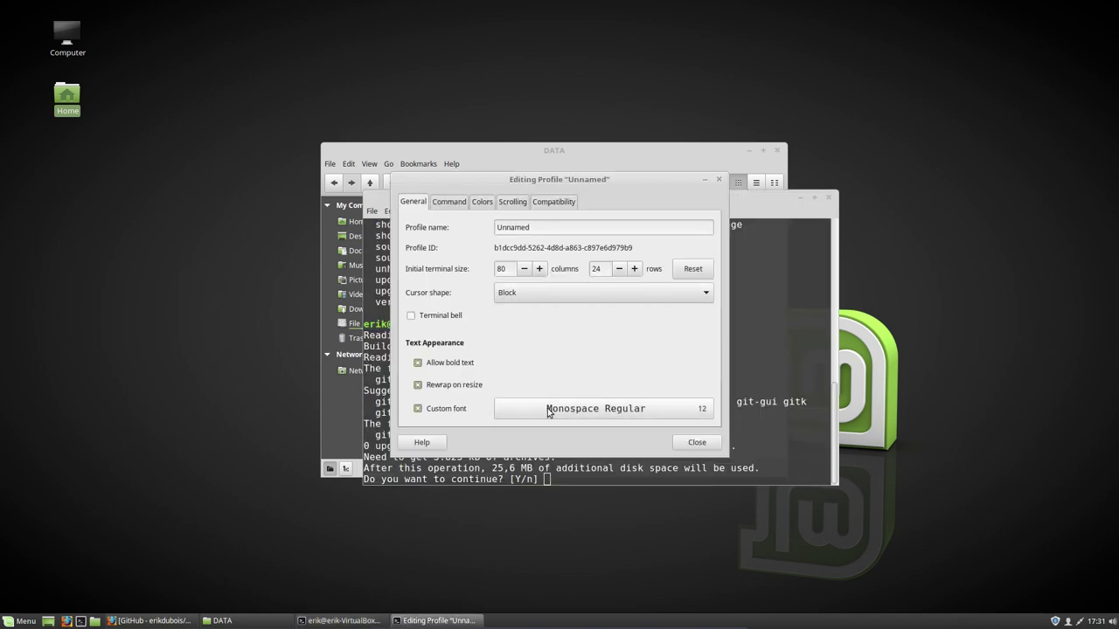
{"action": "left_click", "coordinate": [706, 416]}
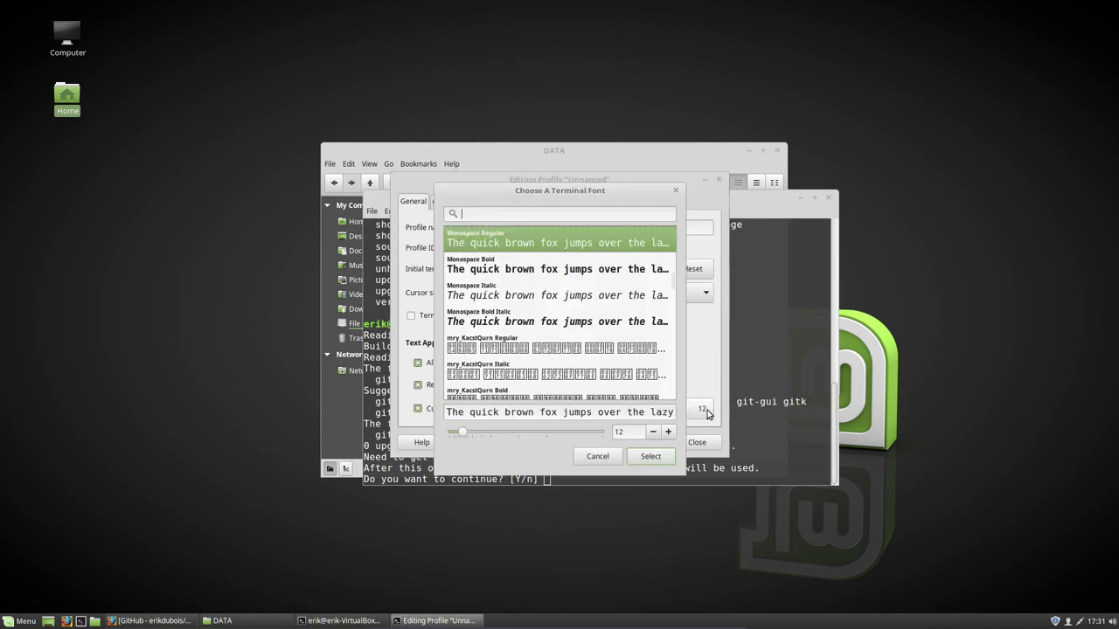
{"action": "left_click", "coordinate": [668, 431]}
{"action": "left_click", "coordinate": [669, 432]}
{"action": "left_click", "coordinate": [669, 432]}
{"action": "left_click", "coordinate": [650, 456]}
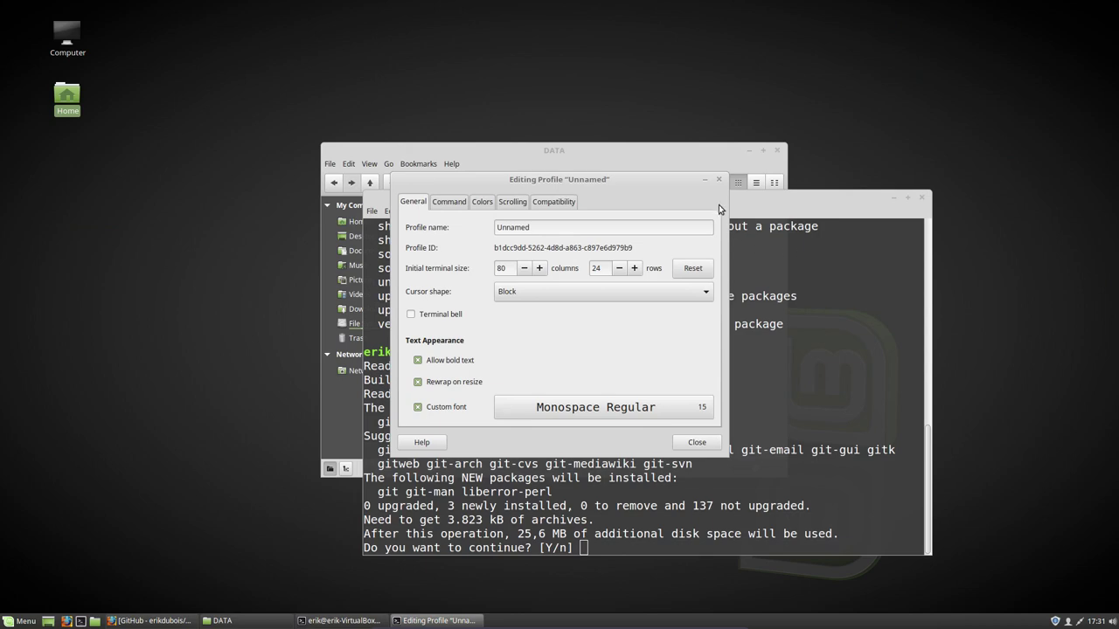
{"action": "left_click", "coordinate": [720, 181]}
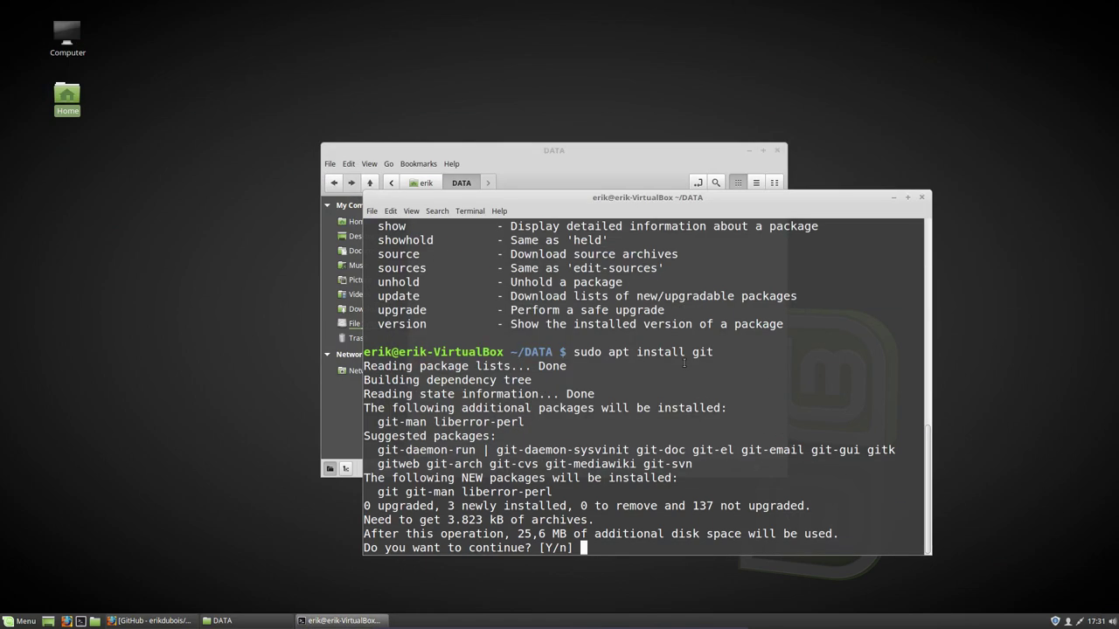
- Approve the git installation and place the DATA folder window and the terminal side by side
{"action": "key", "text": "Return"}
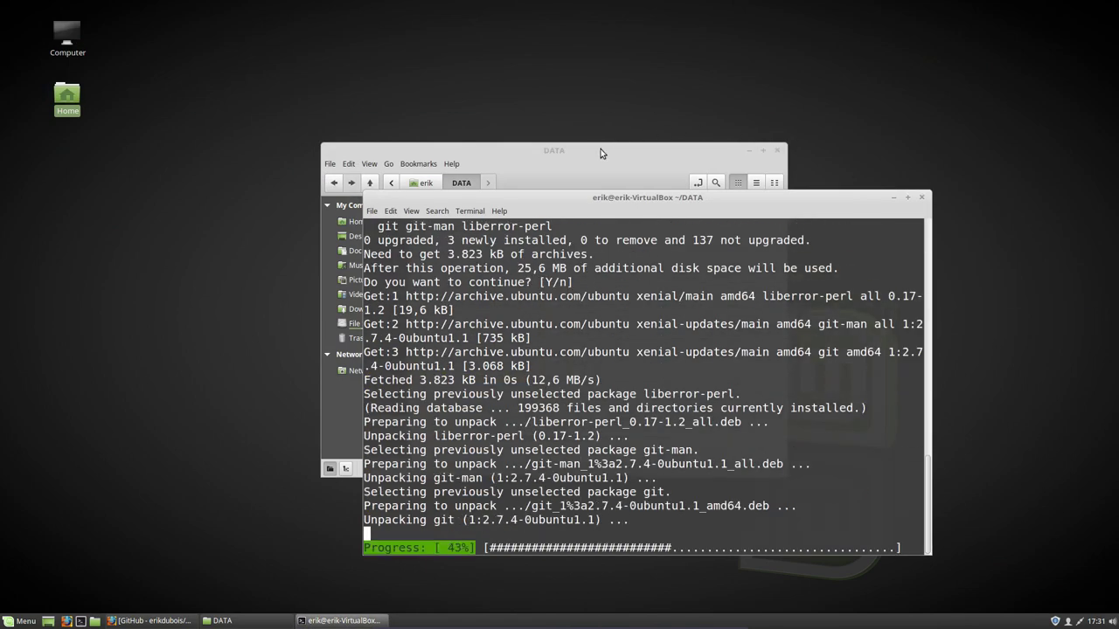
{"action": "left_click_drag", "start_coordinate": [600, 153], "coordinate": [332, 139]}
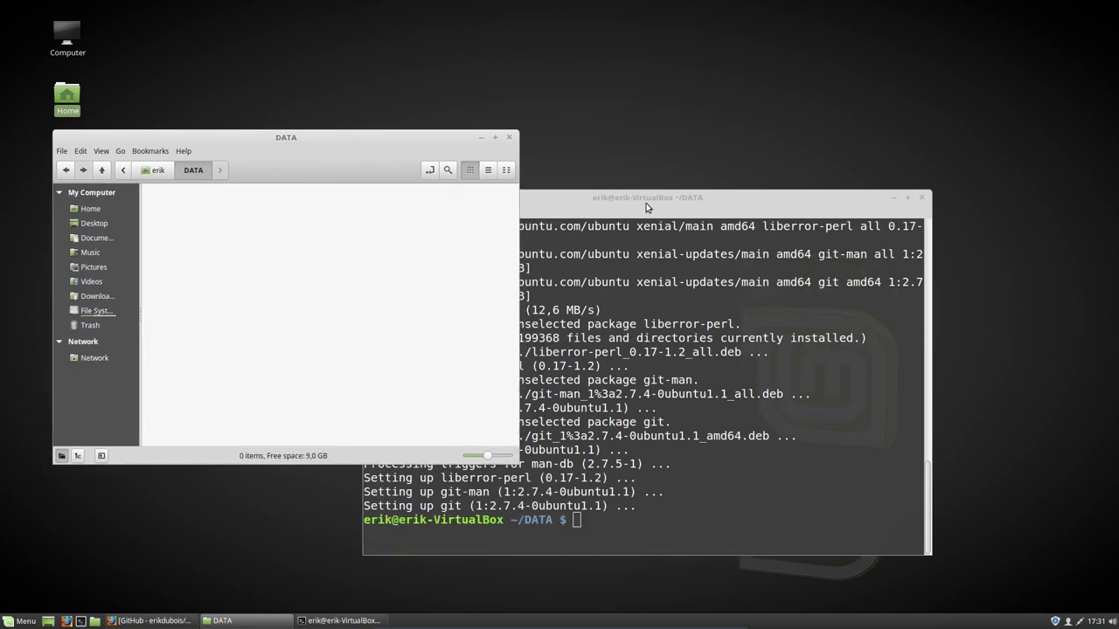
{"action": "left_click_drag", "start_coordinate": [645, 203], "coordinate": [832, 67]}
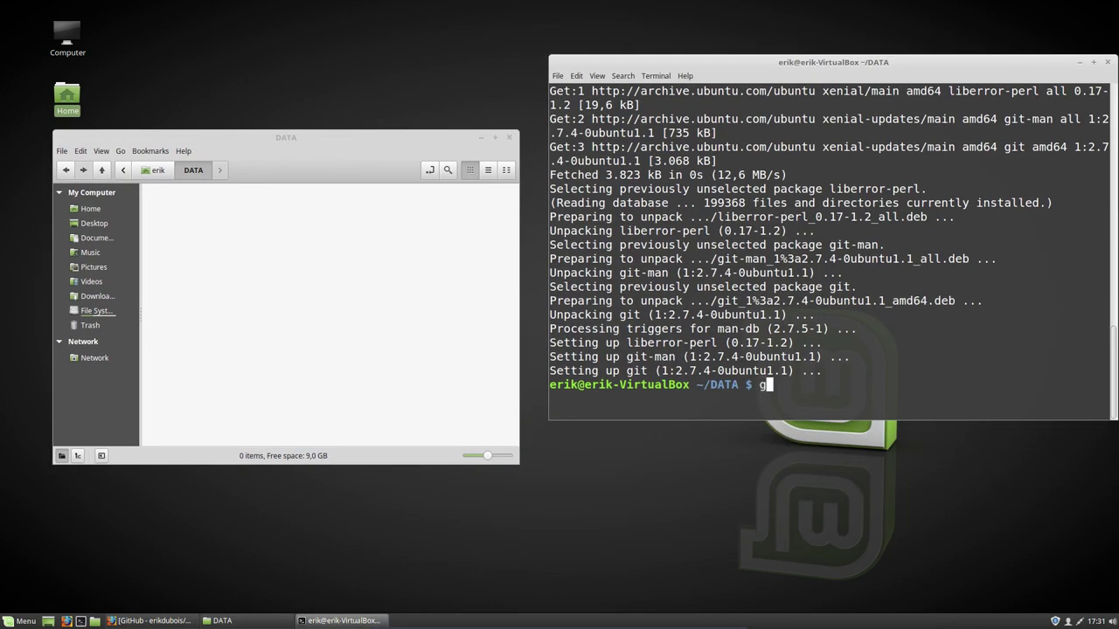
- Clone the Ultimate-Linux-Mint-18.2-Cinnamon repository into the DATA folder with git clone and the copied URL
{"action": "type", "text": "git clone"}
{"action": "type", "text": "https://github.com/erikdubois/Ultimate-Linux-Mint-18.2-Cinnamon.git"}
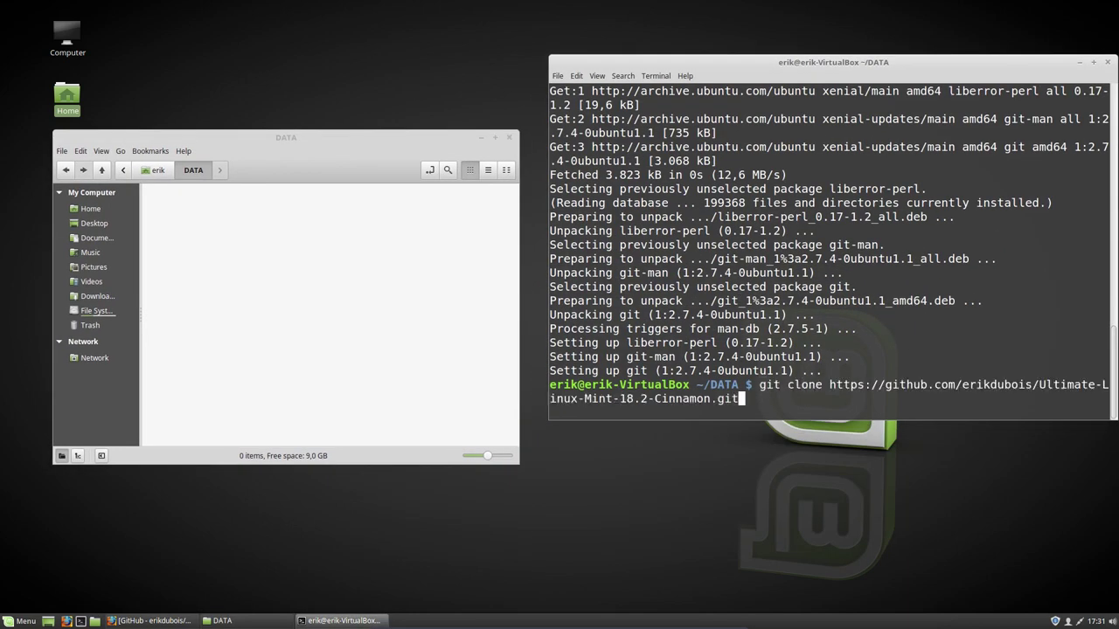
{"action": "key", "text": "Return"}
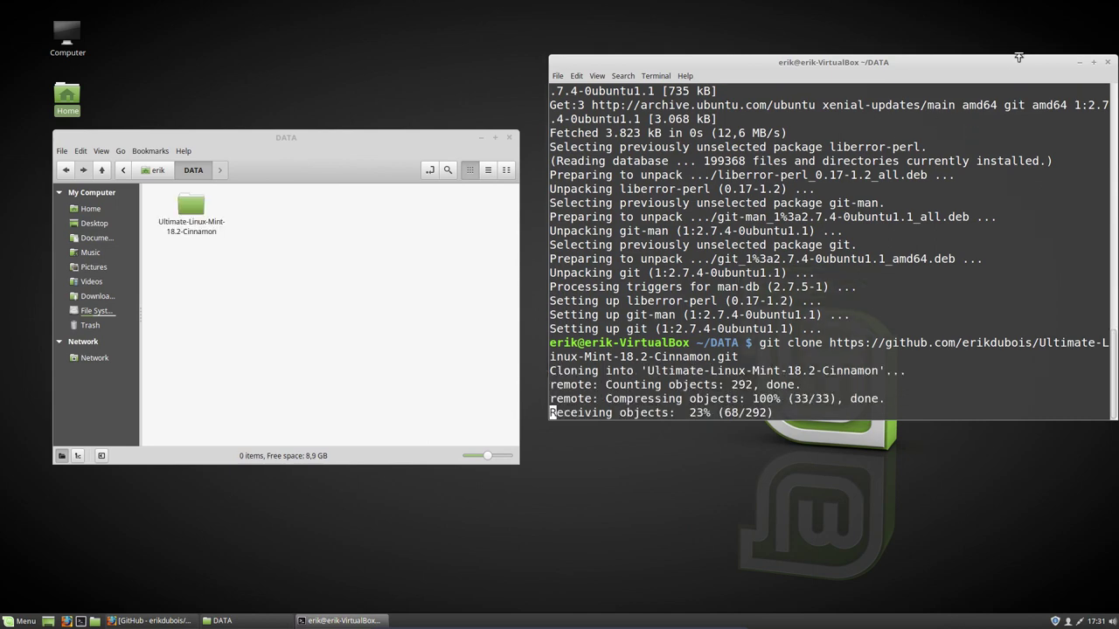
- Close the terminal, then open the cloned Ultimate-Linux-Mint-18.2-Cinnamon folder with its window tiled to the left half of the desktop
{"action": "left_click", "coordinate": [1109, 62]}
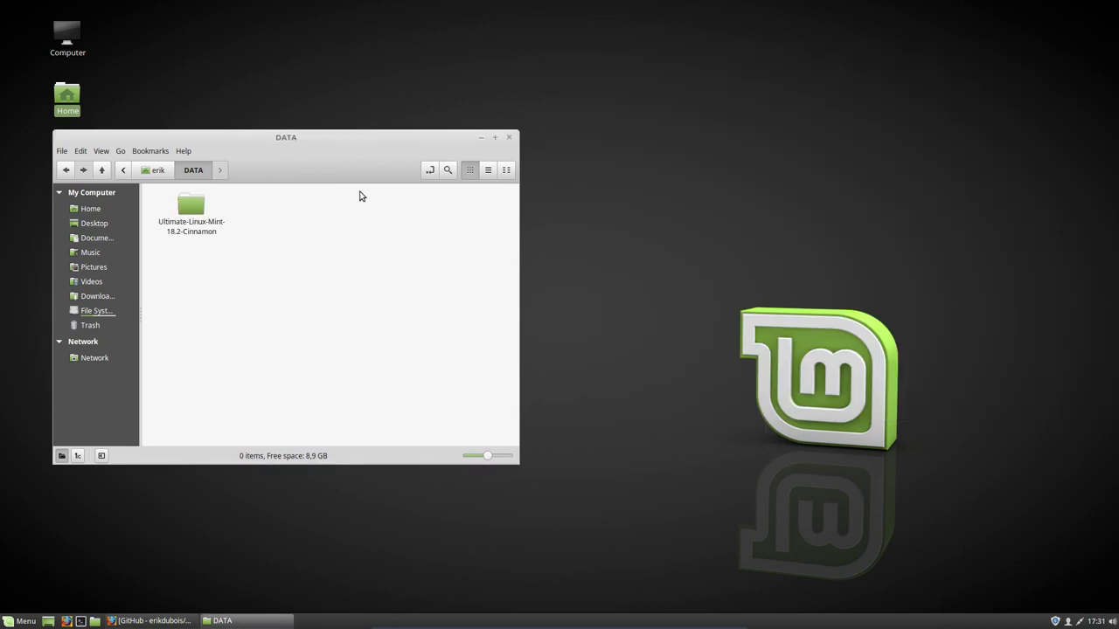
{"action": "double_click", "coordinate": [183, 210]}
{"action": "left_click_drag", "start_coordinate": [226, 138], "coordinate": [7, 139]}
- Enable the refresh, computer, home, open in terminal and new folder buttons in the file manager's toolbar preferences, keeping the location toggle enabled
{"action": "left_click", "coordinate": [29, 21]}
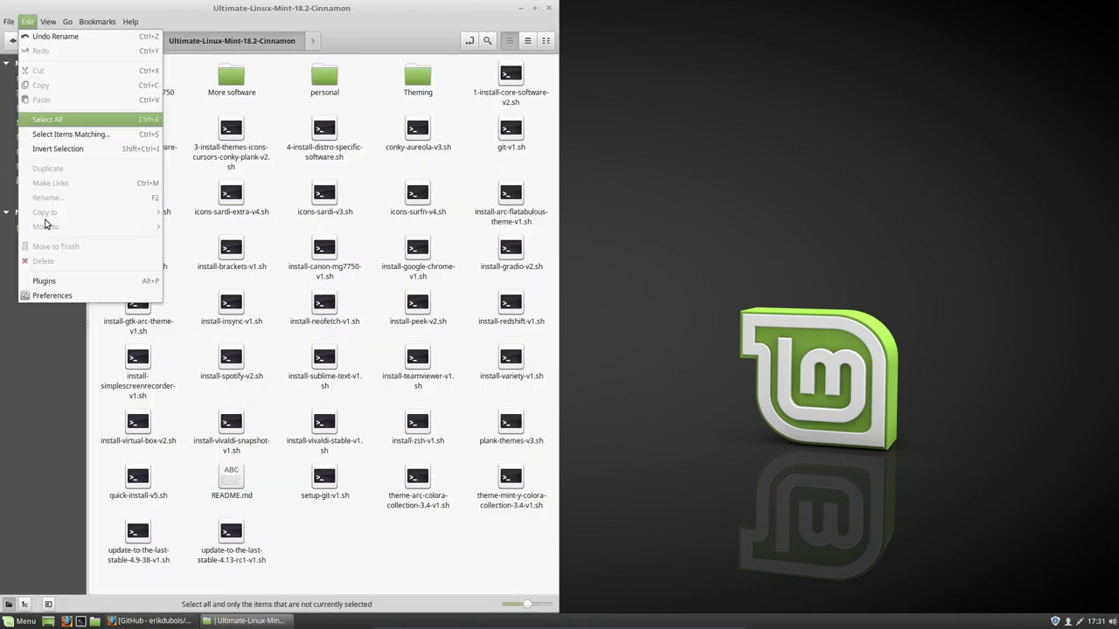
{"action": "left_click", "coordinate": [52, 289]}
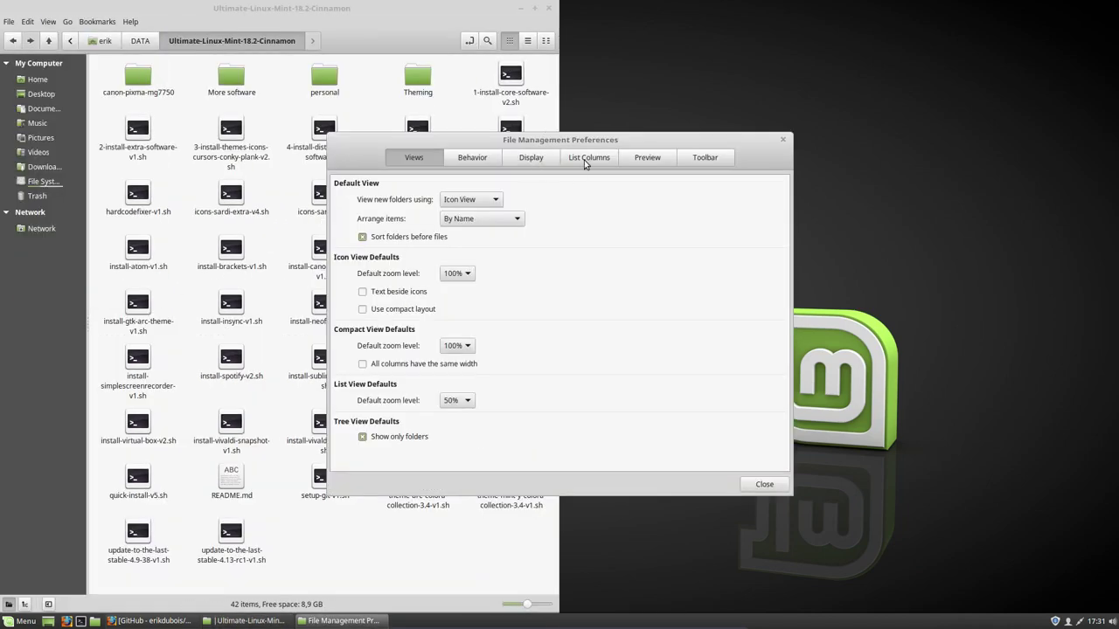
{"action": "left_click", "coordinate": [708, 158]}
{"action": "left_click", "coordinate": [387, 252]}
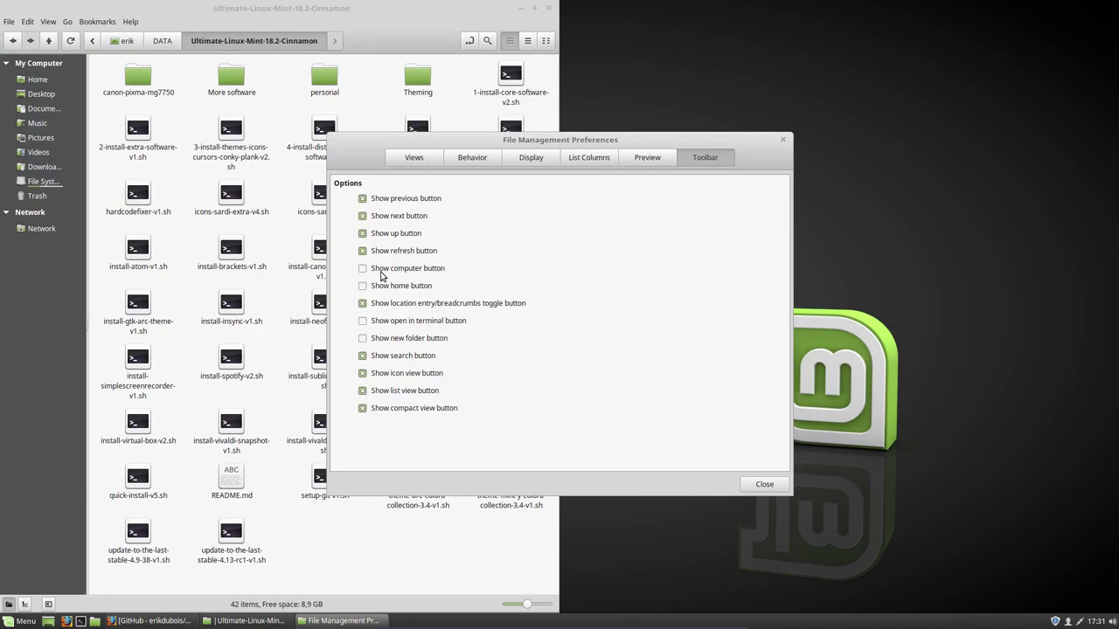
{"action": "left_click", "coordinate": [385, 269]}
{"action": "left_click", "coordinate": [381, 287]}
{"action": "left_click", "coordinate": [380, 304]}
{"action": "left_click", "coordinate": [379, 321]}
{"action": "left_click", "coordinate": [379, 321]}
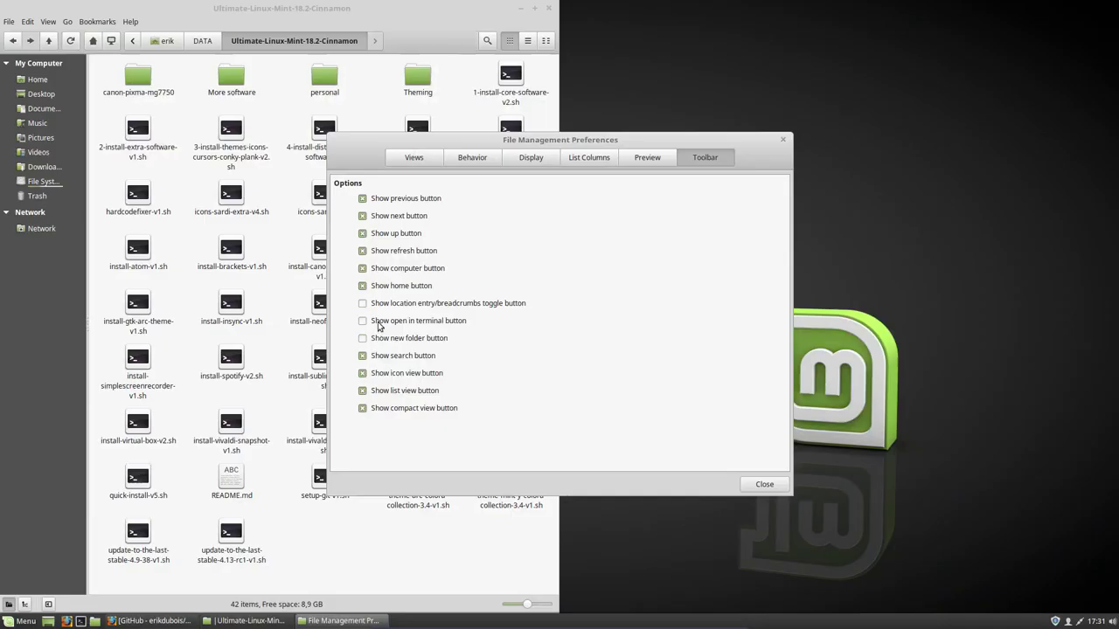
{"action": "left_click", "coordinate": [381, 306]}
{"action": "left_click", "coordinate": [380, 323]}
{"action": "left_click", "coordinate": [387, 340]}
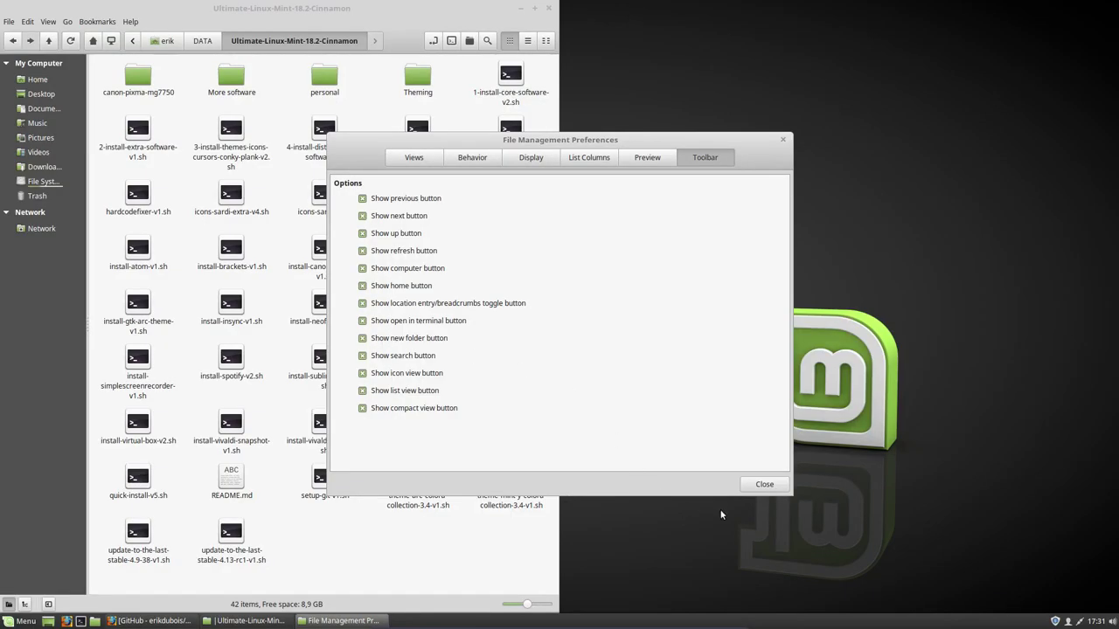
{"action": "left_click", "coordinate": [745, 488]}
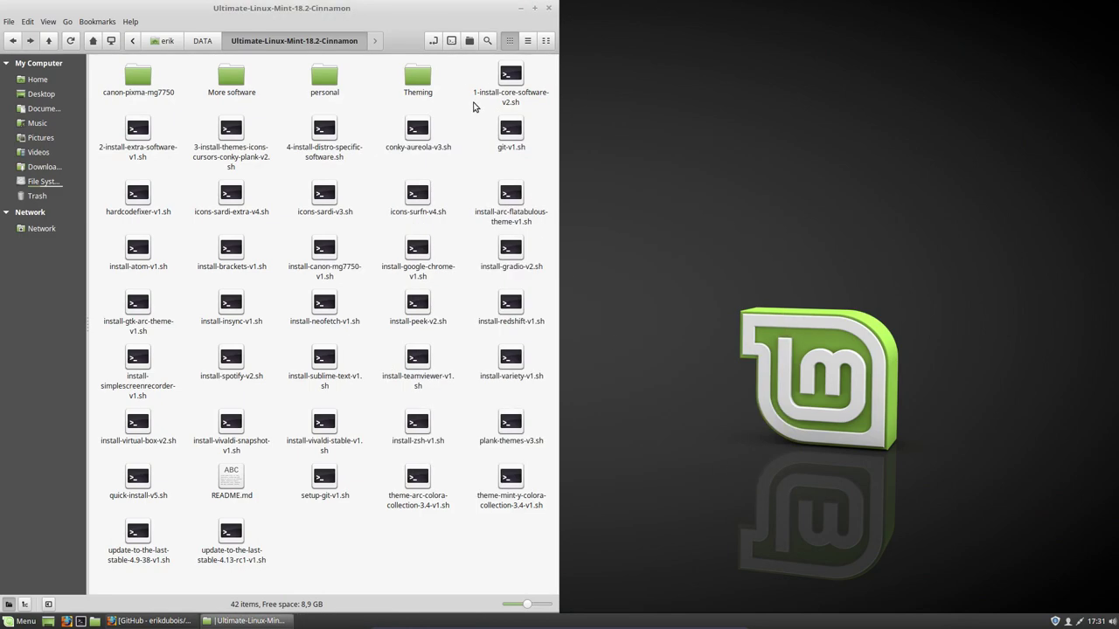
- Tile the terminal to the right half of the desktop, then hide its scrollbar in the profile preferences and review the profile's other settings
{"action": "left_click_drag", "start_coordinate": [489, 137], "coordinate": [1117, 131]}
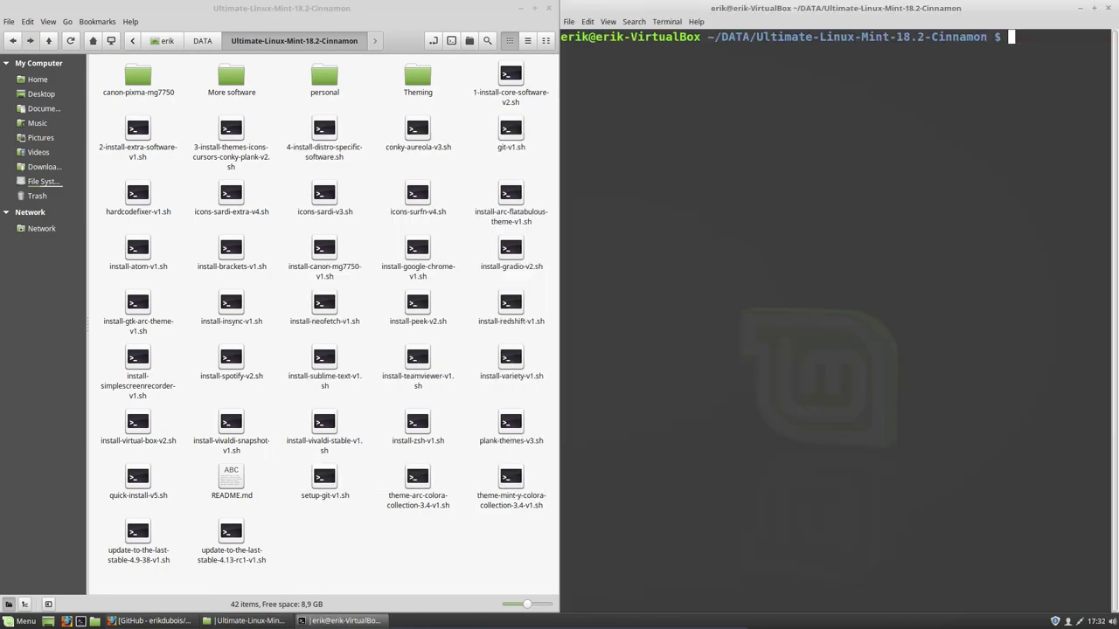
{"action": "left_click", "coordinate": [584, 22]}
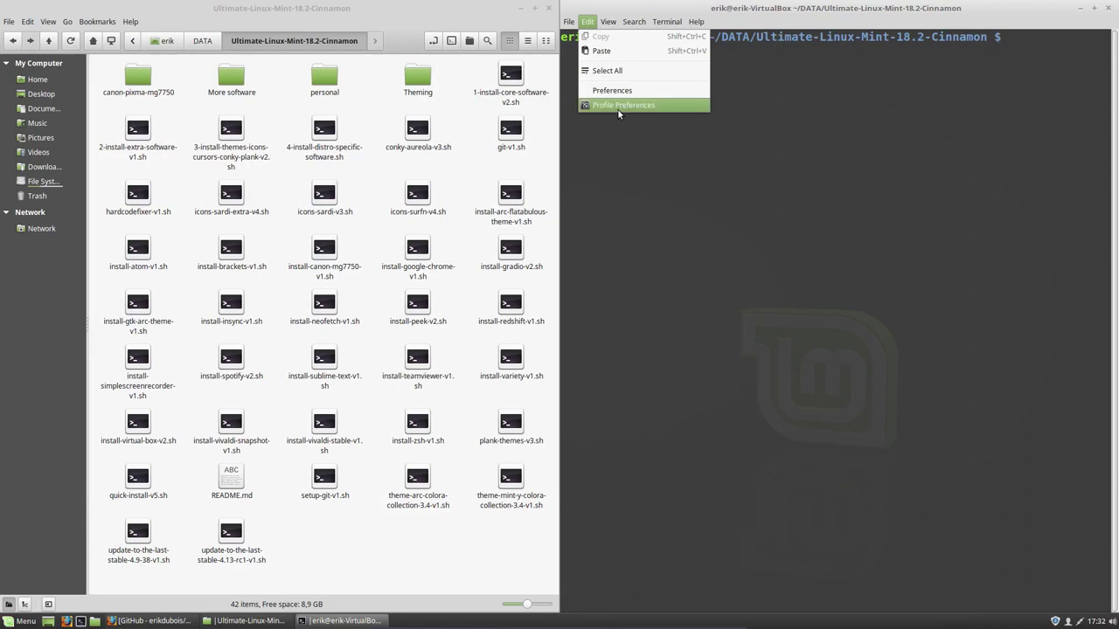
{"action": "left_click", "coordinate": [618, 106]}
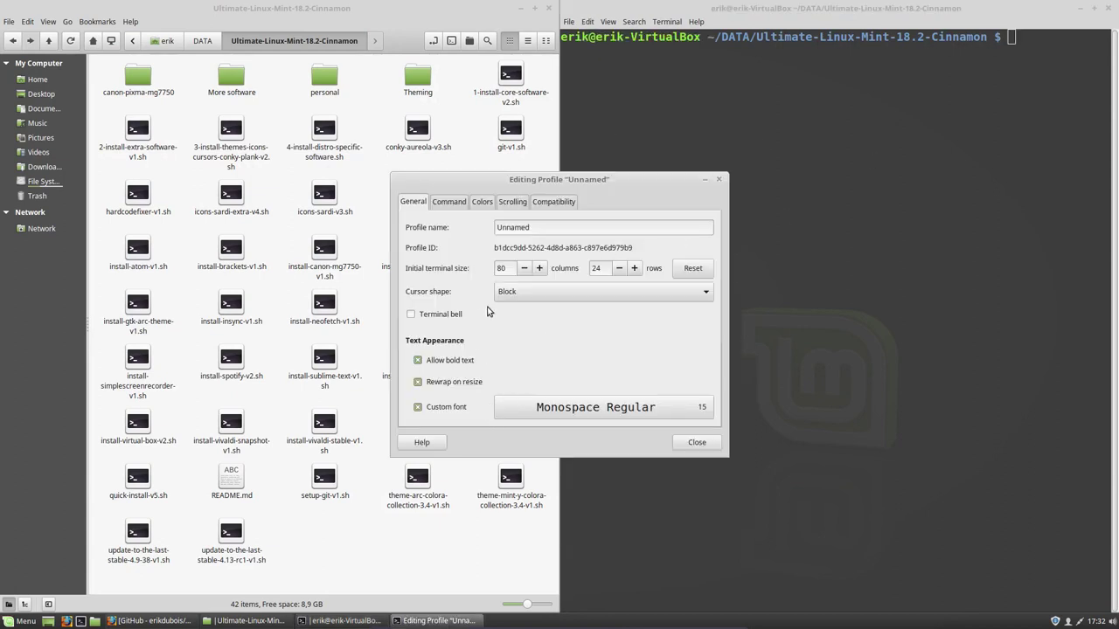
{"action": "left_click", "coordinate": [540, 204]}
{"action": "left_click", "coordinate": [512, 205]}
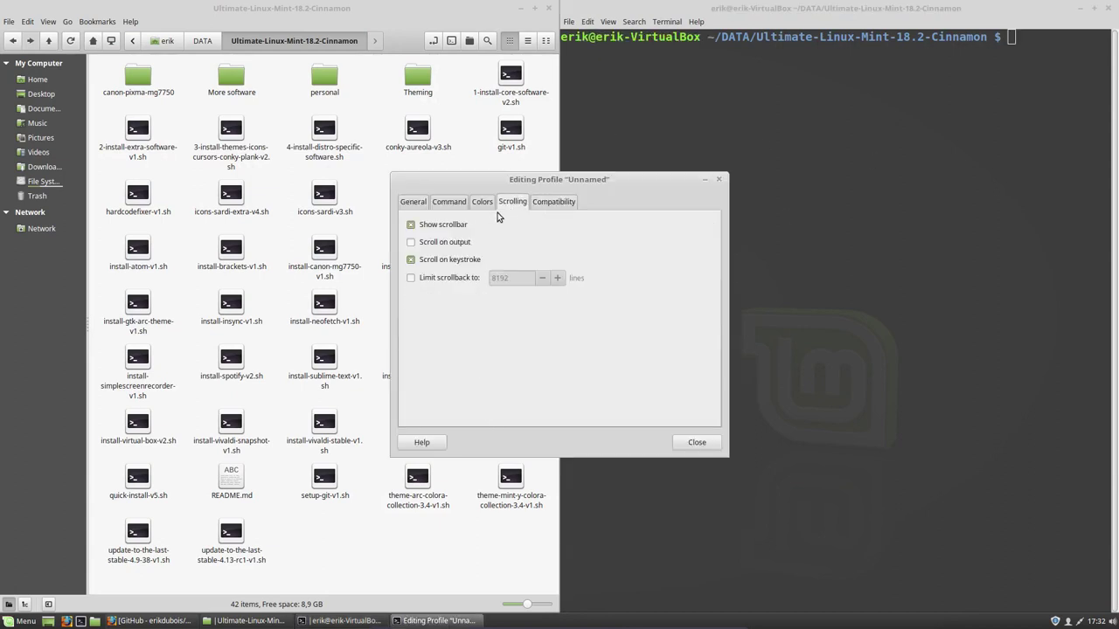
{"action": "left_click", "coordinate": [458, 227]}
{"action": "left_click", "coordinate": [483, 203]}
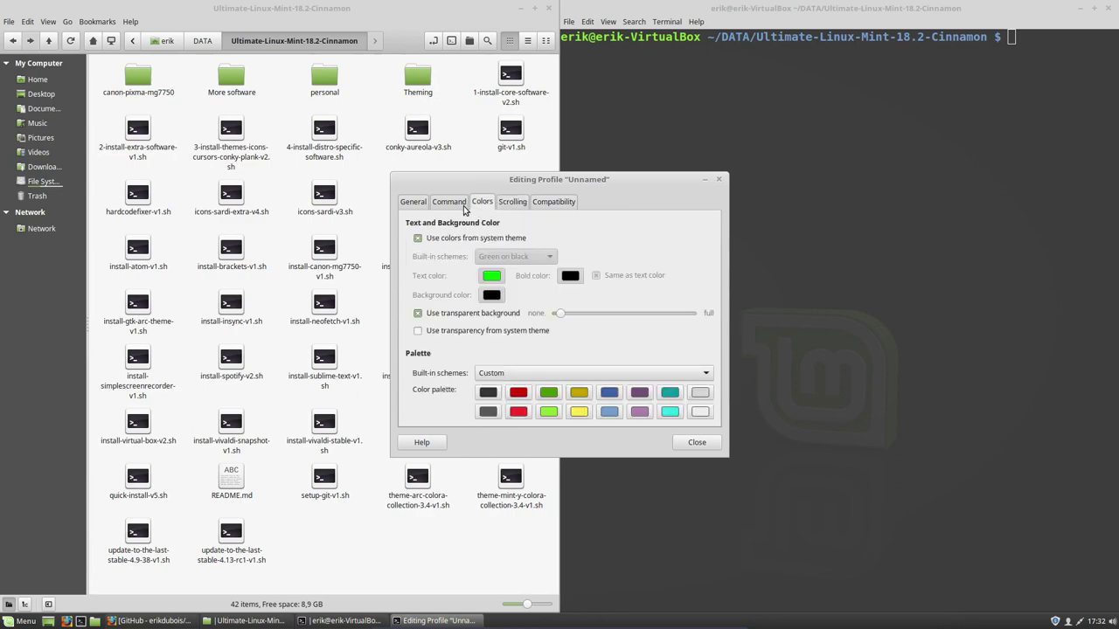
{"action": "left_click", "coordinate": [458, 209]}
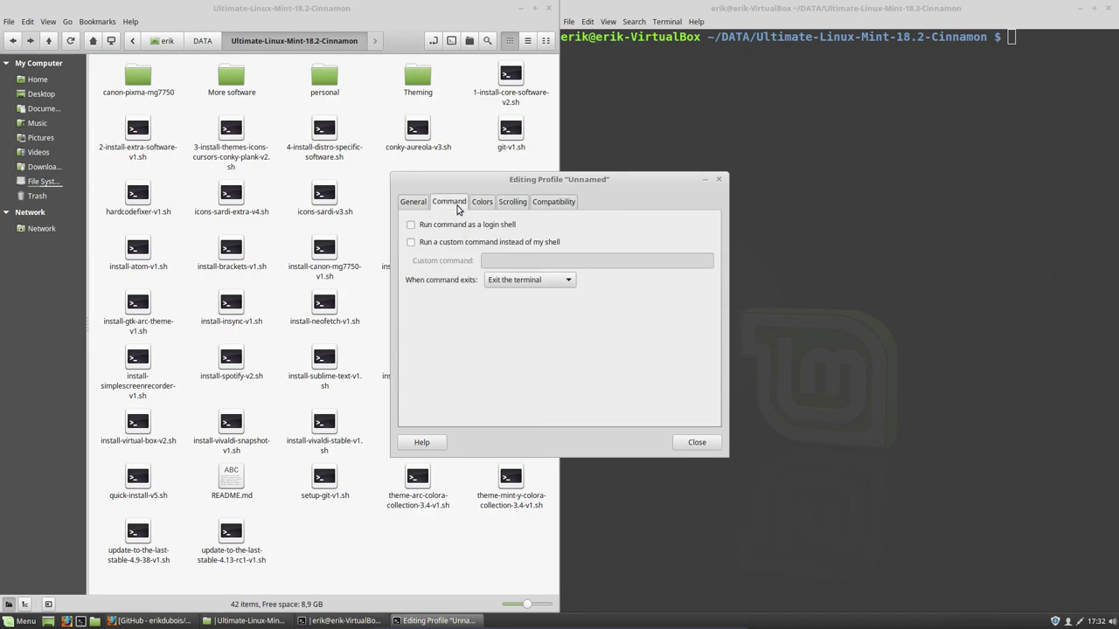
{"action": "left_click", "coordinate": [420, 205]}
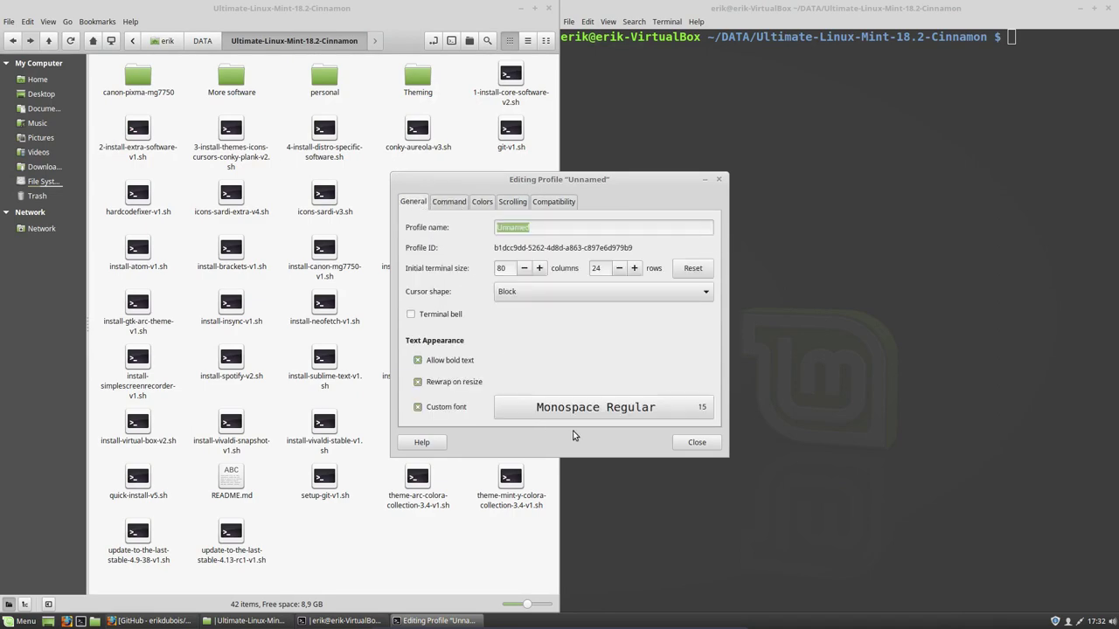
{"action": "left_click", "coordinate": [677, 442]}
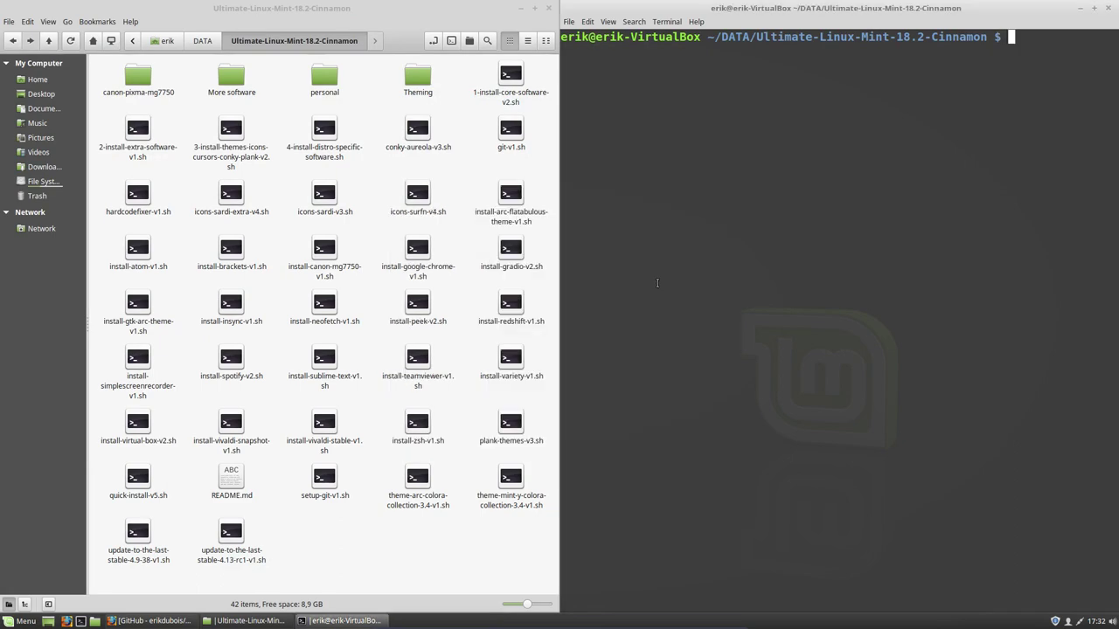
- Turn off showing the menubar by default in new terminals, then close the terminal
{"action": "left_click", "coordinate": [591, 27]}
{"action": "left_click", "coordinate": [600, 85]}
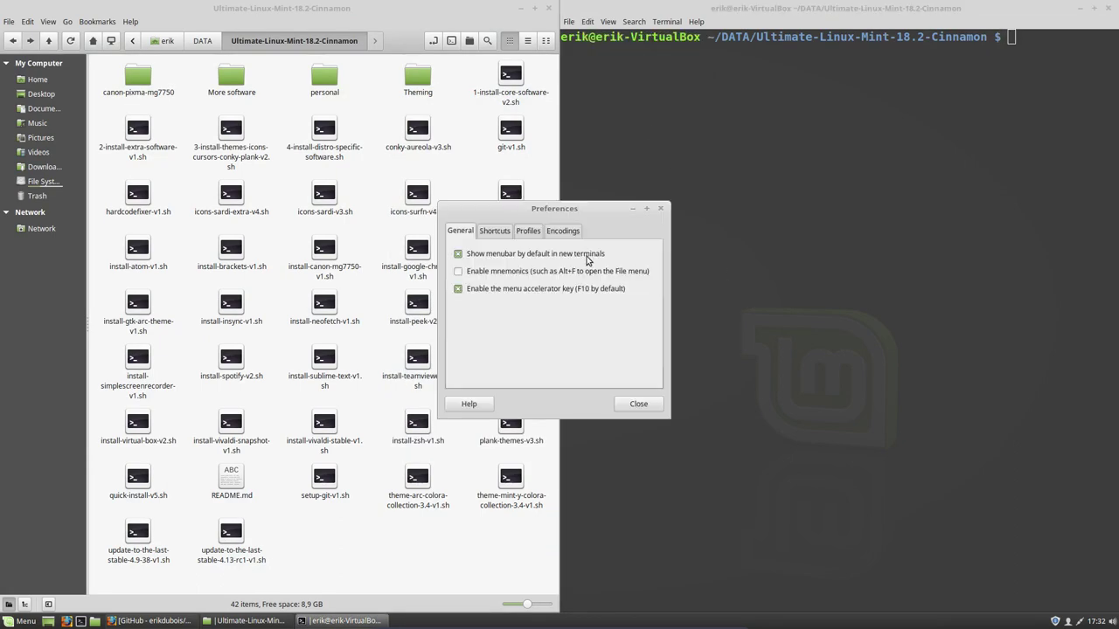
{"action": "left_click", "coordinate": [639, 405]}
{"action": "left_click", "coordinate": [1109, 9]}
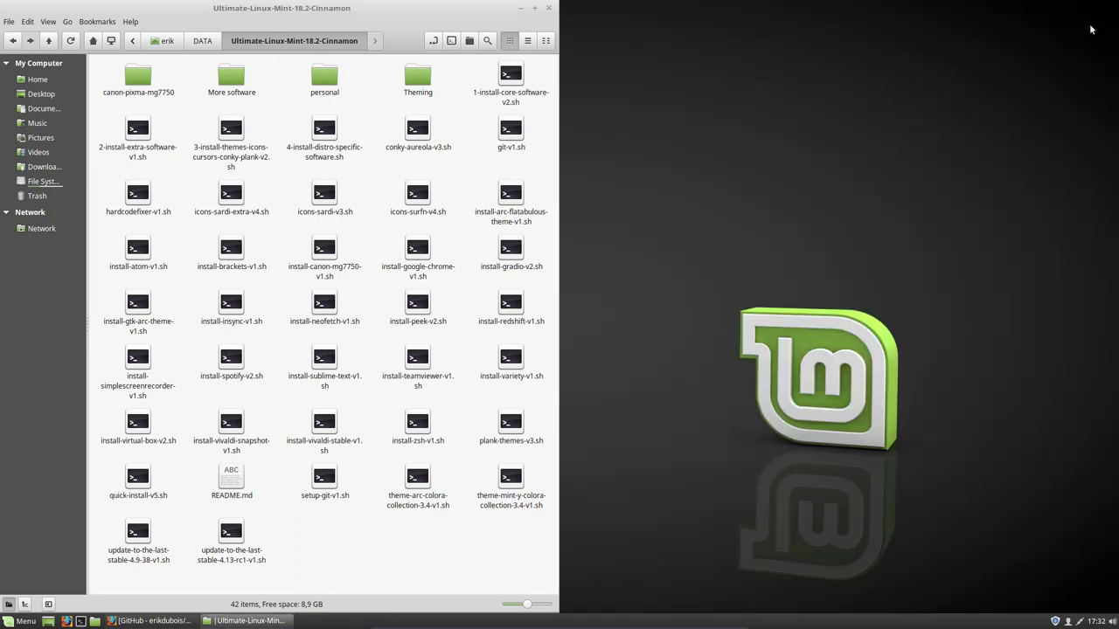
- Open a terminal in the repository folder, tile it to the right half, and run ./1-install-core-software-v2.sh, entering the sudo password
{"action": "left_click", "coordinate": [451, 40]}
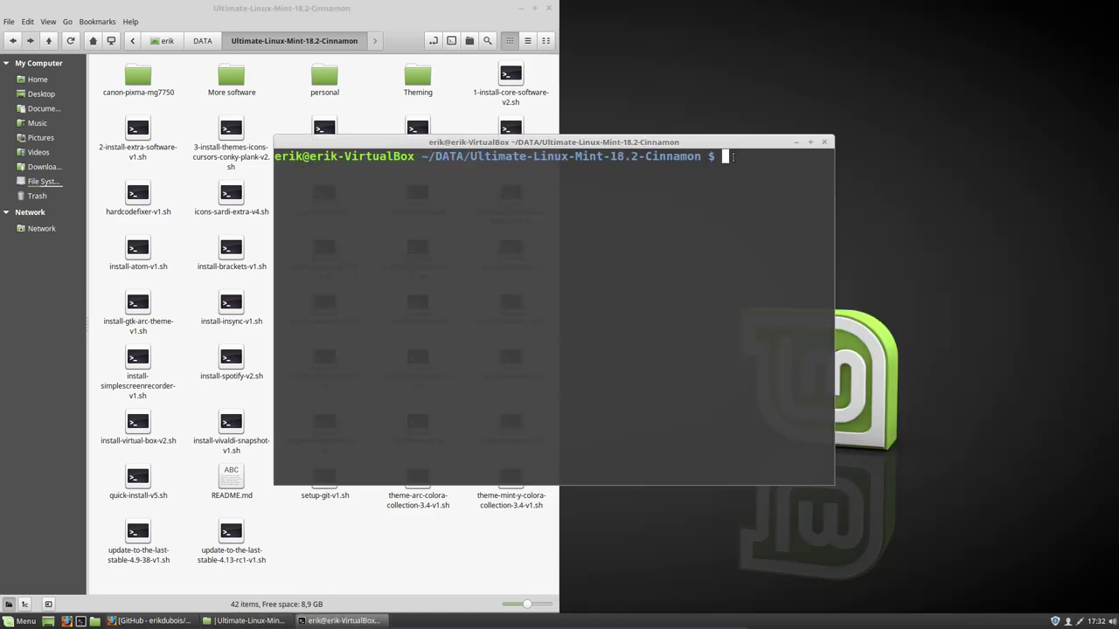
{"action": "left_click_drag", "start_coordinate": [751, 147], "coordinate": [1118, 157]}
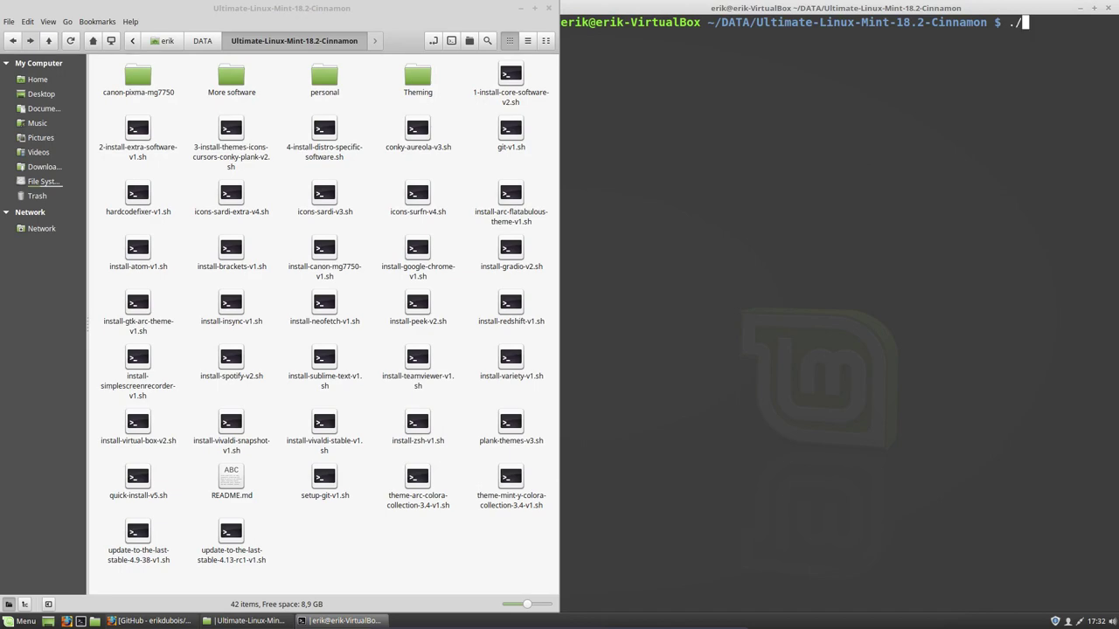
{"action": "type", "text": "./1"}
{"action": "key", "text": "Tab"}
{"action": "key", "text": "Return"}
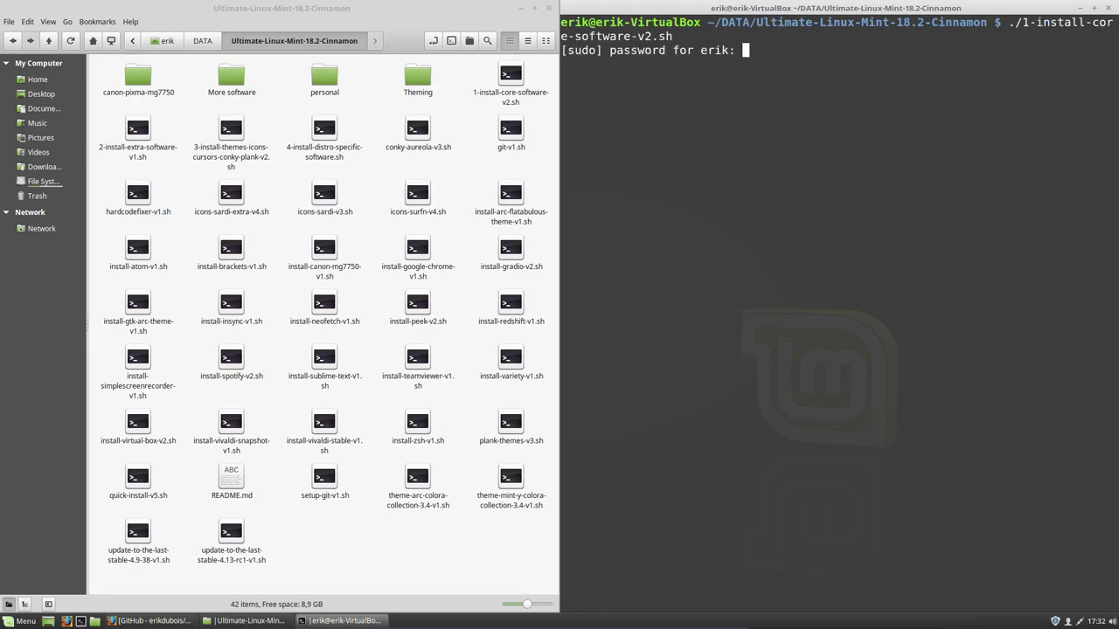
{"action": "key", "text": "Return"}
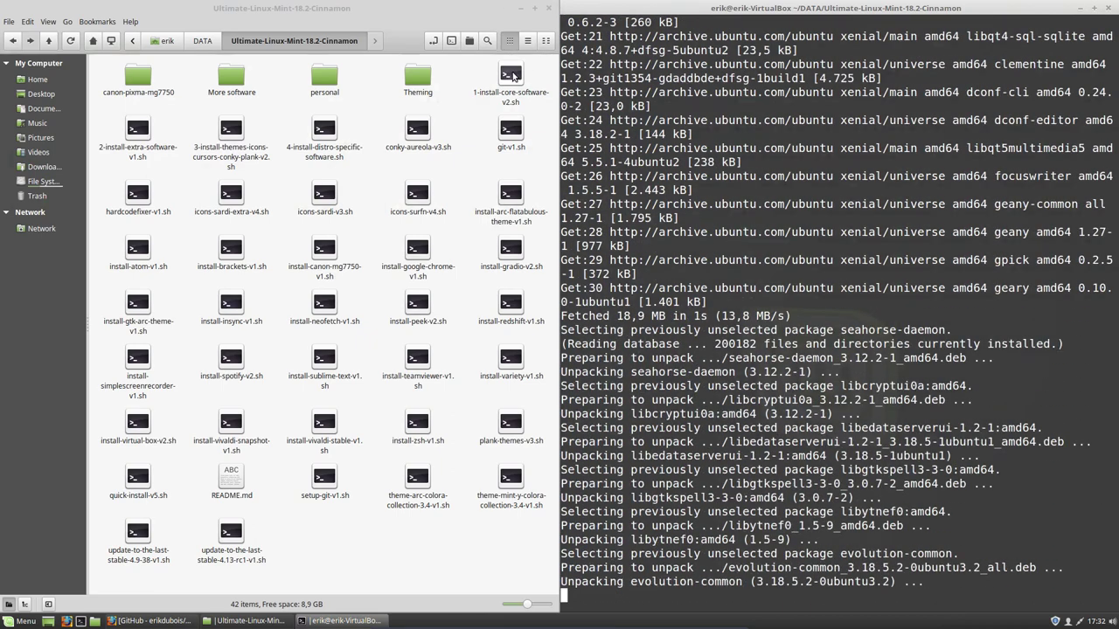
- Display the contents of 1-install-core-software-v2.sh in the text editor, tiled to the left half of the desktop
{"action": "double_click", "coordinate": [511, 77]}
{"action": "left_click", "coordinate": [262, 351]}
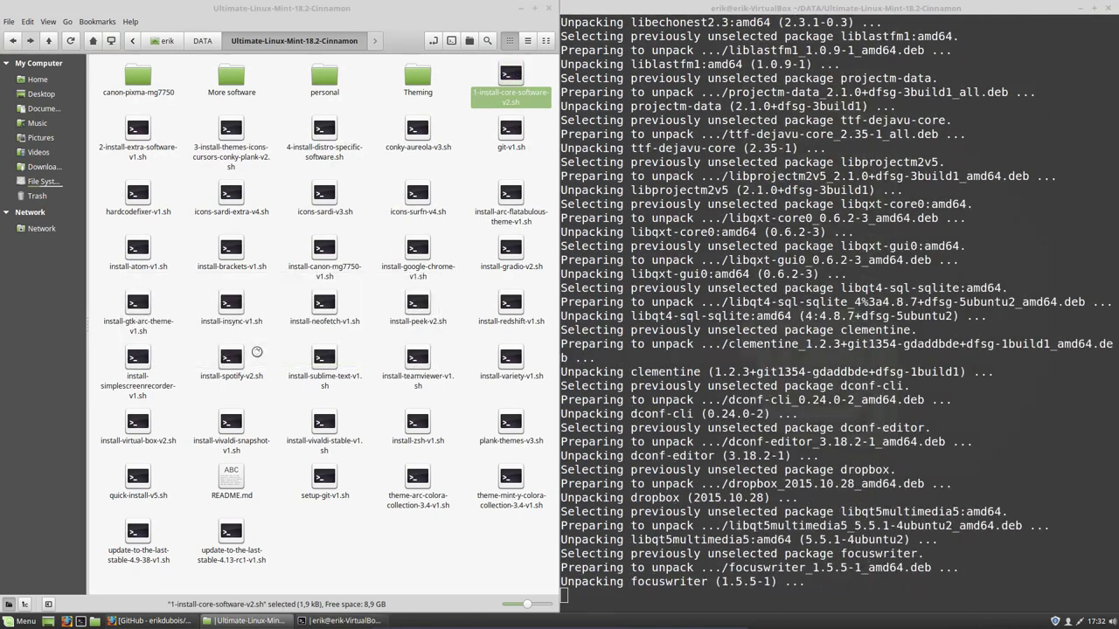
{"action": "left_click_drag", "start_coordinate": [468, 165], "coordinate": [2, 168]}
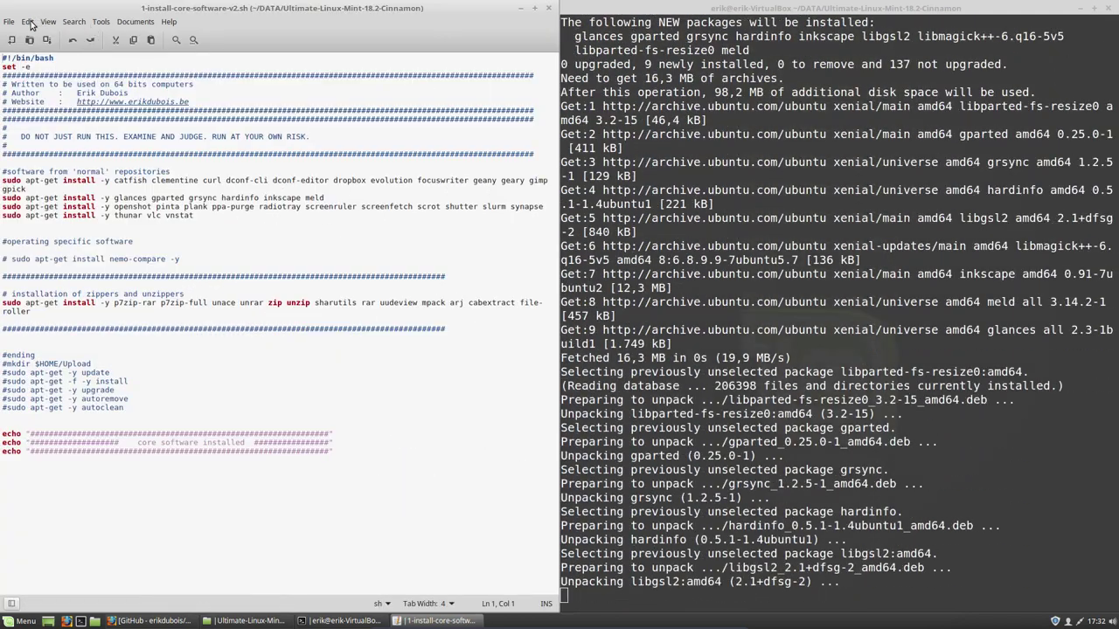
- Set the text editor to use Monospace Regular 12 instead of the system fixed width font, with the Oblivion color scheme
{"action": "left_click", "coordinate": [27, 21]}
{"action": "left_click", "coordinate": [51, 193]}
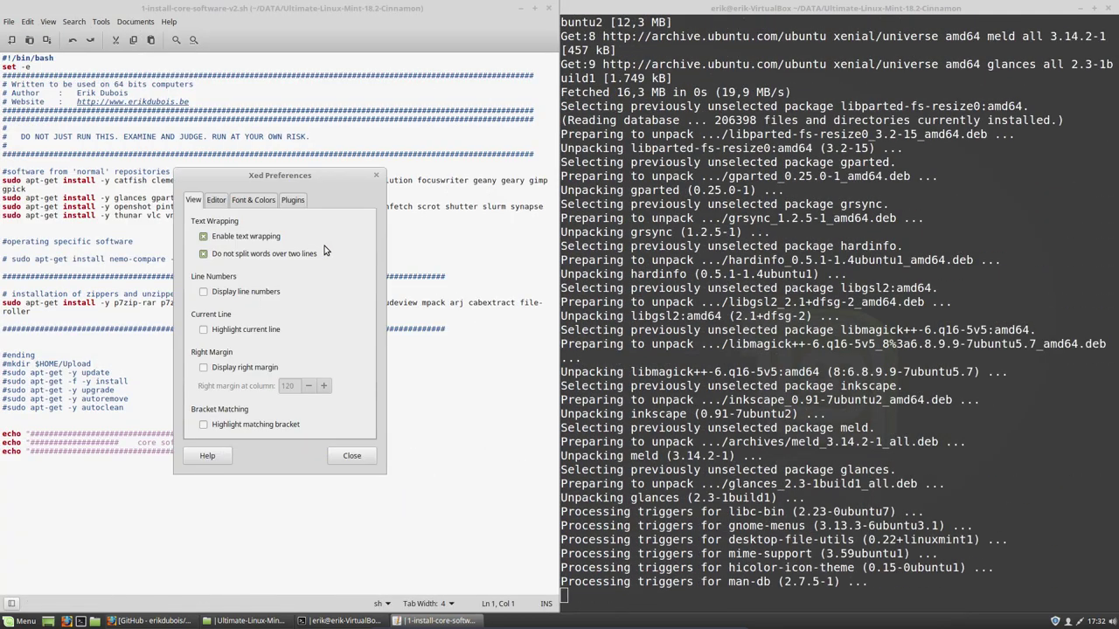
{"action": "left_click", "coordinate": [216, 200]}
{"action": "left_click", "coordinate": [246, 204]}
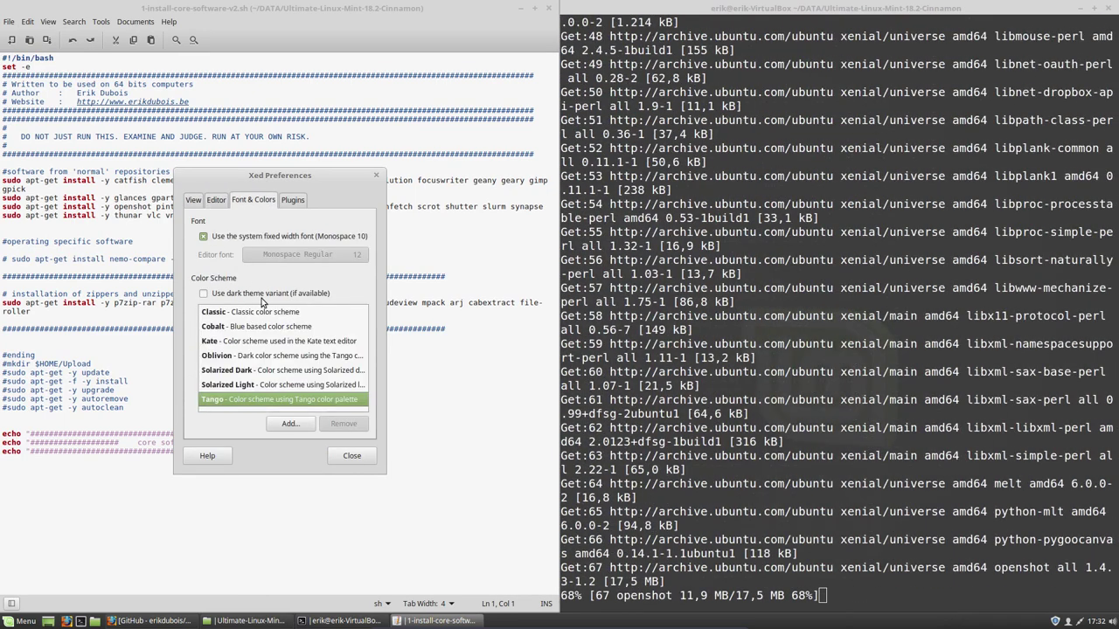
{"action": "left_click", "coordinate": [262, 236]}
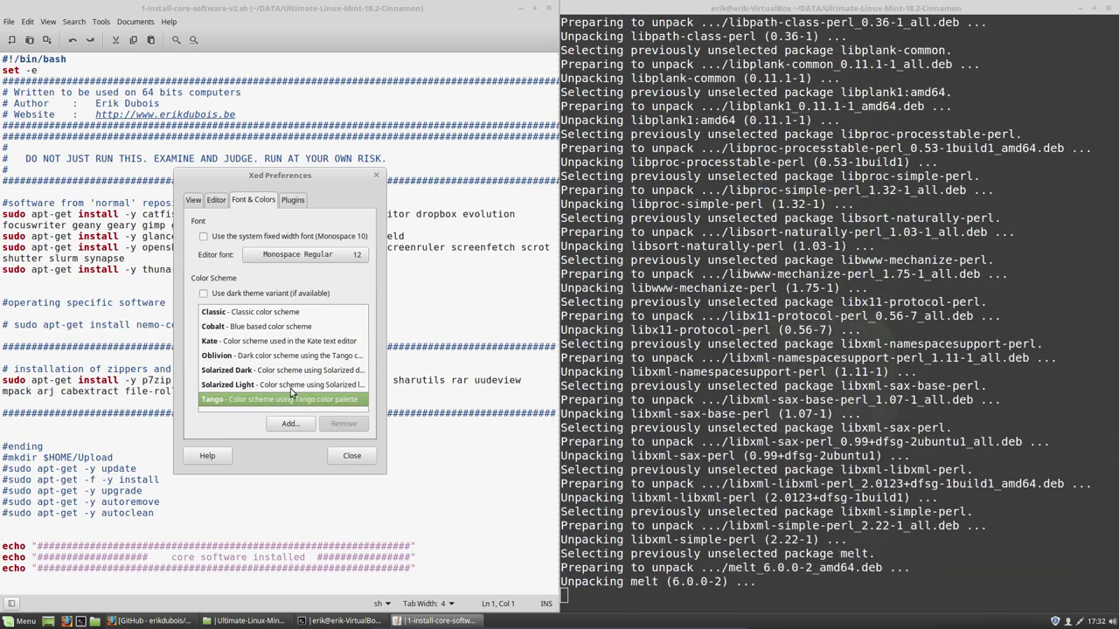
{"action": "left_click", "coordinate": [290, 388]}
{"action": "left_click", "coordinate": [315, 371]}
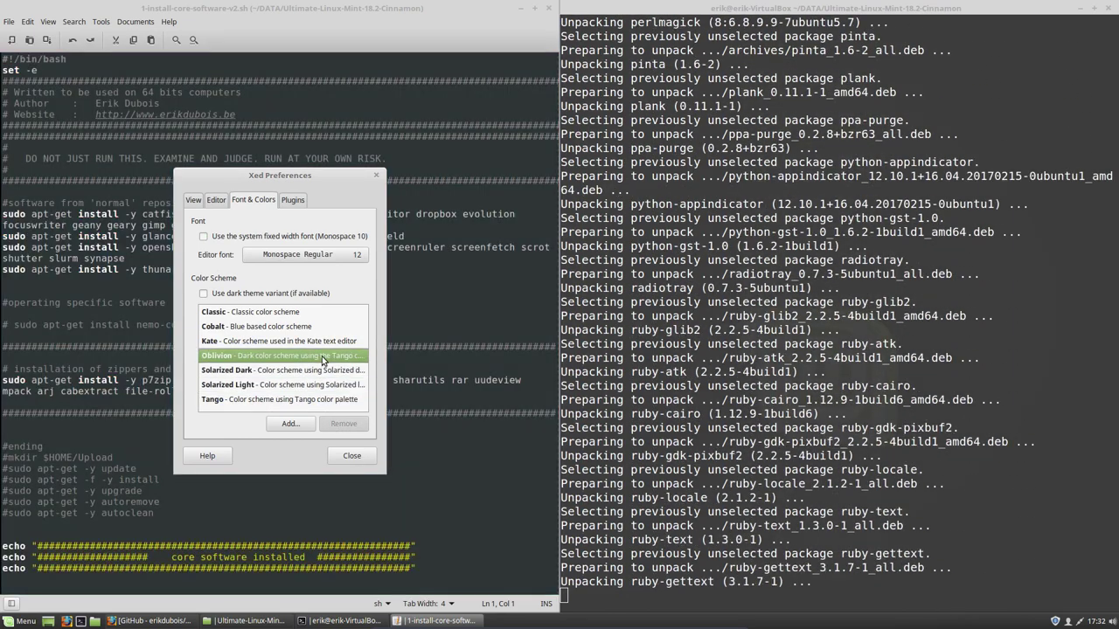
{"action": "left_click", "coordinate": [322, 356]}
{"action": "key", "text": "Up"}
{"action": "left_click", "coordinate": [319, 357]}
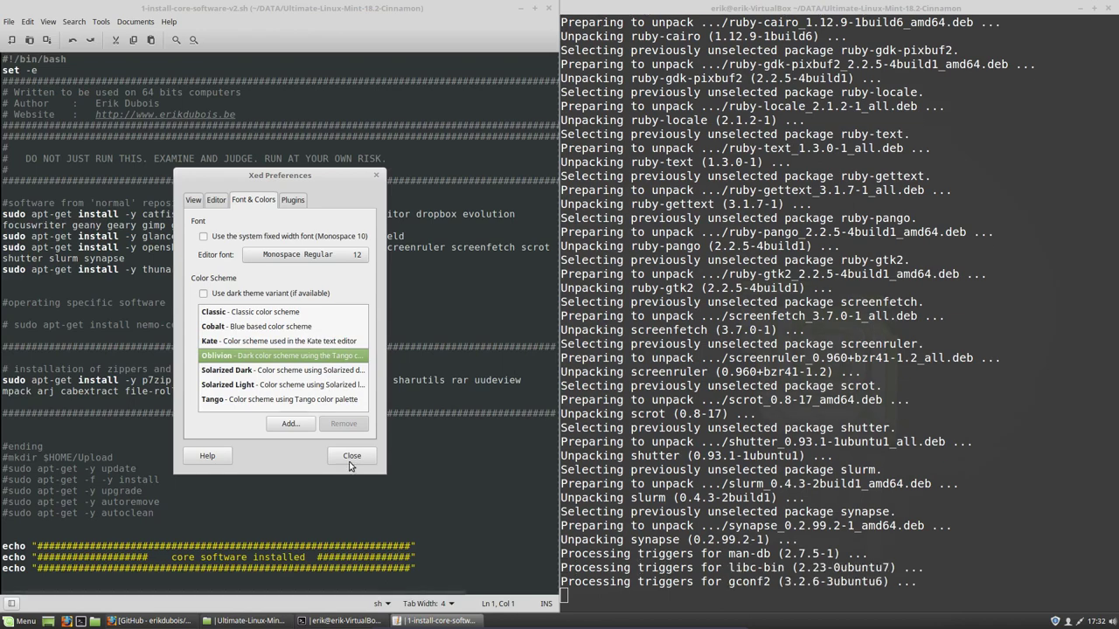
{"action": "left_click", "coordinate": [351, 455]}
- Examine the script's 'normal' repositories and zippers and unzippers sections, then close the text editor
{"action": "left_click", "coordinate": [291, 465]}
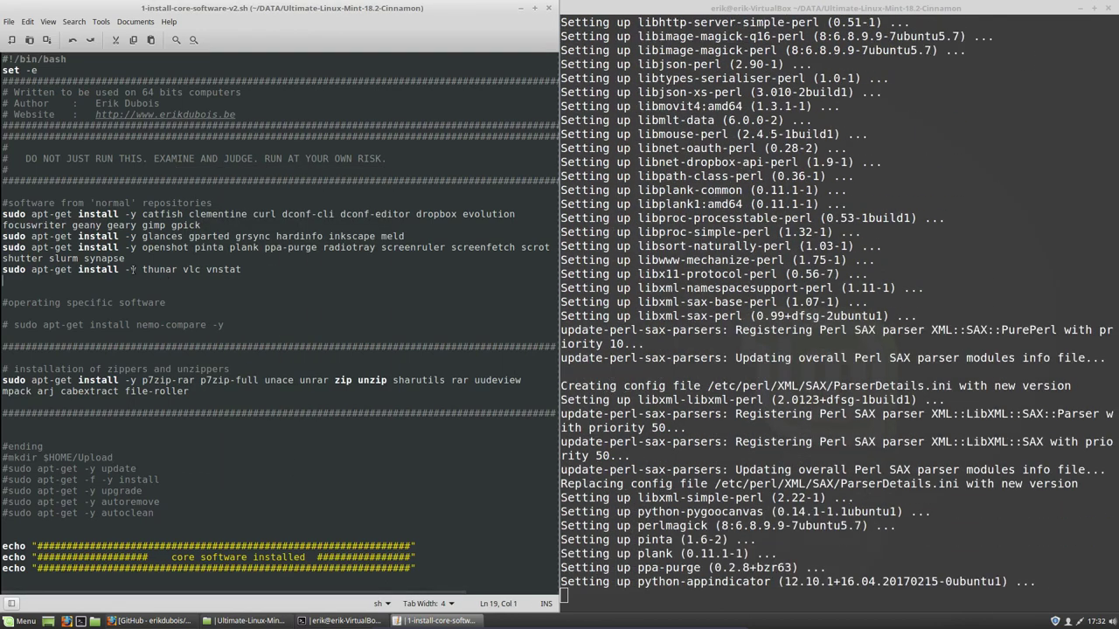
{"action": "left_click_drag", "start_coordinate": [100, 269], "coordinate": [32, 236]}
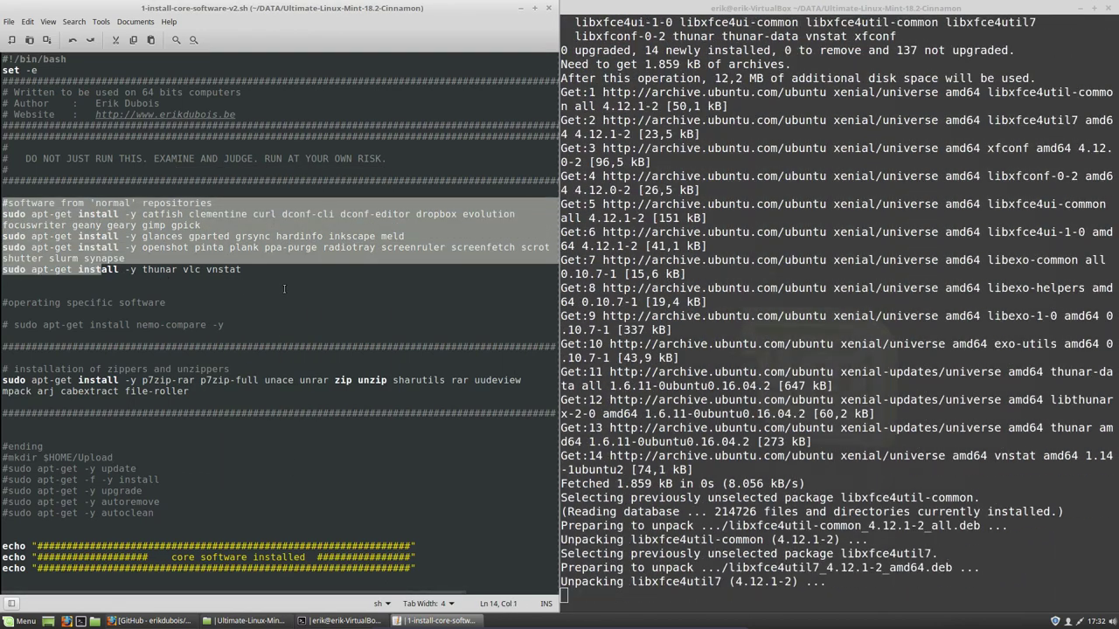
{"action": "left_click", "coordinate": [67, 378]}
{"action": "key", "text": "Up"}
{"action": "key", "text": "Up"}
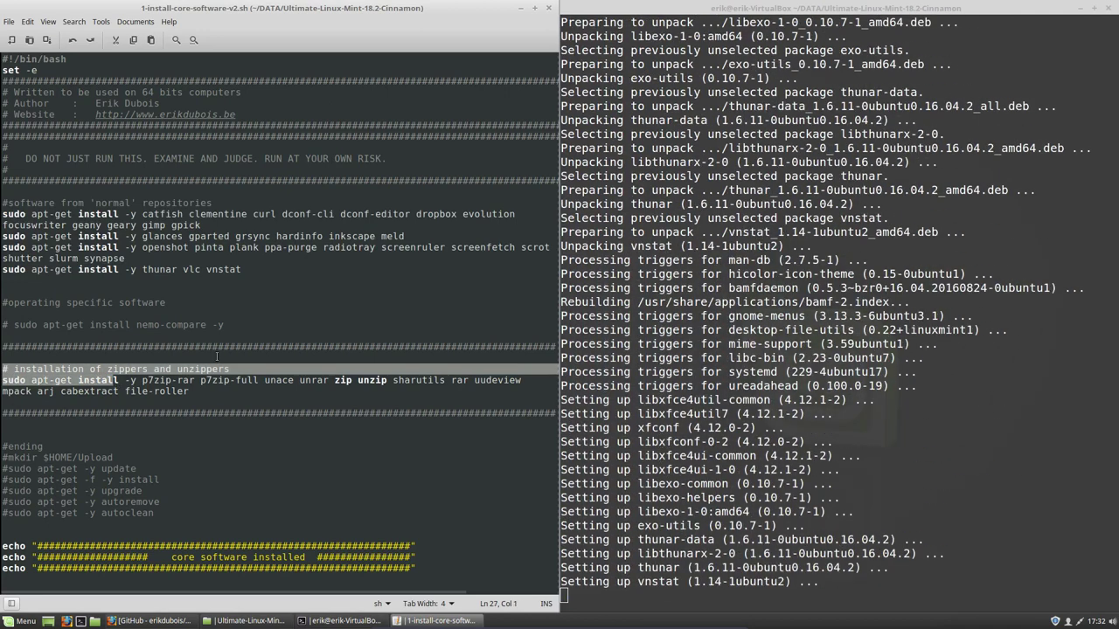
{"action": "left_click", "coordinate": [547, 9]}
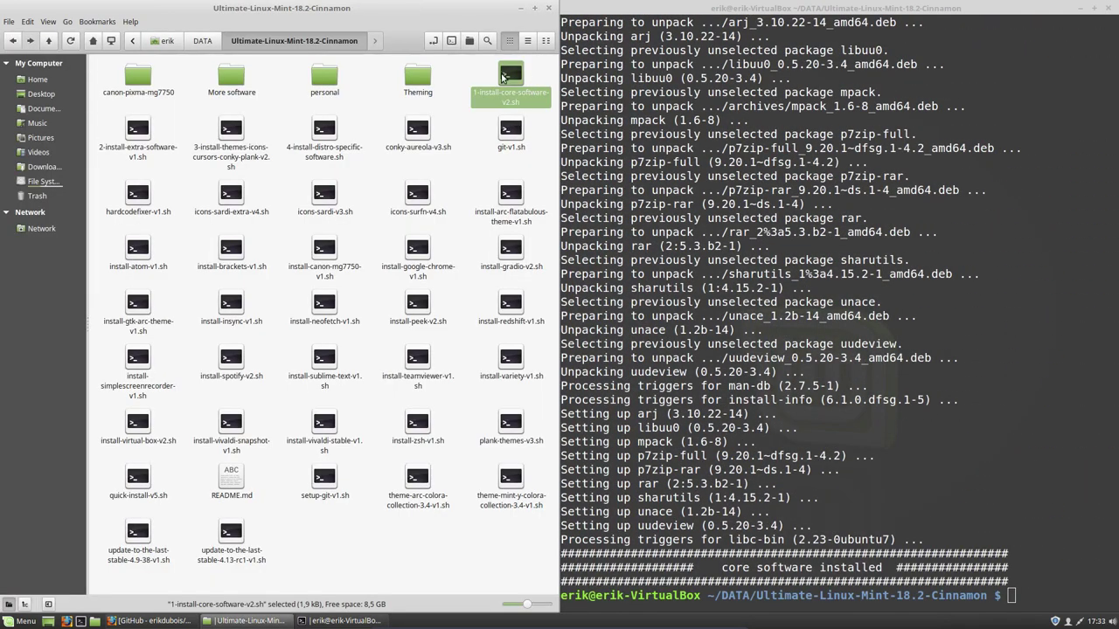
- Run ./2-install-extra-software-v1.sh in the terminal
{"action": "left_click", "coordinate": [809, 523]}
{"action": "type", "text": "./"}
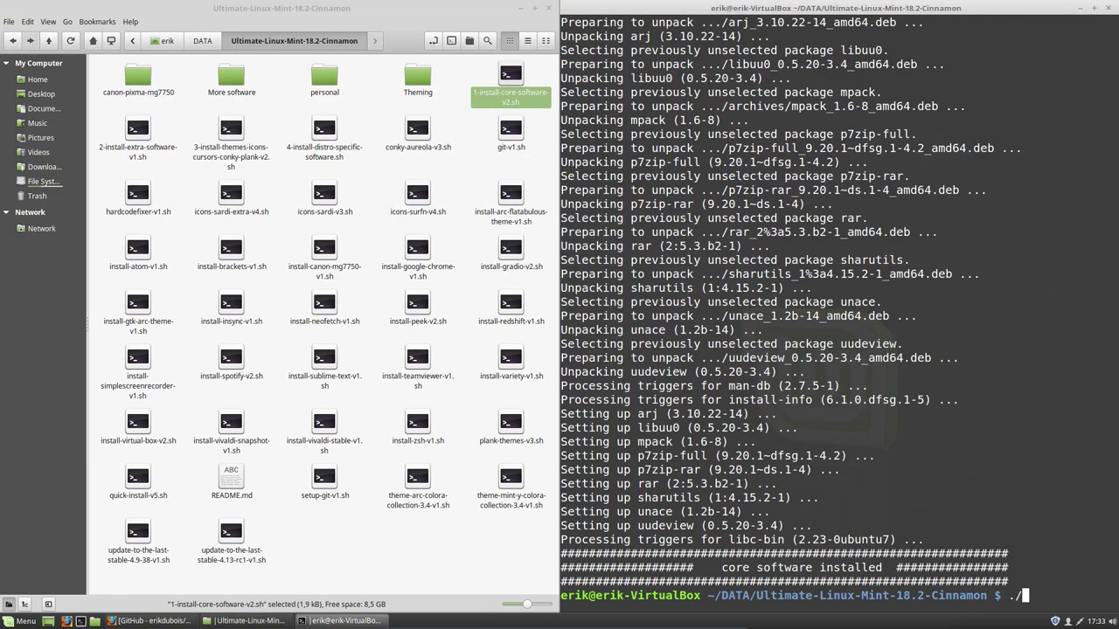
{"action": "type", "text": "2-install-extra-software-v1.sh"}
{"action": "key", "text": "Return"}
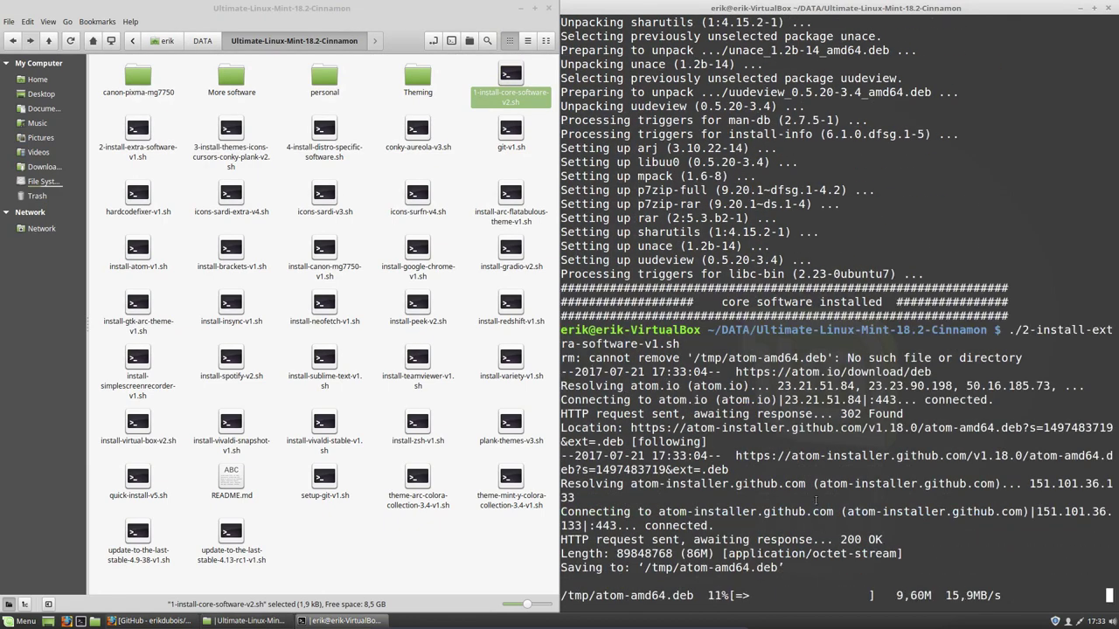
- Display 2-install-extra-software-v1.sh in the left half, compare its install-atom-v1.sh line with the terminal's Atom download, and minimize the editor
{"action": "double_click", "coordinate": [130, 129]}
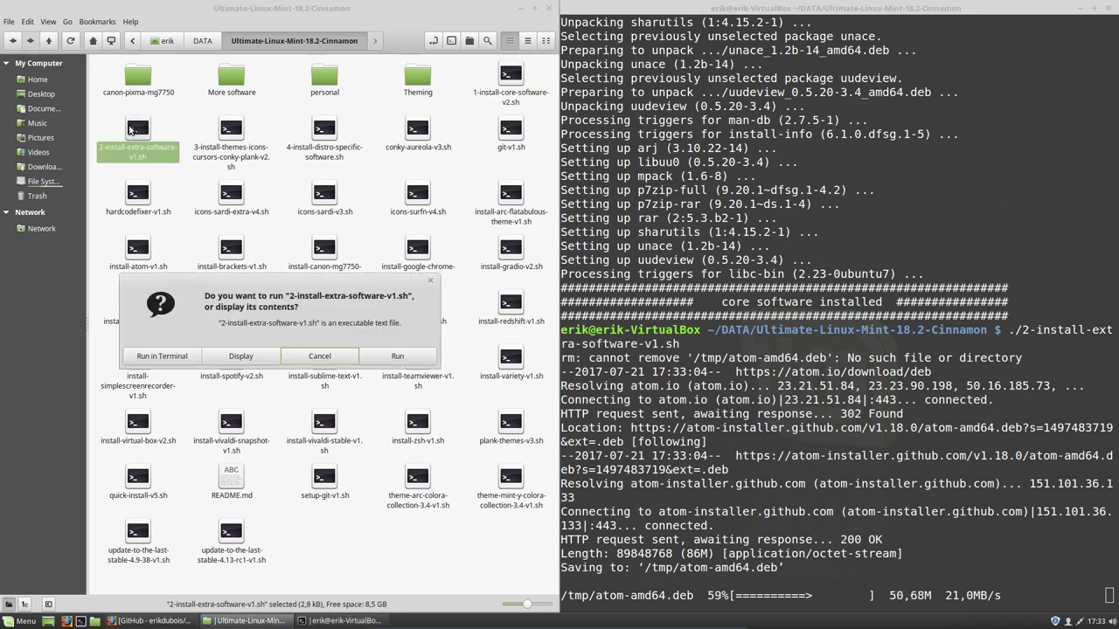
{"action": "left_click", "coordinate": [241, 356]}
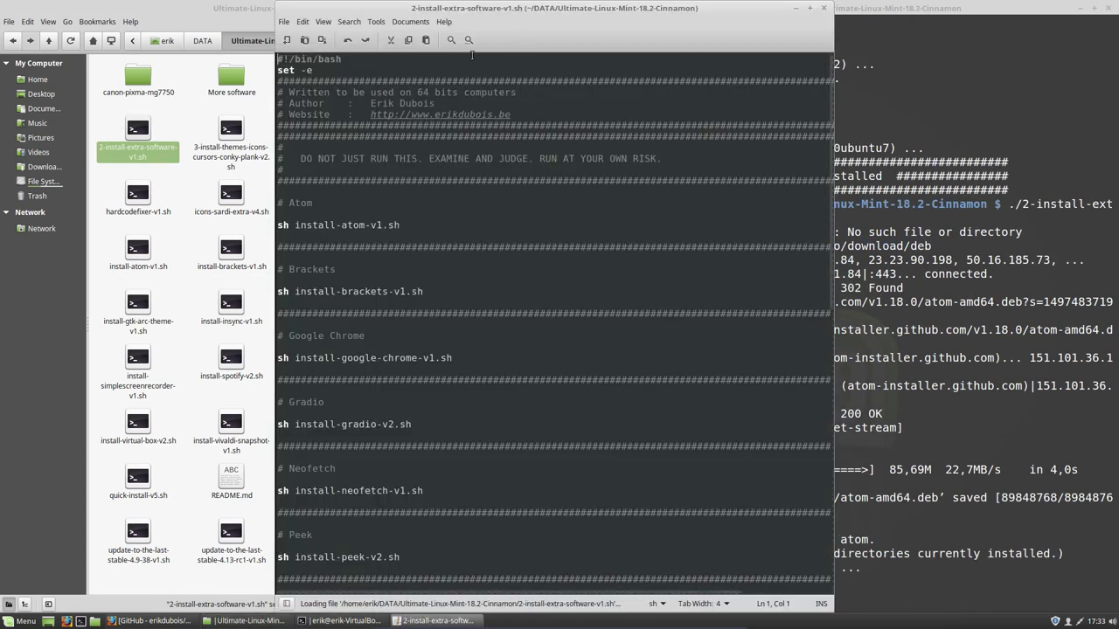
{"action": "left_click_drag", "start_coordinate": [527, 15], "coordinate": [1, 149]}
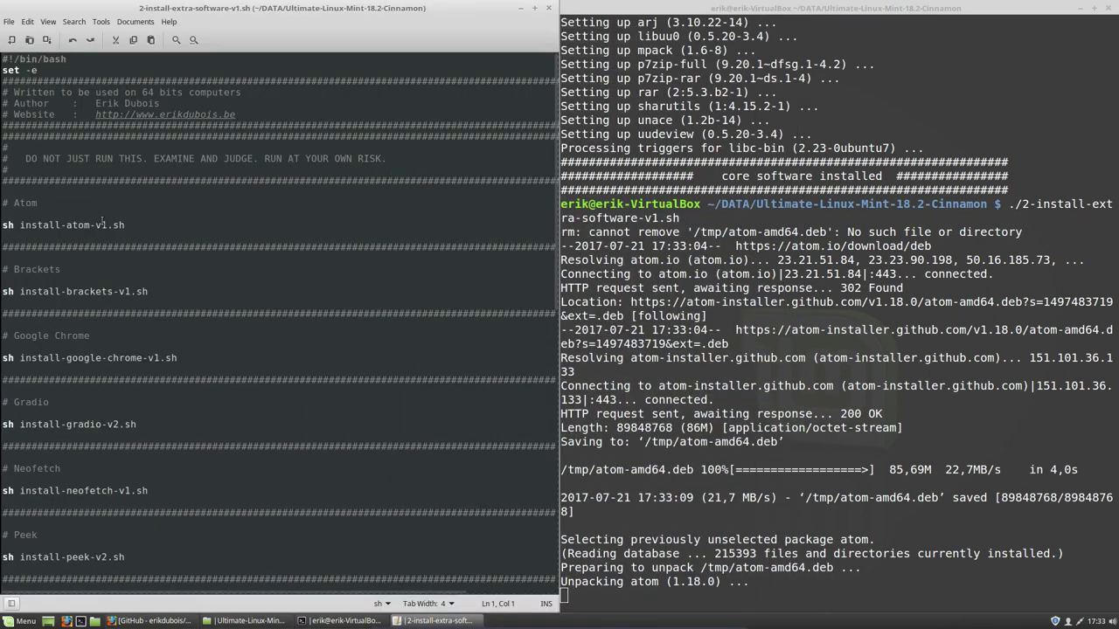
{"action": "left_click_drag", "start_coordinate": [144, 225], "coordinate": [2, 226]}
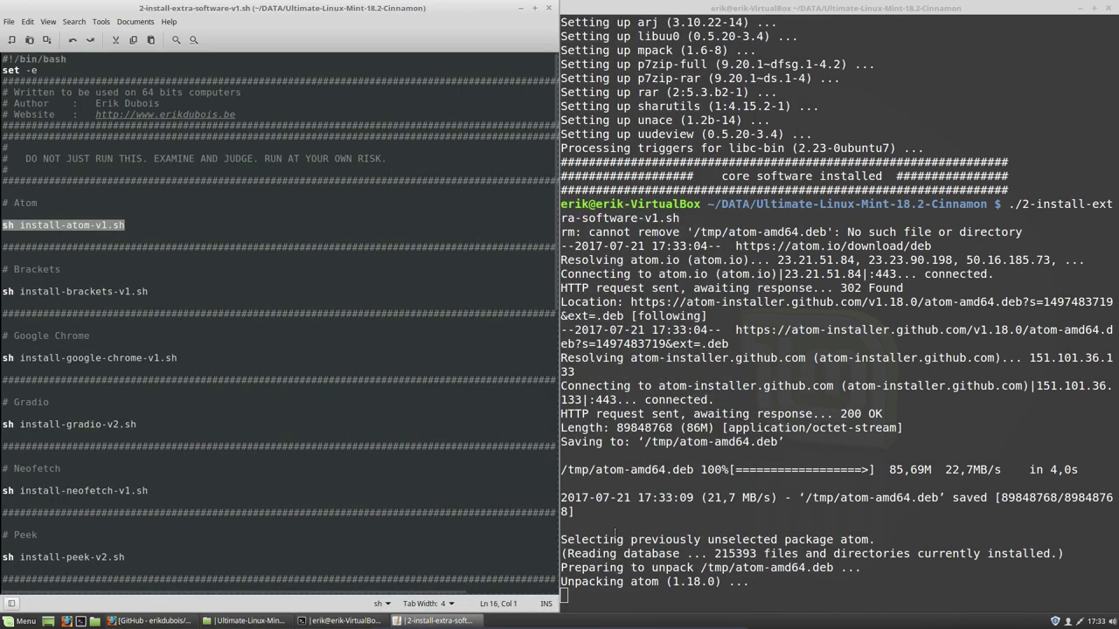
{"action": "left_click_drag", "start_coordinate": [602, 470], "coordinate": [717, 470]}
{"action": "left_click", "coordinate": [522, 9]}
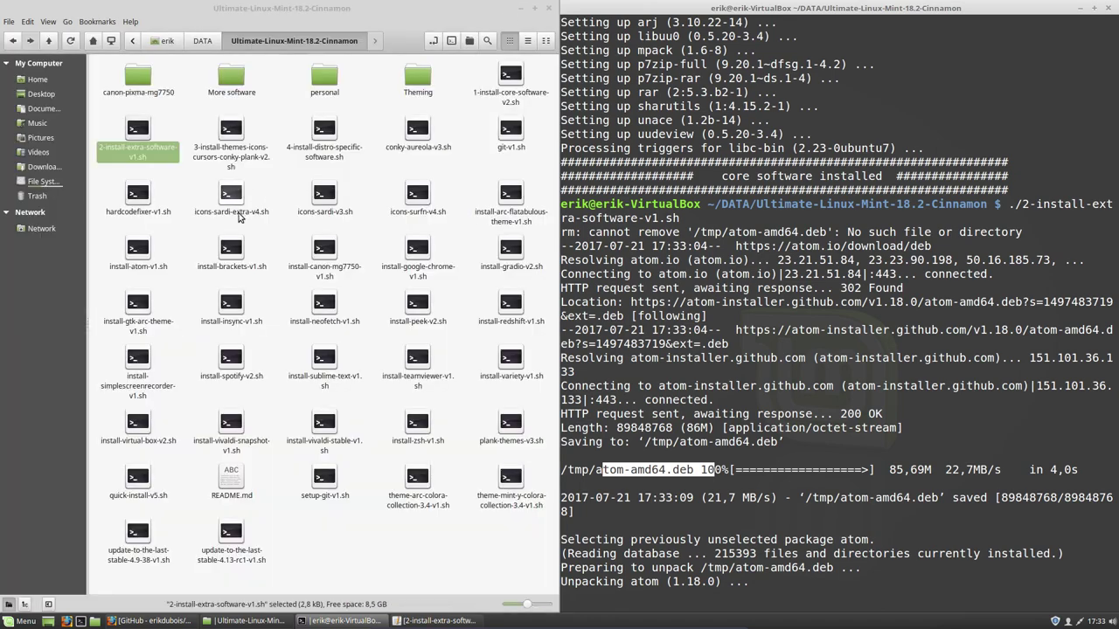
{"action": "left_click", "coordinate": [142, 250]}
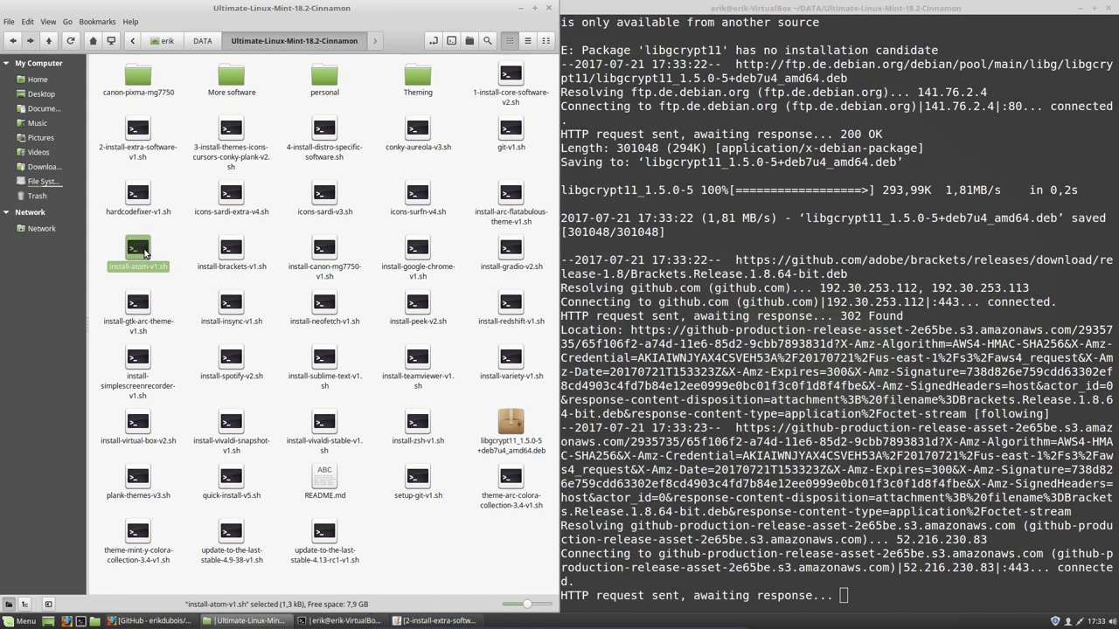
{"action": "double_click", "coordinate": [141, 250]}
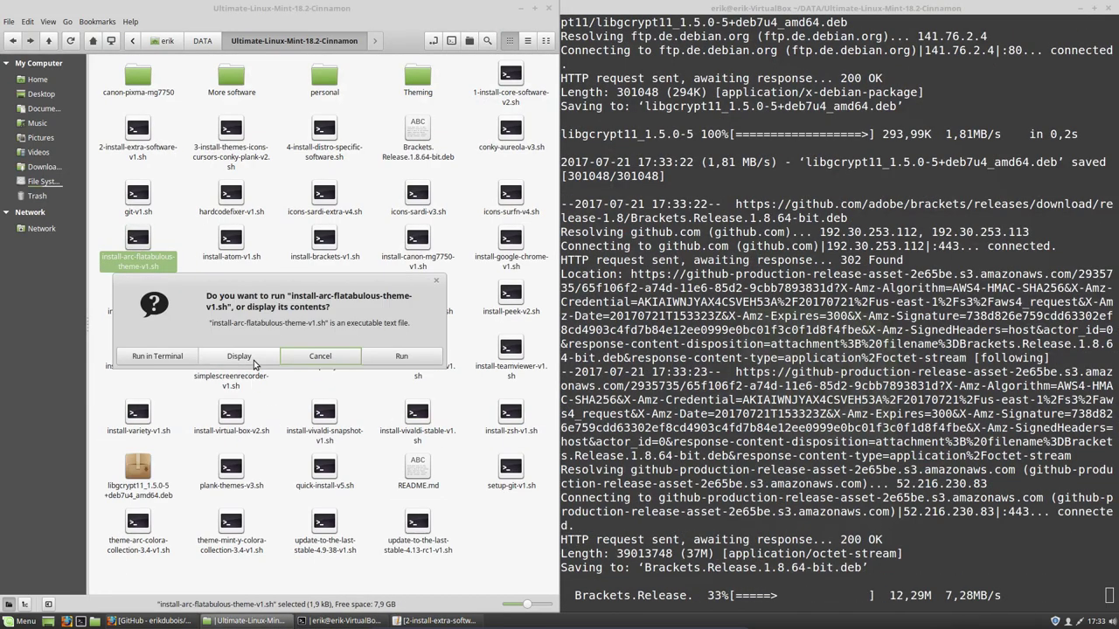
{"action": "left_click", "coordinate": [320, 356]}
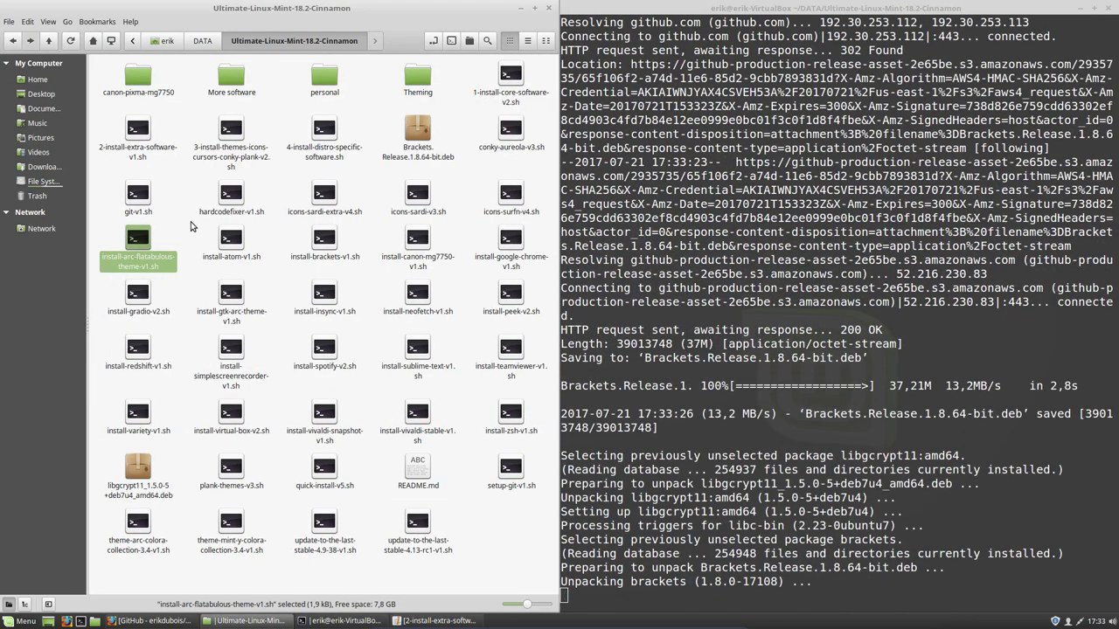
- Display install-atom-v1.sh, examine its wget, sudo dpkg and final rm lines, then close the text editor
{"action": "left_click", "coordinate": [190, 227]}
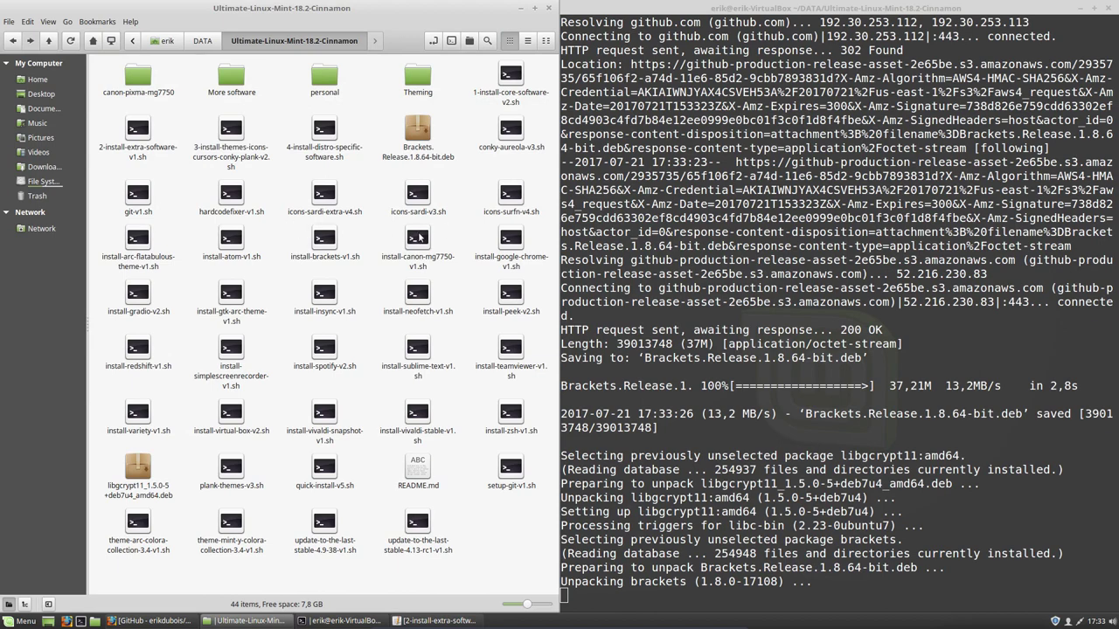
{"action": "double_click", "coordinate": [225, 245]}
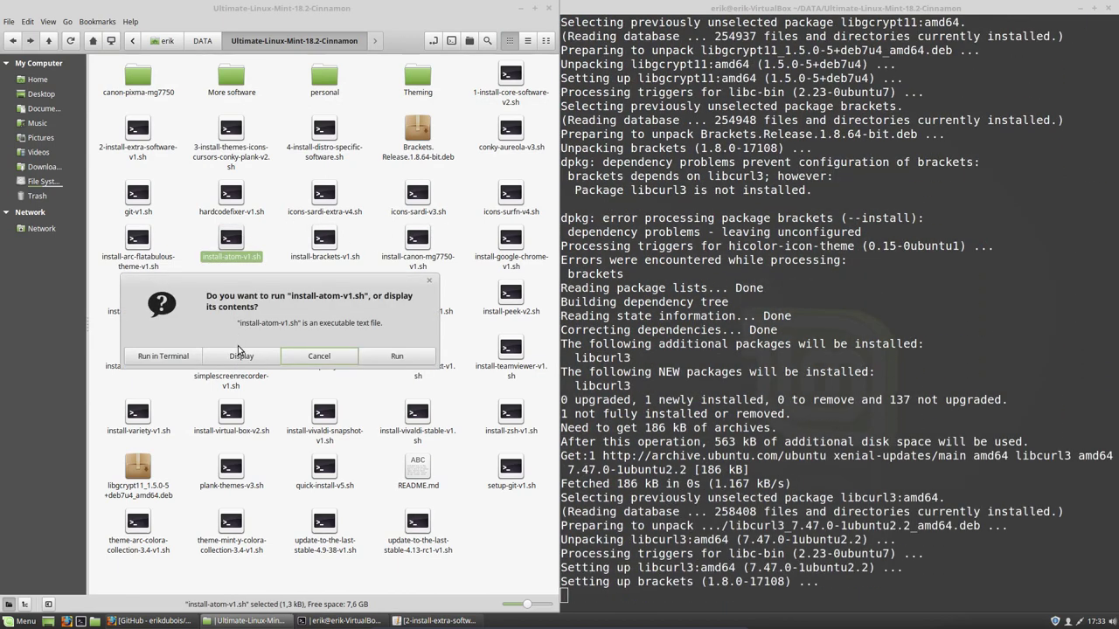
{"action": "left_click", "coordinate": [239, 356]}
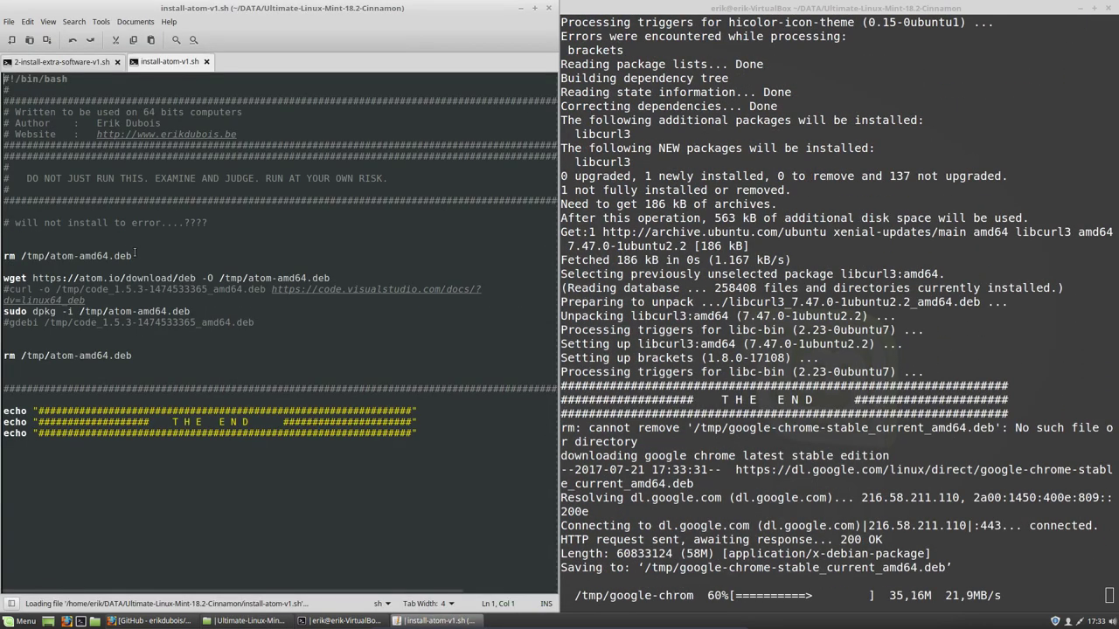
{"action": "left_click_drag", "start_coordinate": [27, 278], "coordinate": [3, 278]}
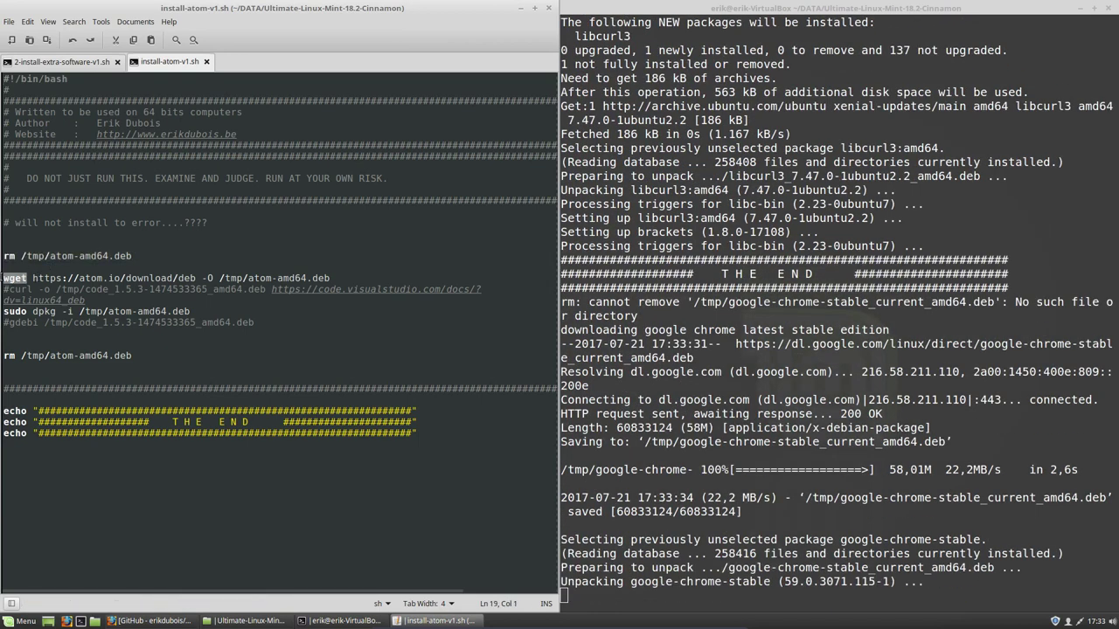
{"action": "left_click_drag", "start_coordinate": [35, 311], "coordinate": [2, 313]}
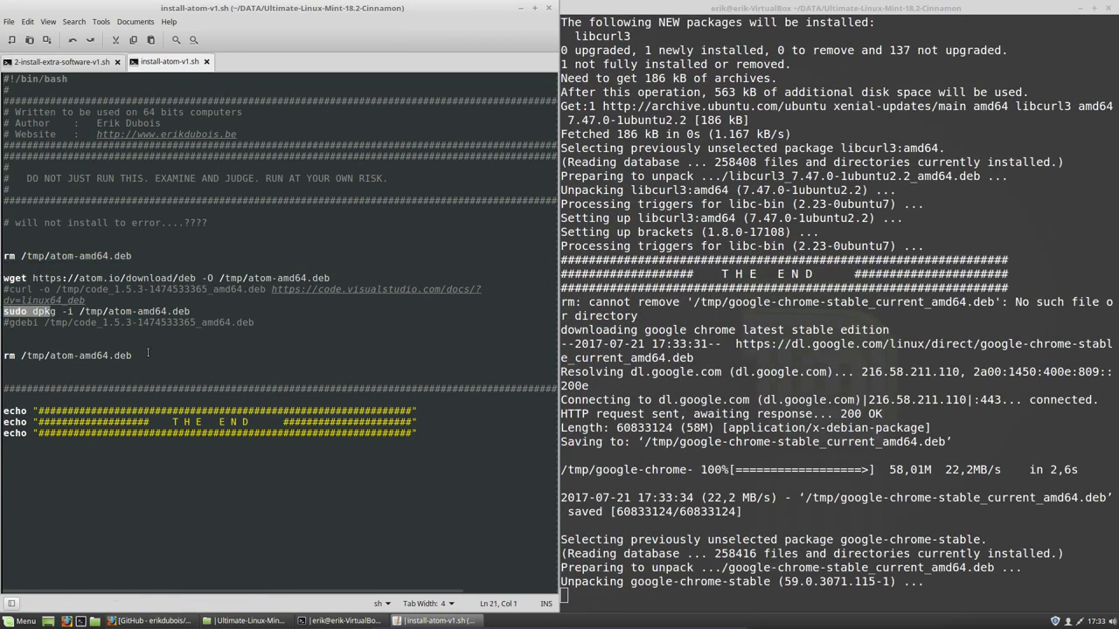
{"action": "left_click_drag", "start_coordinate": [109, 355], "coordinate": [3, 356]}
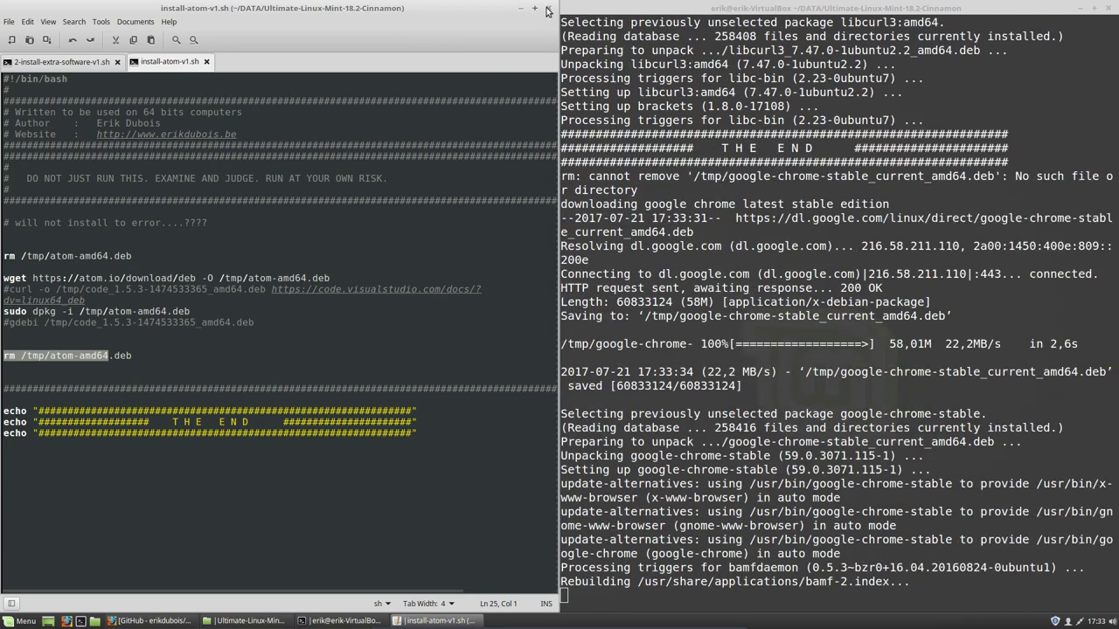
{"action": "left_click", "coordinate": [548, 8]}
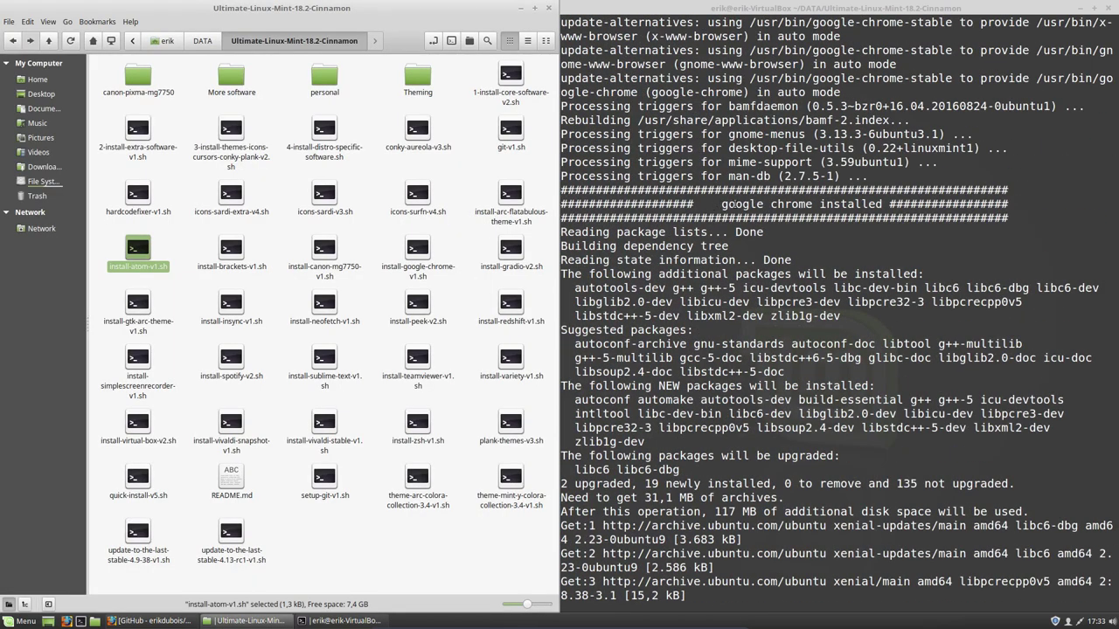
- Compare the terminal's Google Chrome banner with the install-google-chrome-v1.sh line in 2-install-extra-software-v1.sh, then close the script
{"action": "left_click_drag", "start_coordinate": [715, 203], "coordinate": [883, 203]}
{"action": "left_click", "coordinate": [883, 204]}
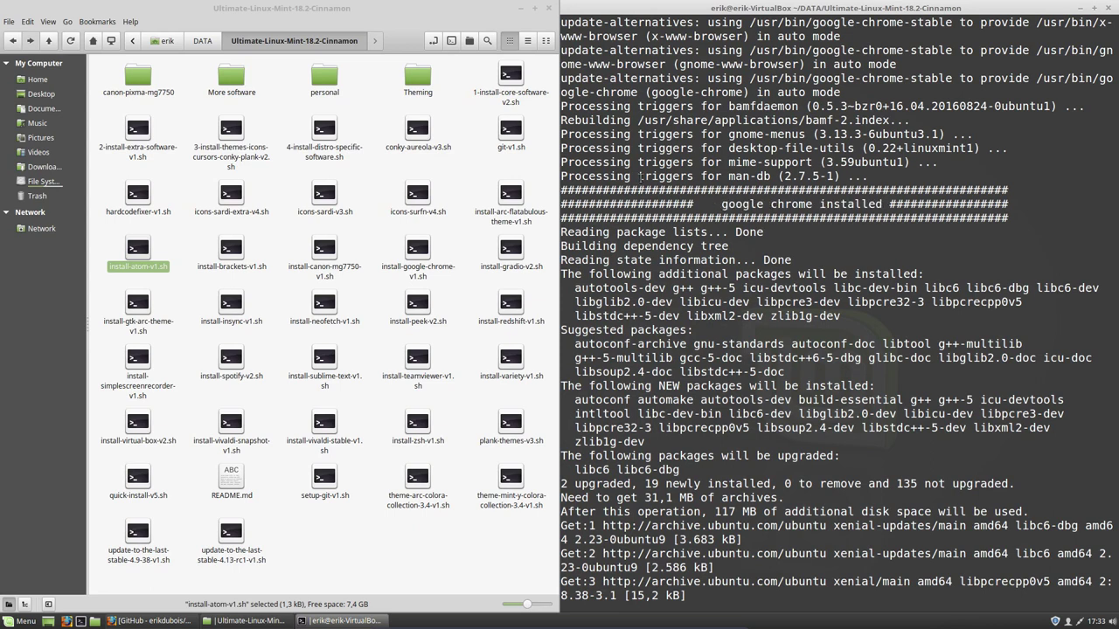
{"action": "left_click", "coordinate": [138, 133]}
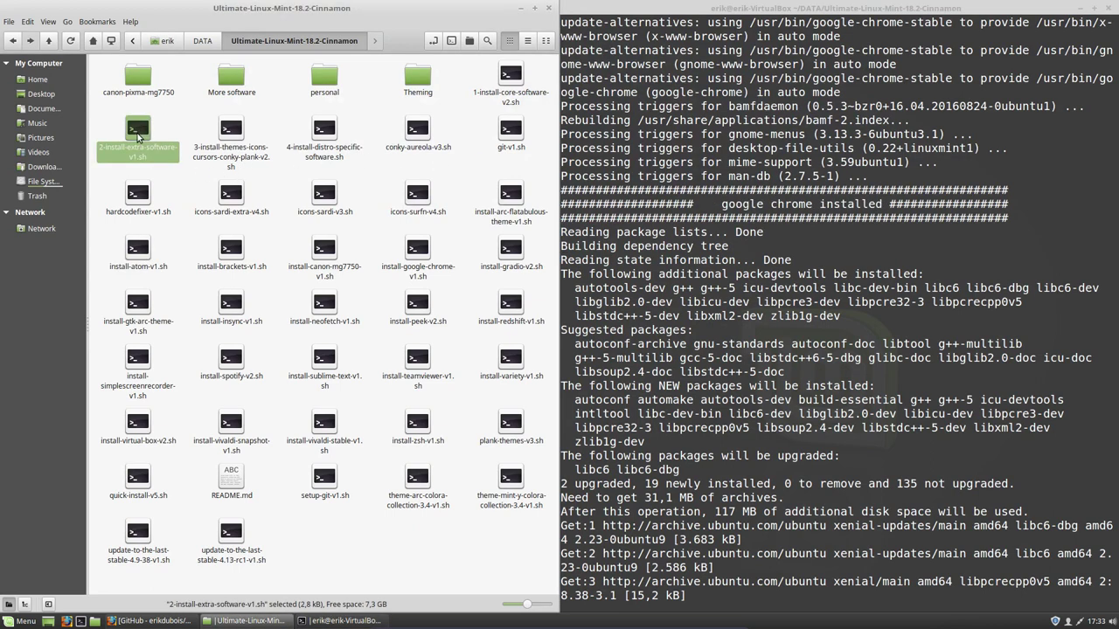
{"action": "double_click", "coordinate": [138, 133]}
{"action": "left_click", "coordinate": [242, 352]}
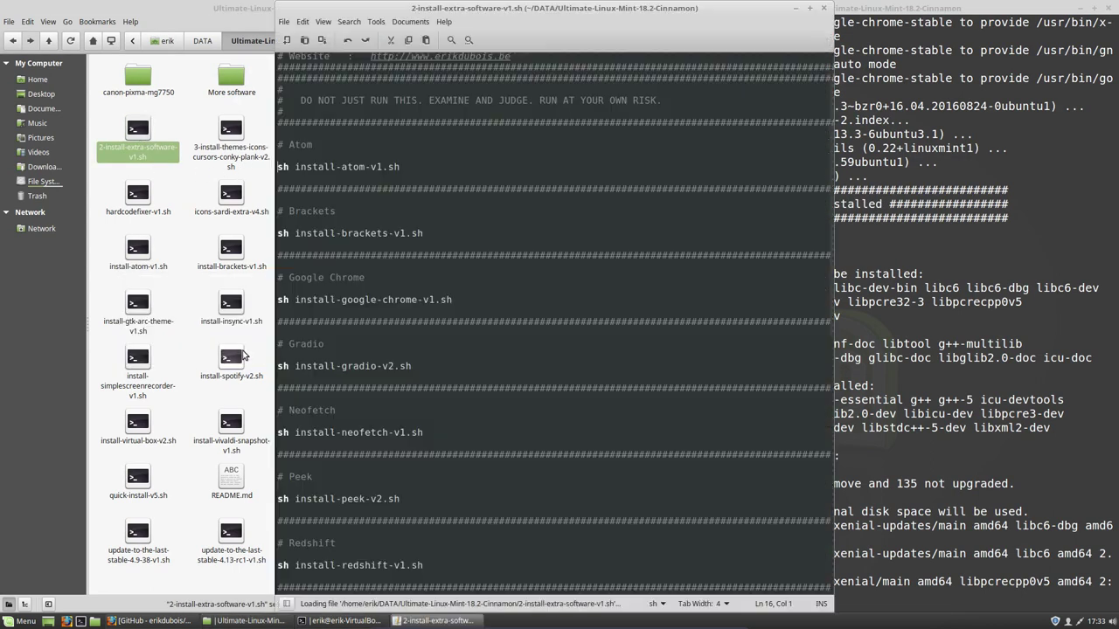
{"action": "left_click_drag", "start_coordinate": [434, 300], "coordinate": [284, 300]}
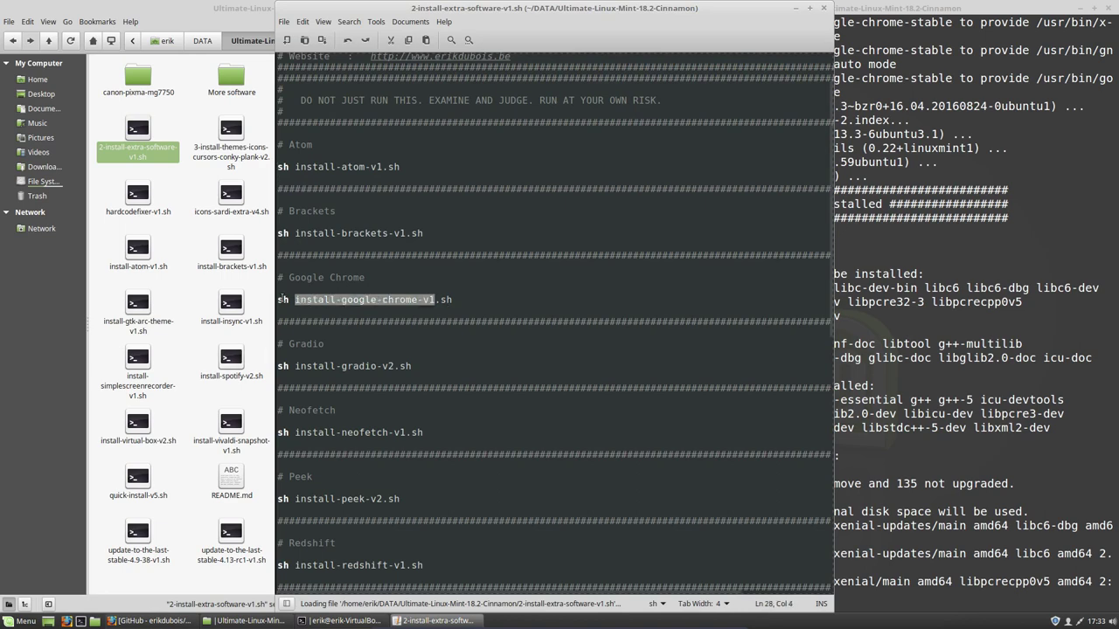
{"action": "left_click", "coordinate": [824, 10]}
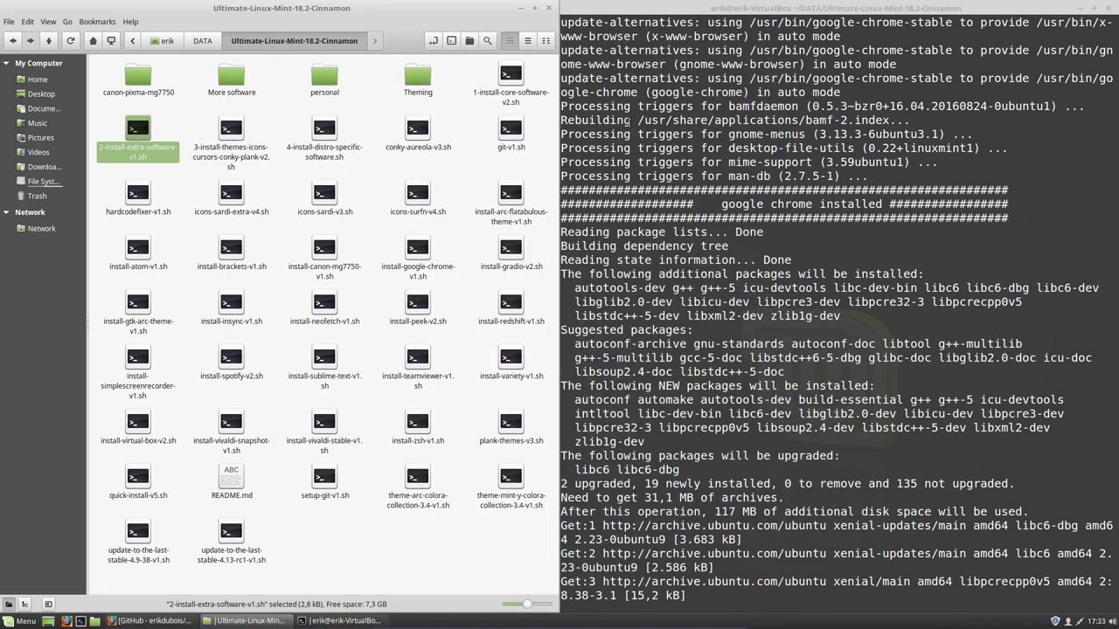
- Display install-google-chrome-v1.sh and examine its download and sudo dpkg lines
{"action": "left_click", "coordinate": [278, 289]}
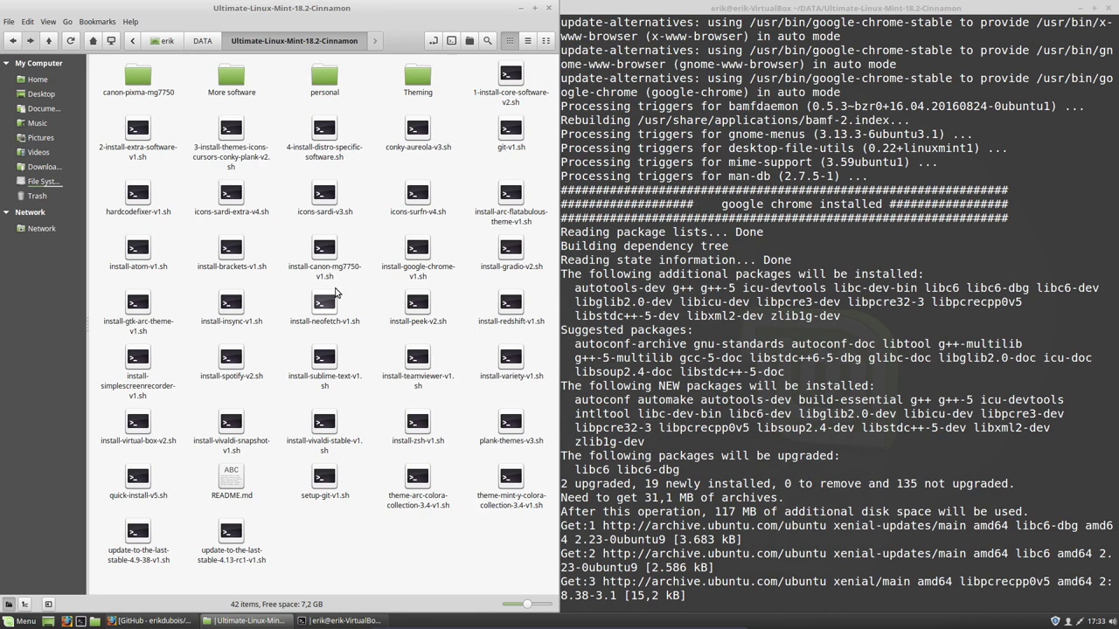
{"action": "double_click", "coordinate": [417, 250]}
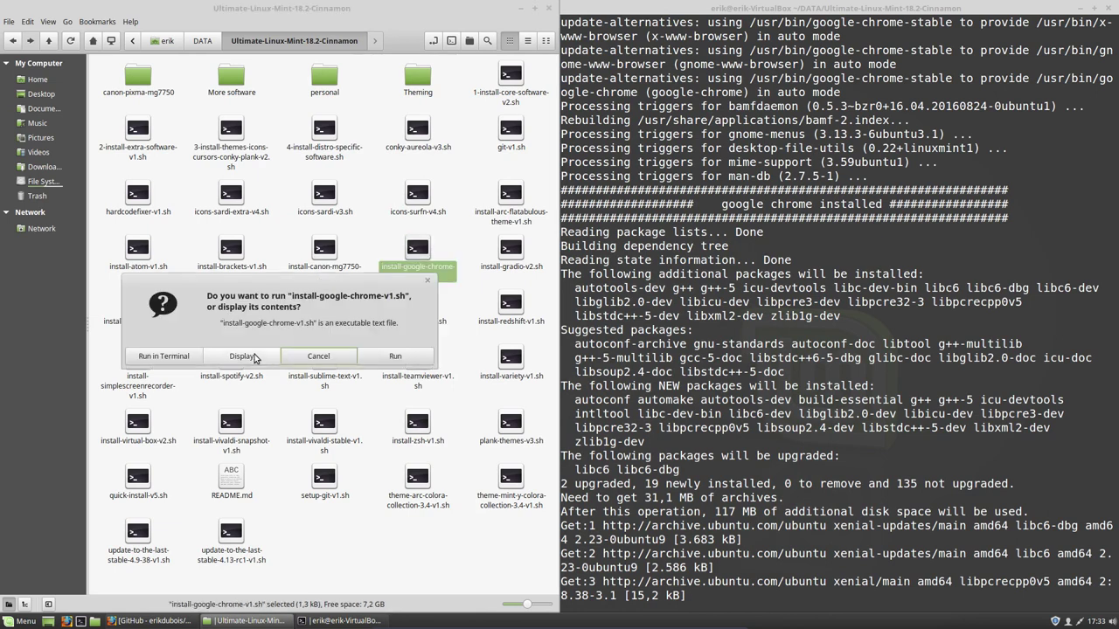
{"action": "left_click", "coordinate": [255, 357]}
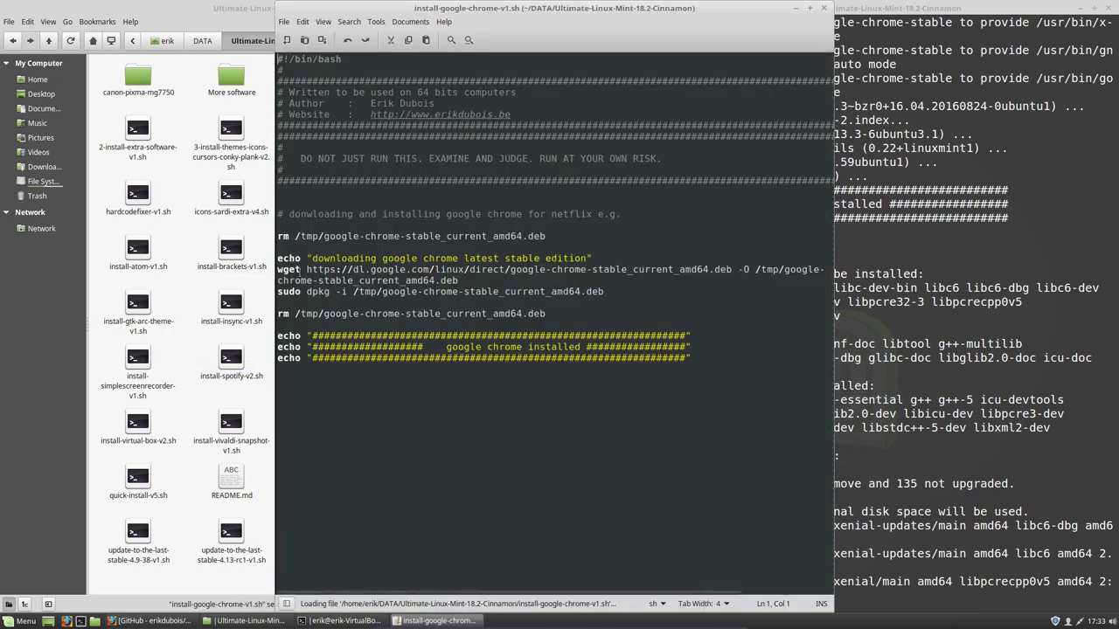
{"action": "left_click_drag", "start_coordinate": [330, 292], "coordinate": [265, 292]}
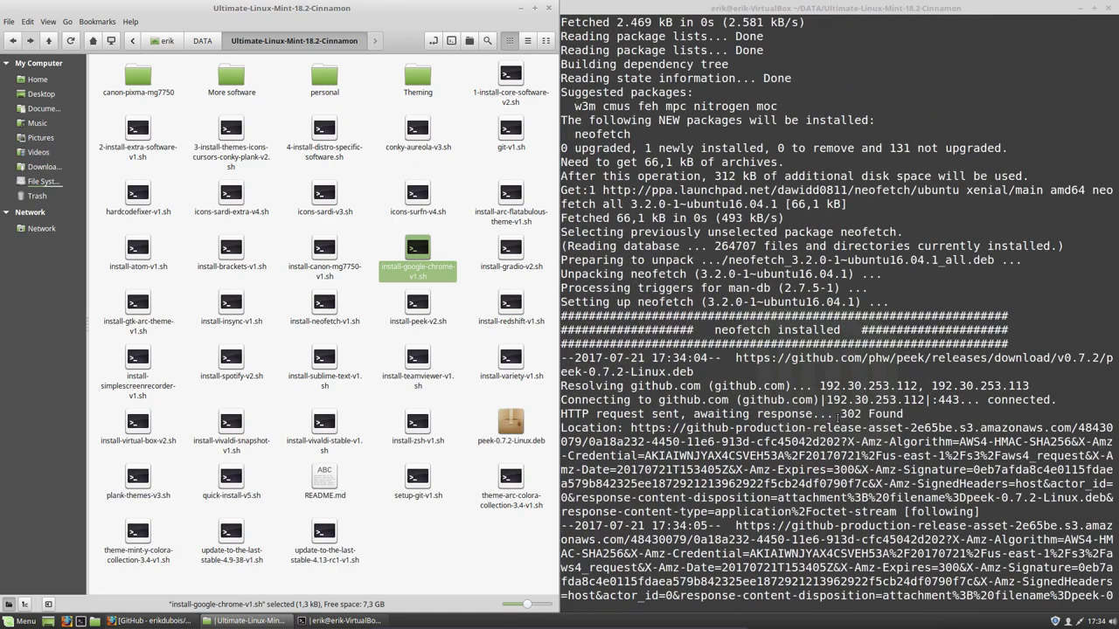
- Check the terminal's neofetch banner and run neofetch in a new terminal window
{"action": "left_click_drag", "start_coordinate": [713, 320], "coordinate": [781, 330]}
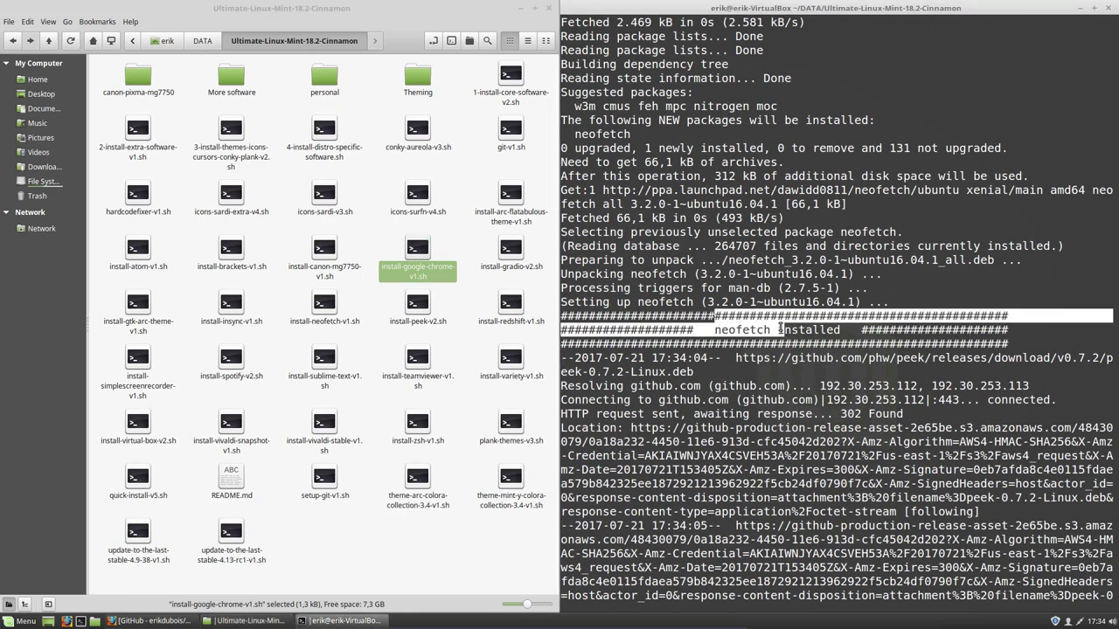
{"action": "left_click", "coordinate": [577, 399]}
{"action": "key", "text": "ctrl+alt+t"}
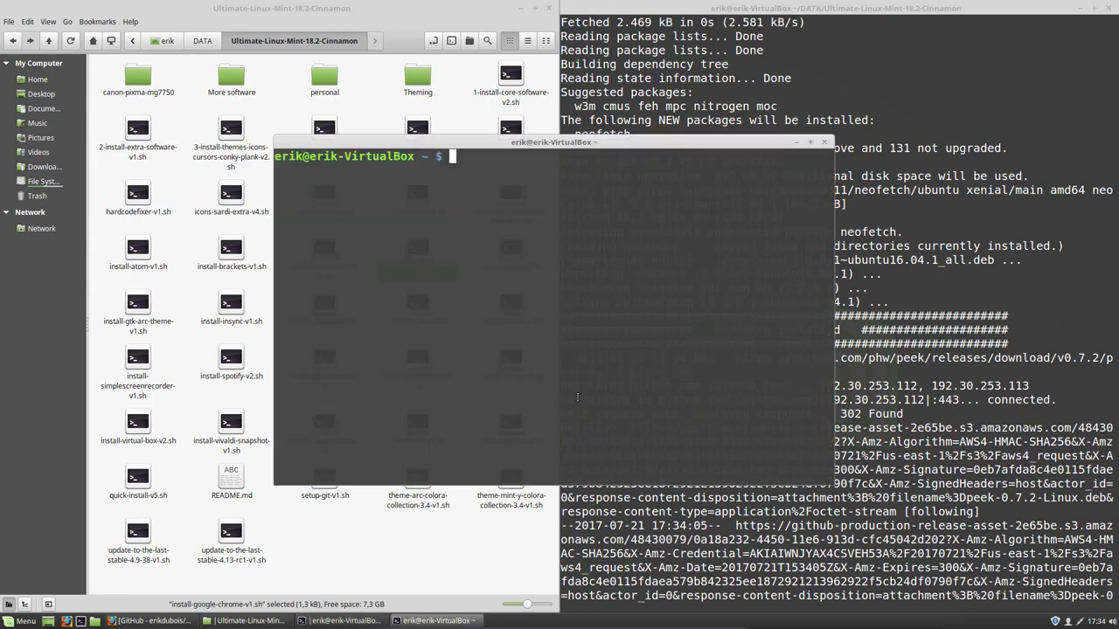
{"action": "type", "text": "neofetch"}
{"action": "key", "text": "Return"}
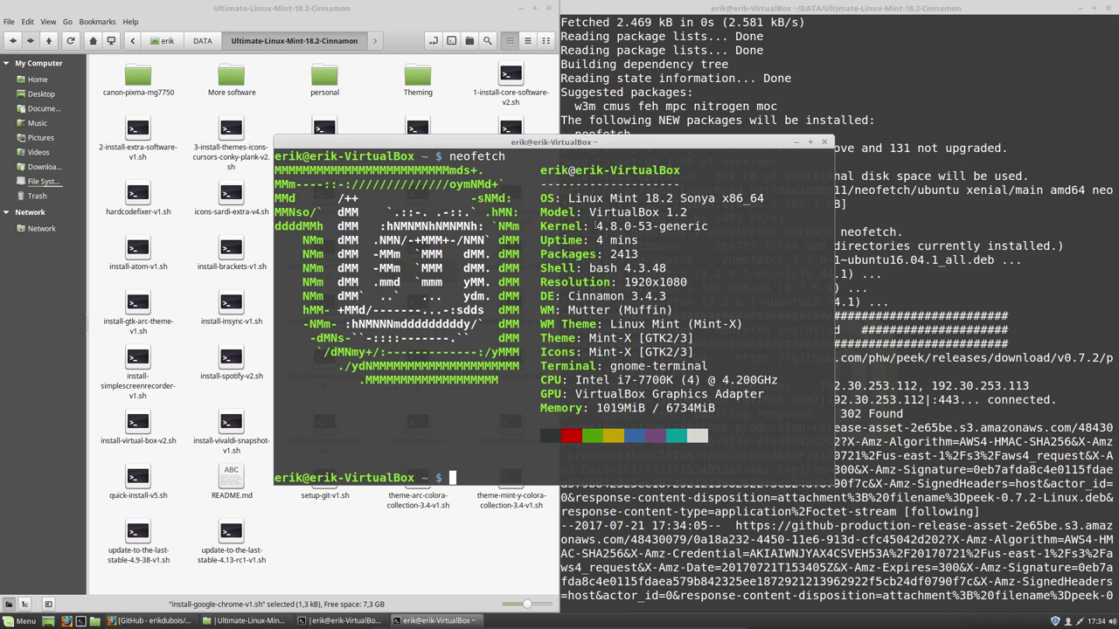
- Examine the kernel, desktop environment and window manager entries in the neofetch output, then close that terminal window
{"action": "left_click_drag", "start_coordinate": [594, 225], "coordinate": [674, 226]}
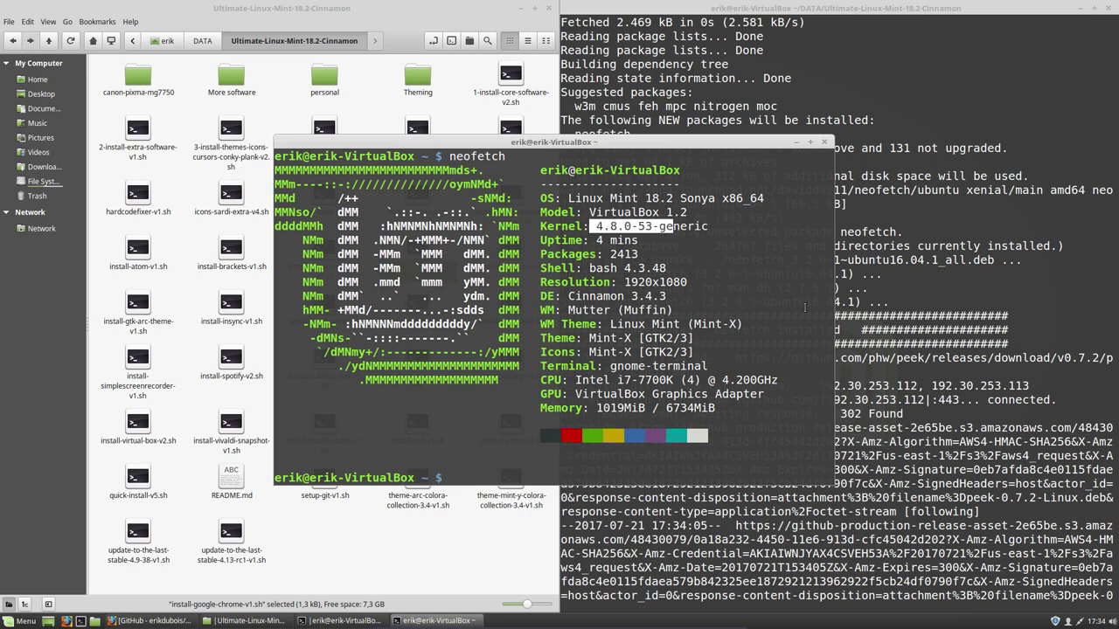
{"action": "left_click_drag", "start_coordinate": [624, 297], "coordinate": [699, 297]}
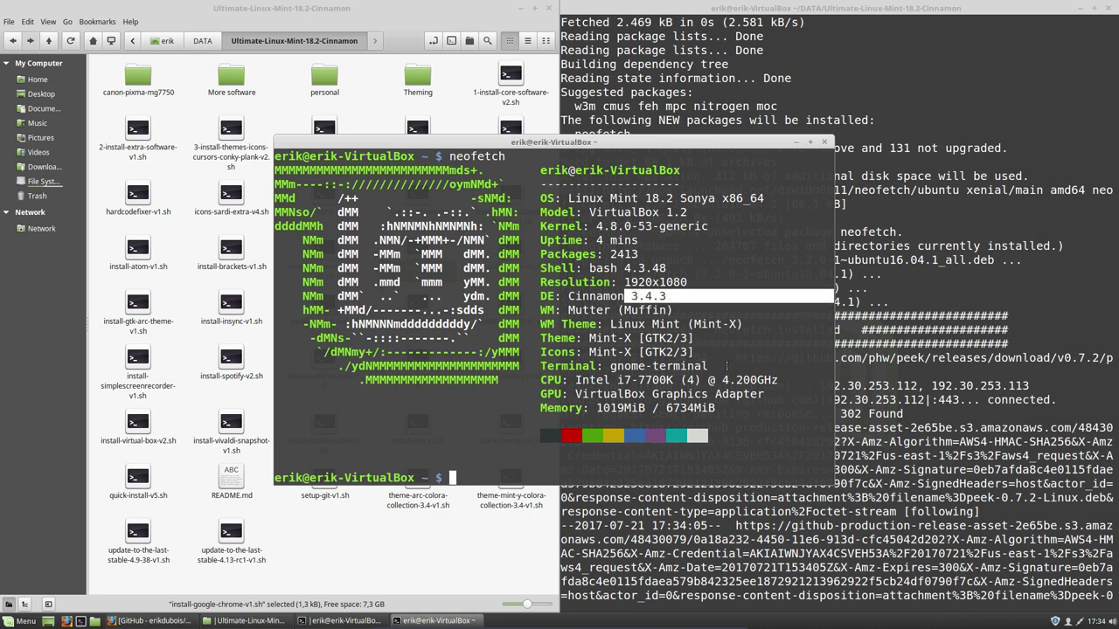
{"action": "left_click_drag", "start_coordinate": [567, 311], "coordinate": [672, 311]}
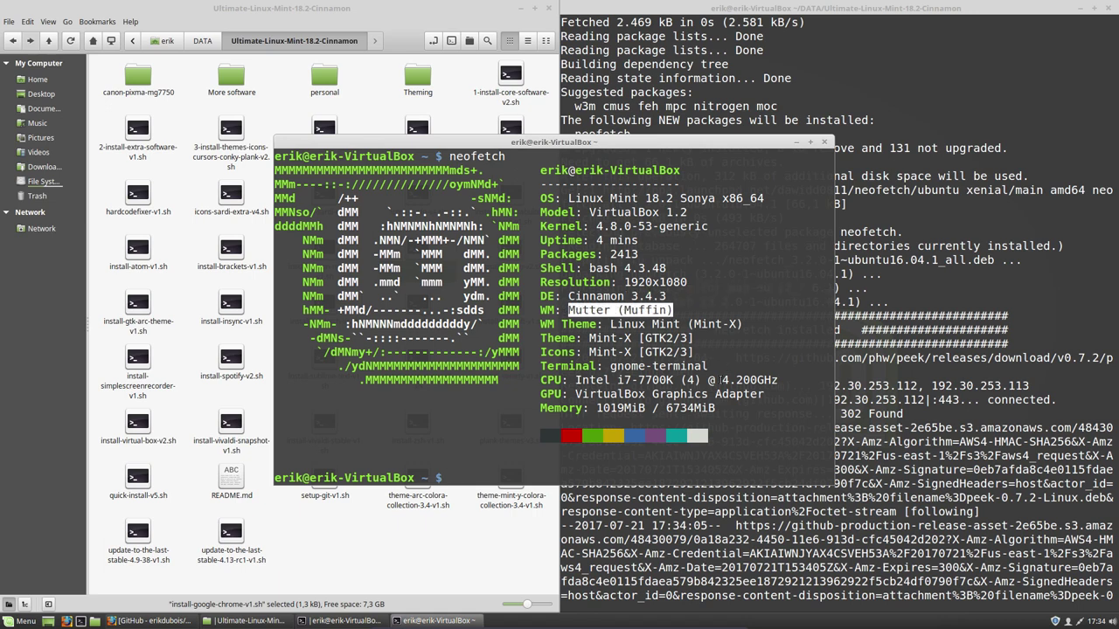
{"action": "left_click", "coordinate": [824, 141]}
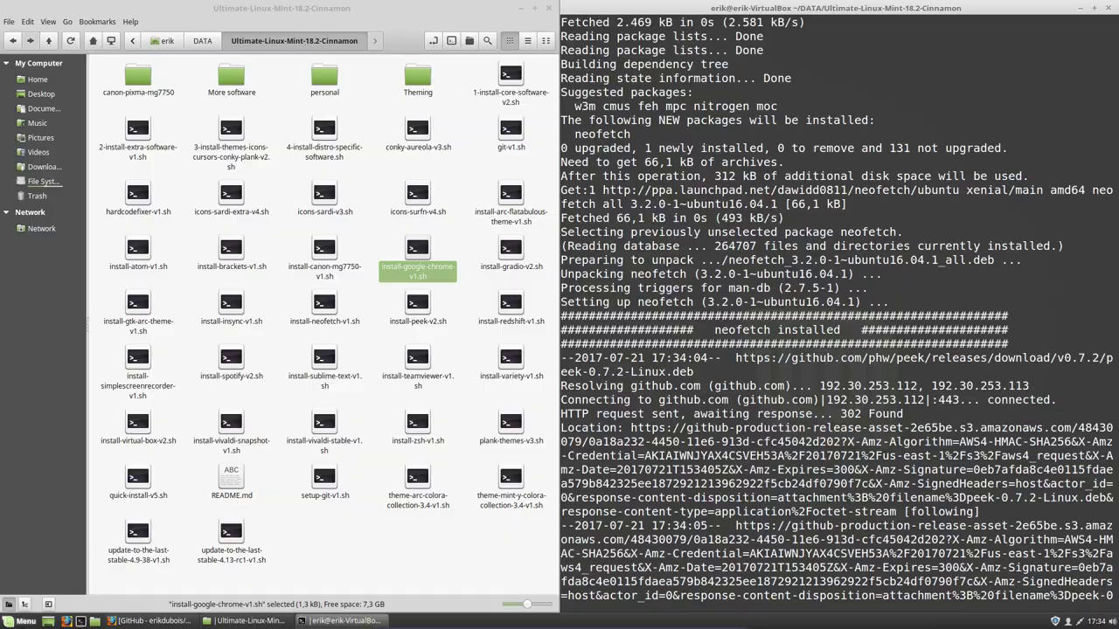
- Find Themes among the applications, add it to the favourites and open it
{"action": "left_click", "coordinate": [22, 620]}
{"action": "type", "text": "theme"}
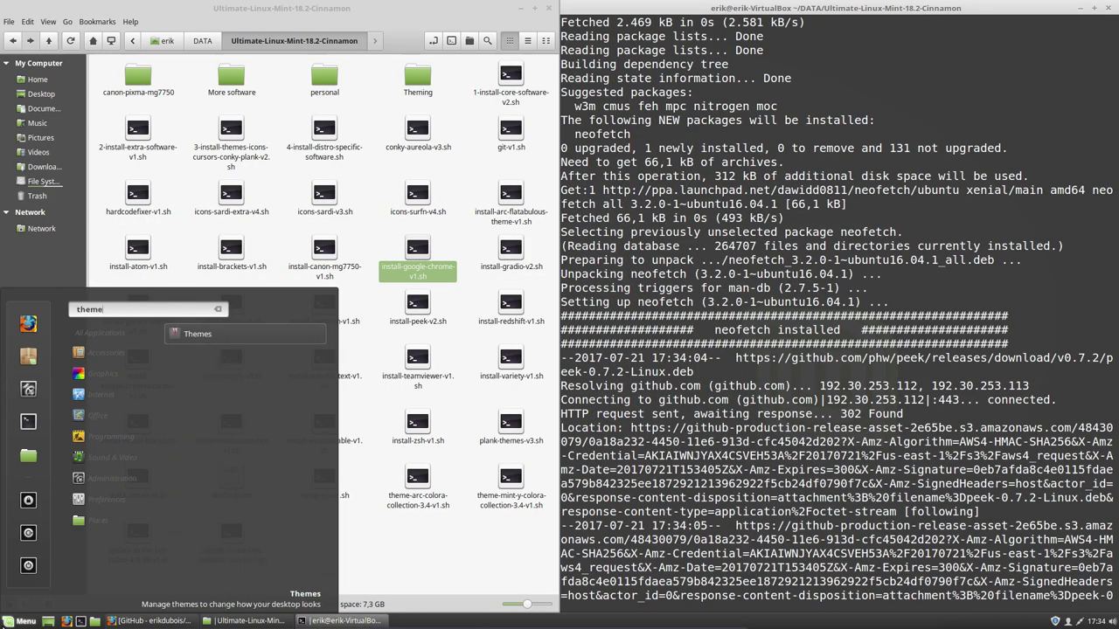
{"action": "left_click_drag", "start_coordinate": [234, 332], "coordinate": [35, 320]}
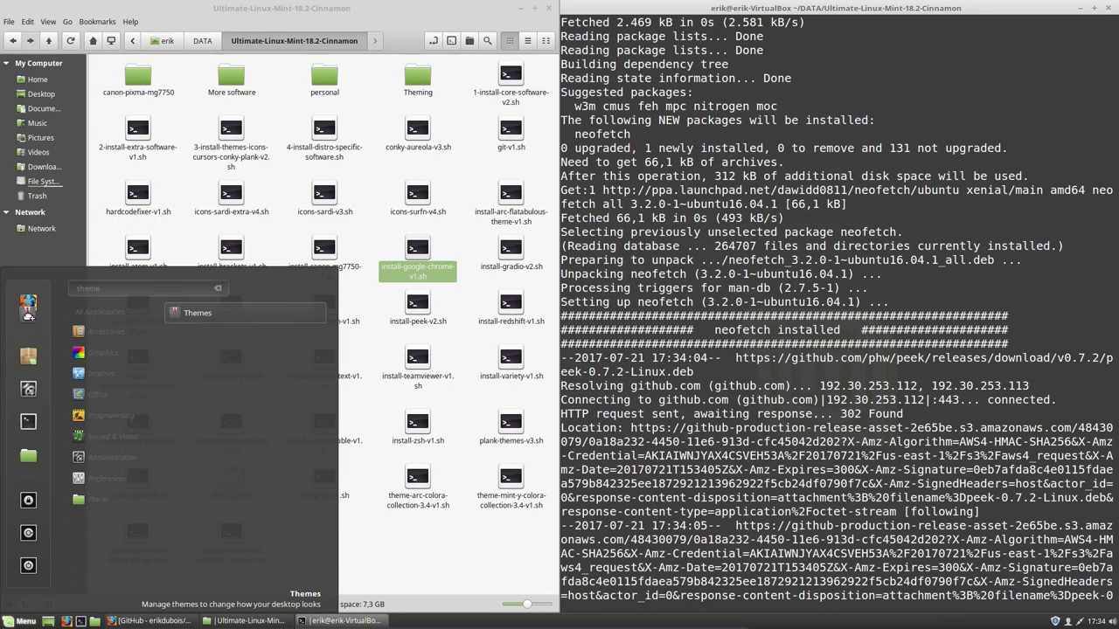
{"action": "left_click", "coordinate": [23, 297]}
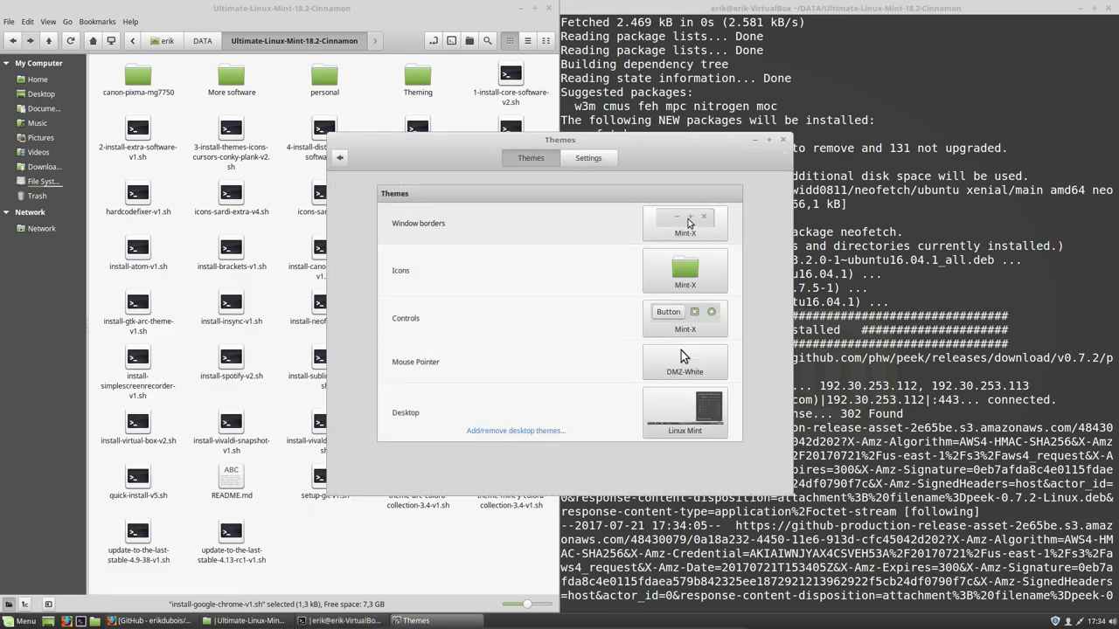
- Set the window borders to Mint-Y-Dark, the icons to Mint-X-Red and the controls to Mint-Y-Dark
{"action": "left_click", "coordinate": [688, 223]}
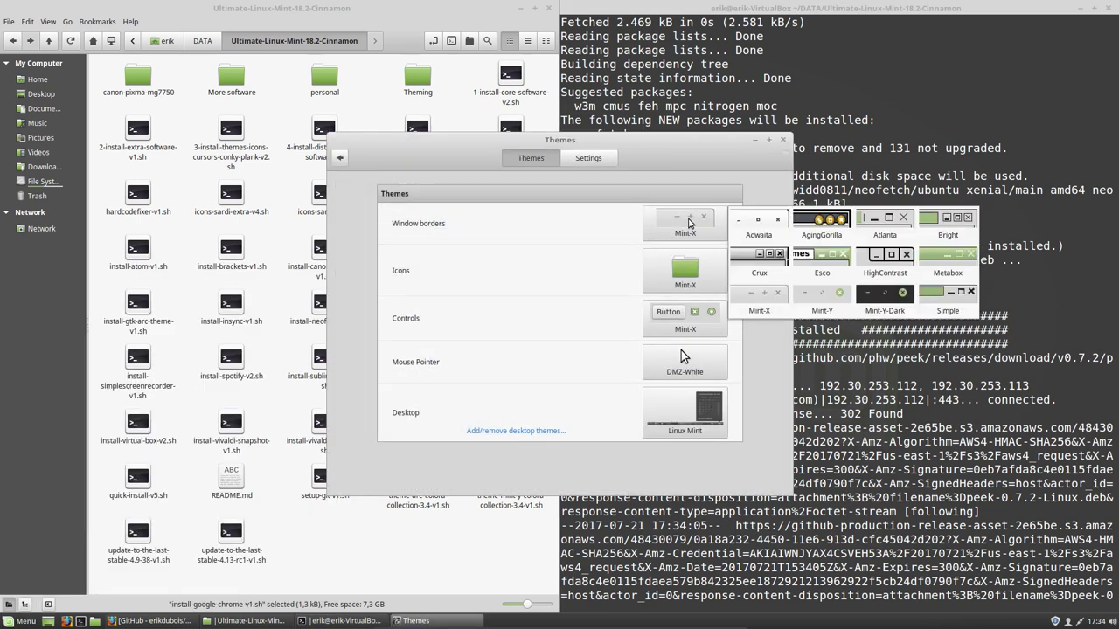
{"action": "left_click", "coordinate": [898, 306]}
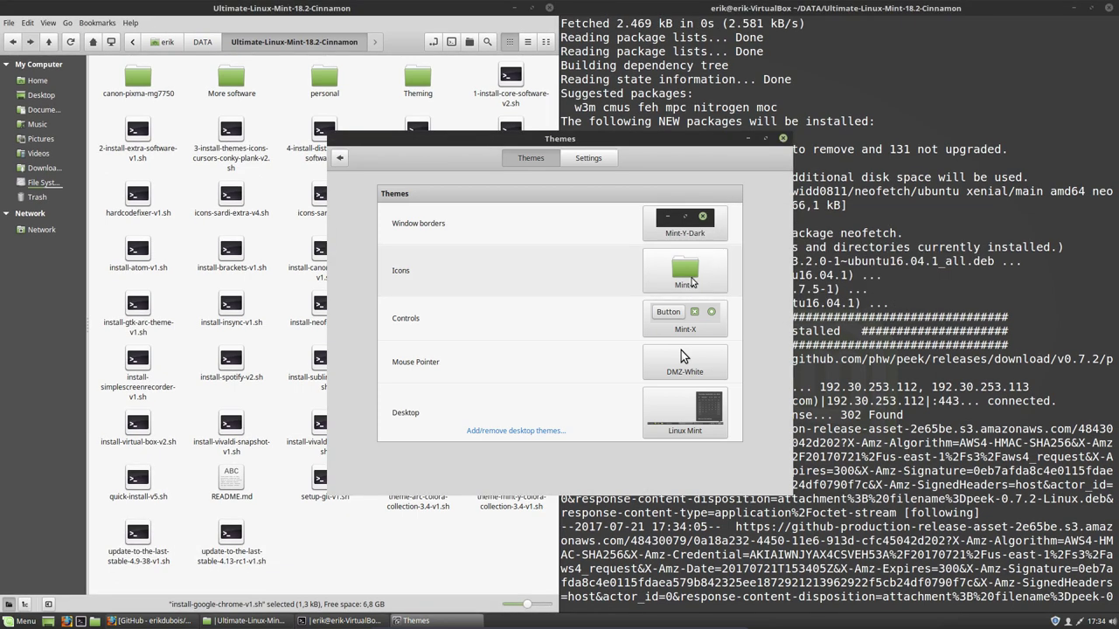
{"action": "left_click", "coordinate": [684, 270]}
{"action": "left_click", "coordinate": [820, 365]}
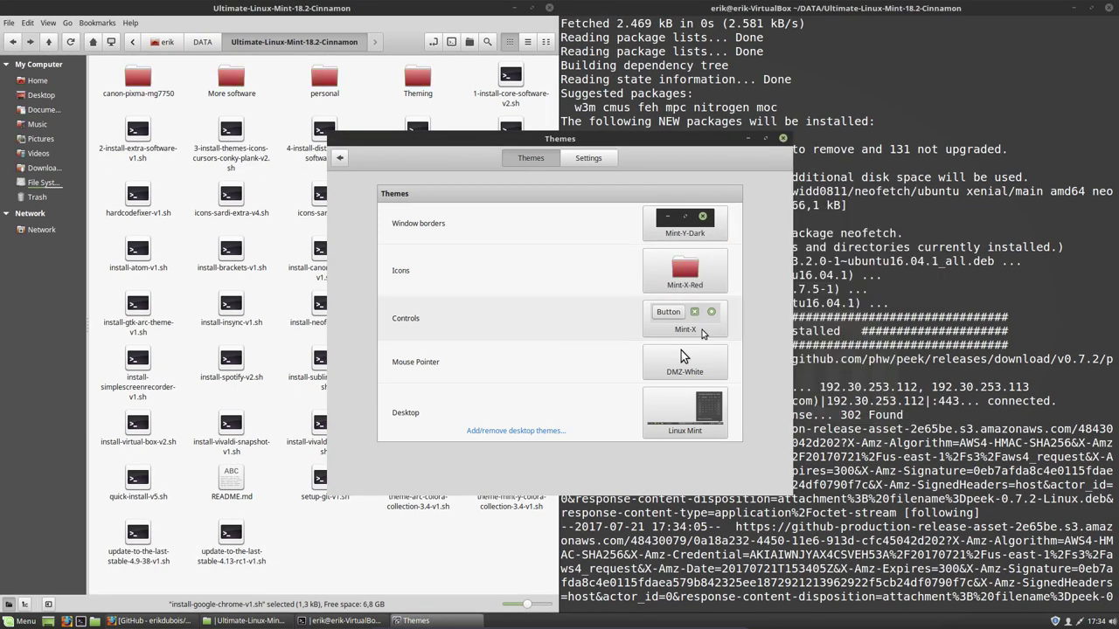
{"action": "left_click", "coordinate": [685, 318]}
{"action": "left_click", "coordinate": [897, 366]}
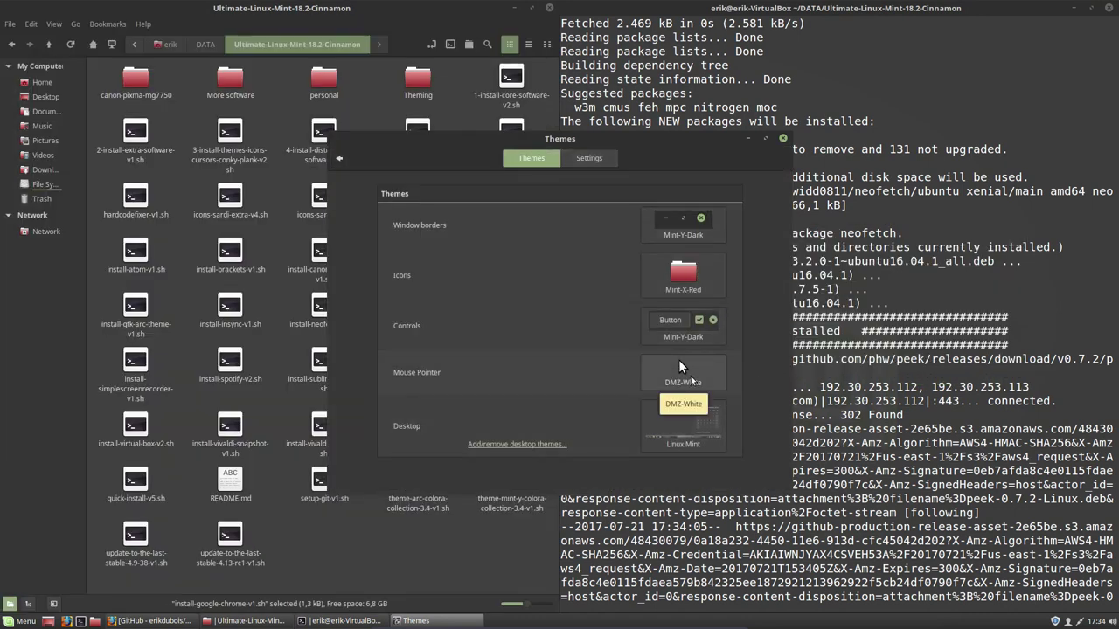
- Keep DMZ-White as the mouse pointer, set the desktop theme to Mint-Y-Dark and close the Themes window
{"action": "left_click", "coordinate": [691, 387]}
{"action": "left_click", "coordinate": [831, 372]}
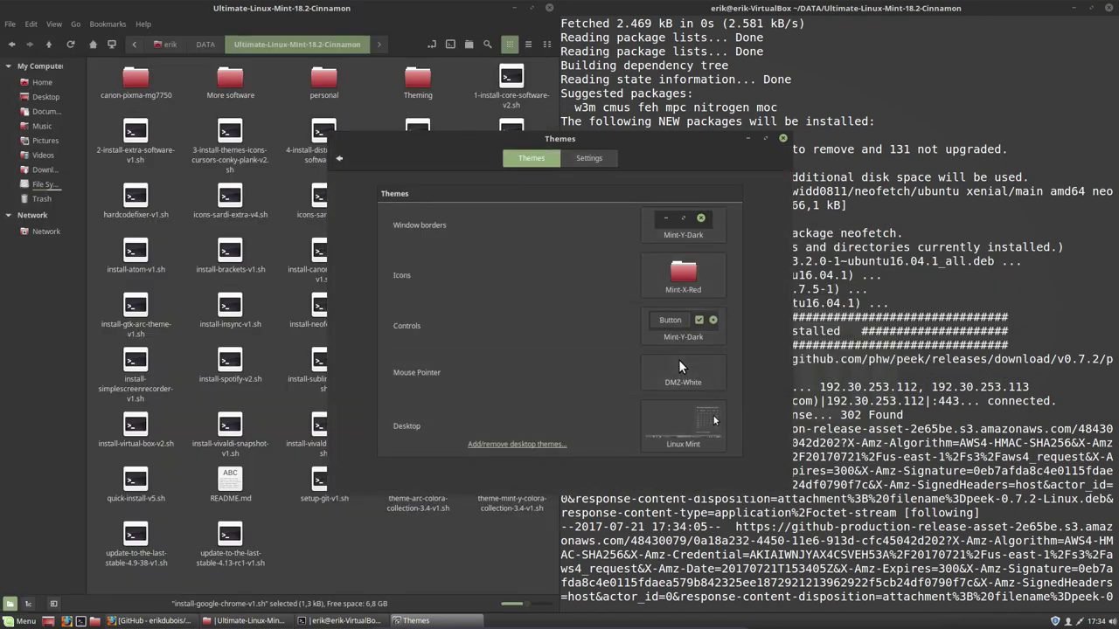
{"action": "left_click", "coordinate": [718, 428]}
{"action": "left_click", "coordinate": [858, 426]}
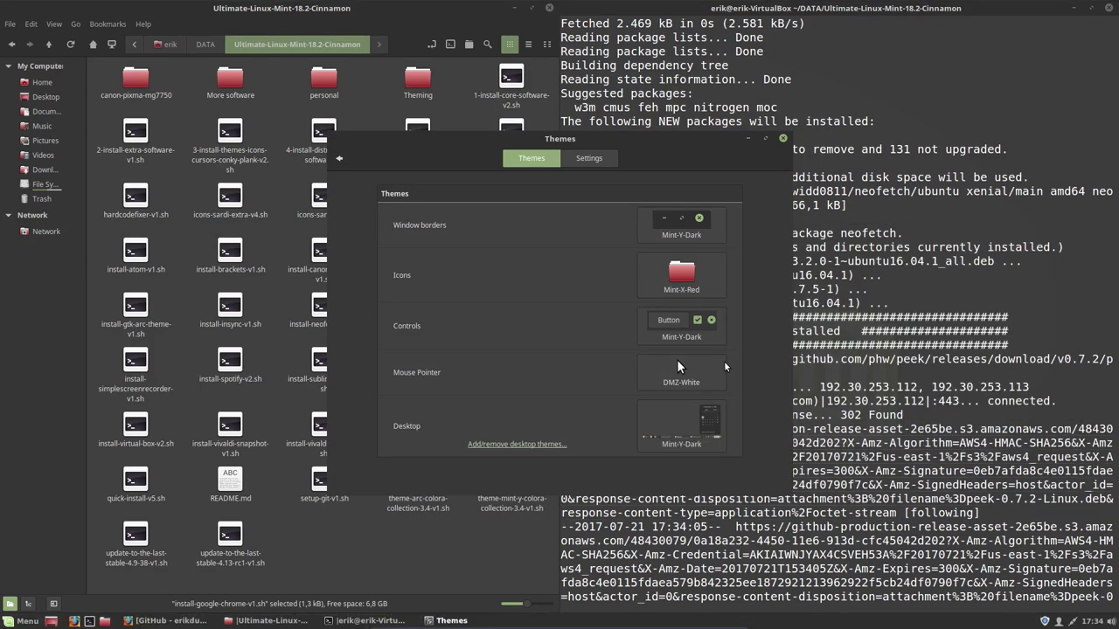
{"action": "left_click", "coordinate": [783, 140]}
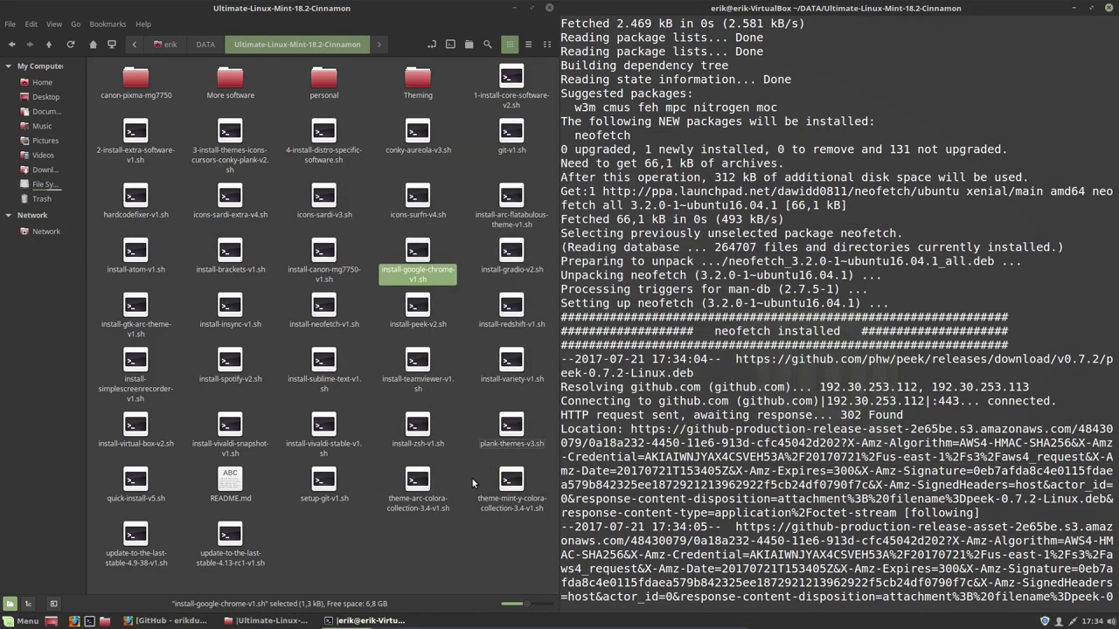
- Review the i386 packages required by TeamViewer in the terminal output and accept their installation
{"action": "left_click", "coordinate": [418, 548]}
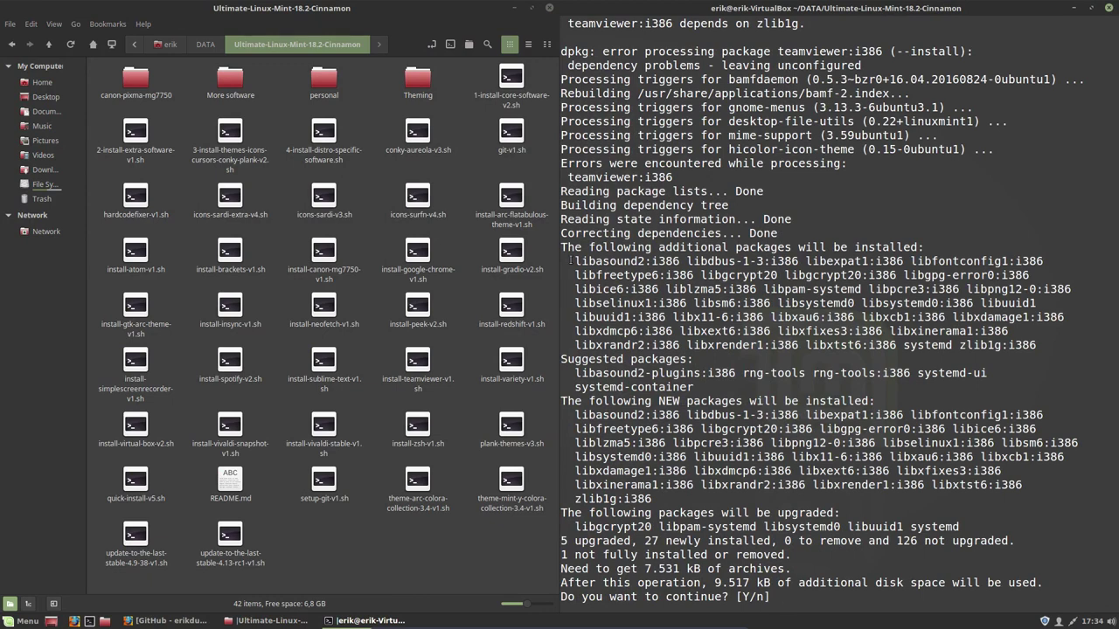
{"action": "left_click_drag", "start_coordinate": [569, 259], "coordinate": [747, 495]}
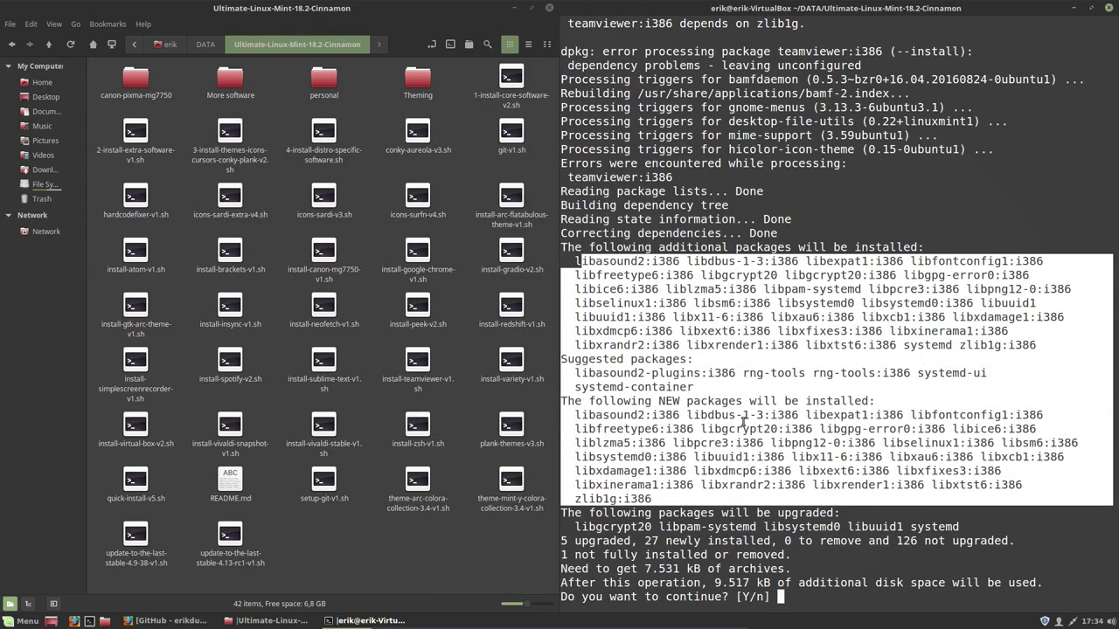
{"action": "scroll", "coordinate": [776, 333], "scroll_direction": "up", "scroll_amount": 3}
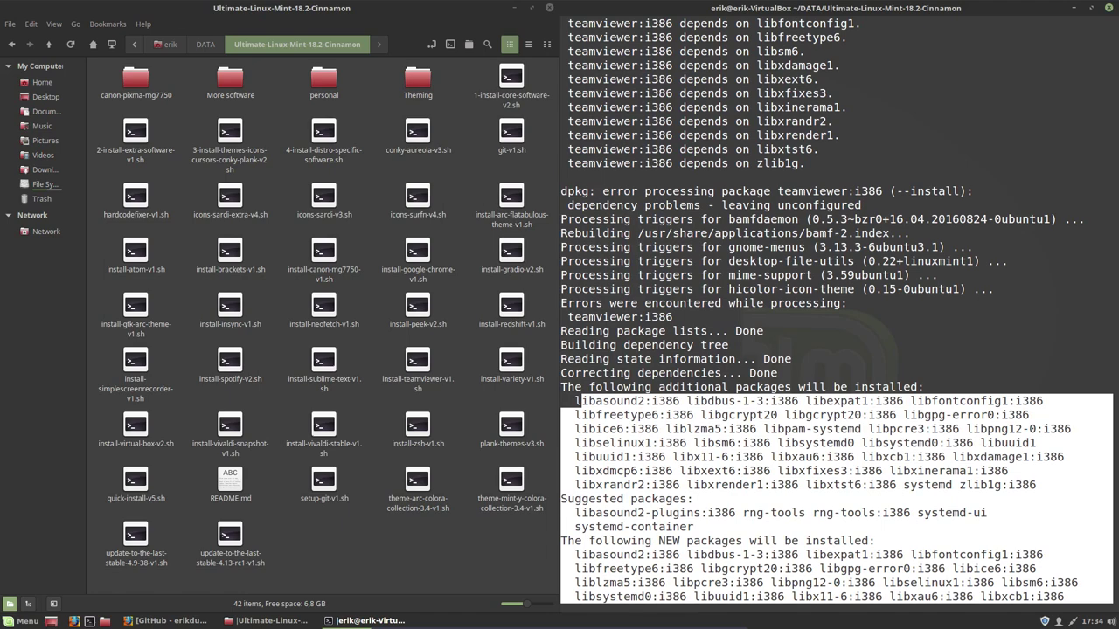
{"action": "left_click_drag", "start_coordinate": [777, 190], "coordinate": [889, 194]}
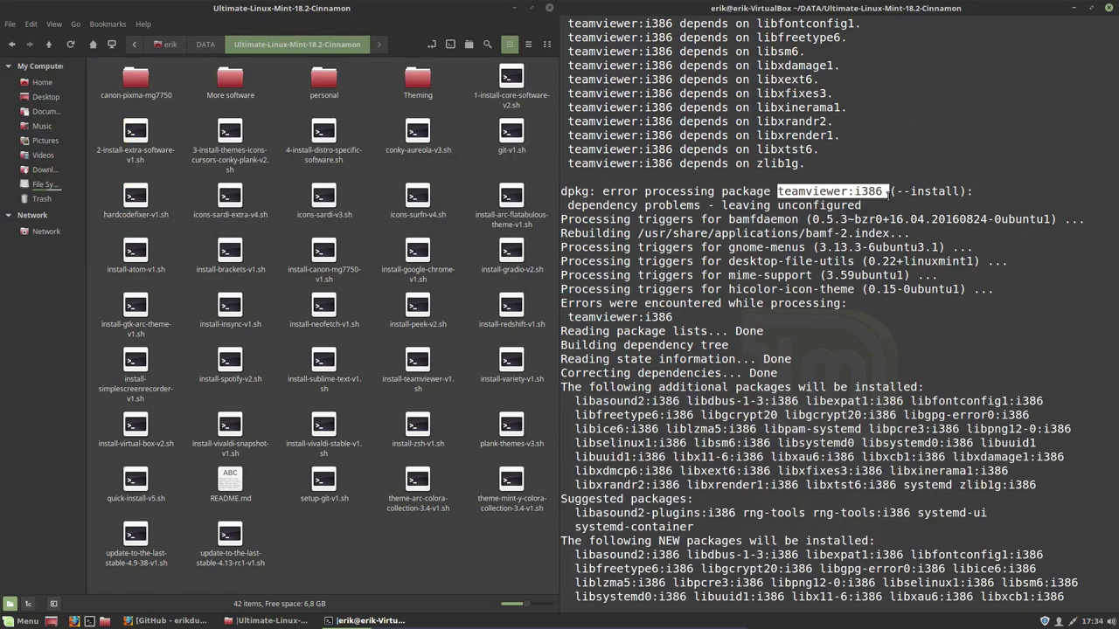
{"action": "scroll", "coordinate": [864, 357], "scroll_direction": "down", "scroll_amount": 3}
{"action": "left_click", "coordinate": [784, 498]}
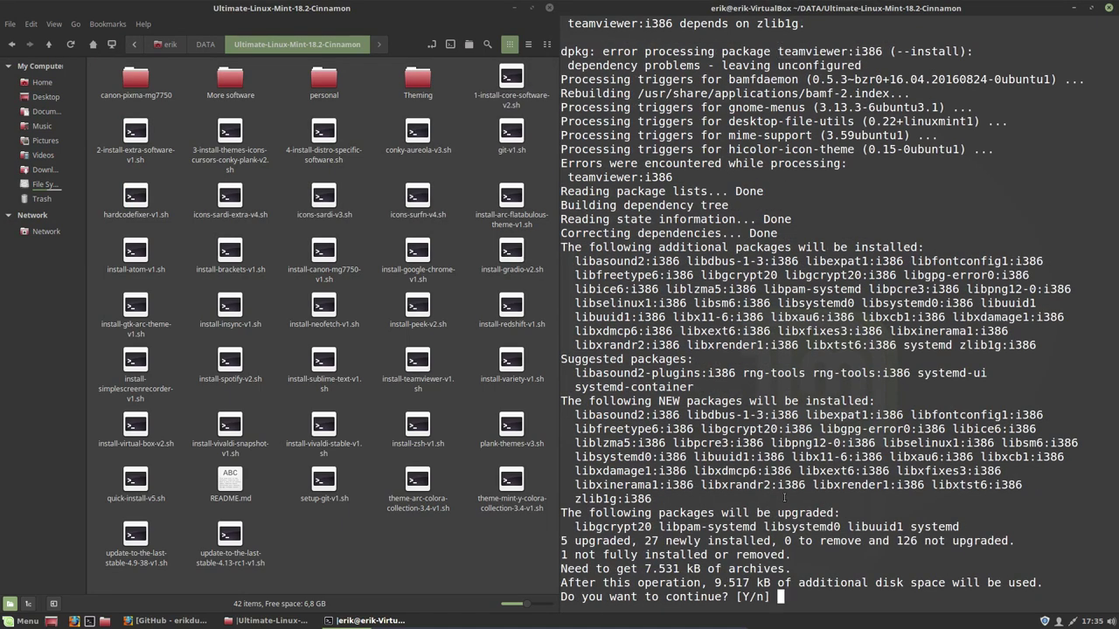
{"action": "key", "text": "Return"}
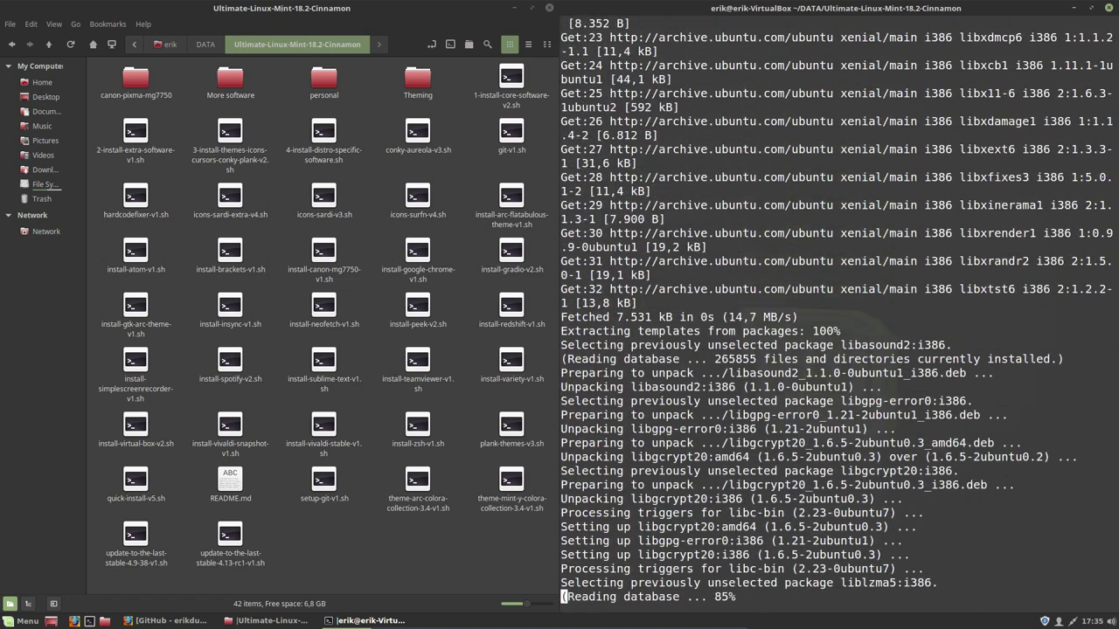
{"action": "left_click", "coordinate": [323, 427]}
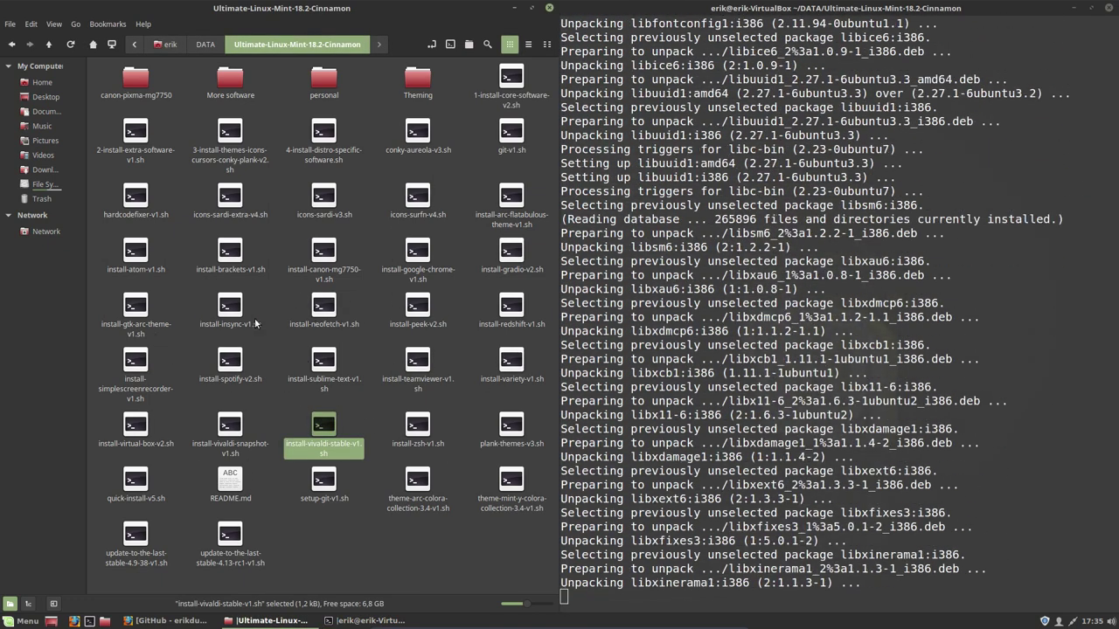
{"action": "left_click", "coordinate": [419, 372]}
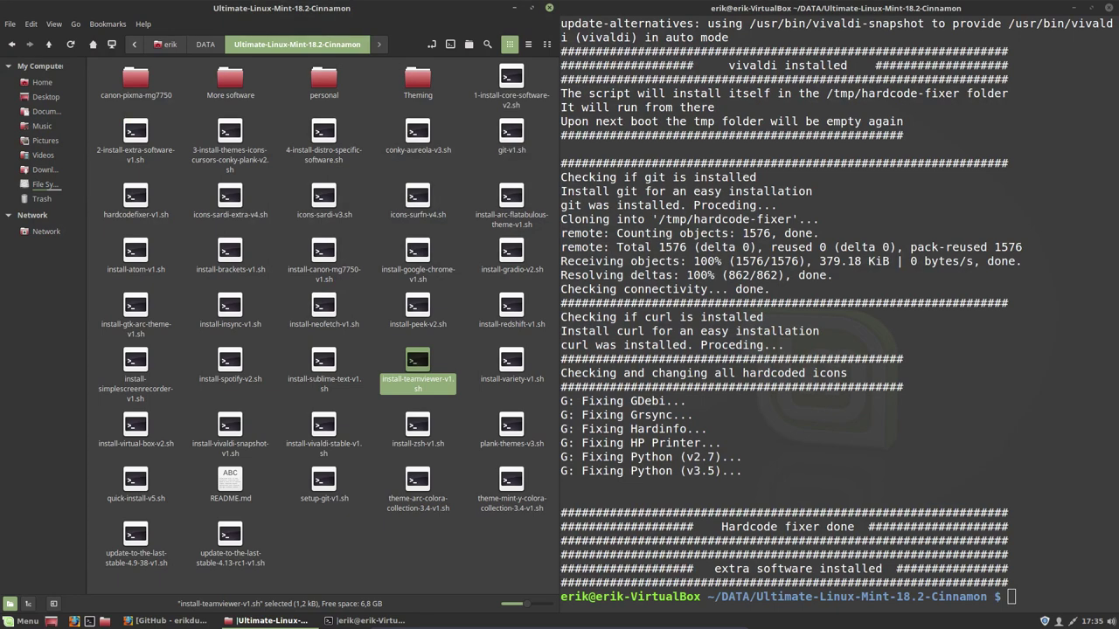
{"action": "left_click", "coordinate": [774, 453]}
{"action": "type", "text": "./2"}
{"action": "key", "text": "Tab"}
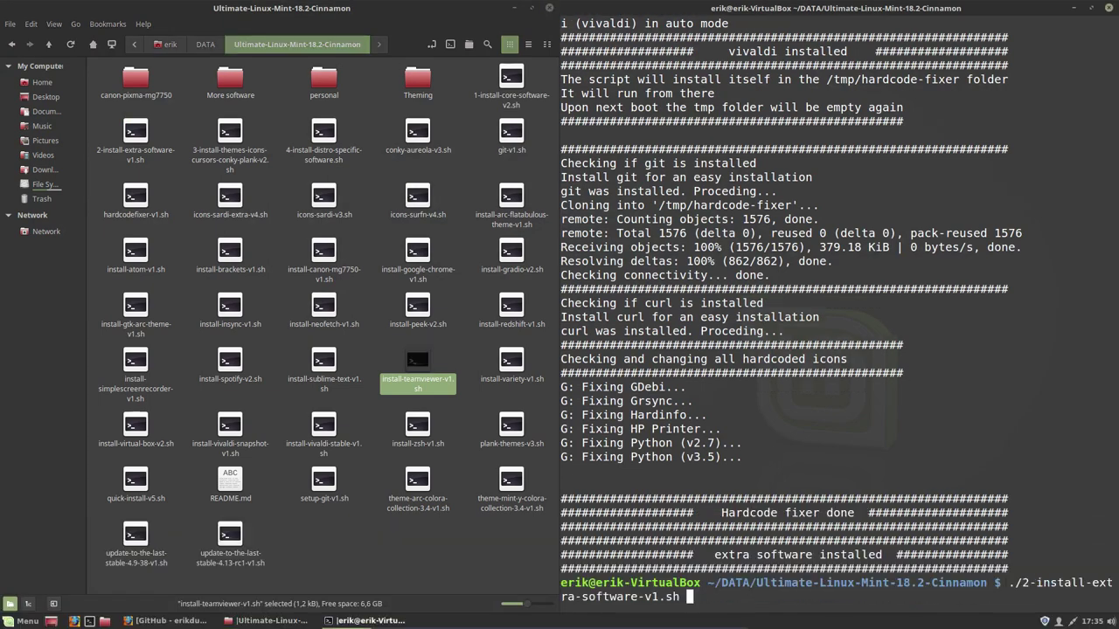
{"action": "key", "text": "BackSpace"}
{"action": "key", "text": "BackSpace"}
{"action": "key", "text": "BackSpace"}
{"action": "key", "text": "BackSpace"}
{"action": "key", "text": "BackSpace"}
{"action": "key", "text": "BackSpace"}
{"action": "key", "text": "BackSpace"}
{"action": "key", "text": "BackSpace"}
{"action": "key", "text": "BackSpace"}
{"action": "key", "text": "BackSpace"}
{"action": "key", "text": "BackSpace"}
{"action": "key", "text": "BackSpace"}
{"action": "key", "text": "BackSpace"}
{"action": "key", "text": "BackSpace"}
{"action": "key", "text": "BackSpace"}
{"action": "key", "text": "BackSpace"}
{"action": "key", "text": "BackSpace"}
{"action": "key", "text": "BackSpace"}
{"action": "key", "text": "BackSpace"}
{"action": "key", "text": "BackSpace"}
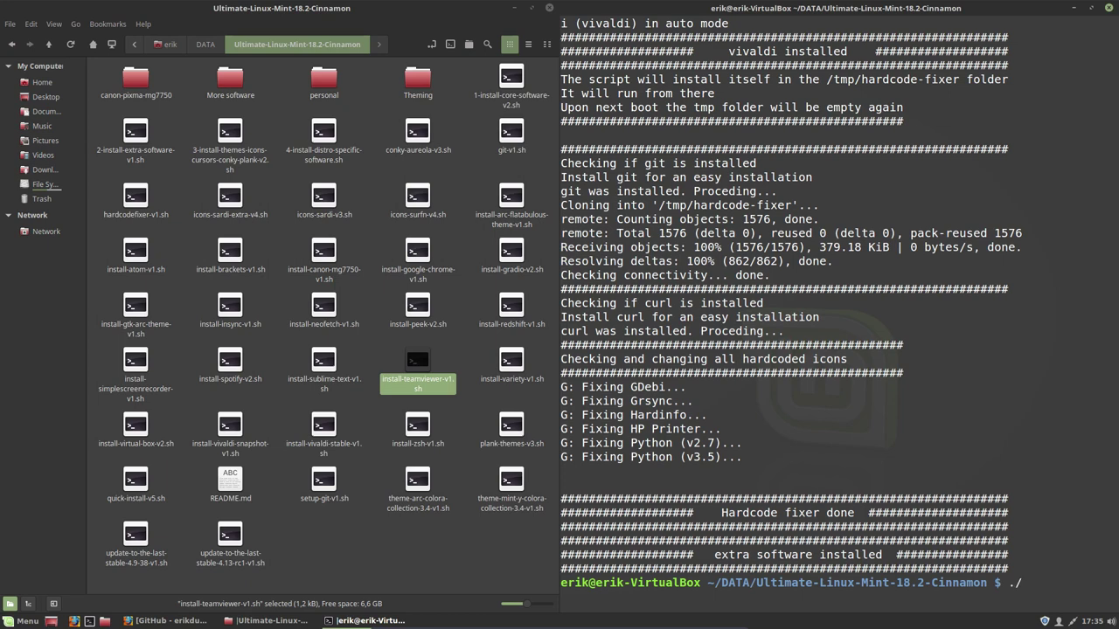
- Complete the terminal command as ./3-install-themes-icons-cursors-conky-plank-v2.sh and run it
{"action": "type", "text": "3"}
{"action": "key", "text": "Tab"}
{"action": "key", "text": "Return"}
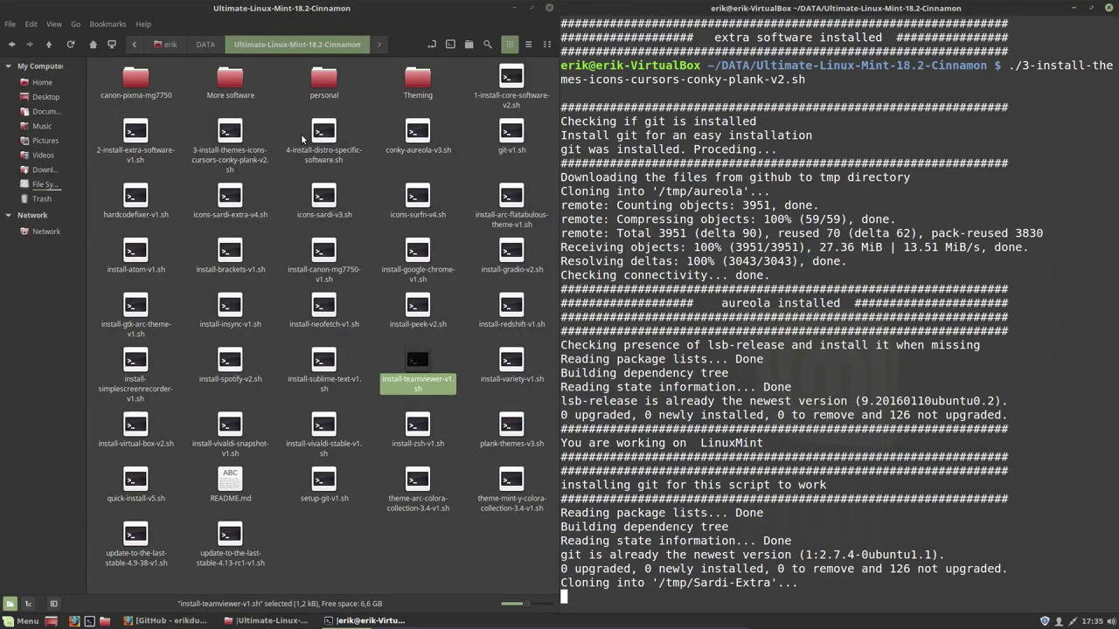
- Display the contents of 3-install-themes-icons-cursors-conky-plank-v2.sh, review the icon, theme and cursor scripts it calls, and close it
{"action": "double_click", "coordinate": [233, 135]}
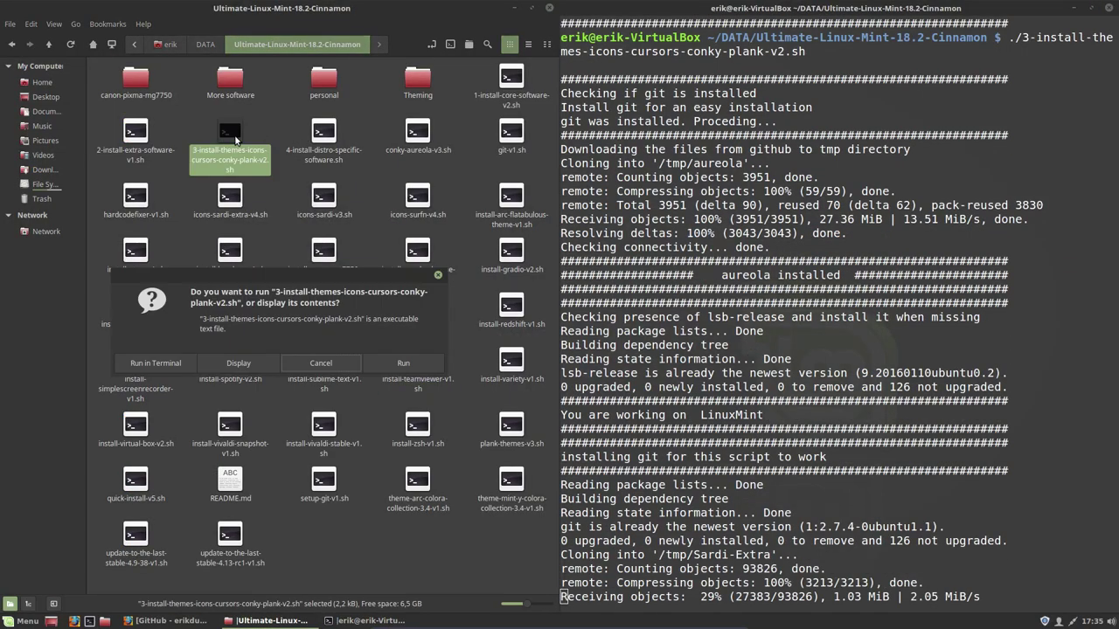
{"action": "left_click", "coordinate": [250, 360]}
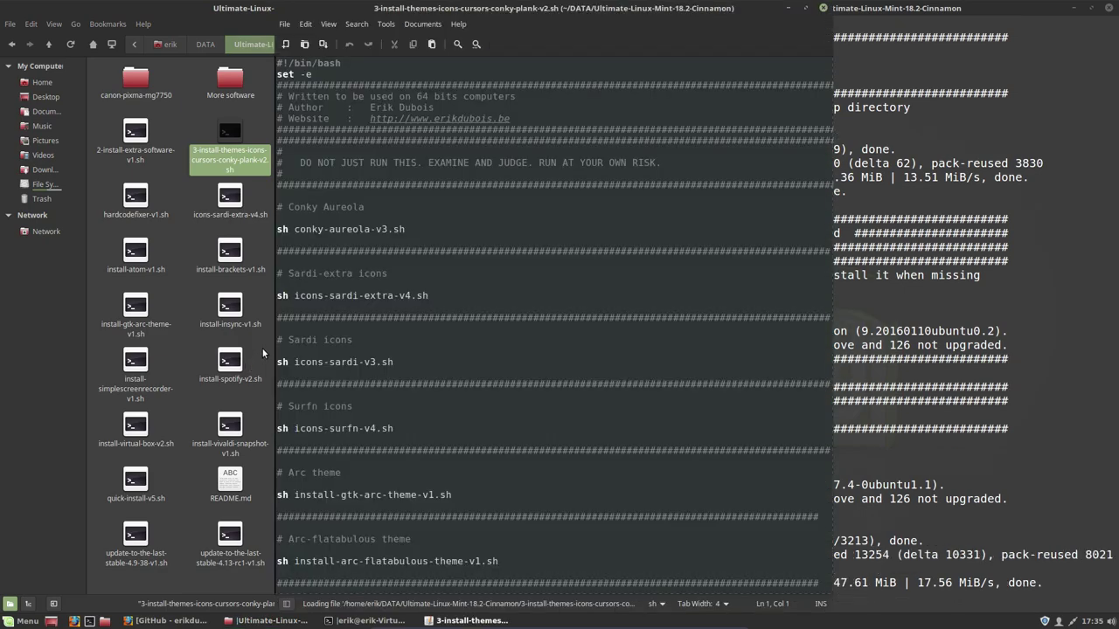
{"action": "left_click", "coordinate": [351, 281]}
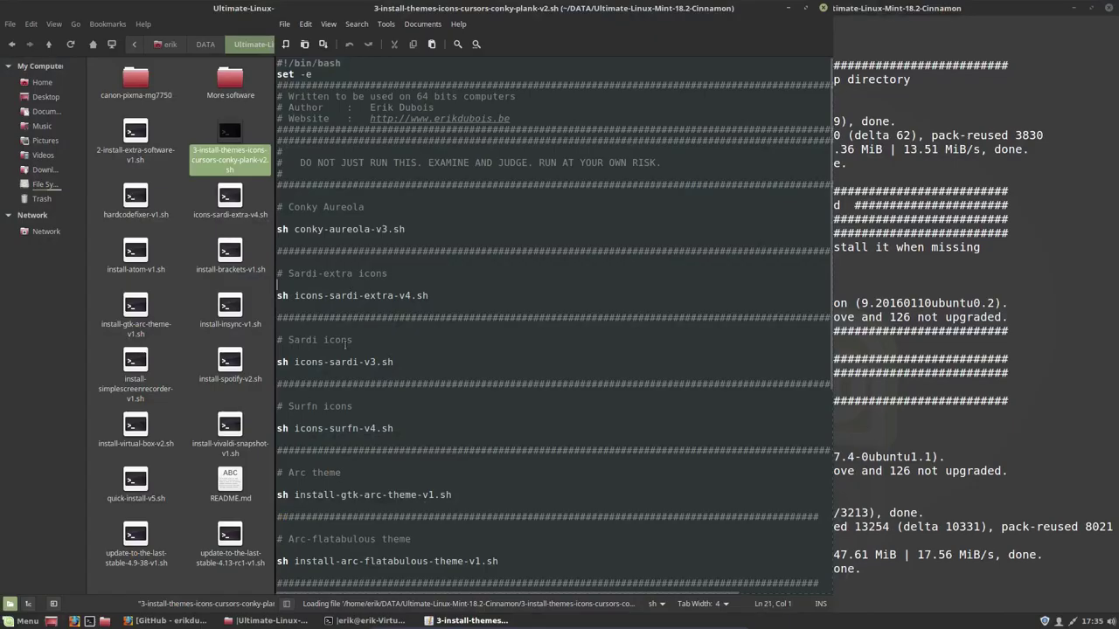
{"action": "left_click", "coordinate": [341, 429]}
{"action": "left_click", "coordinate": [360, 561]}
{"action": "scroll", "coordinate": [372, 403], "scroll_direction": "down", "scroll_amount": 2}
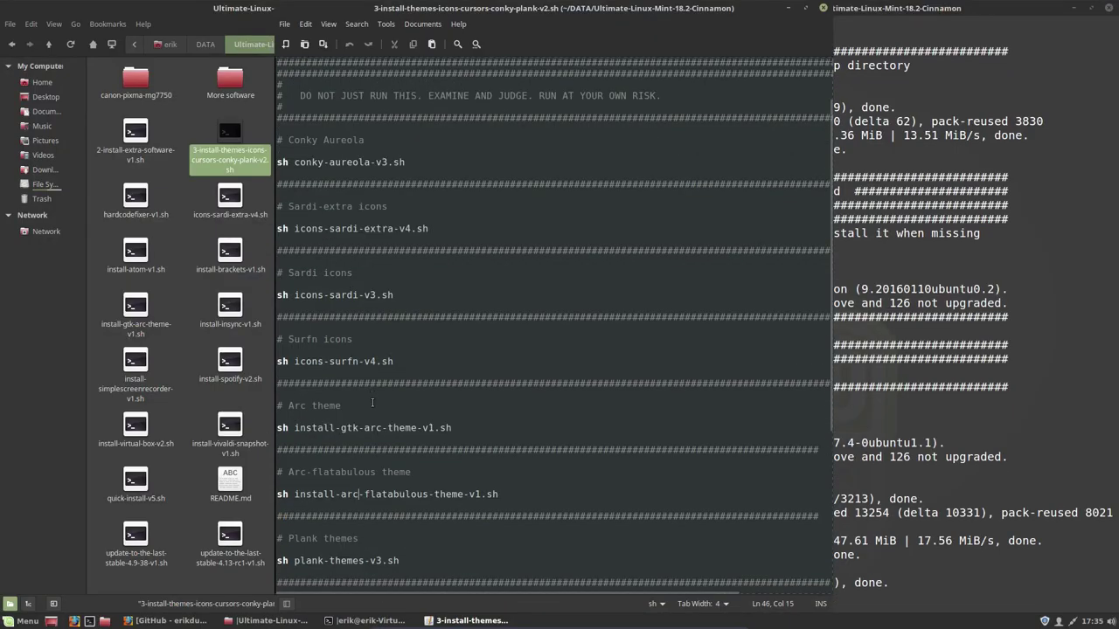
{"action": "scroll", "coordinate": [375, 395], "scroll_direction": "down", "scroll_amount": 4}
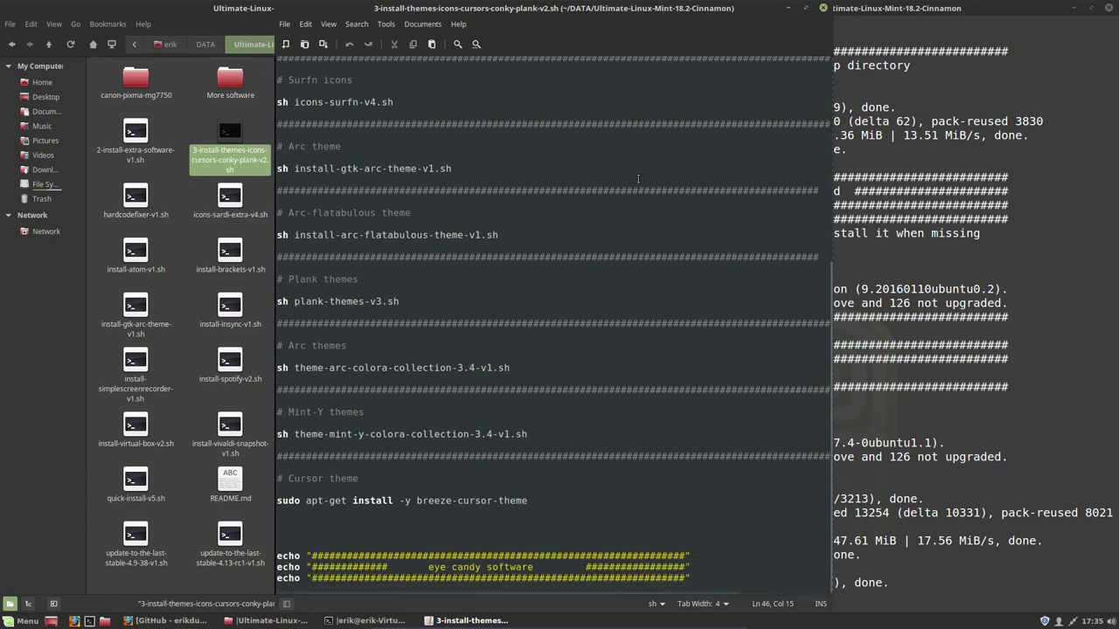
{"action": "left_click", "coordinate": [823, 9]}
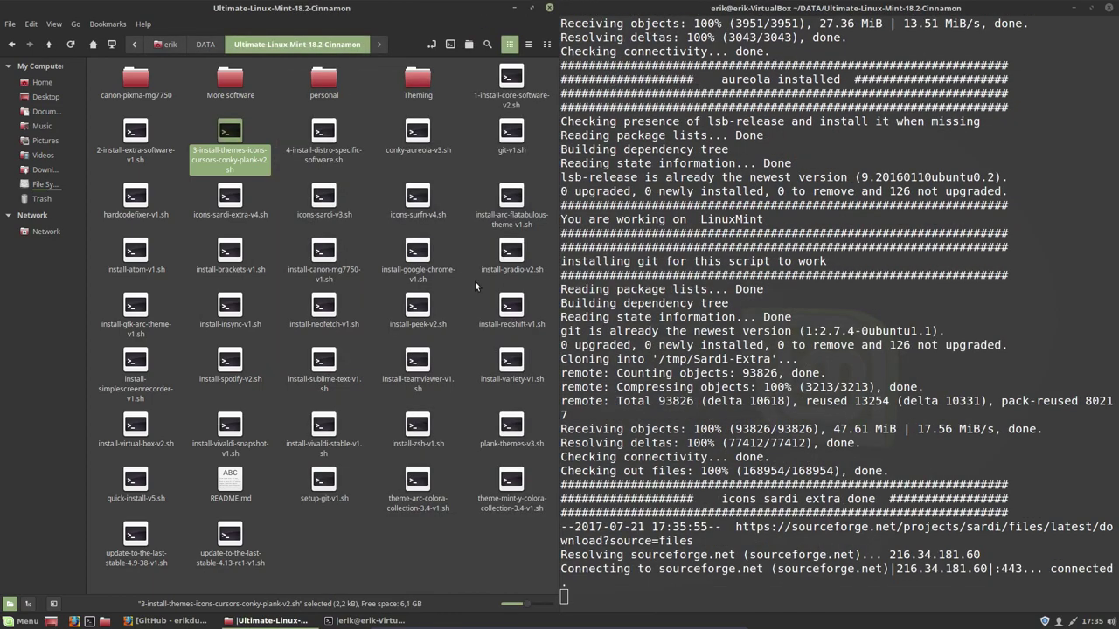
{"action": "left_click", "coordinate": [323, 197]}
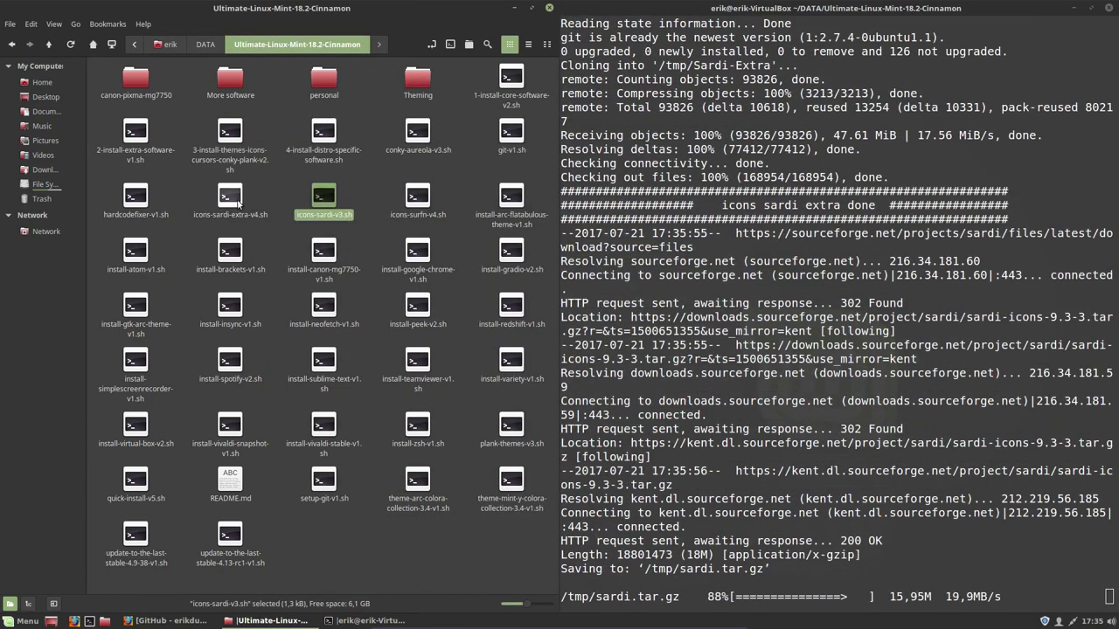
{"action": "left_click", "coordinate": [230, 197]}
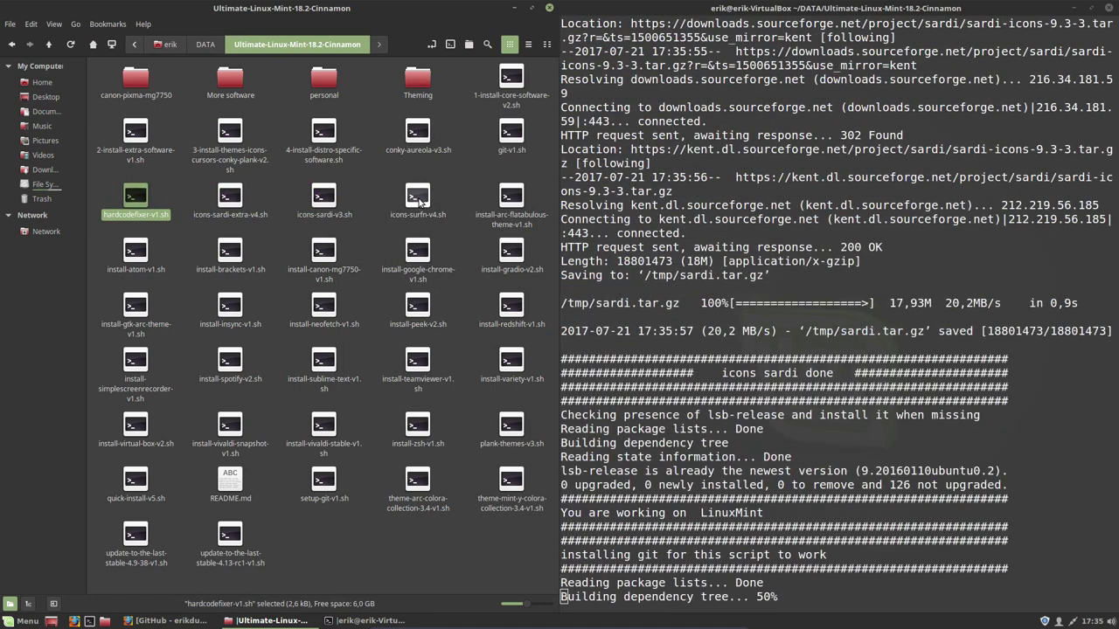
{"action": "left_click", "coordinate": [418, 196]}
{"action": "left_click", "coordinate": [414, 494]}
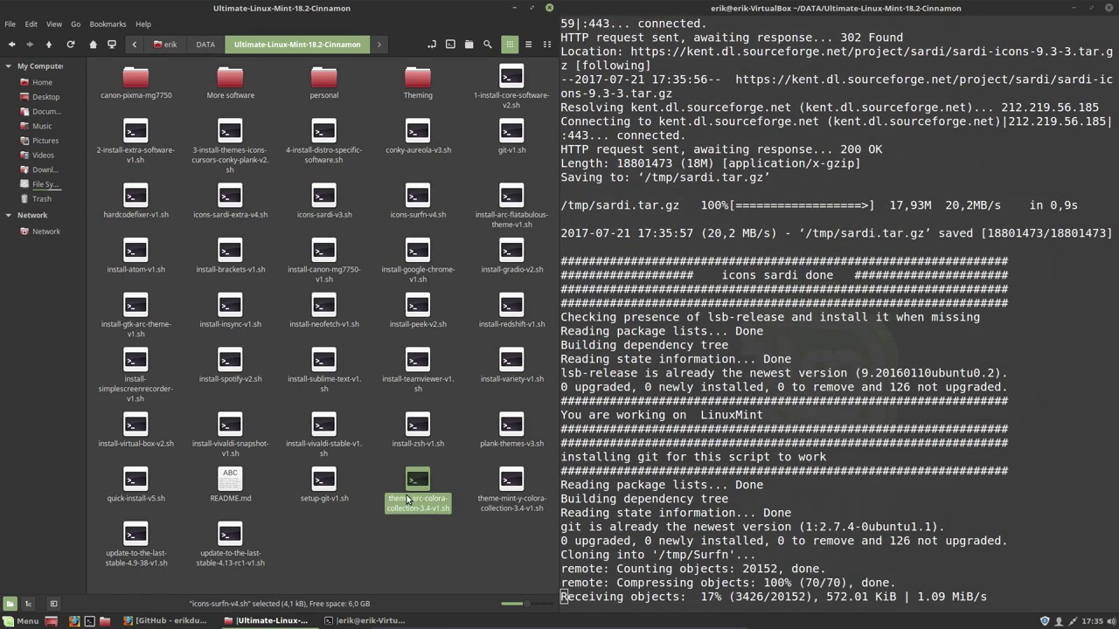
{"action": "left_click", "coordinate": [509, 504]}
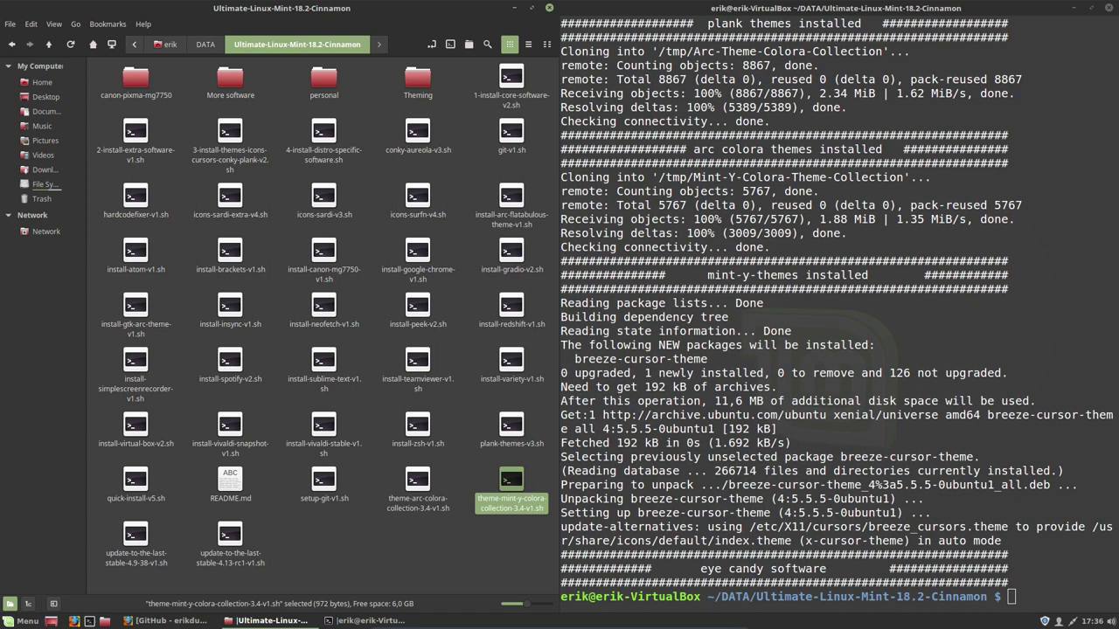
- Run the script ./4-install-distro-specific-software.sh in the terminal
{"action": "left_click", "coordinate": [1038, 527]}
{"action": "key", "text": "Up"}
{"action": "key", "text": "Down"}
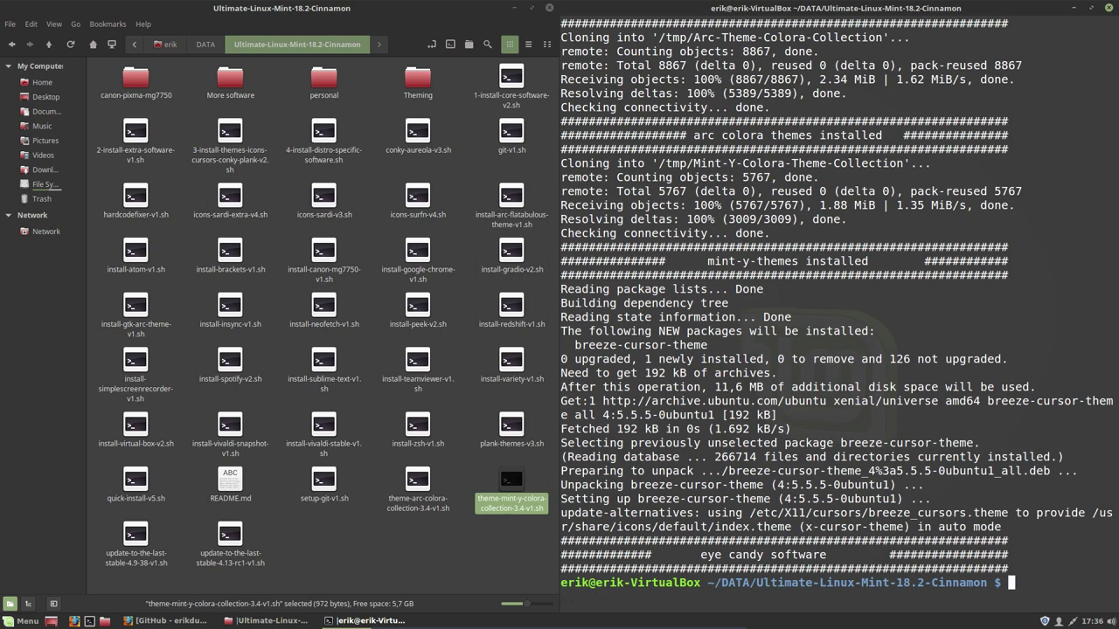
{"action": "type", "text": "./4"}
{"action": "key", "text": "Tab"}
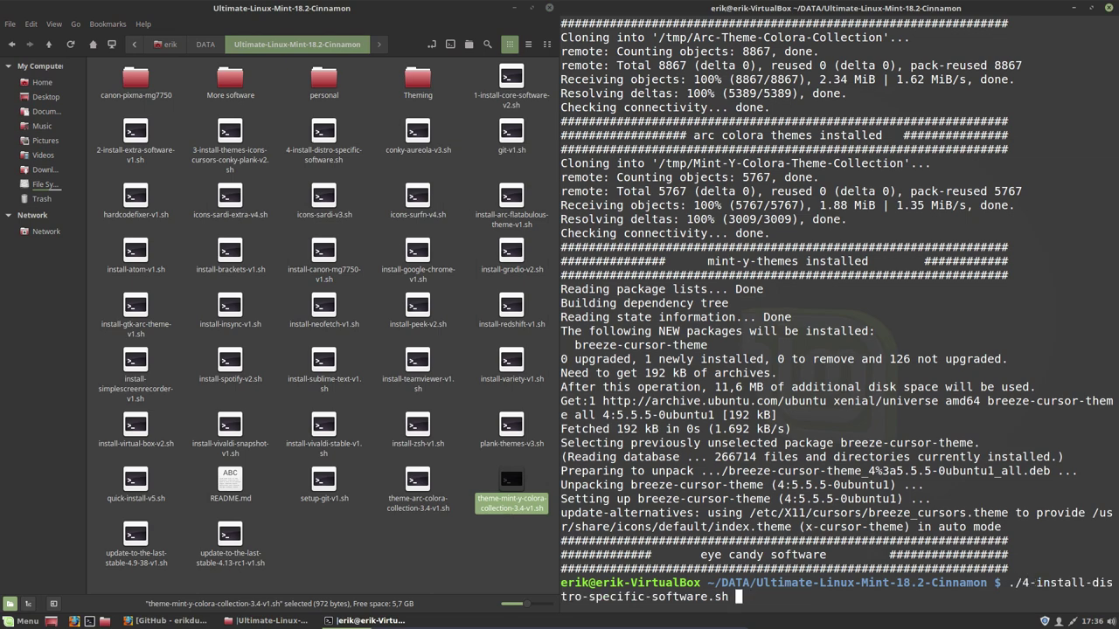
{"action": "key", "text": "Return"}
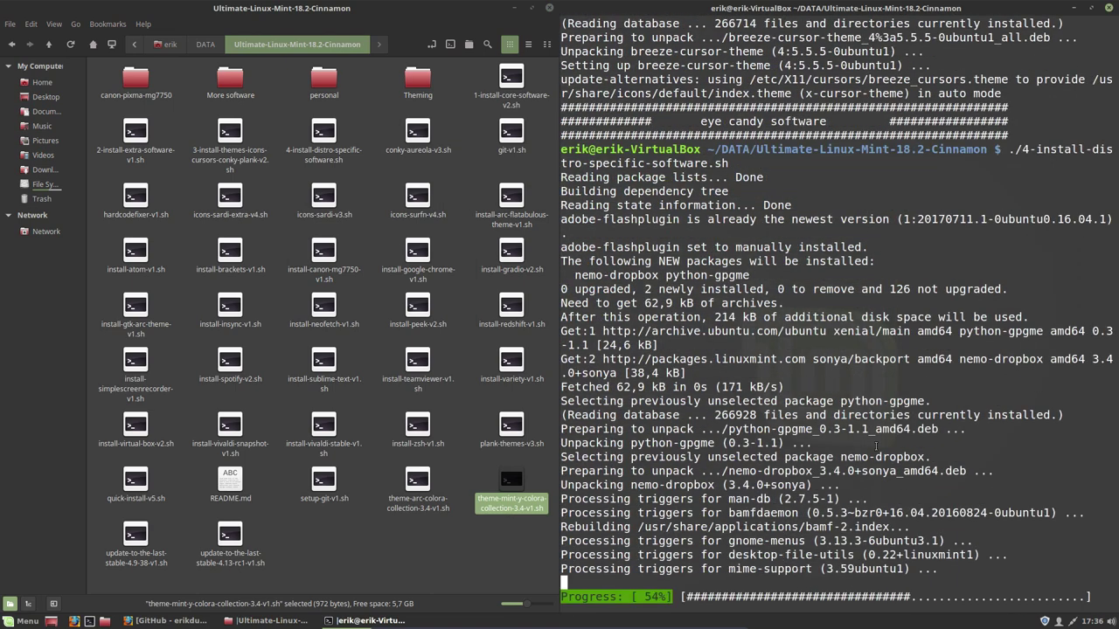
- Display the contents of 4-install-distro-specific-software.sh, check which packages its apt install line names, and close the file
{"action": "left_click", "coordinate": [336, 161]}
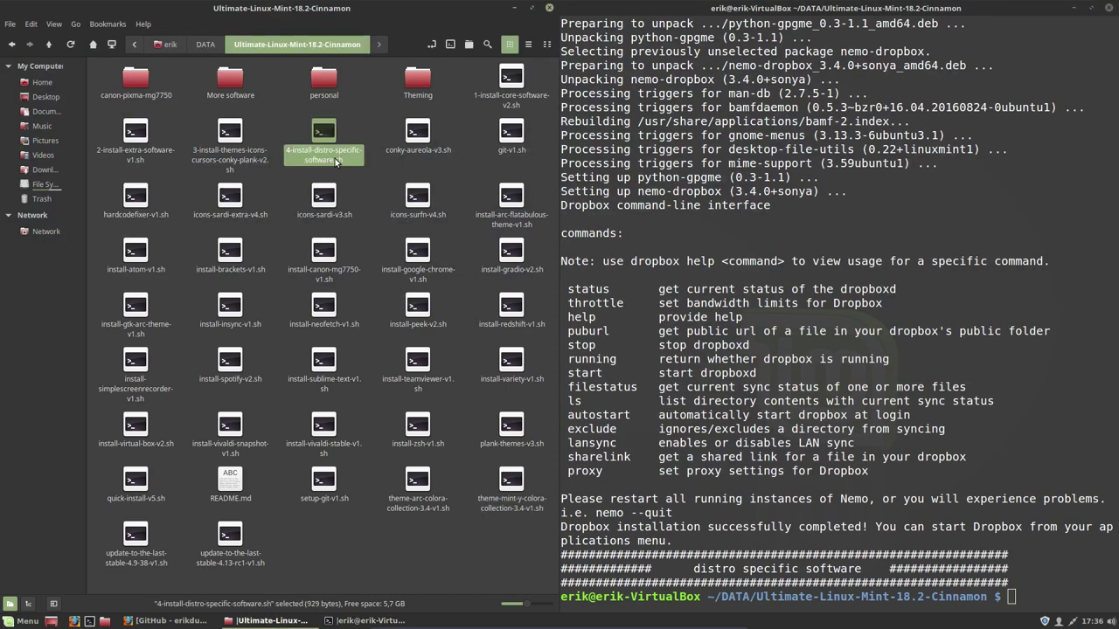
{"action": "double_click", "coordinate": [336, 161]}
{"action": "left_click", "coordinate": [254, 365]}
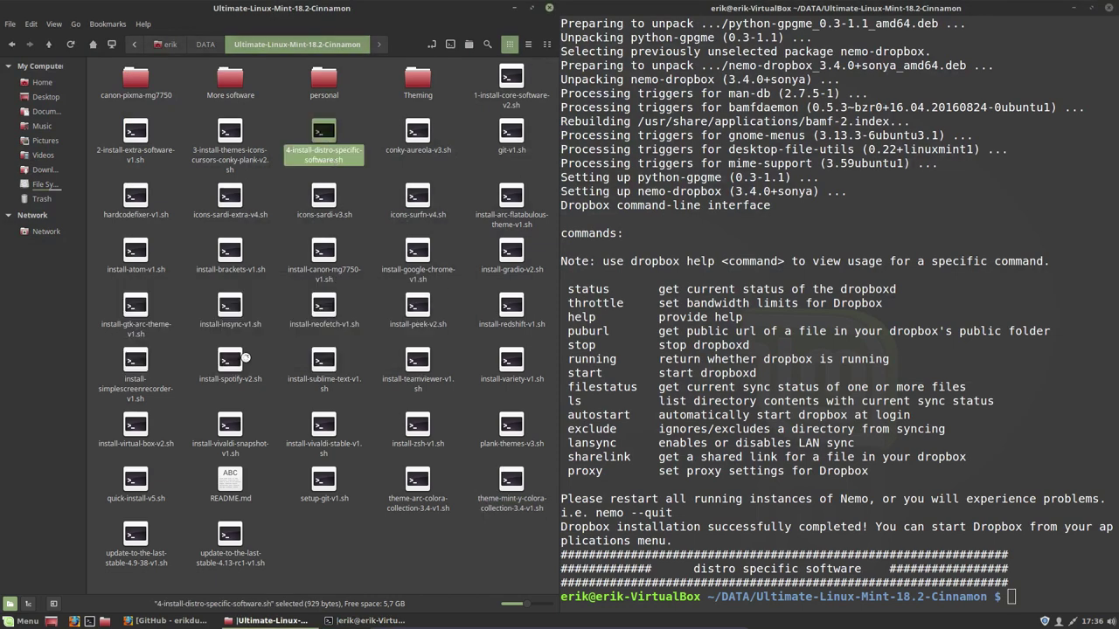
{"action": "left_click_drag", "start_coordinate": [399, 229], "coordinate": [569, 229]}
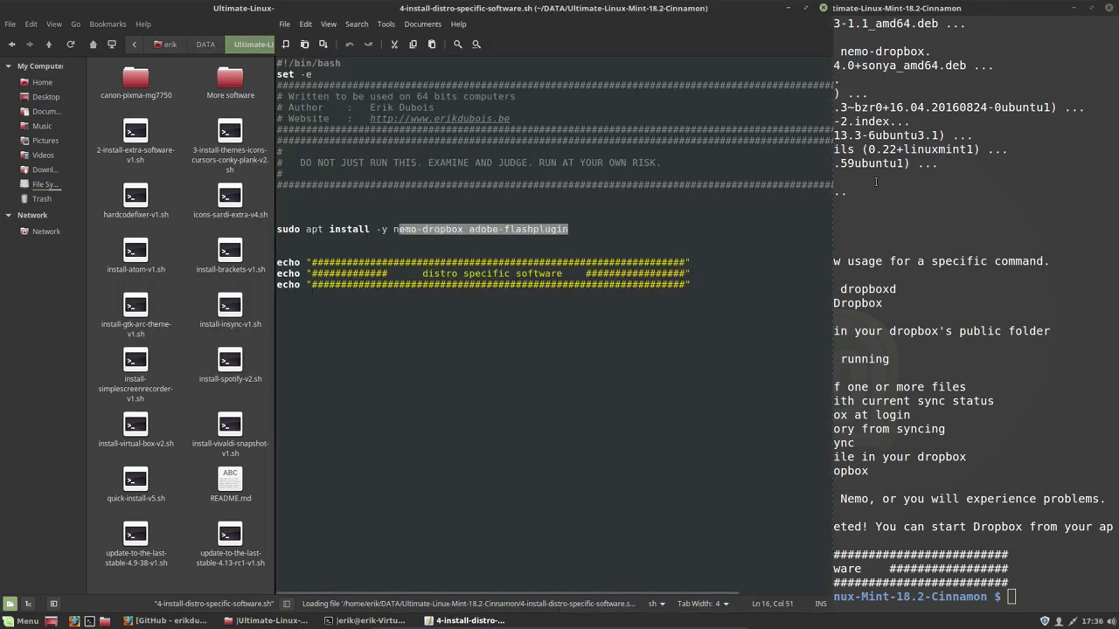
{"action": "left_click", "coordinate": [822, 8]}
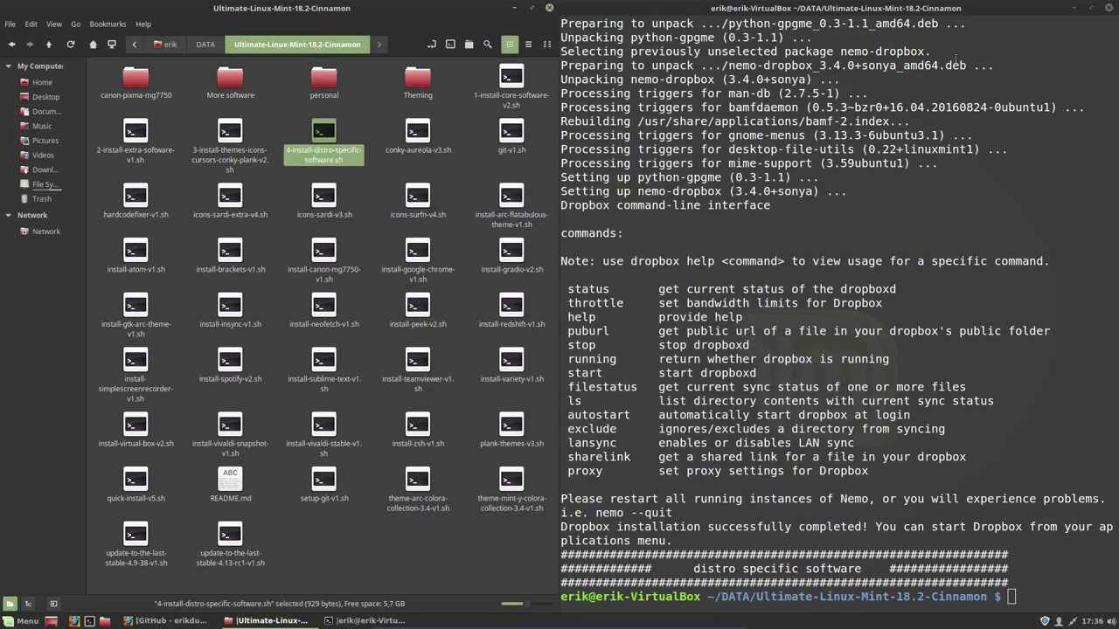
- Close the terminal window and show the hidden files in the Home folder
{"action": "left_click", "coordinate": [1109, 9]}
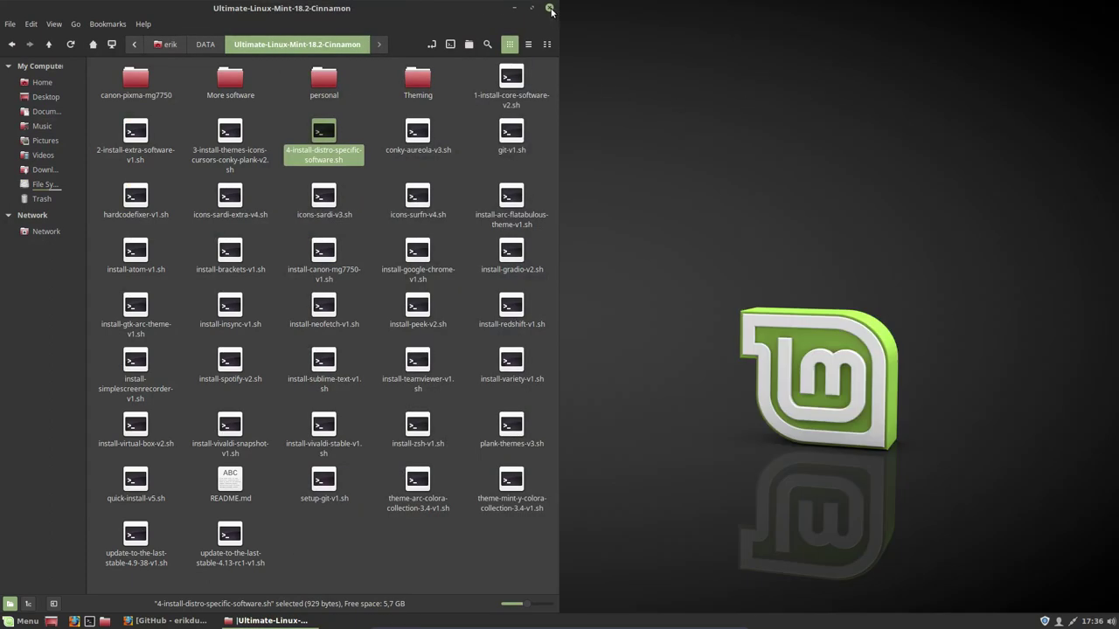
{"action": "left_click", "coordinate": [42, 84]}
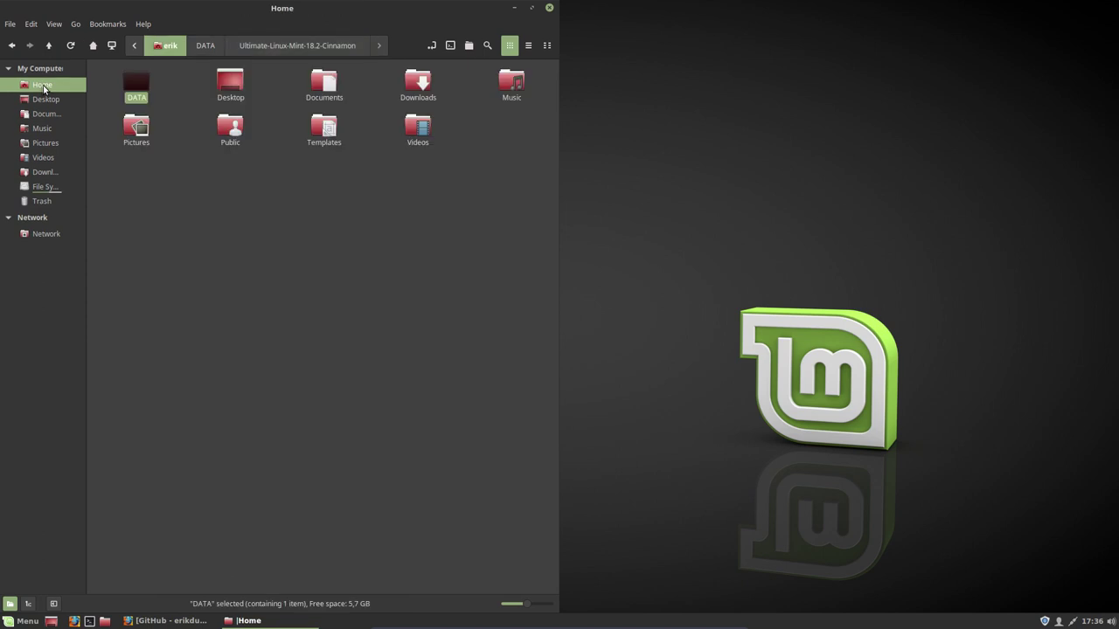
{"action": "key", "text": "ctrl+h"}
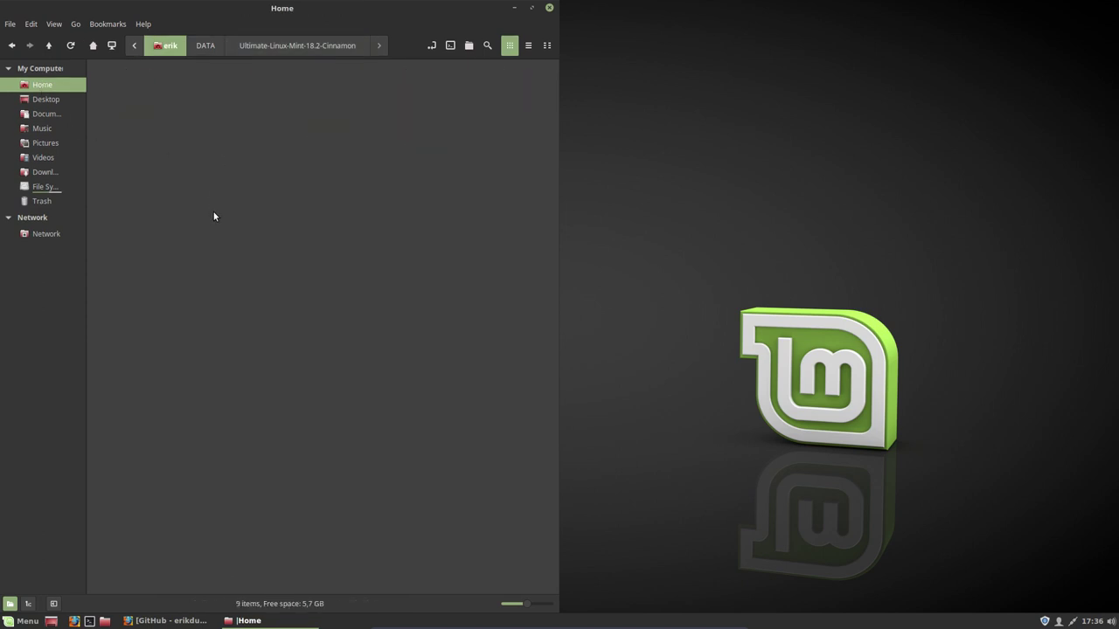
{"action": "left_click", "coordinate": [54, 24]}
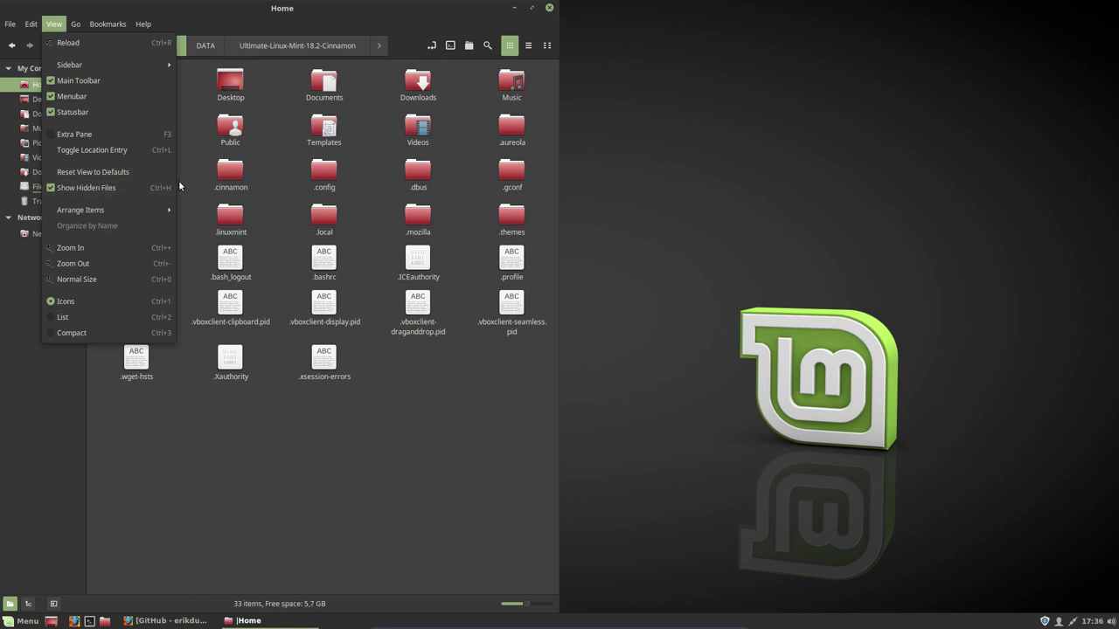
{"action": "left_click", "coordinate": [327, 276]}
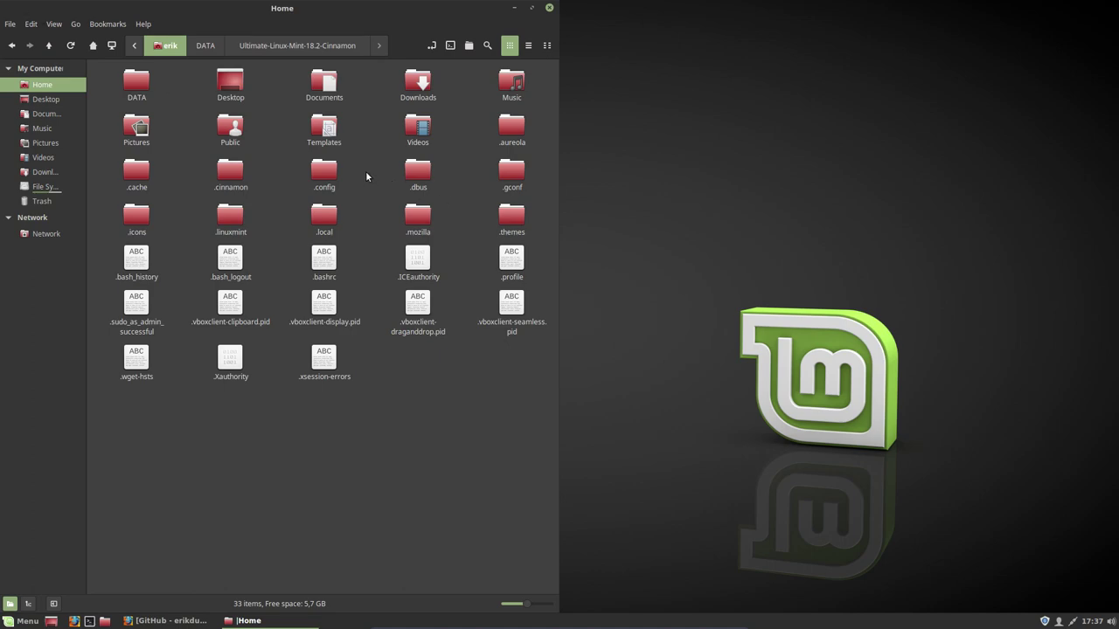
- Bookmark the hidden .icons folder in the file manager's sidebar
{"action": "left_click", "coordinate": [323, 173]}
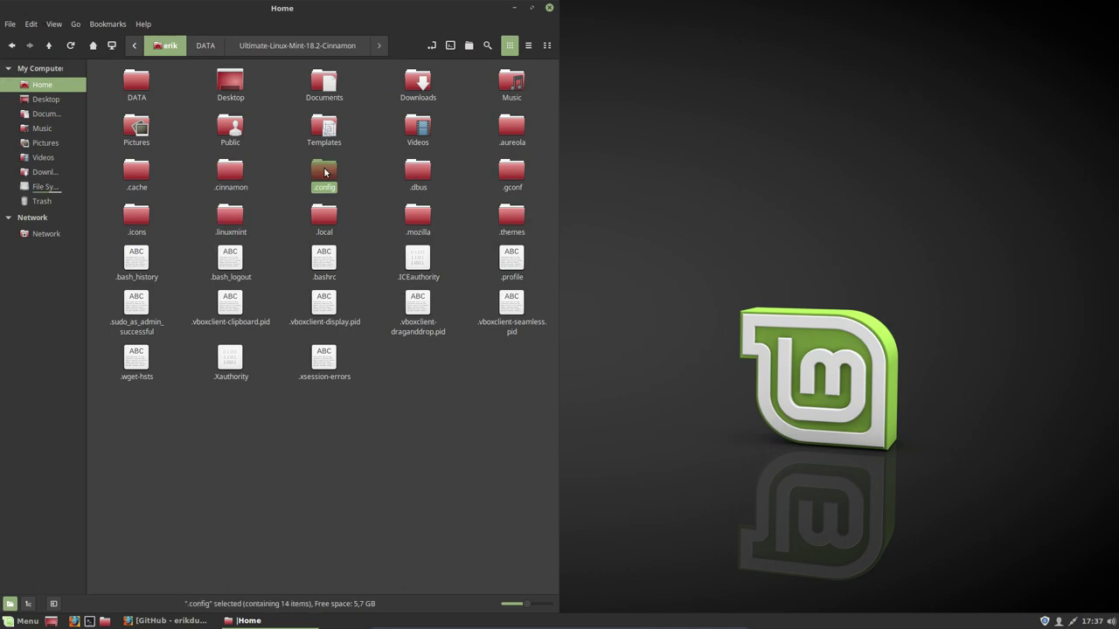
{"action": "left_click", "coordinate": [139, 218]}
{"action": "left_click_drag", "start_coordinate": [140, 220], "coordinate": [58, 227]}
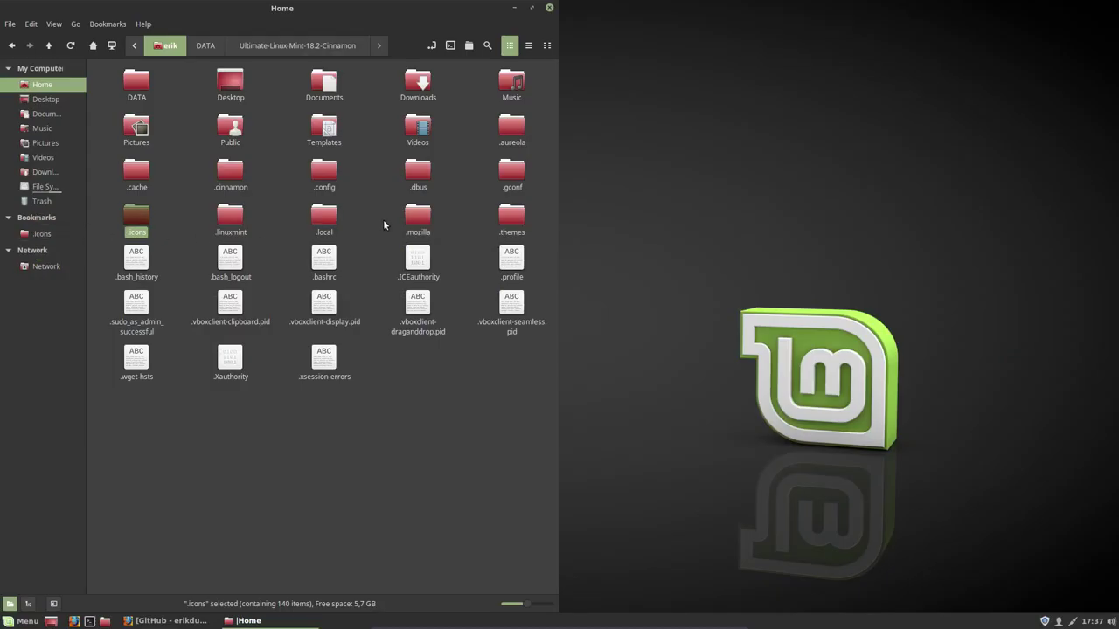
- Bookmark the hidden .themes and .config folders in the file manager's sidebar
{"action": "left_click_drag", "start_coordinate": [512, 218], "coordinate": [56, 229]}
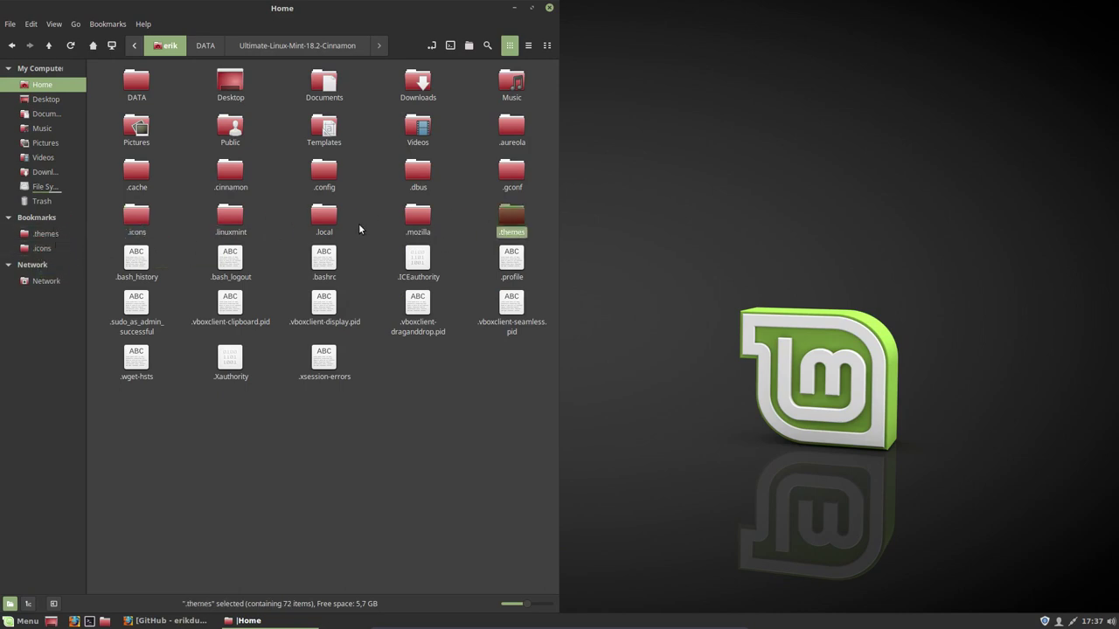
{"action": "left_click_drag", "start_coordinate": [313, 179], "coordinate": [62, 255]}
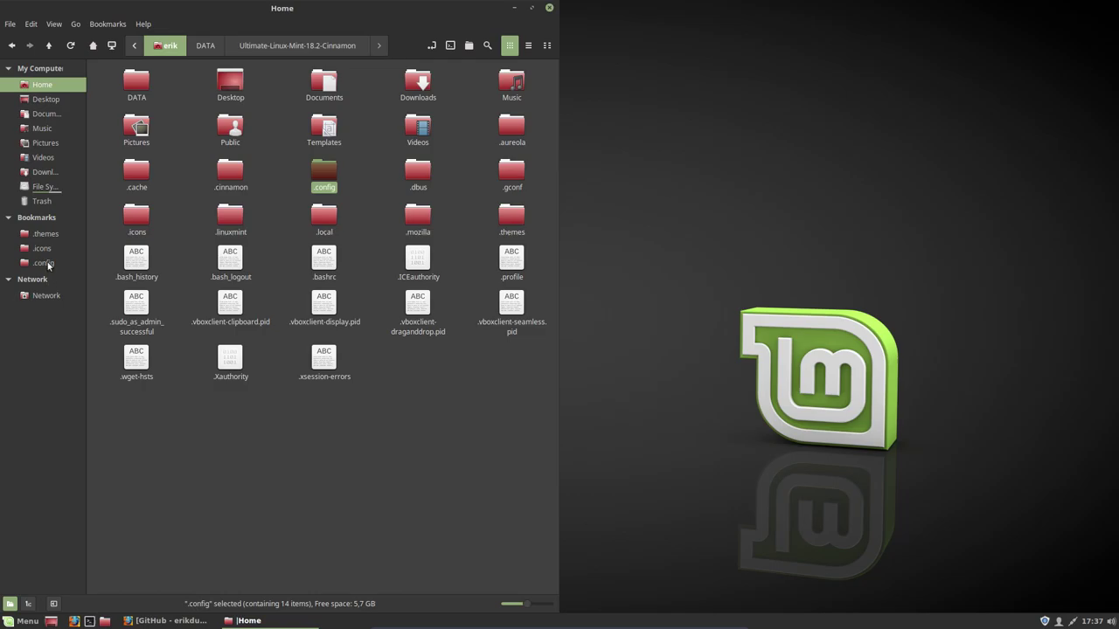
- Look through the icon sets in the bookmarked .icons folder and the themes in the bookmarked .themes folder
{"action": "left_click", "coordinate": [44, 248]}
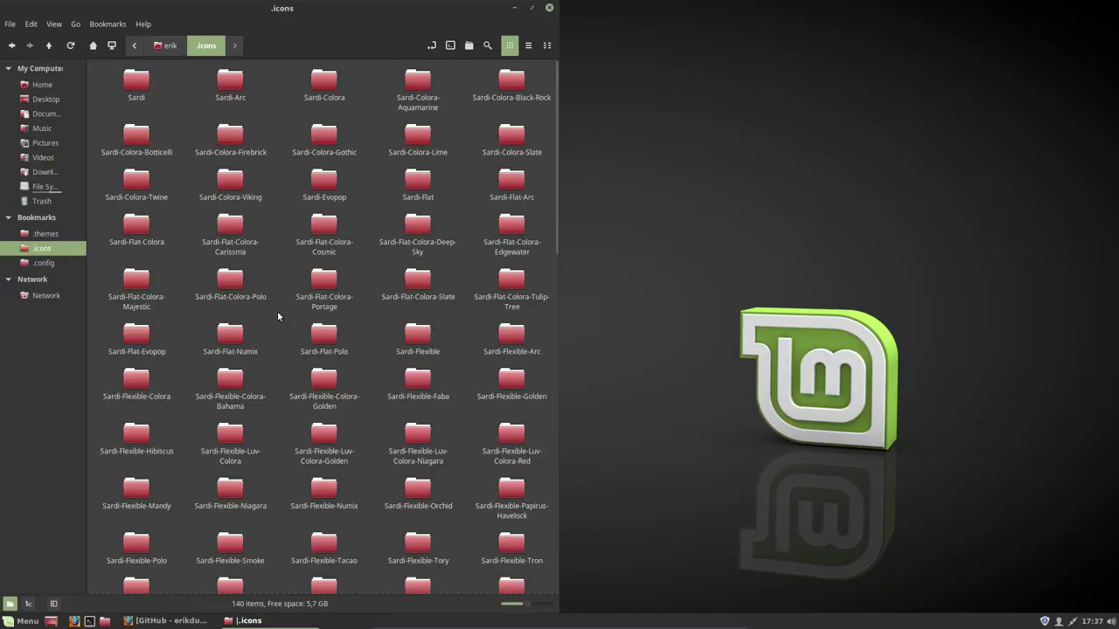
{"action": "key", "text": "ctrl+a"}
{"action": "left_click", "coordinate": [531, 8]}
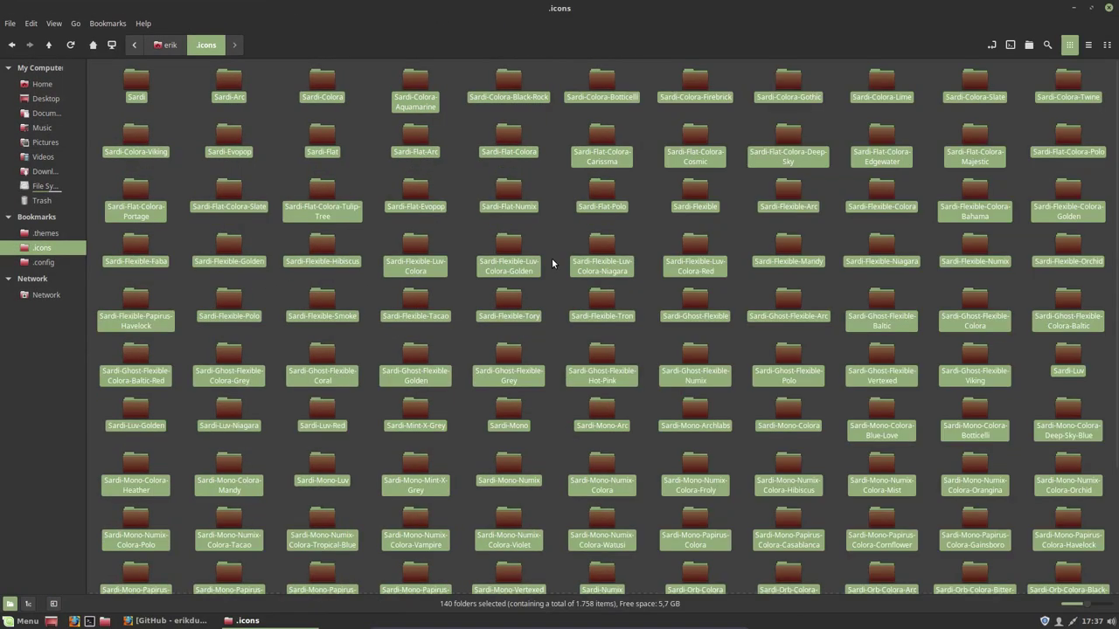
{"action": "left_click", "coordinate": [556, 238]}
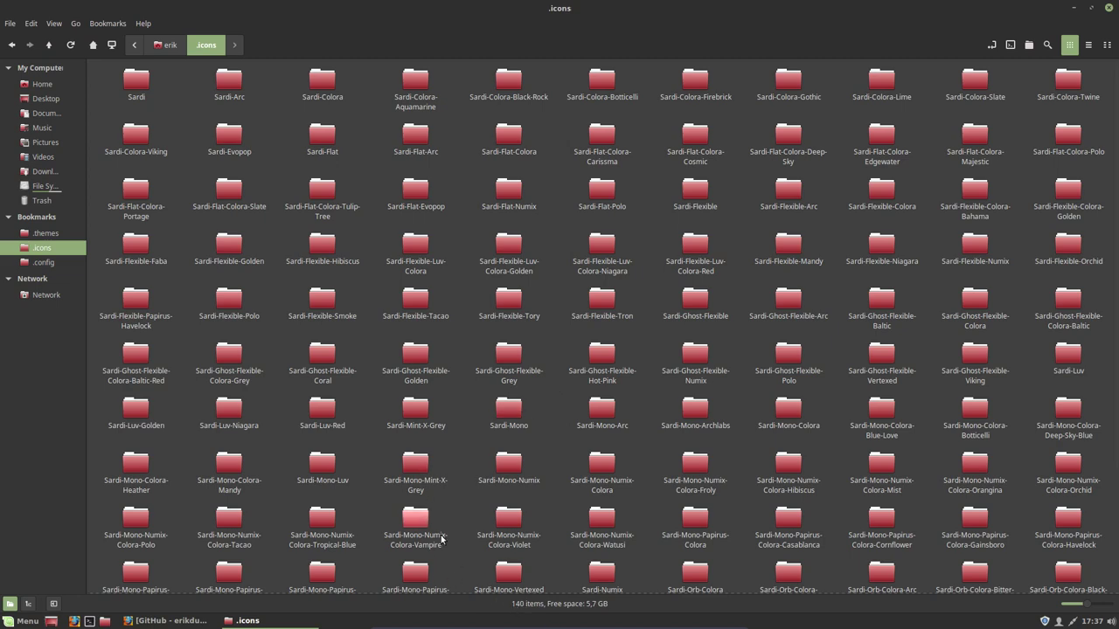
{"action": "key", "text": "ctrl+a"}
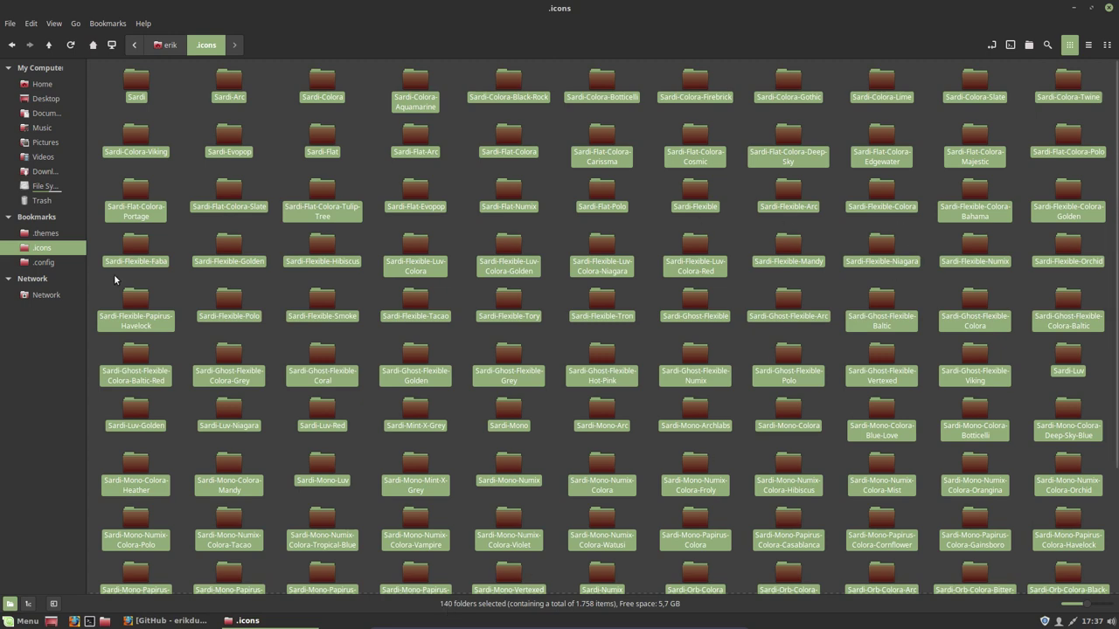
{"action": "left_click", "coordinate": [47, 234]}
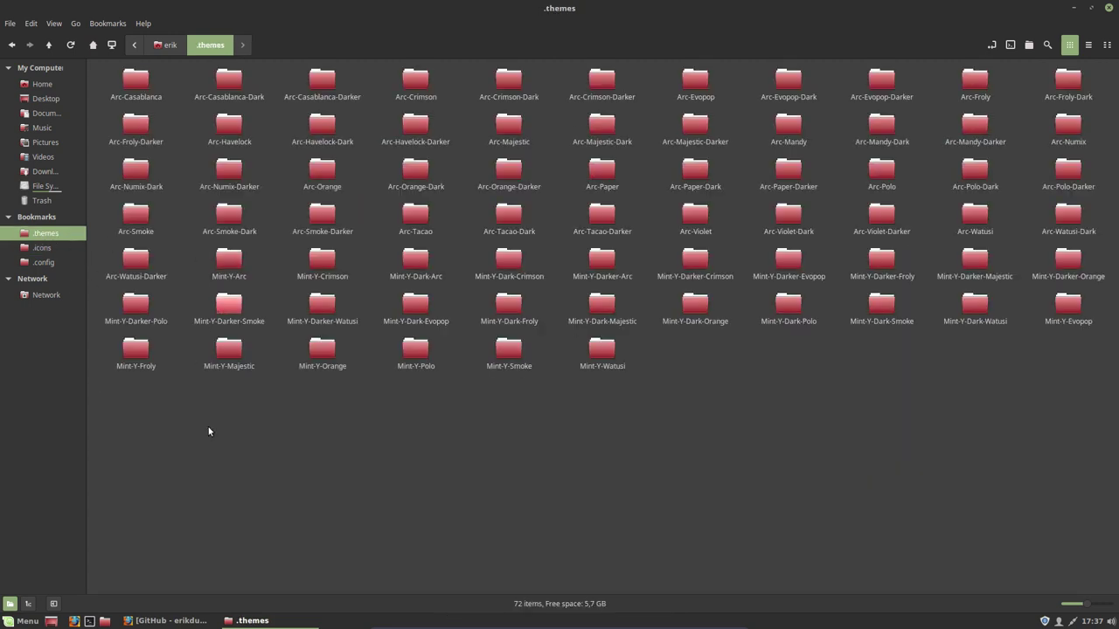
{"action": "key", "text": "ctrl+a"}
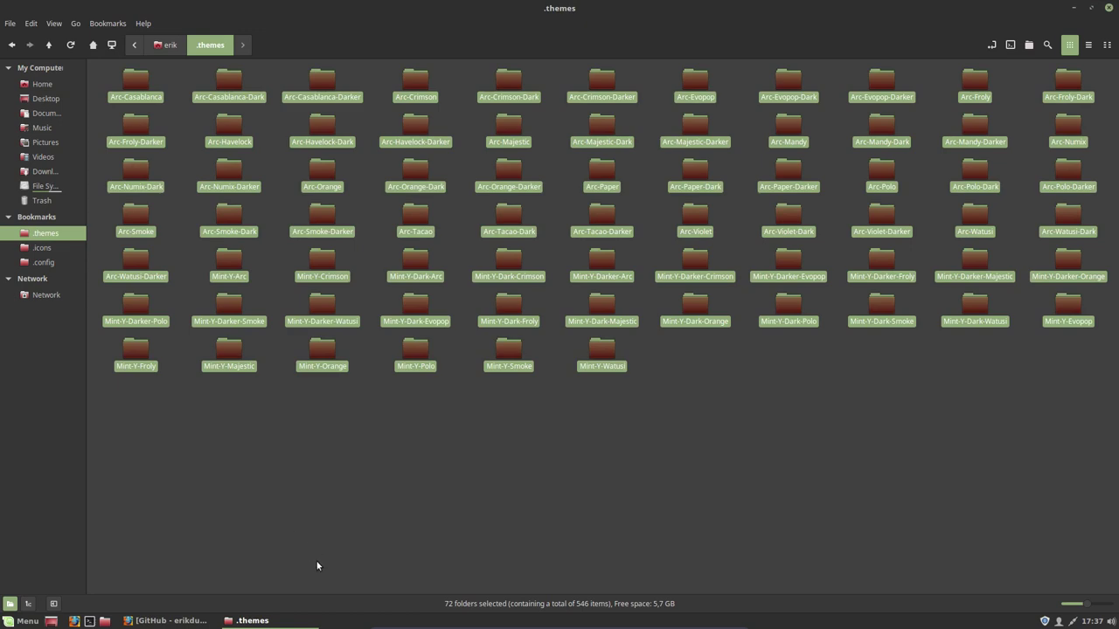
{"action": "left_click", "coordinate": [484, 500]}
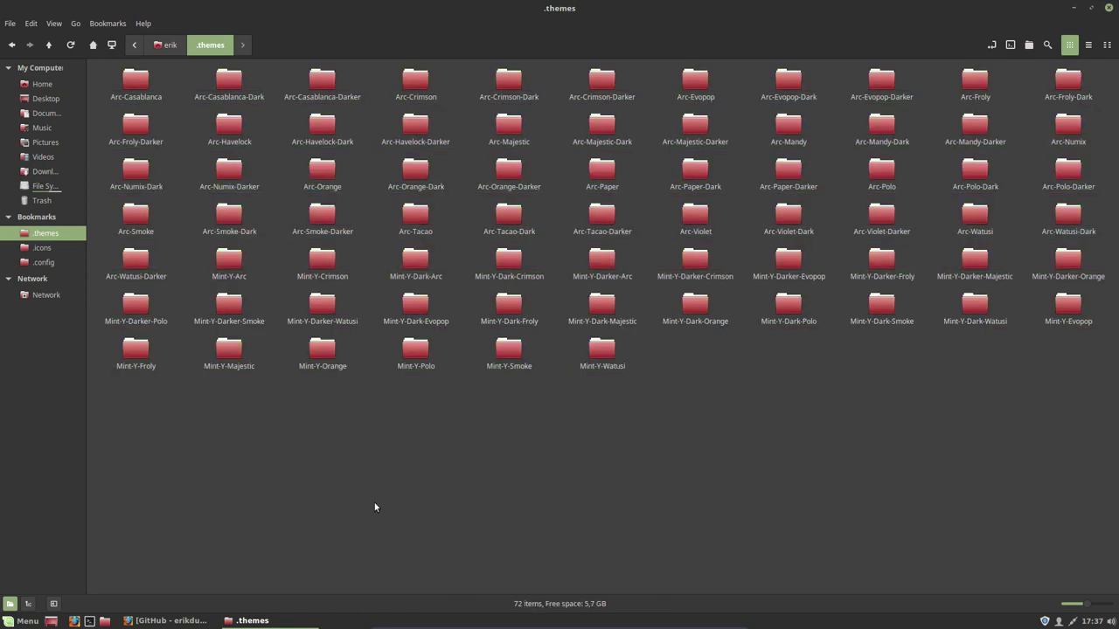
- Open the configuration of the panel's Menu applet and enable the use of a custom icon
{"action": "left_click", "coordinate": [14, 622]}
{"action": "right_click", "coordinate": [14, 621]}
{"action": "left_click", "coordinate": [48, 581]}
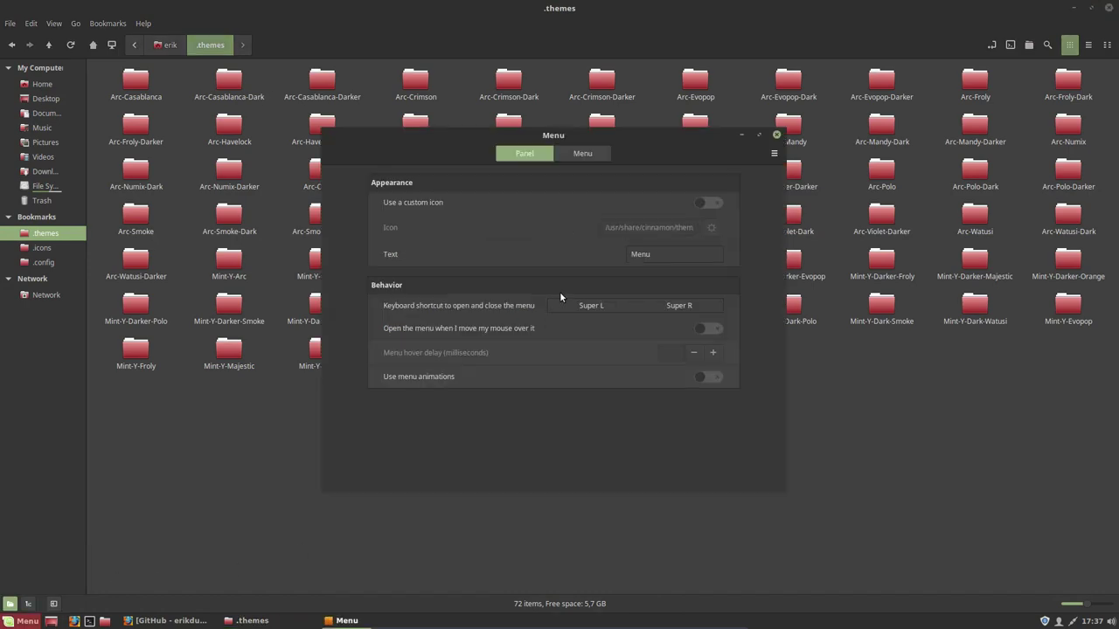
{"action": "left_click", "coordinate": [708, 204]}
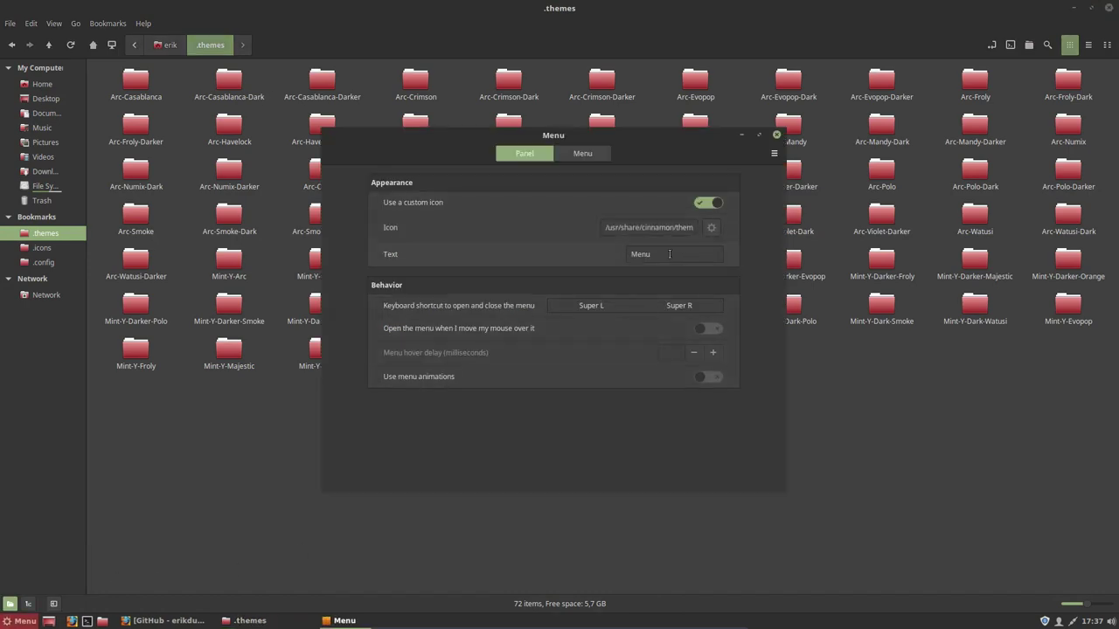
- Set the Menu applet's text to "Linux Mint Cinnamon 18.2", close its settings and check the application menu
{"action": "left_click_drag", "start_coordinate": [670, 254], "coordinate": [603, 255]}
{"action": "type", "text": "Linux MInt"}
{"action": "key", "text": "BackSpace"}
{"action": "key", "text": "BackSpace"}
{"action": "key", "text": "BackSpace"}
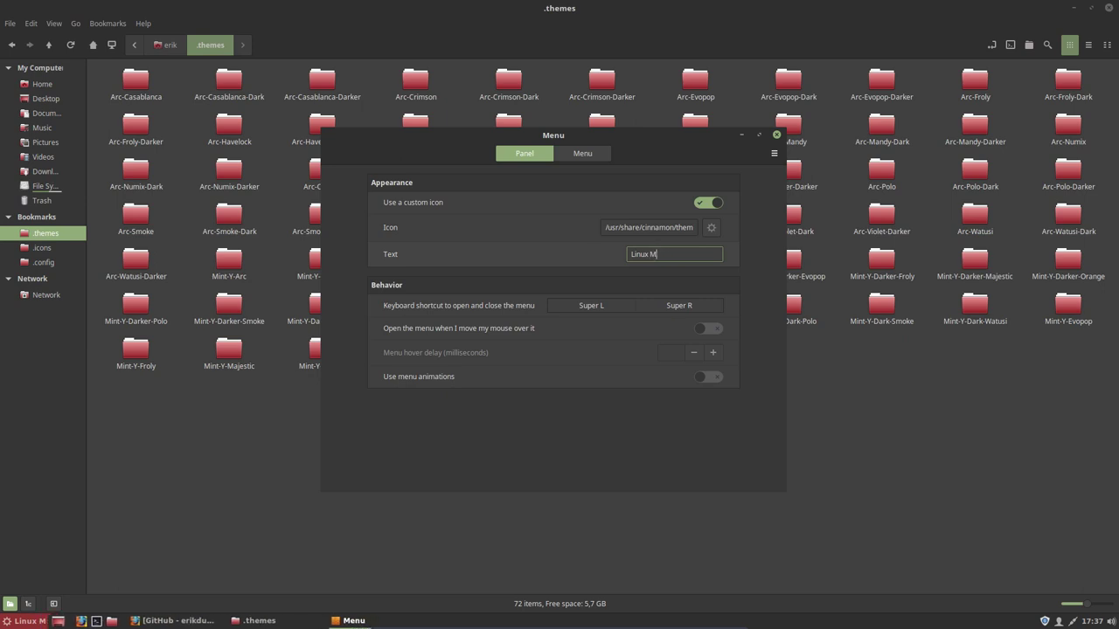
{"action": "type", "text": "int Cinnamo"}
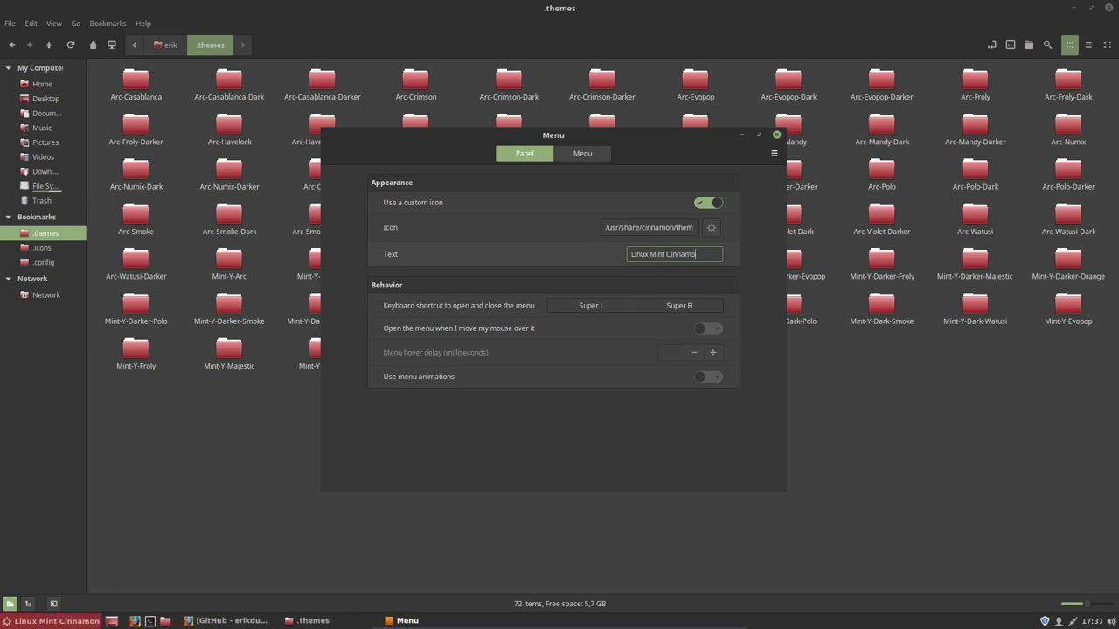
{"action": "type", "text": "n 18.2"}
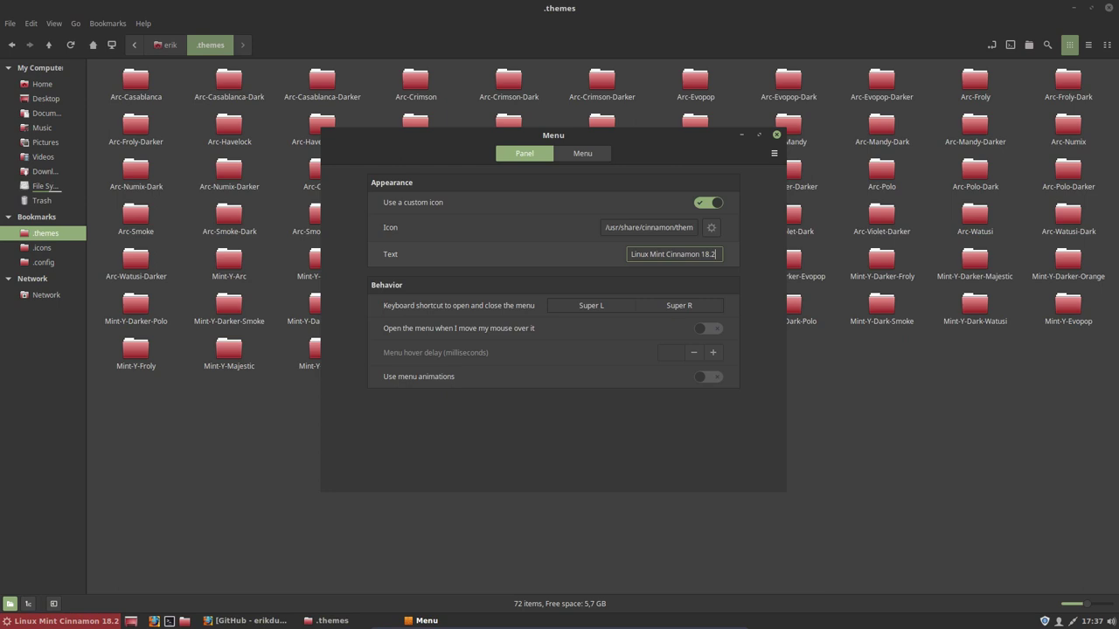
{"action": "left_click", "coordinate": [778, 135]}
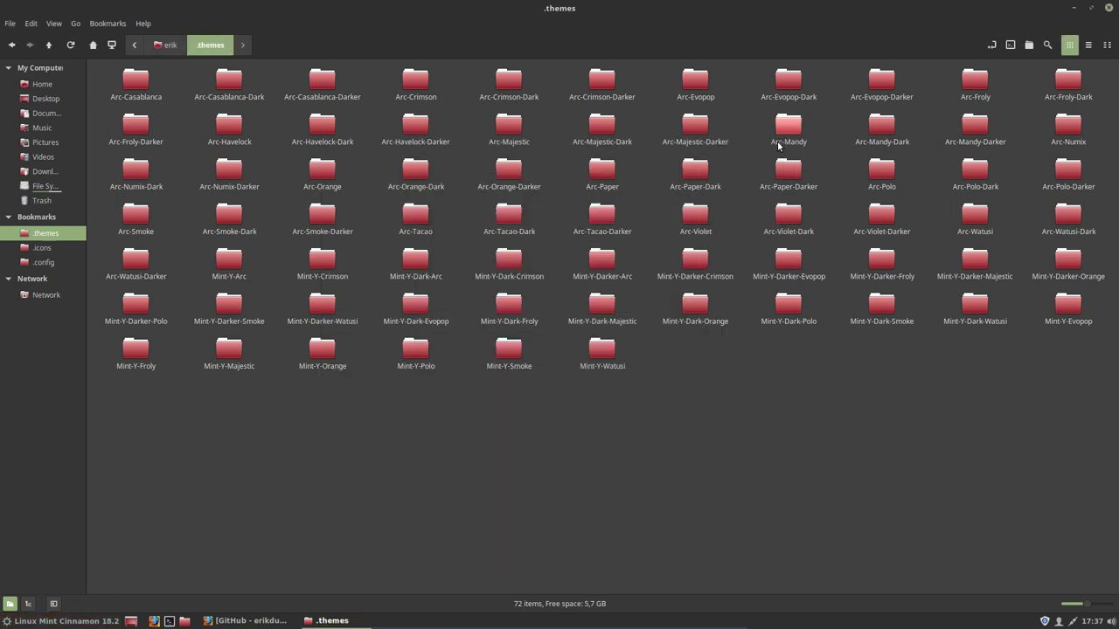
{"action": "left_click", "coordinate": [37, 622]}
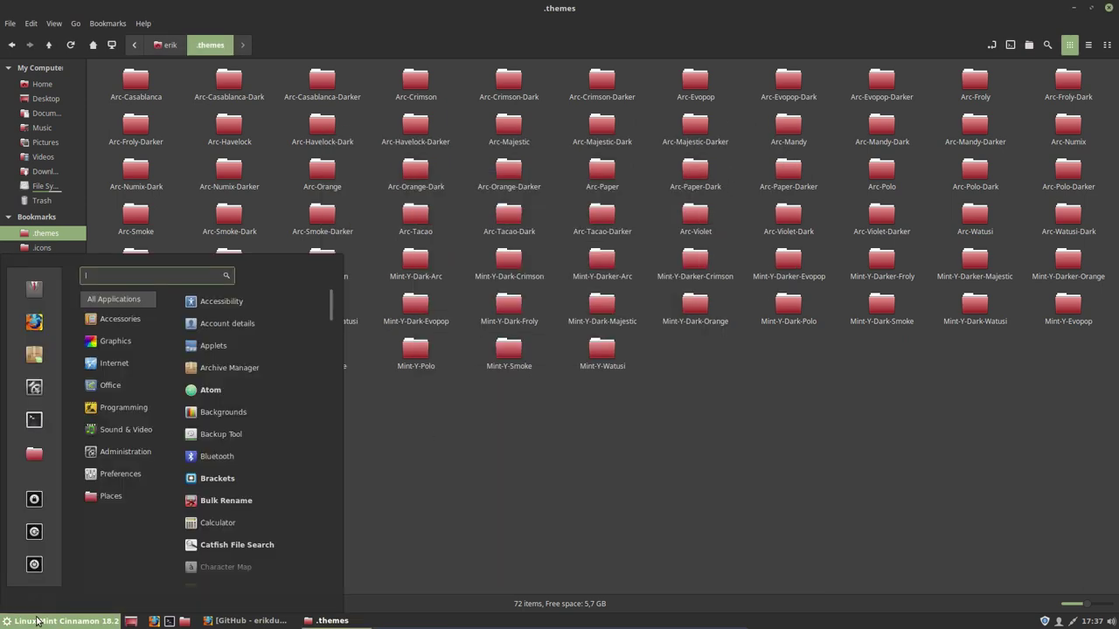
{"action": "key", "text": "Escape"}
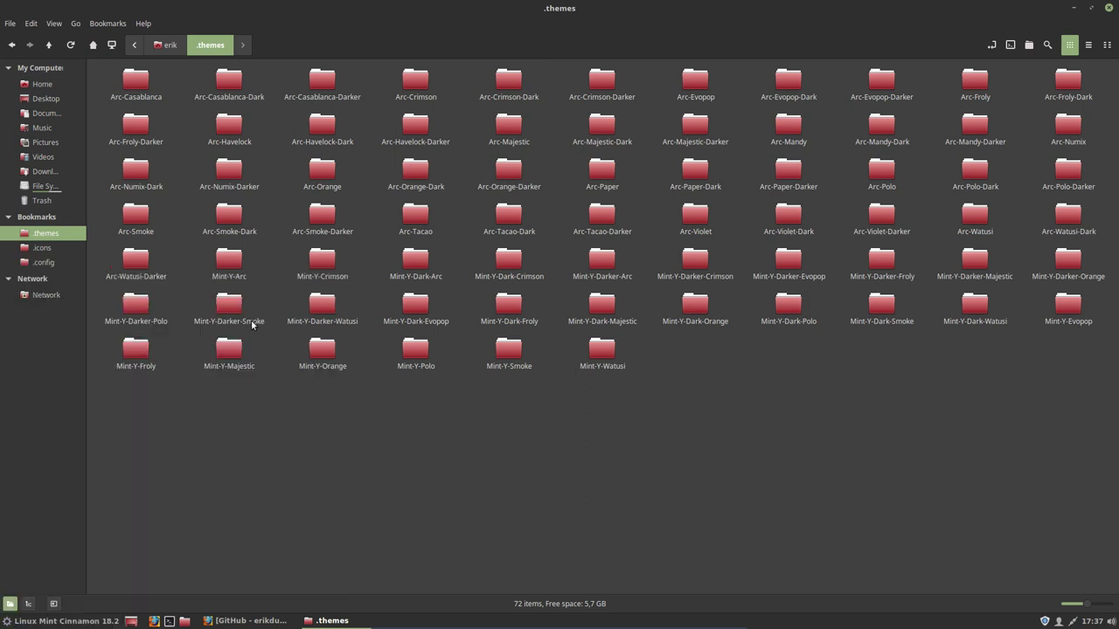
- Restore the file manager to a smaller window, open the Themes settings and set the window borders to Arc-Havelock-Dark
{"action": "left_click", "coordinate": [1090, 8]}
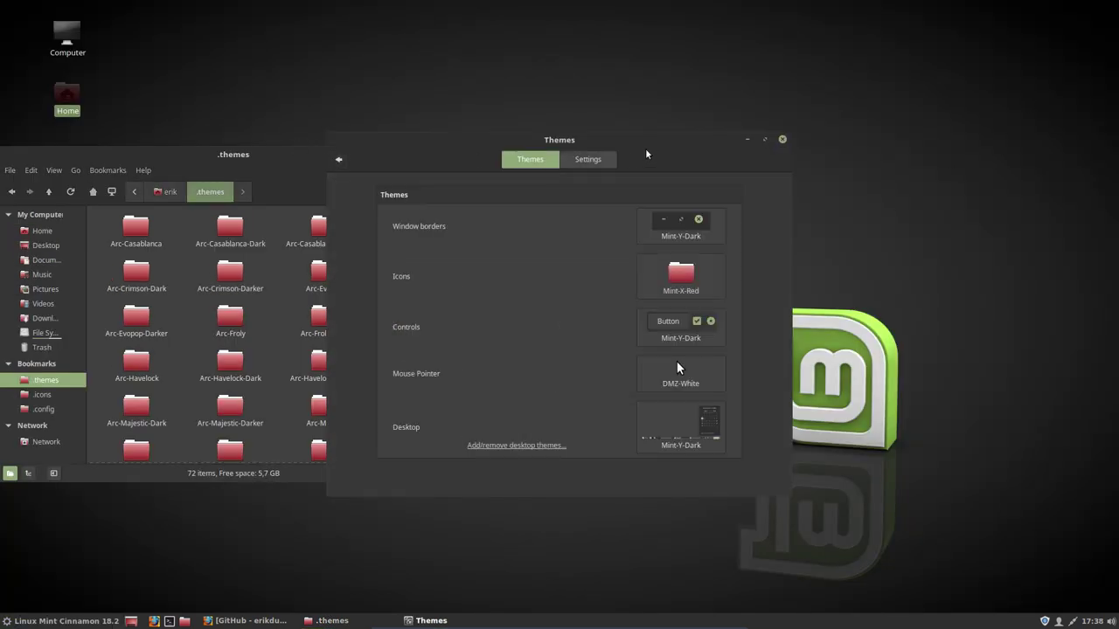
{"action": "left_click_drag", "start_coordinate": [676, 362], "coordinate": [860, 301]}
{"action": "left_click", "coordinate": [875, 184]}
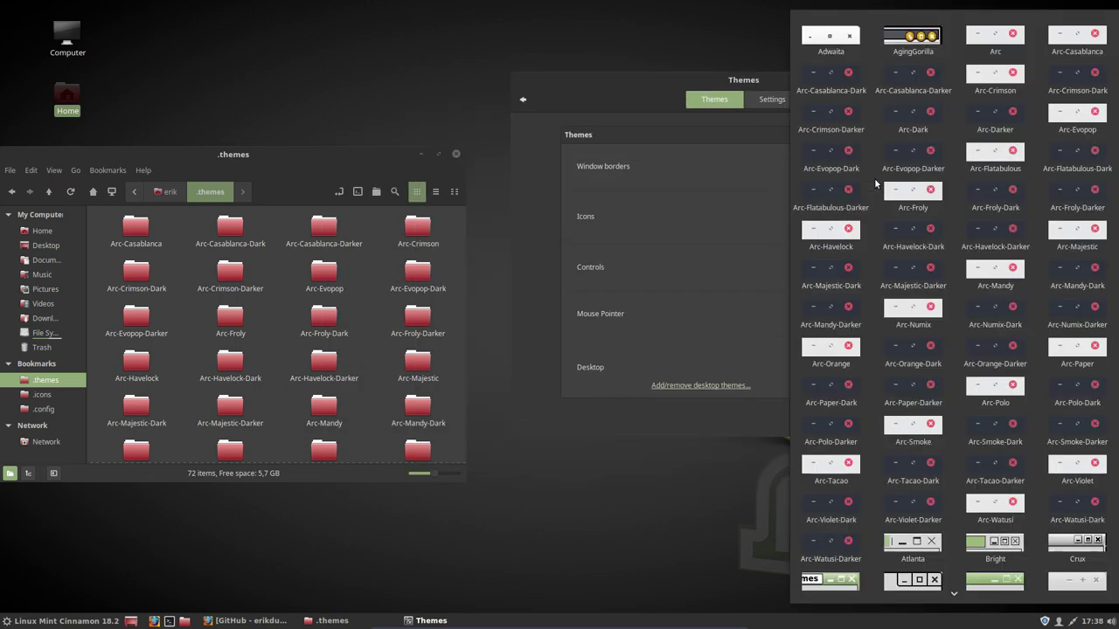
{"action": "scroll", "coordinate": [1009, 226], "scroll_direction": "down", "scroll_amount": 5}
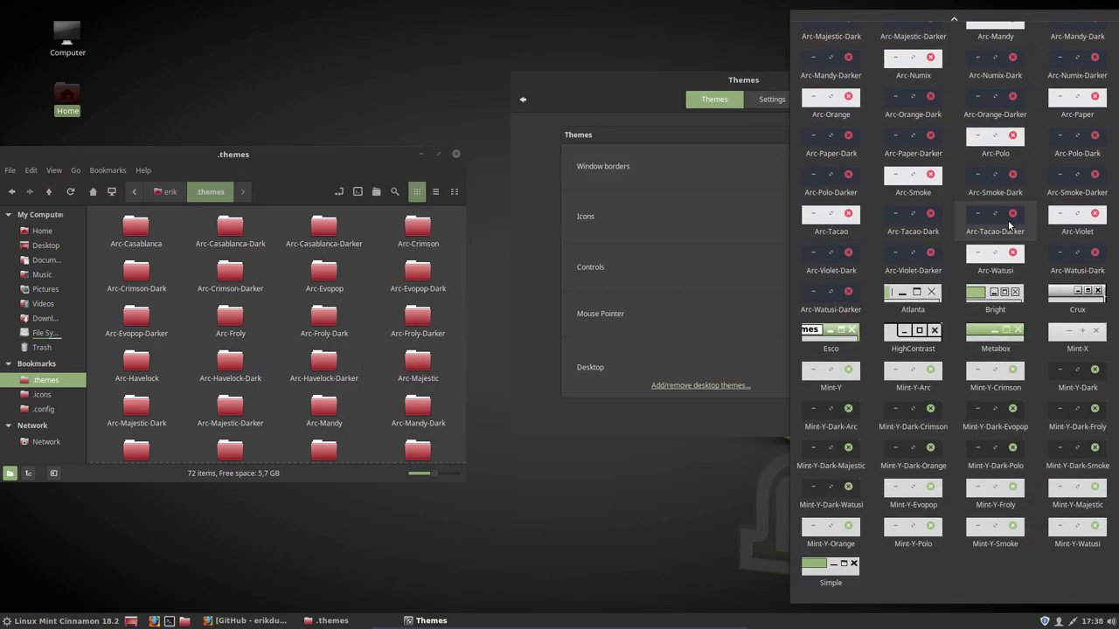
{"action": "scroll", "coordinate": [981, 518], "scroll_direction": "up", "scroll_amount": 5}
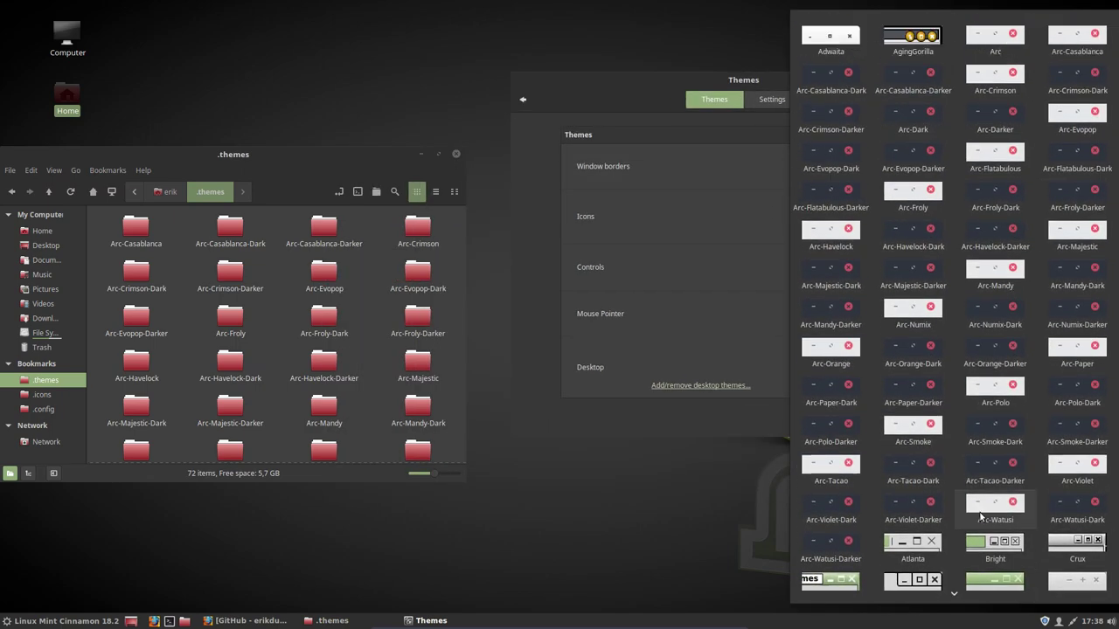
{"action": "left_click", "coordinate": [905, 234]}
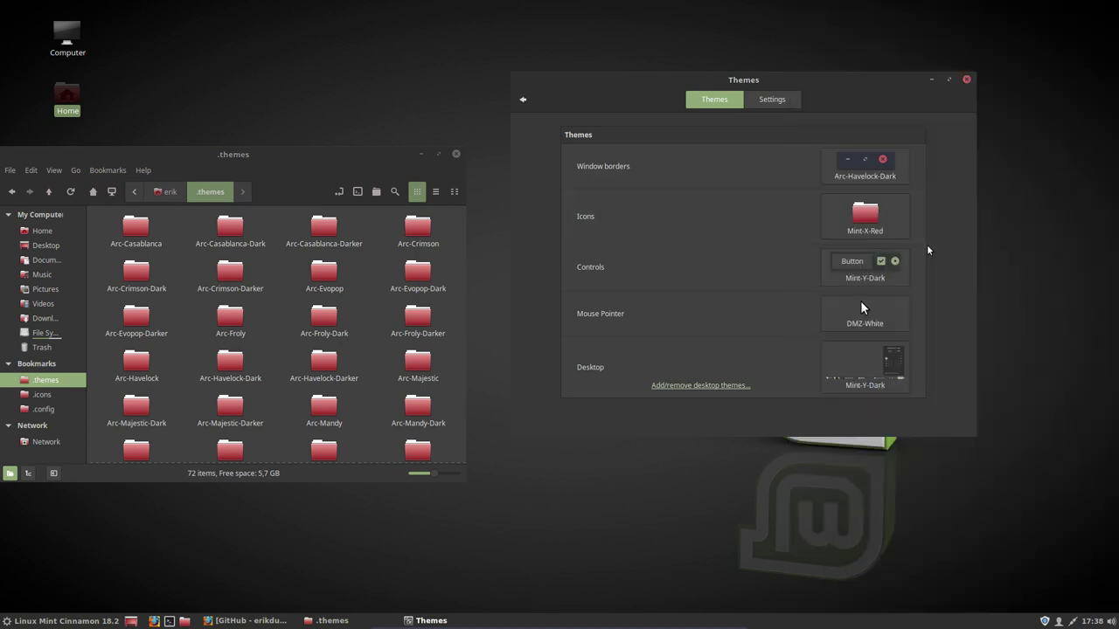
- Set the icon theme to Sardi-Flat-Arc and move the file manager window clear of the desktop icons
{"action": "left_click", "coordinate": [857, 220]}
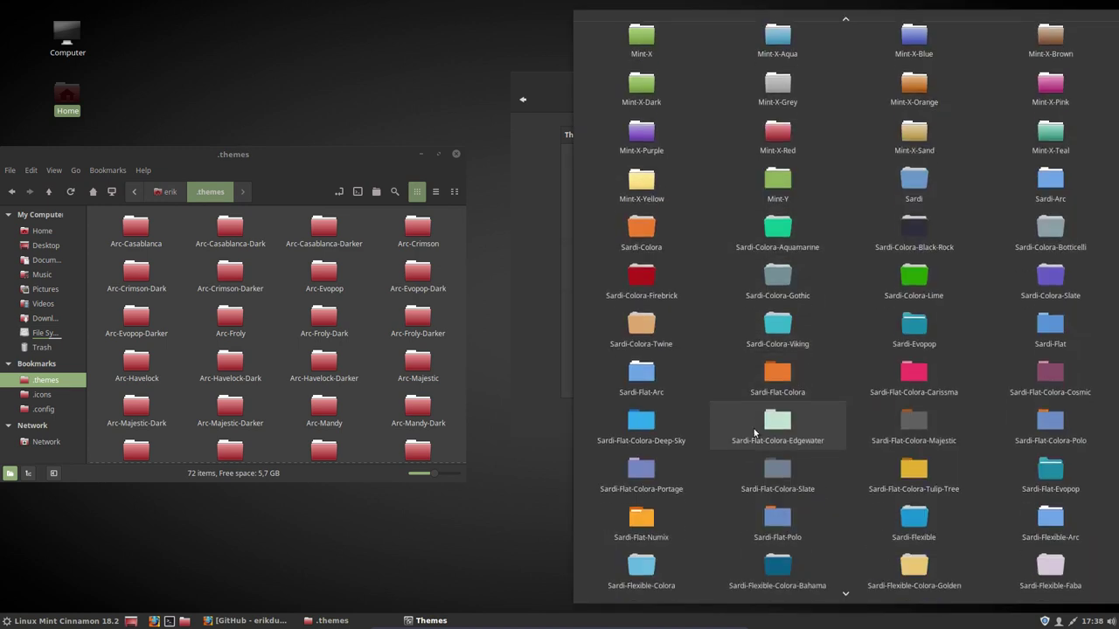
{"action": "left_click", "coordinate": [643, 385]}
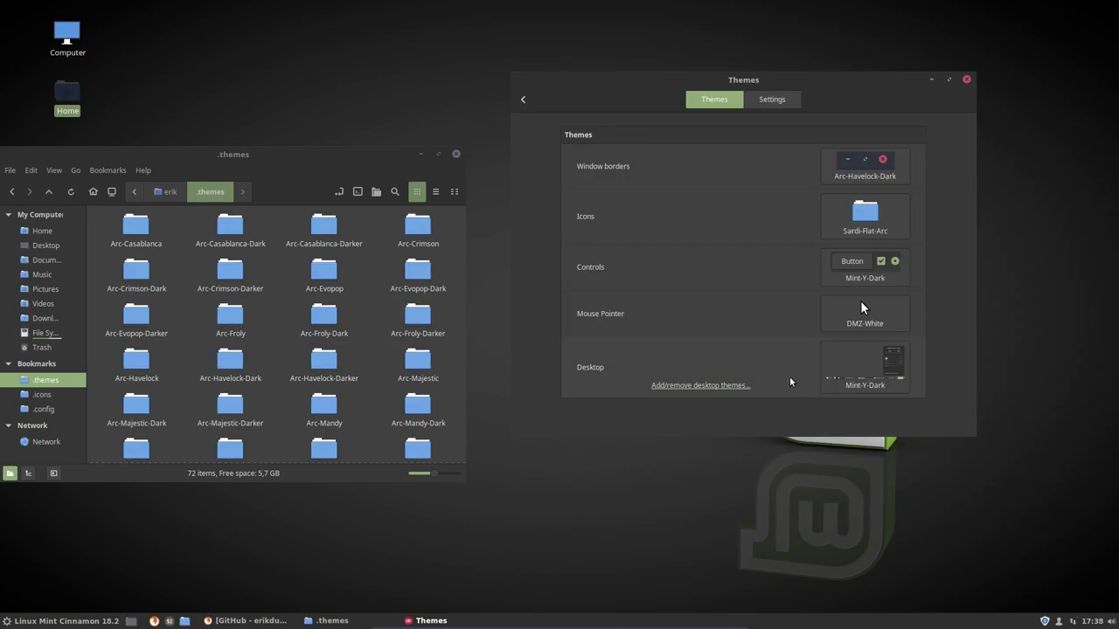
{"action": "left_click_drag", "start_coordinate": [280, 159], "coordinate": [384, 166]}
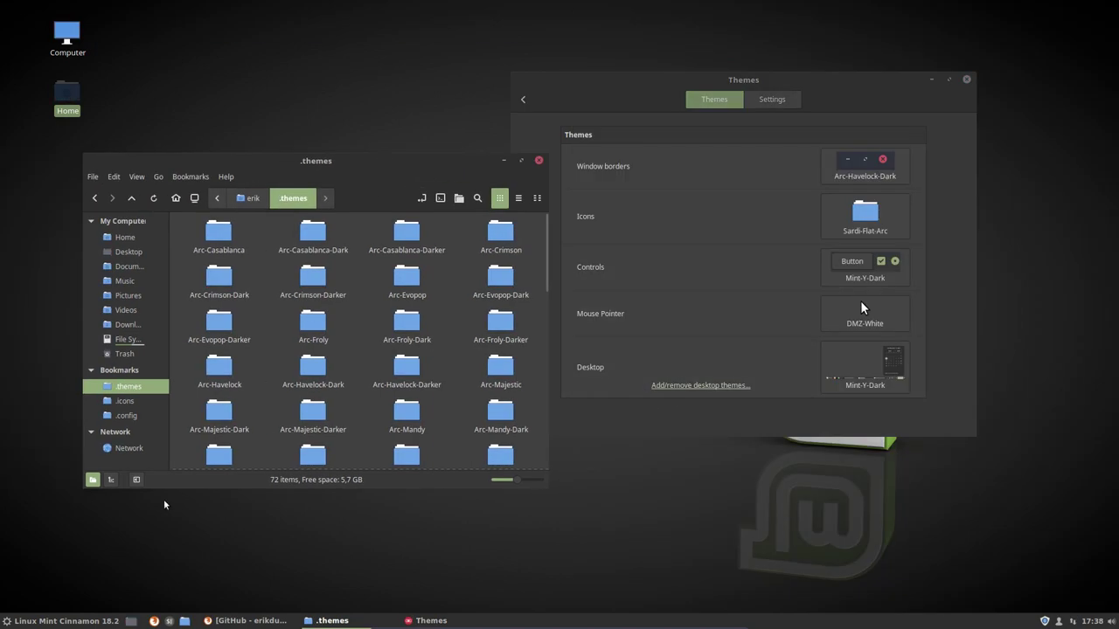
- Find Plank in the application menu and launch the dock
{"action": "left_click", "coordinate": [58, 623]}
{"action": "type", "text": "plank"}
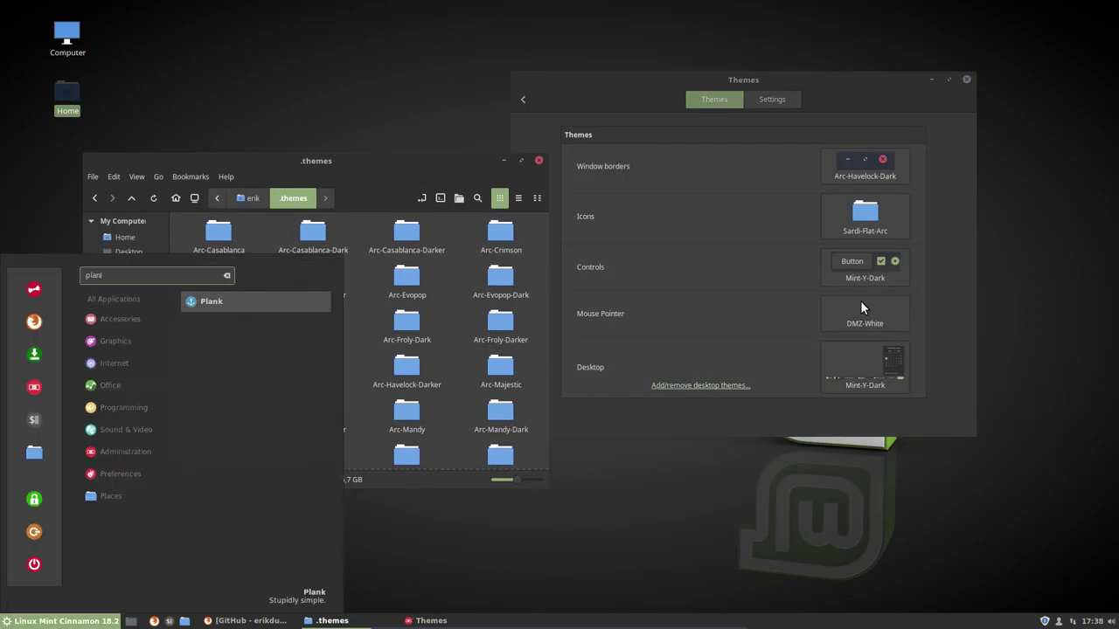
{"action": "key", "text": "Return"}
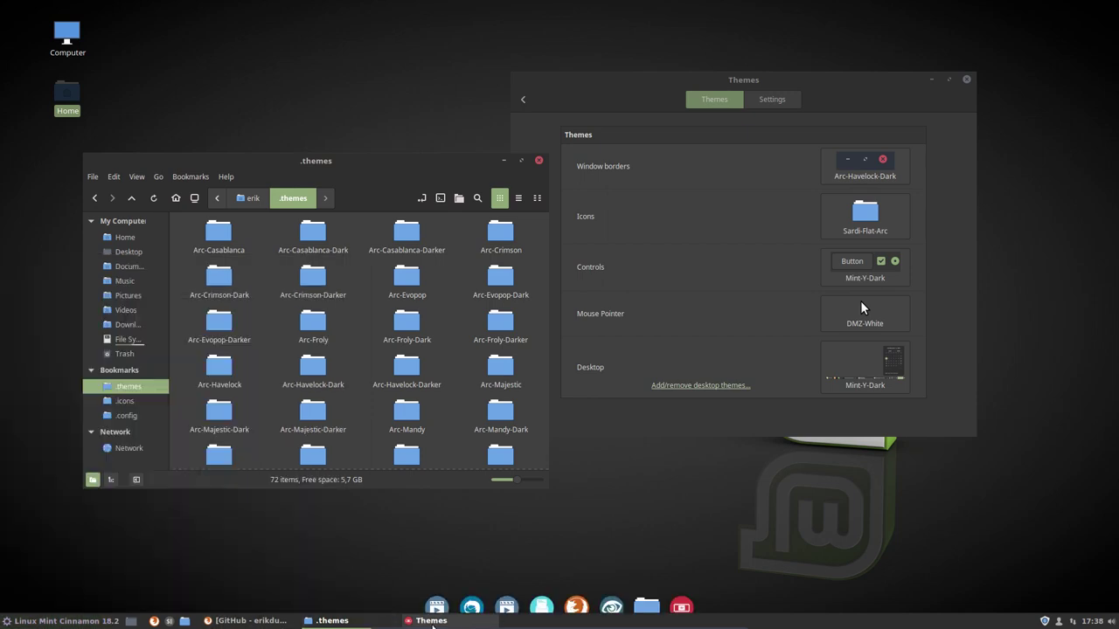
- Set the Plank dock's position to Top, turn on icon zoom, and close its preferences
{"action": "right_click", "coordinate": [437, 606]}
{"action": "left_click", "coordinate": [483, 560]}
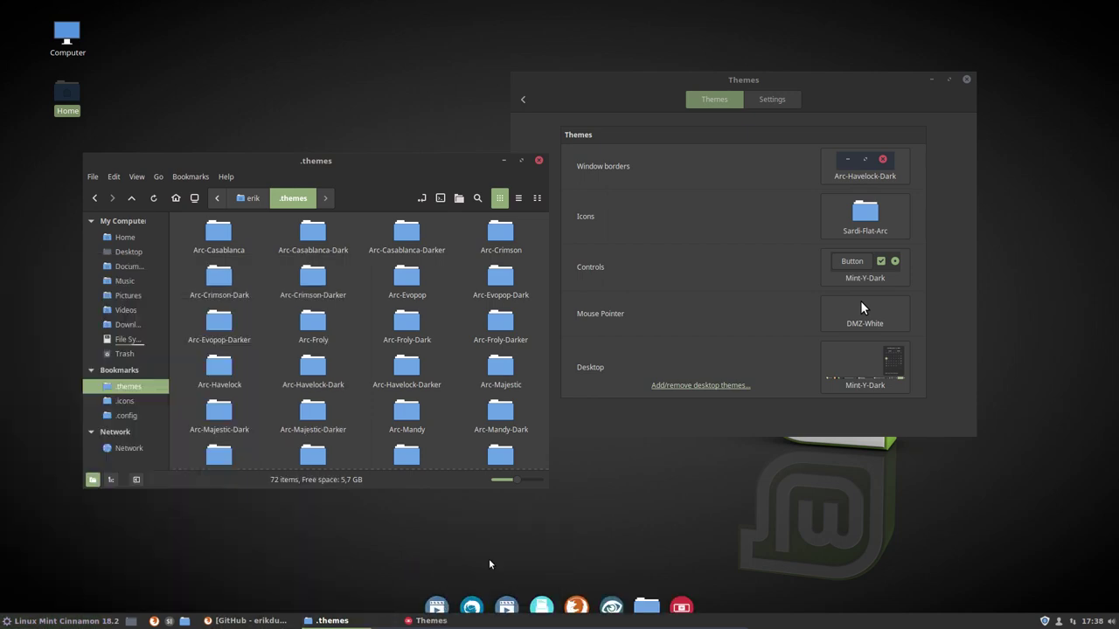
{"action": "left_click", "coordinate": [454, 273]}
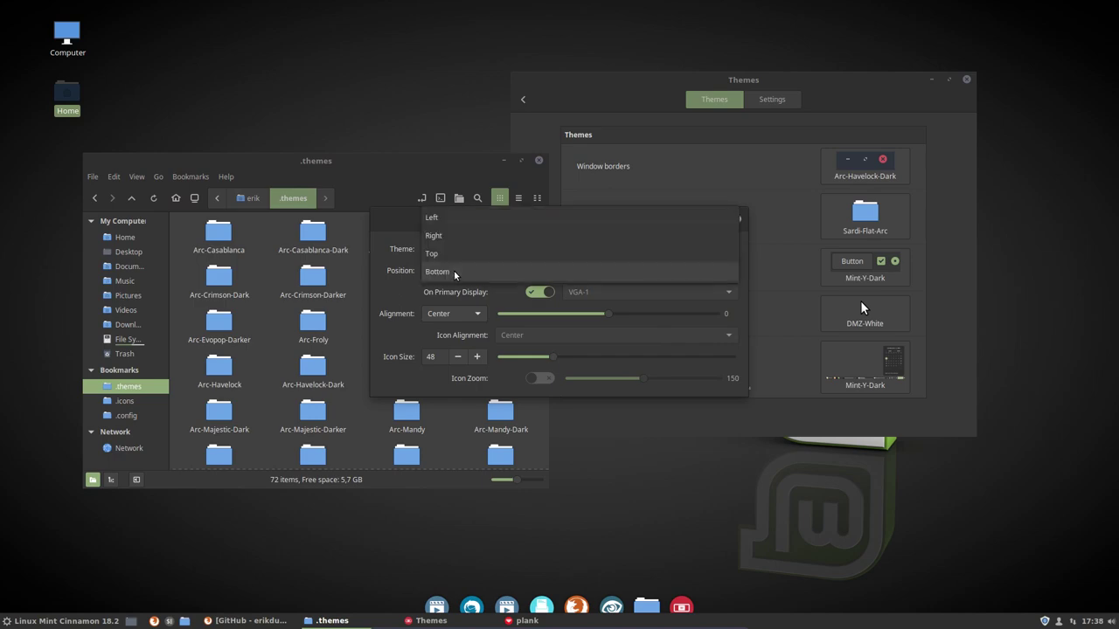
{"action": "left_click", "coordinate": [455, 255]}
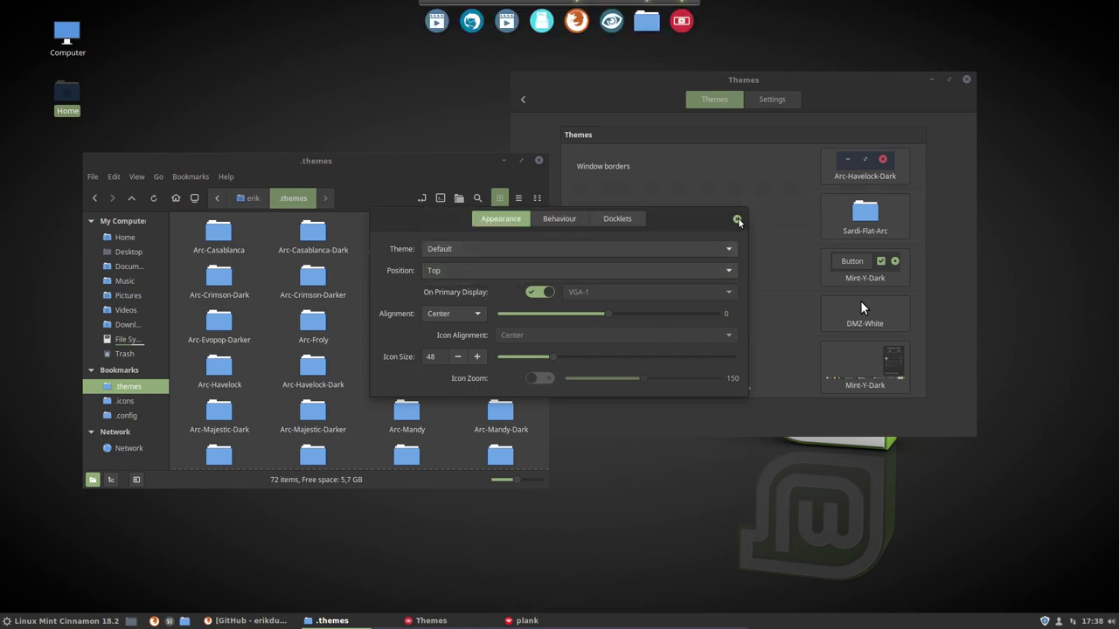
{"action": "left_click_drag", "start_coordinate": [732, 224], "coordinate": [533, 362]}
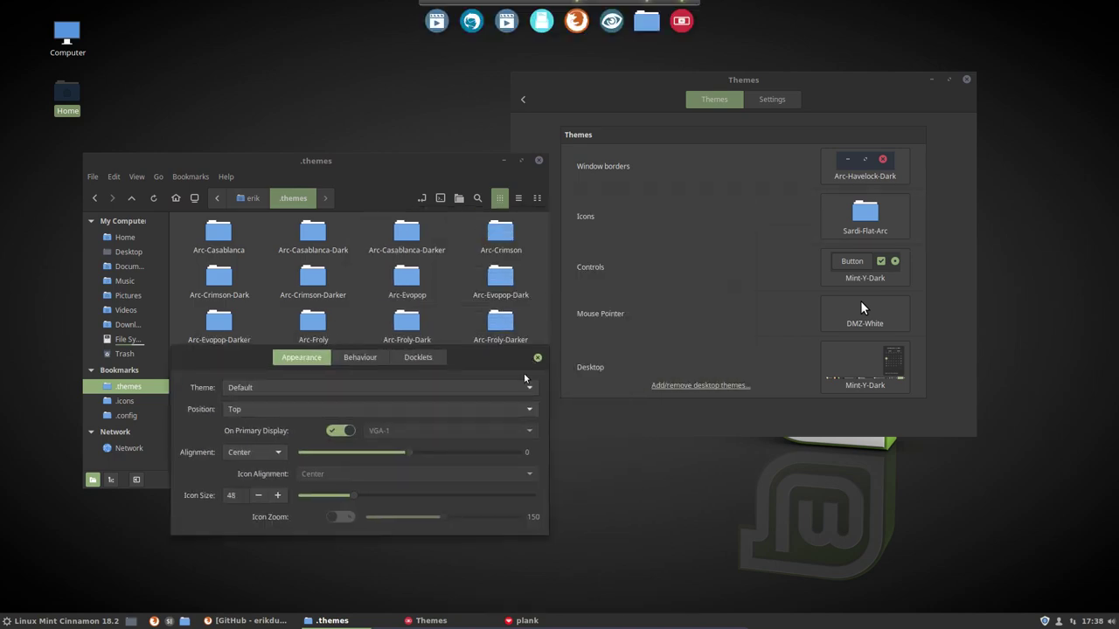
{"action": "left_click", "coordinate": [348, 516]}
{"action": "left_click", "coordinate": [537, 358]}
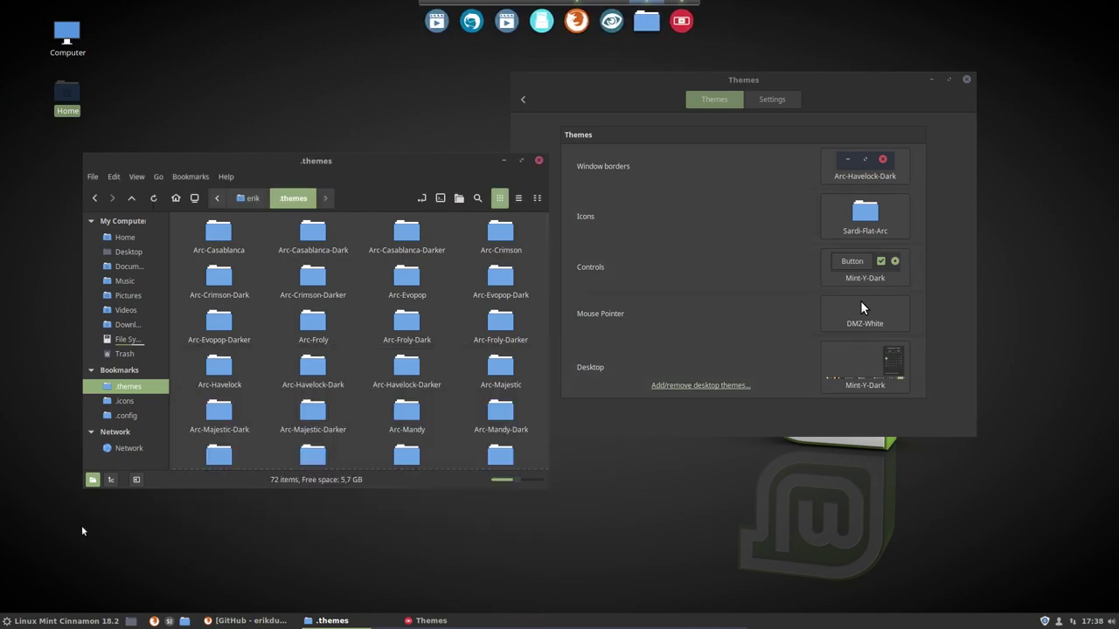
- Search the application menu for "start" and open Preferred Applications
{"action": "left_click", "coordinate": [57, 623]}
{"action": "type", "text": "s"}
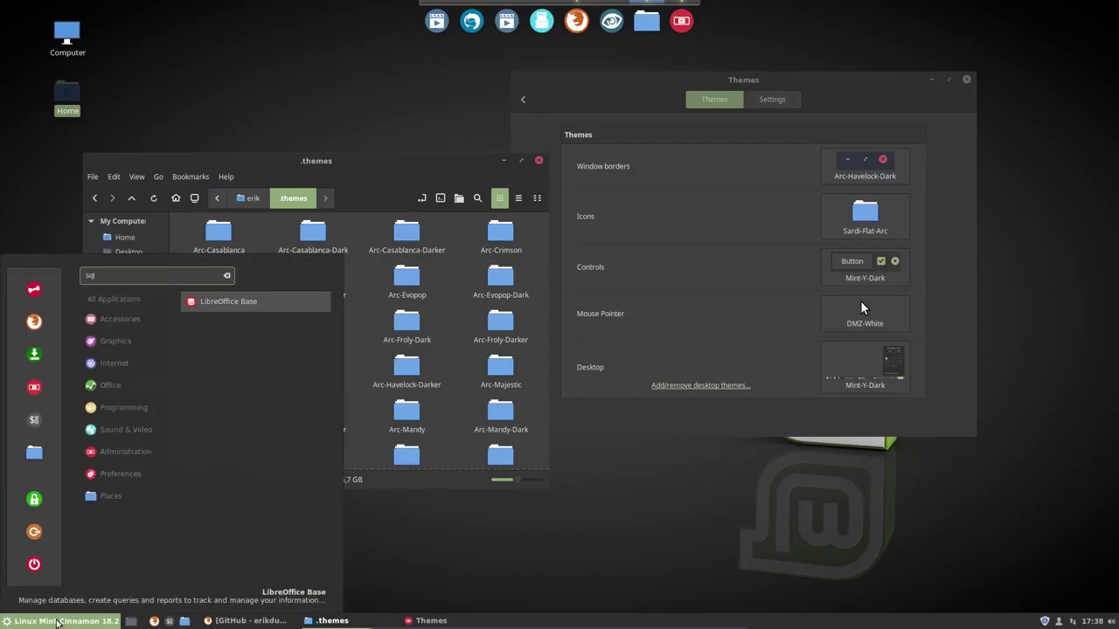
{"action": "type", "text": "tart"}
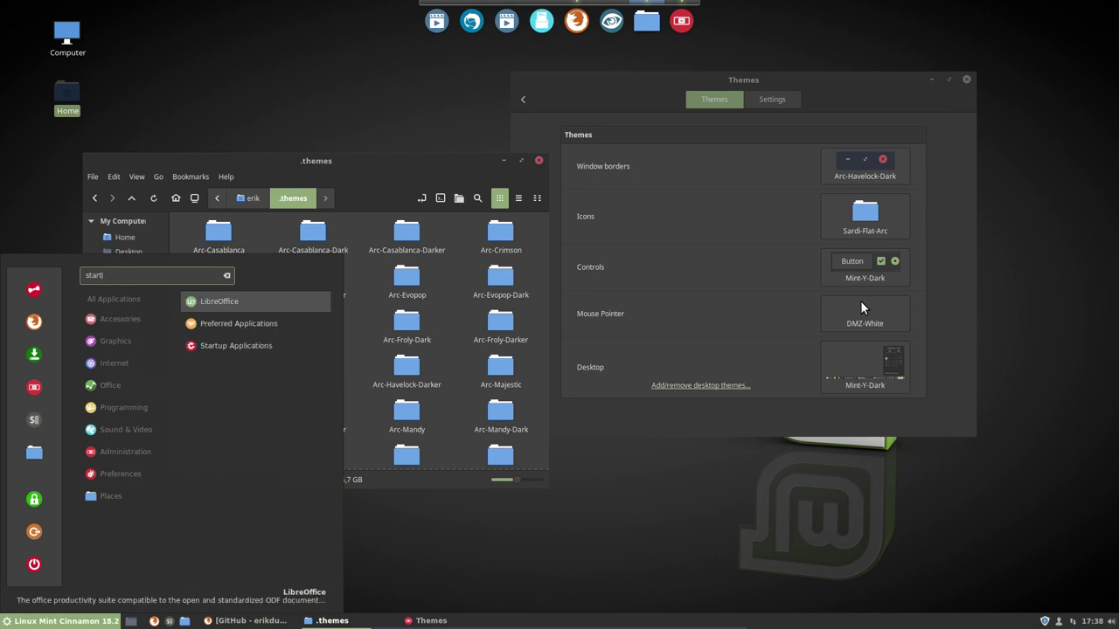
{"action": "left_click", "coordinate": [229, 323]}
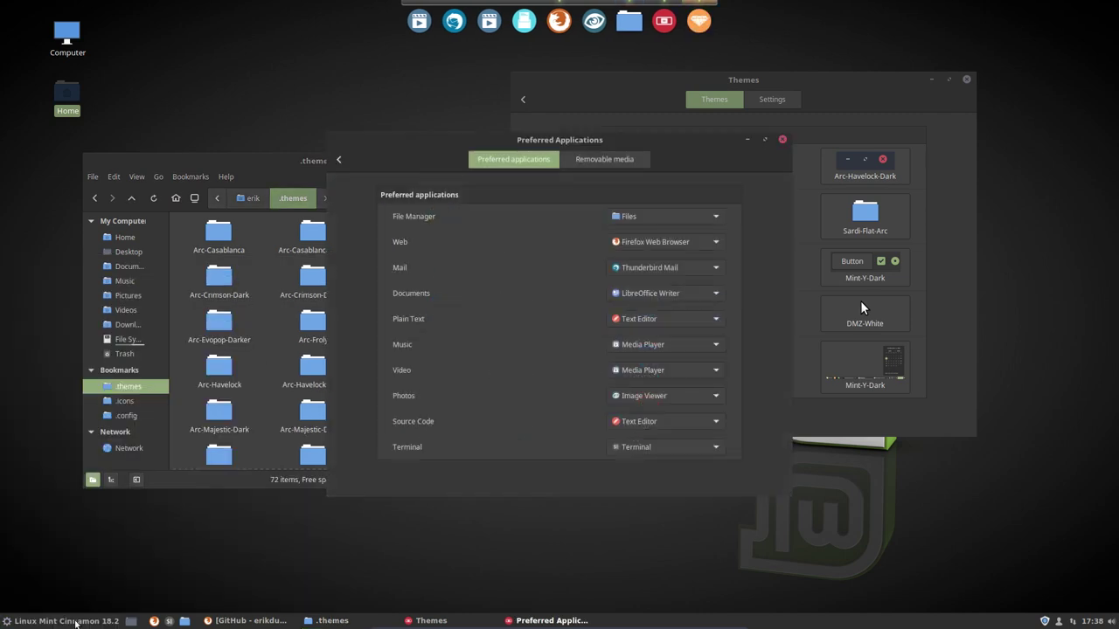
- Search the application menu for "start" and open Startup Applications
{"action": "left_click", "coordinate": [75, 624]}
{"action": "type", "text": "start"}
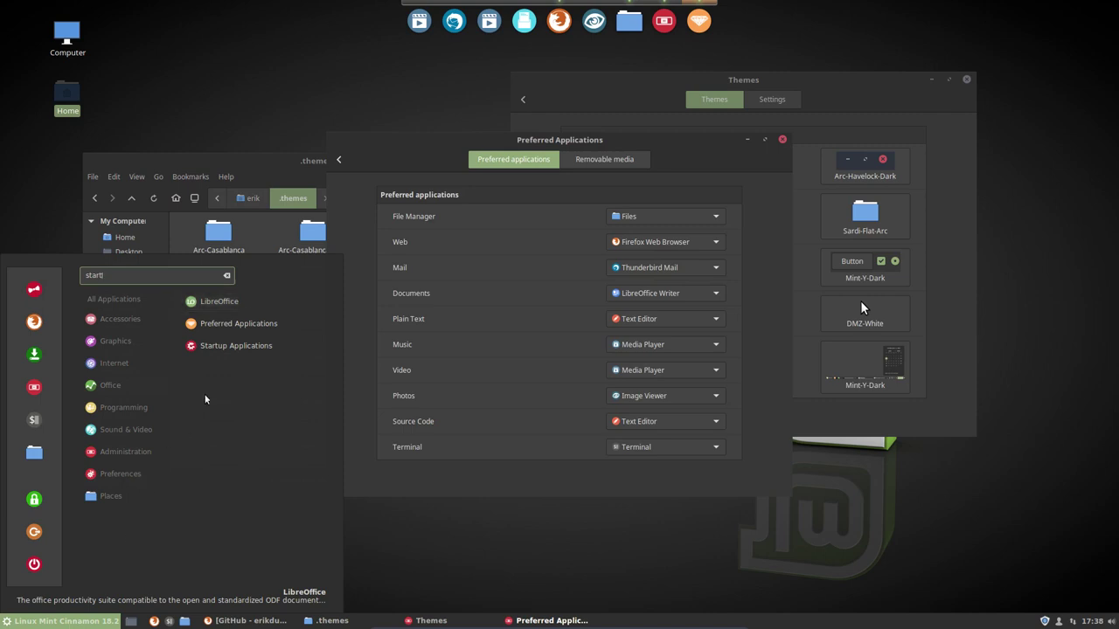
{"action": "left_click", "coordinate": [229, 347]}
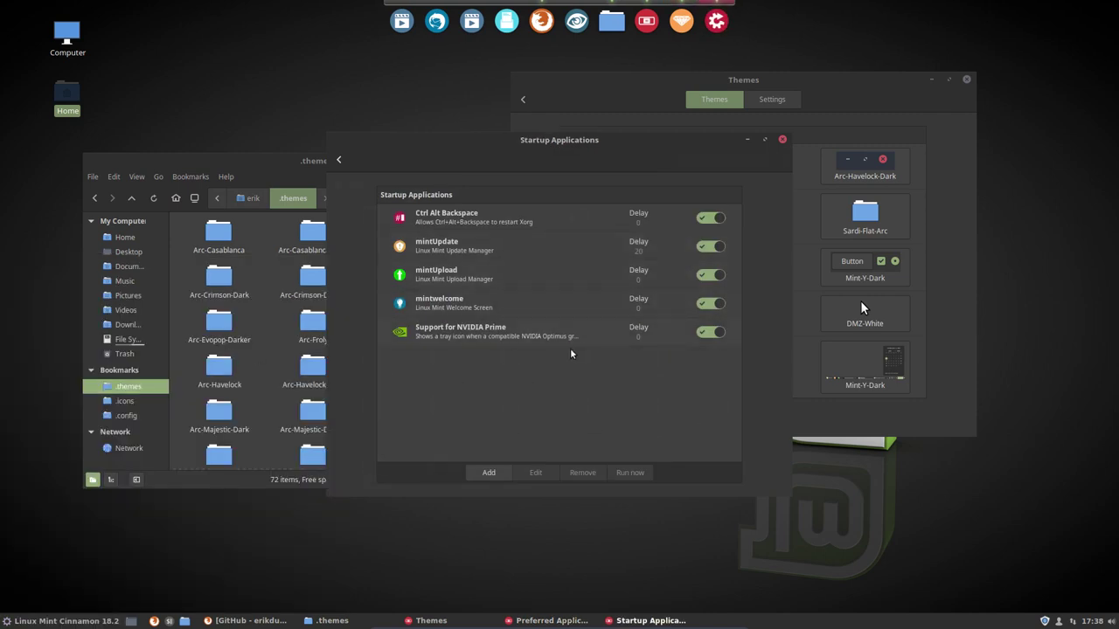
- Add Plank to the startup applications, then close the Startup Applications and Preferred Applications windows
{"action": "left_click", "coordinate": [489, 473]}
{"action": "left_click", "coordinate": [499, 507]}
{"action": "type", "text": "plank"}
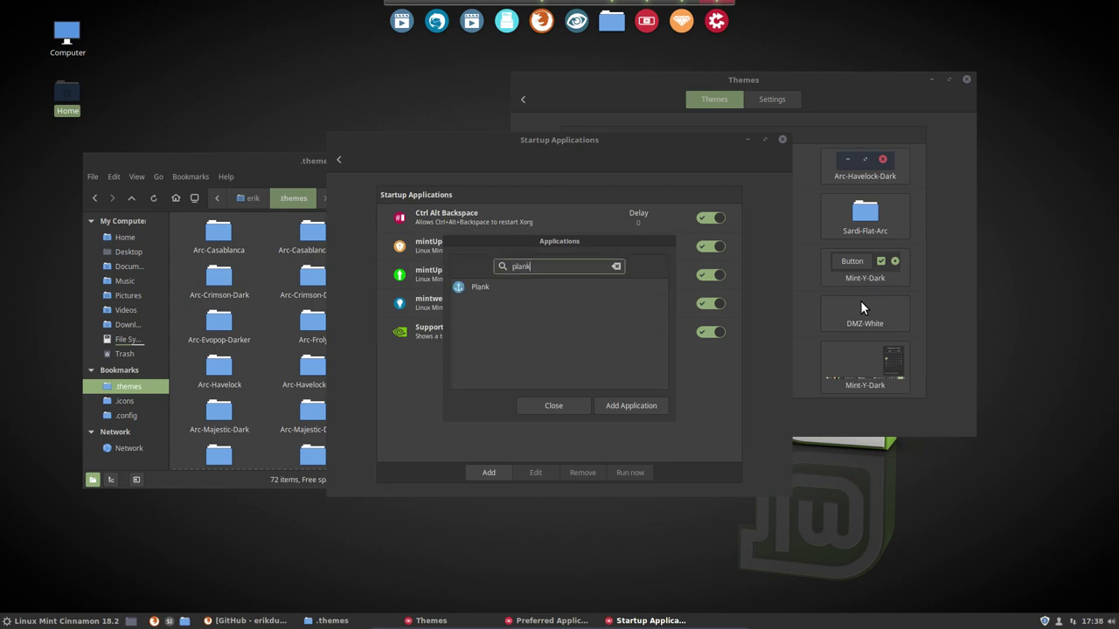
{"action": "left_click", "coordinate": [478, 291]}
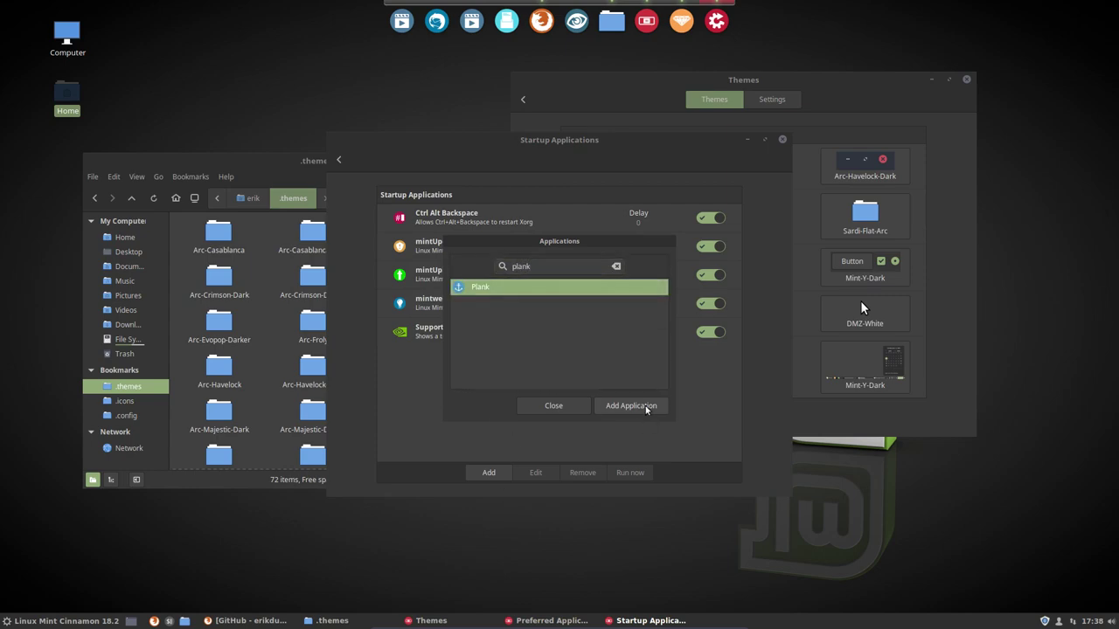
{"action": "left_click", "coordinate": [646, 407]}
{"action": "left_click", "coordinate": [782, 139]}
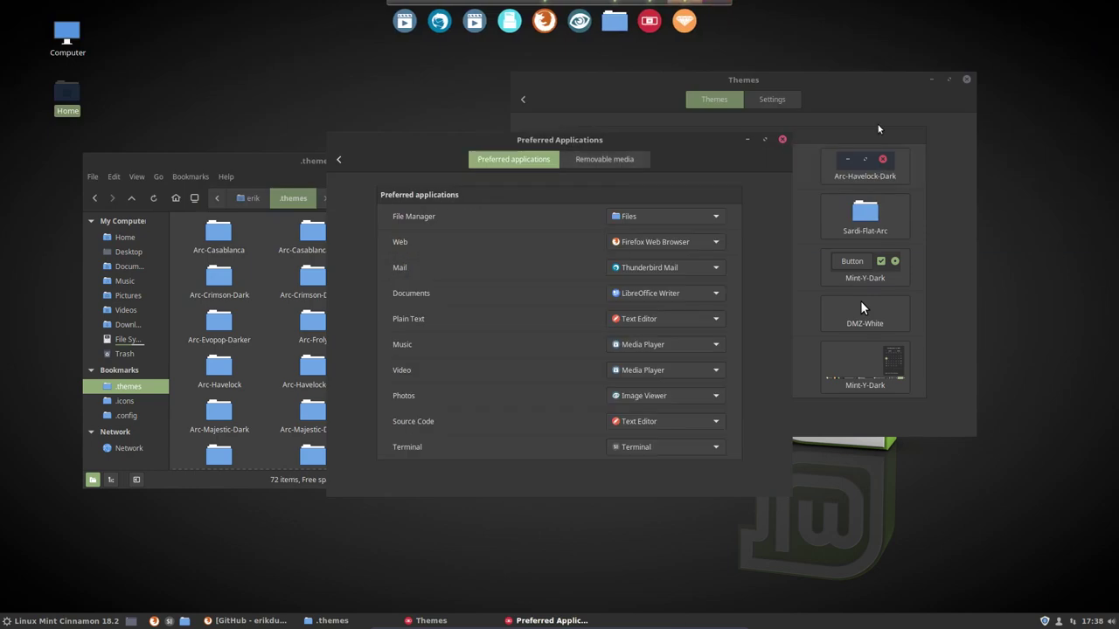
{"action": "left_click", "coordinate": [782, 139]}
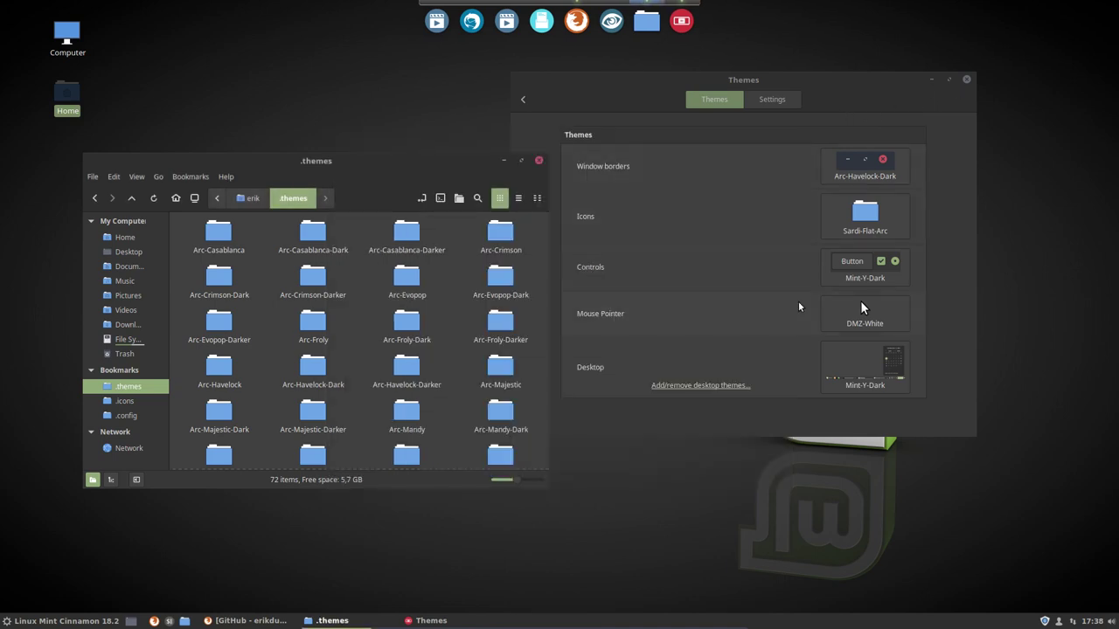
- Show the Home folder with hidden files turned off and move the file manager window clear of the desktop icons
{"action": "left_click", "coordinate": [144, 241]}
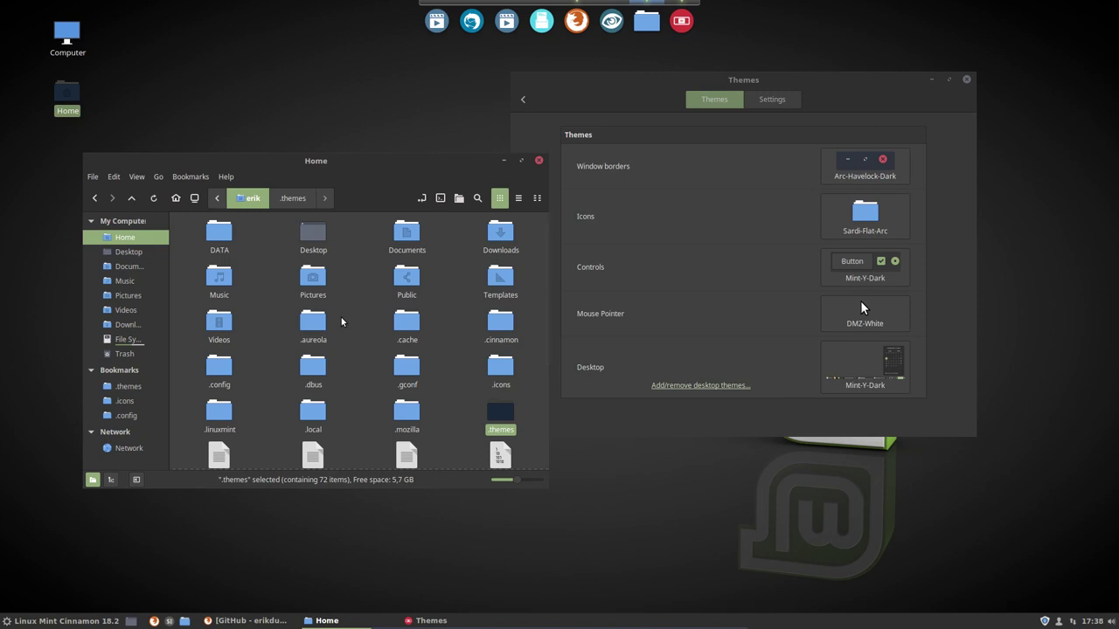
{"action": "key", "text": "ctrl+h"}
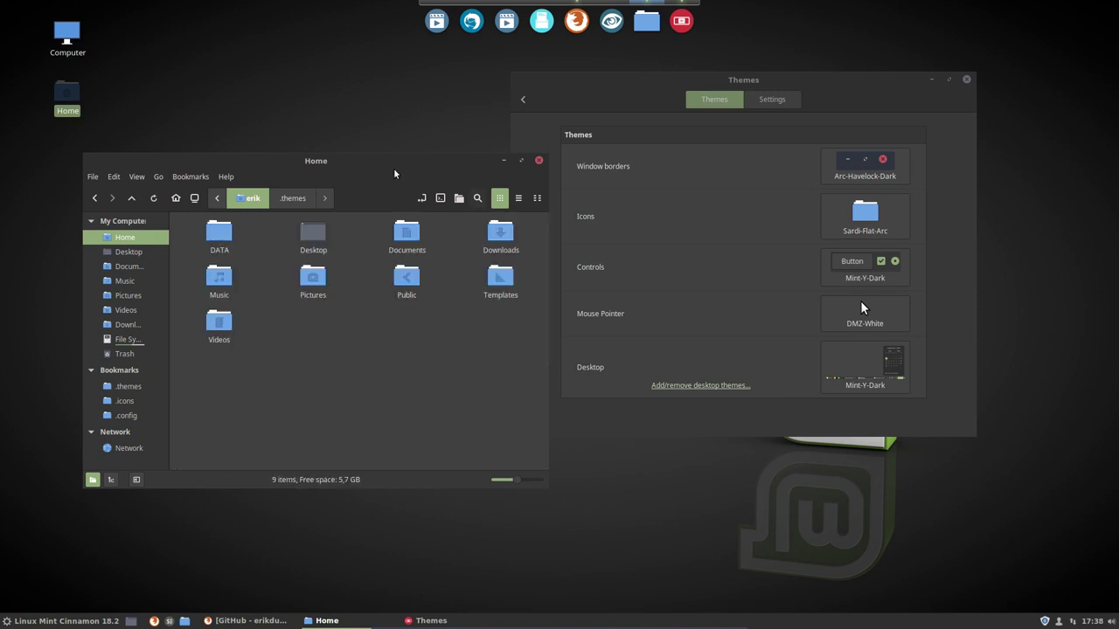
{"action": "left_click_drag", "start_coordinate": [369, 167], "coordinate": [325, 217]}
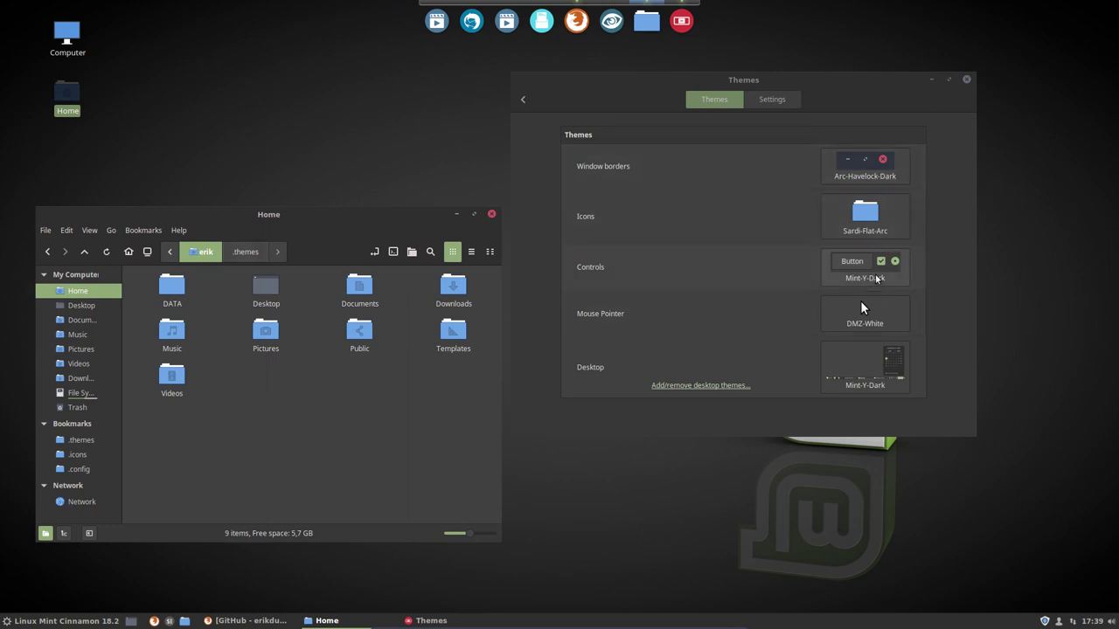
- Set both the controls theme and the desktop theme to Arc-Havelock-Dark
{"action": "left_click", "coordinate": [874, 275]}
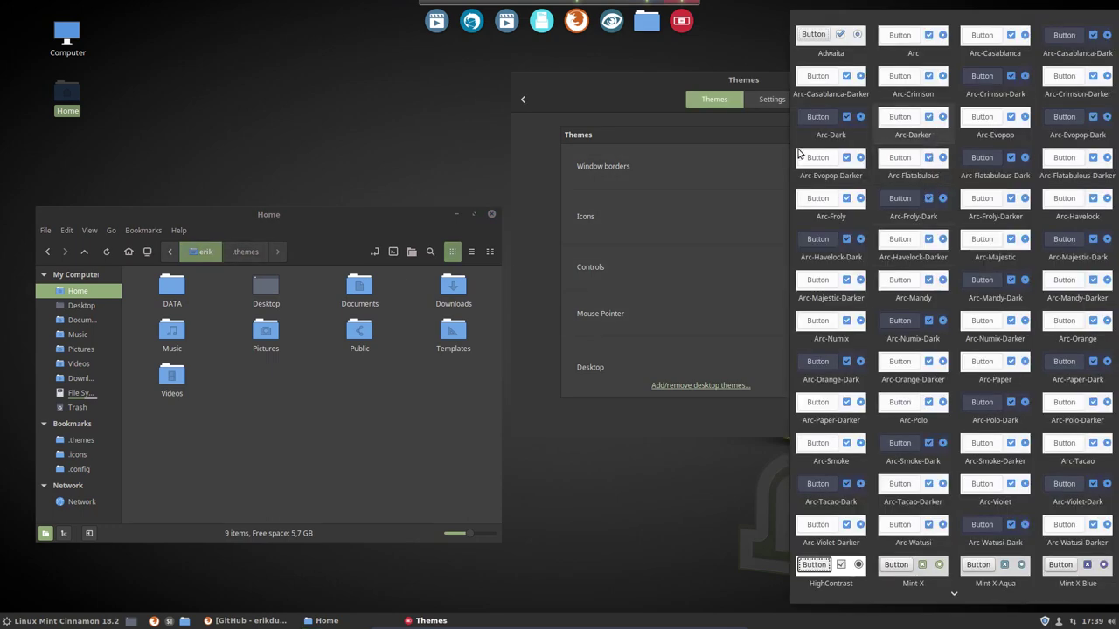
{"action": "left_click", "coordinate": [627, 102]}
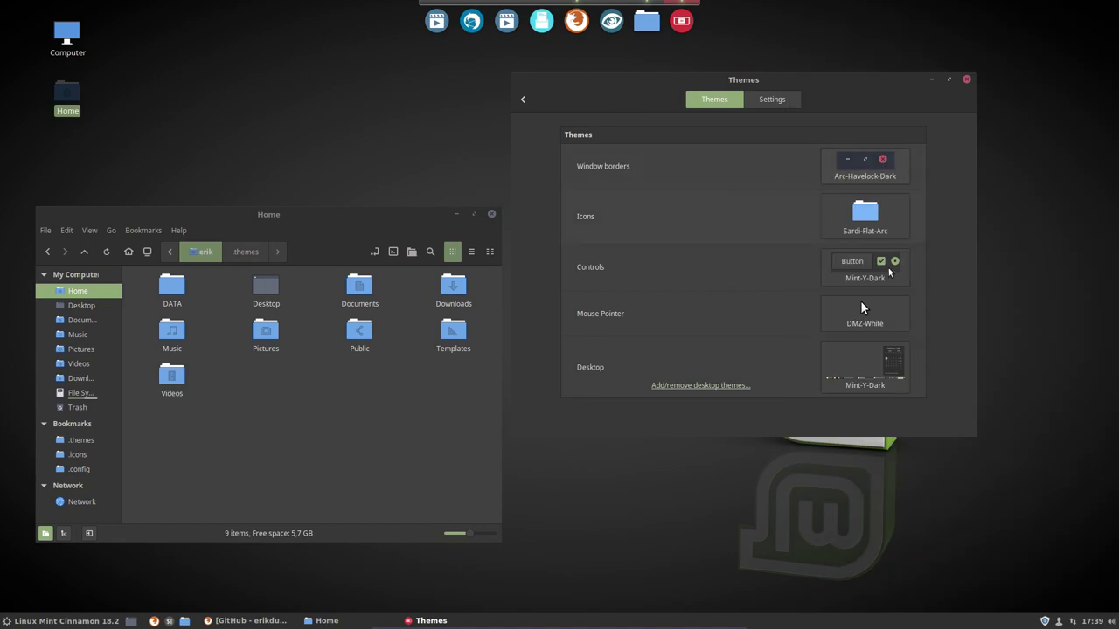
{"action": "left_click", "coordinate": [870, 269]}
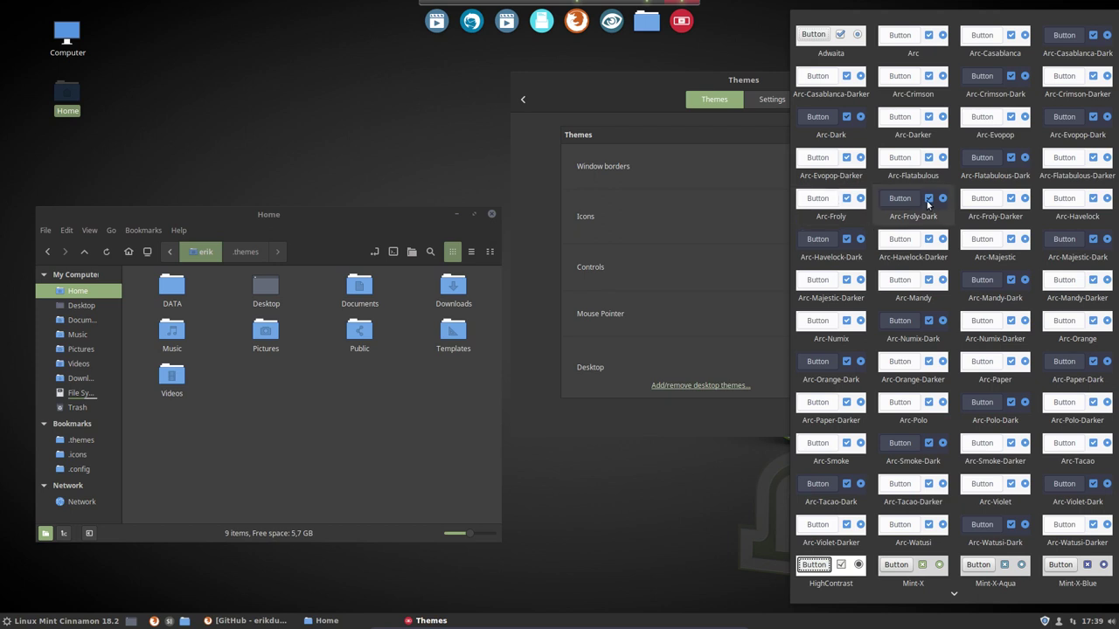
{"action": "left_click", "coordinate": [838, 247]}
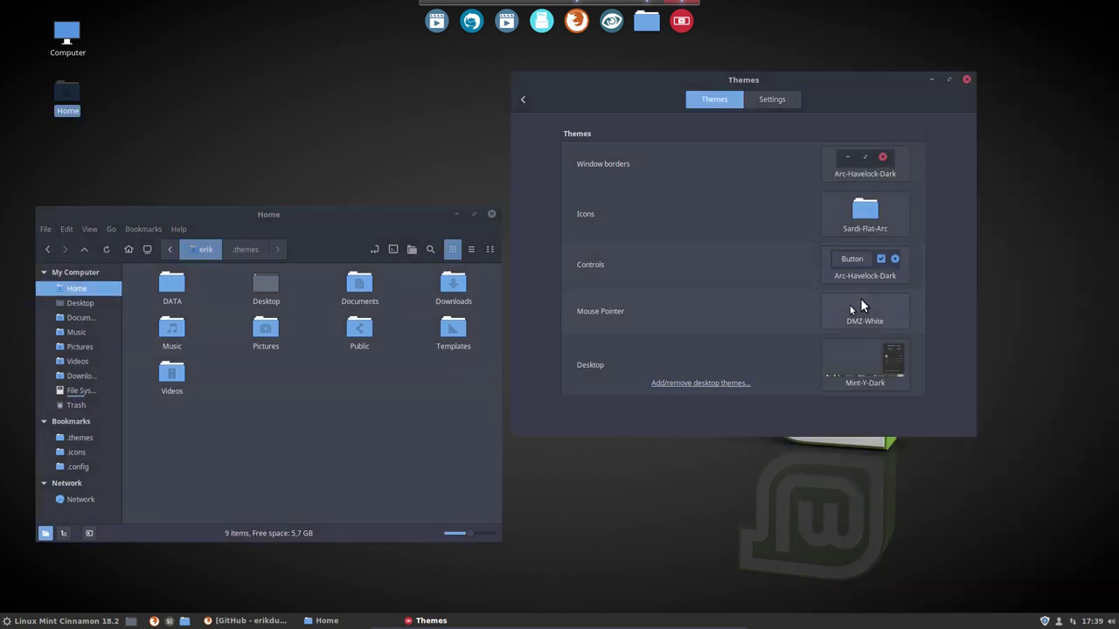
{"action": "left_click", "coordinate": [873, 354]}
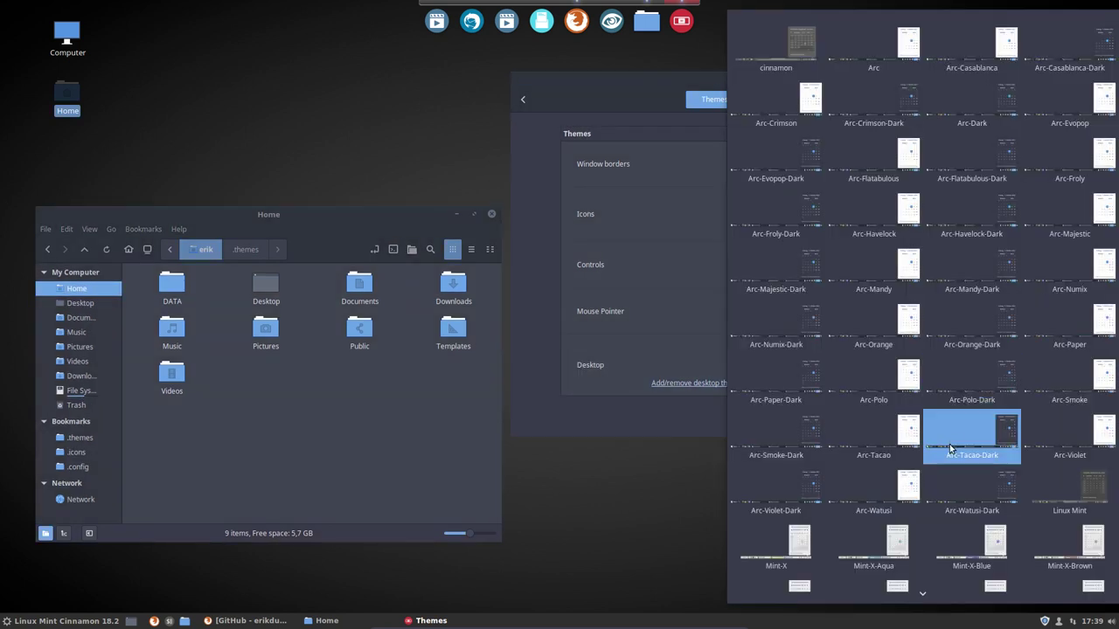
{"action": "left_click", "coordinate": [984, 217]}
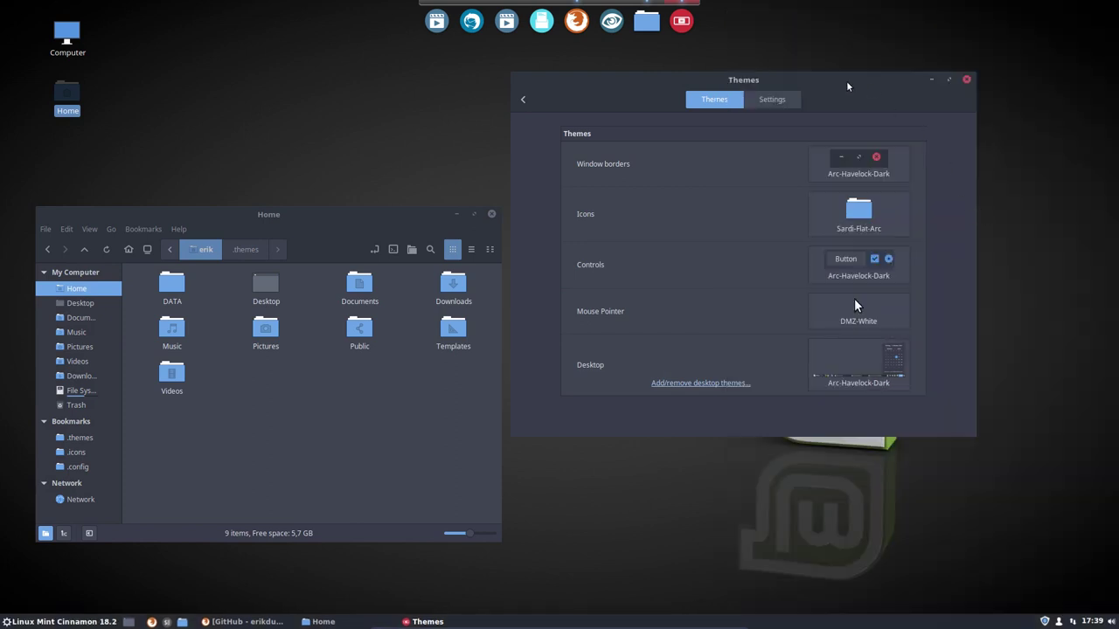
{"action": "left_click_drag", "start_coordinate": [836, 88], "coordinate": [929, 77]}
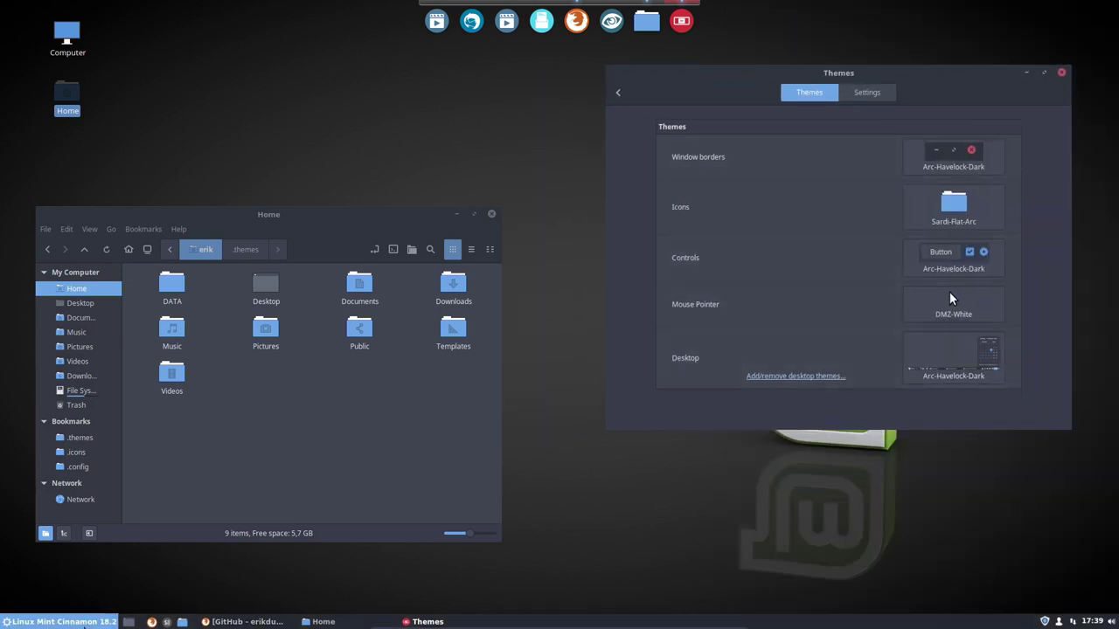
- Search the application menu for "vari" to launch Variety and finish its first-run setup, participating in VRTY.ORG anonymously
{"action": "left_click", "coordinate": [87, 622]}
{"action": "type", "text": "vari"}
{"action": "key", "text": "Return"}
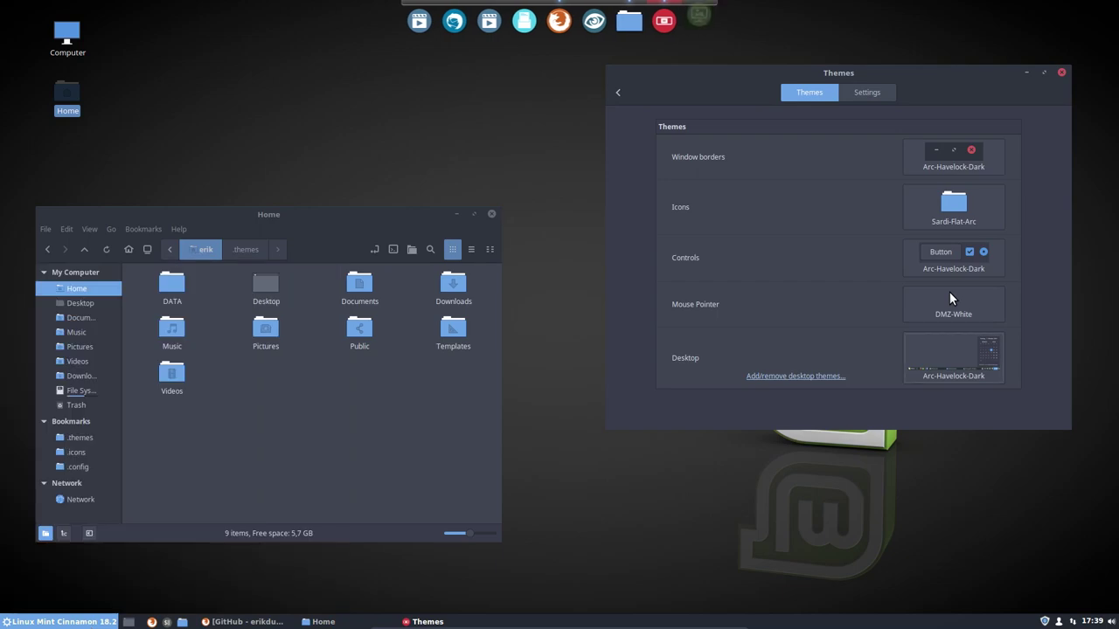
{"action": "left_click", "coordinate": [801, 460]}
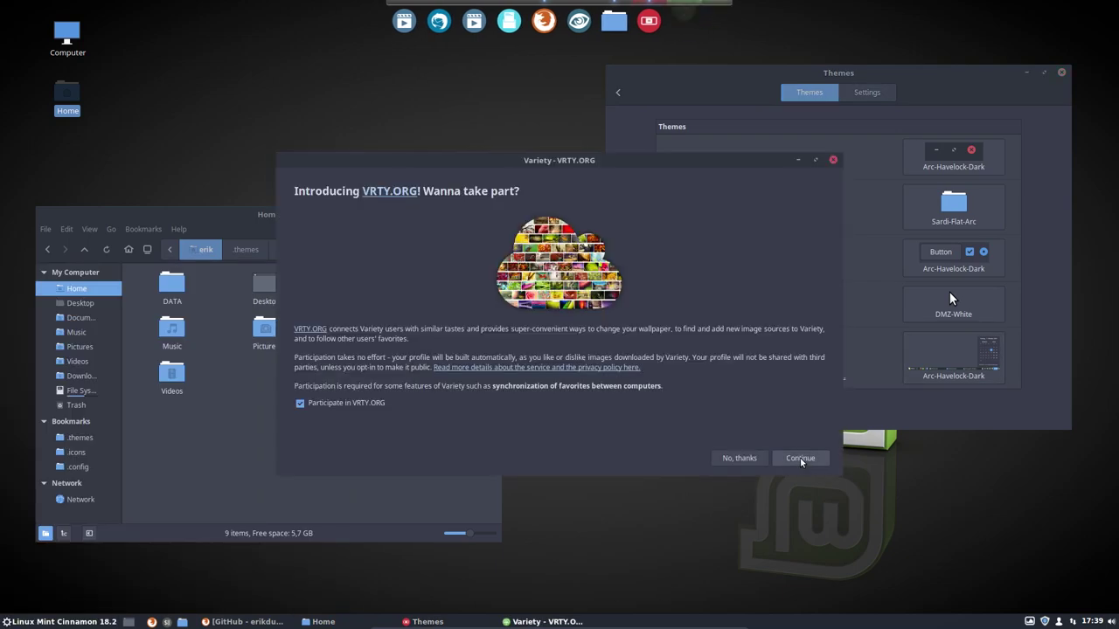
{"action": "left_click", "coordinate": [798, 460]}
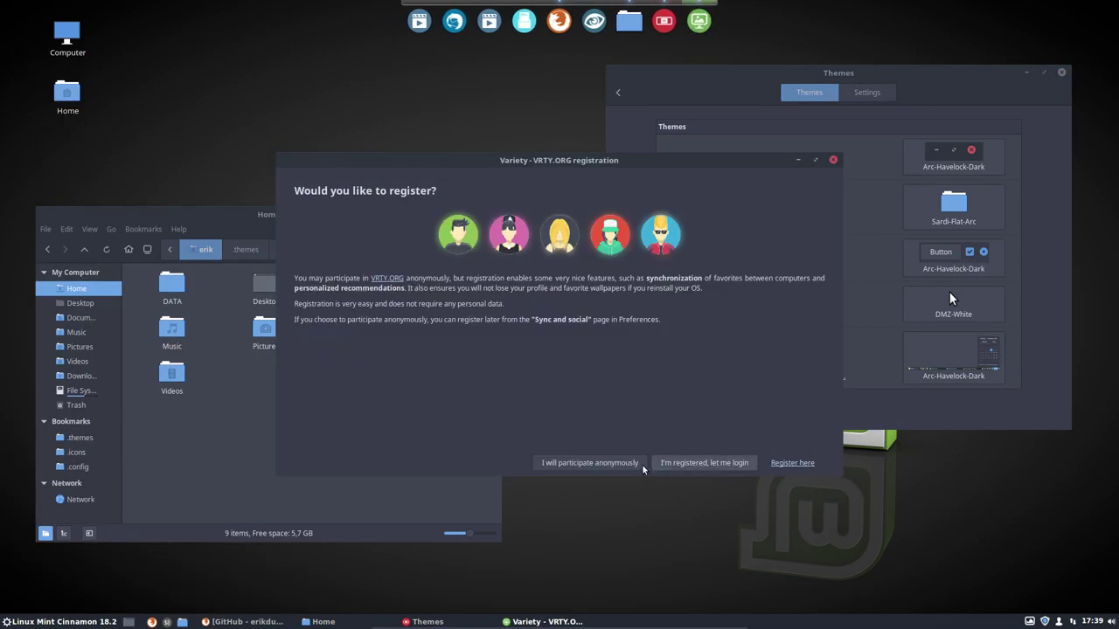
{"action": "left_click", "coordinate": [590, 463]}
{"action": "left_click", "coordinate": [832, 475]}
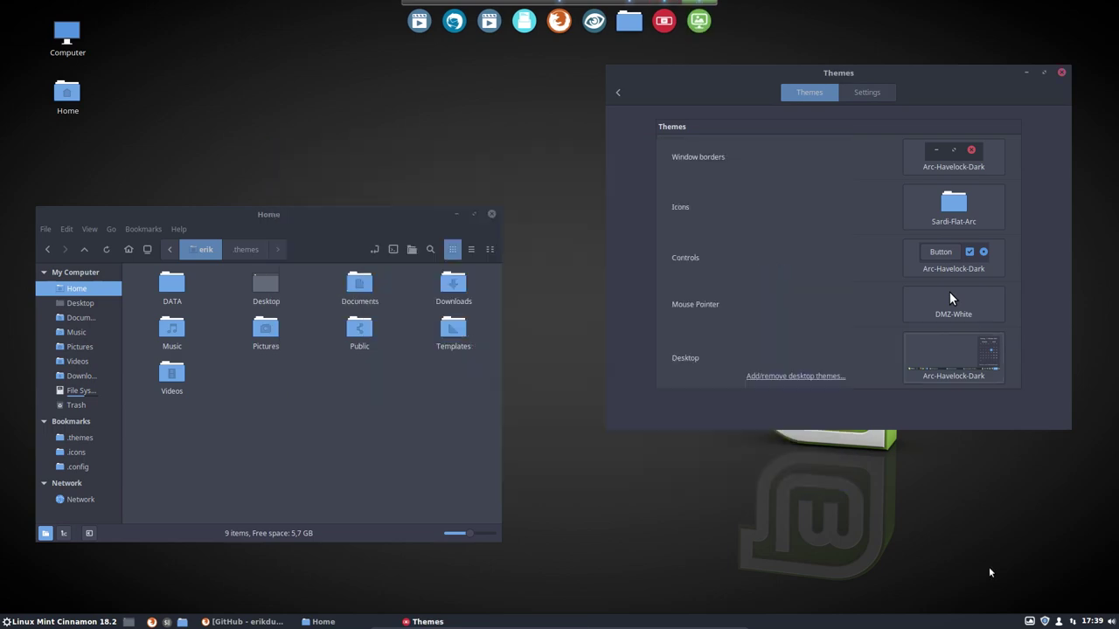
- Switch to the next Variety wallpaper and move the file manager window higher on the desktop
{"action": "left_click", "coordinate": [1030, 622]}
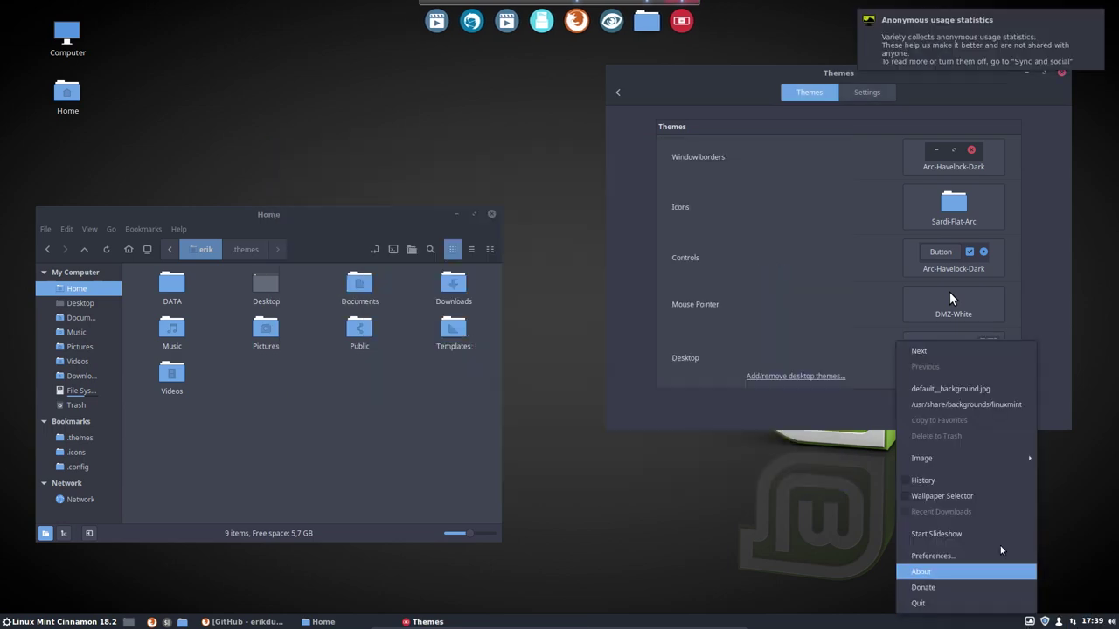
{"action": "left_click", "coordinate": [941, 358]}
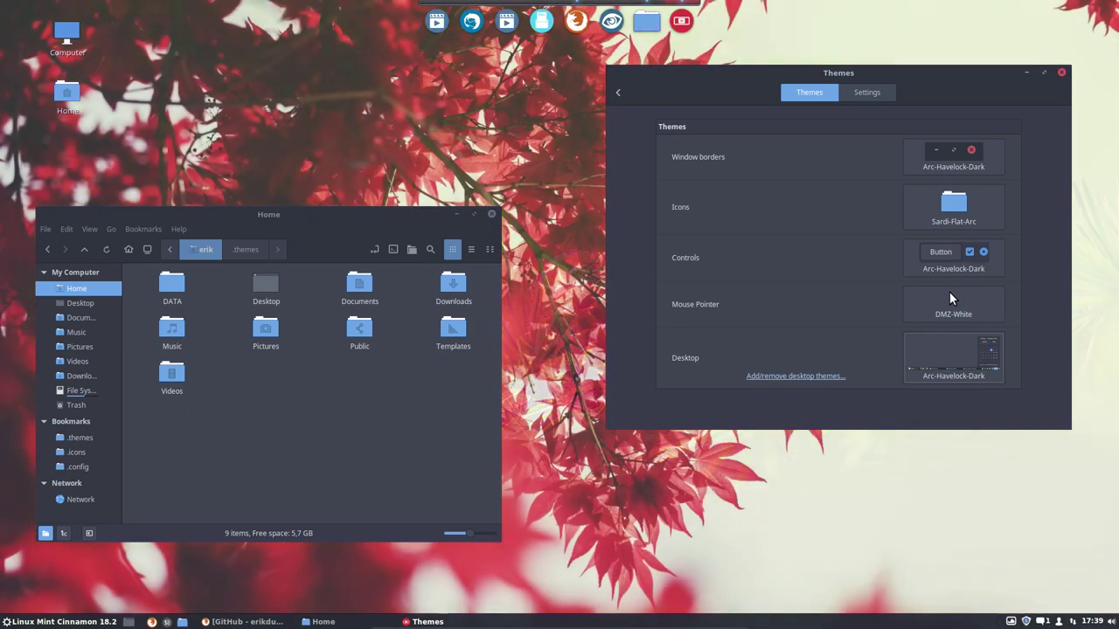
{"action": "left_click_drag", "start_coordinate": [396, 242], "coordinate": [417, 175]}
- Set the icon theme to Sardi-Flat-Colora-Carissma and move the file manager window lower
{"action": "left_click", "coordinate": [953, 207]}
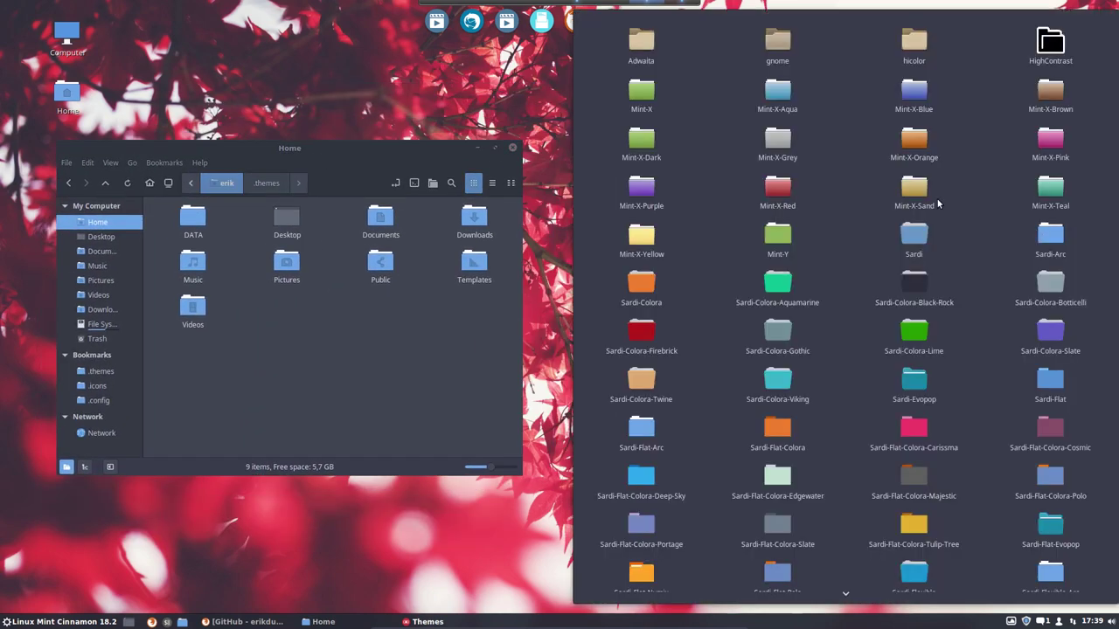
{"action": "left_click", "coordinate": [912, 449]}
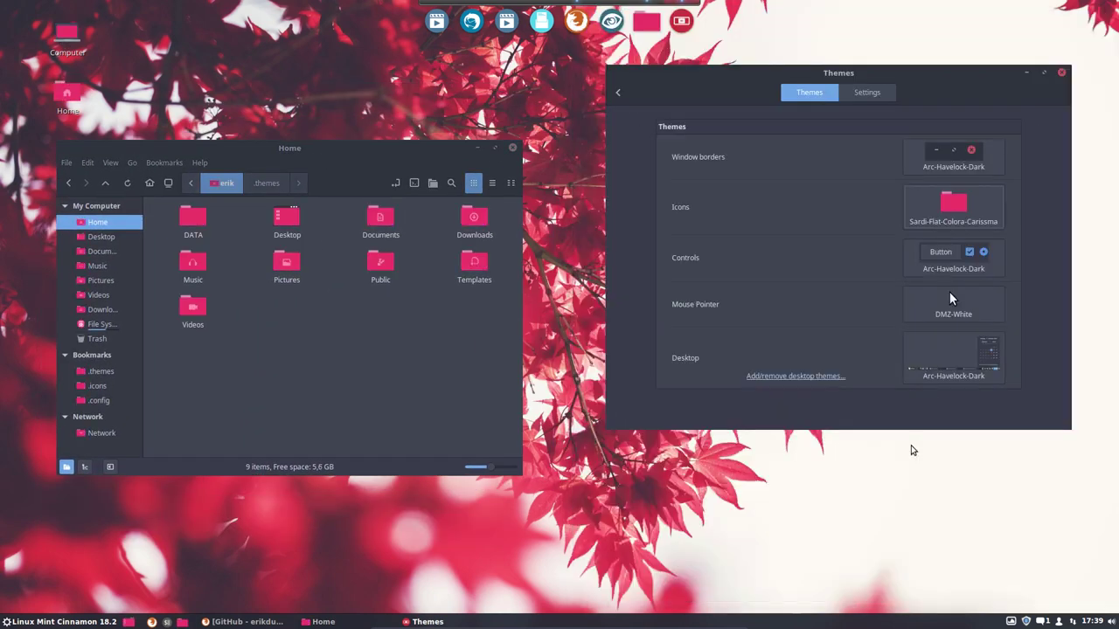
{"action": "left_click_drag", "start_coordinate": [309, 156], "coordinate": [338, 219]}
- Set the window borders to Arc-Crimson-Darker and the controls to Arc-Crimson-Dark
{"action": "left_click", "coordinate": [954, 158]}
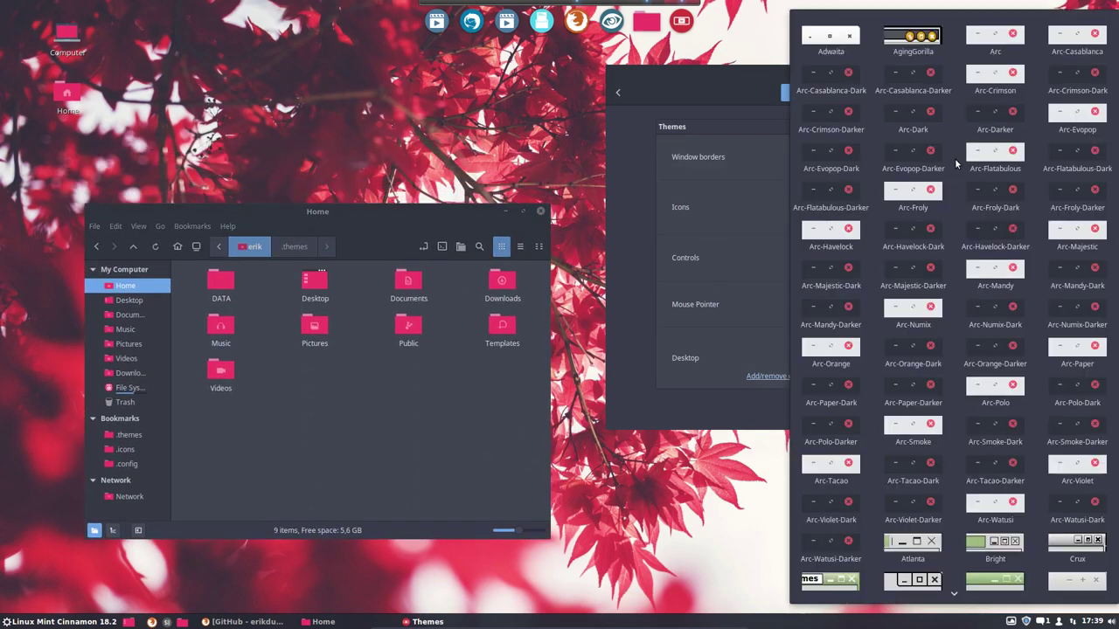
{"action": "left_click", "coordinate": [831, 118]}
{"action": "left_click", "coordinate": [946, 262]}
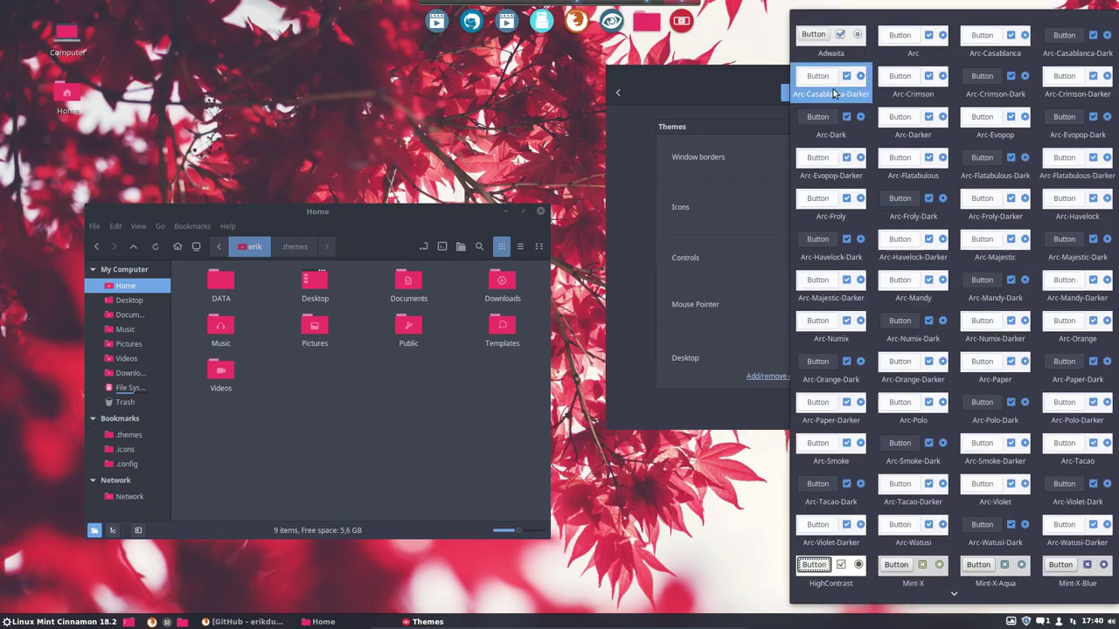
{"action": "left_click", "coordinate": [1001, 84]}
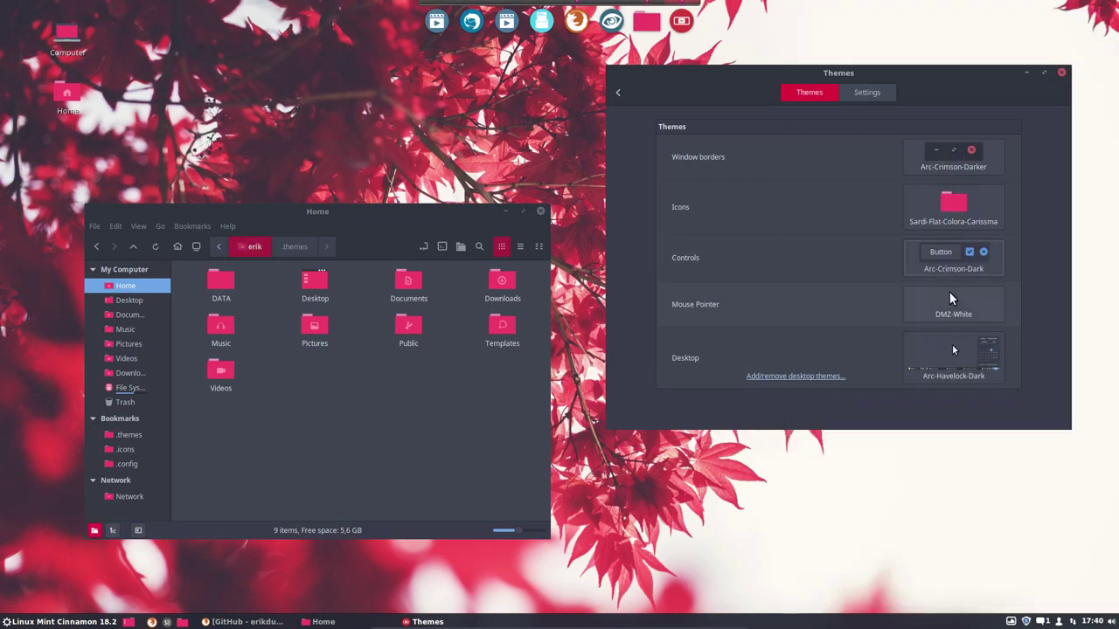
- Set the desktop theme to Arc-Crimson-Dark and briefly open the application menu to check its look
{"action": "left_click", "coordinate": [1006, 361]}
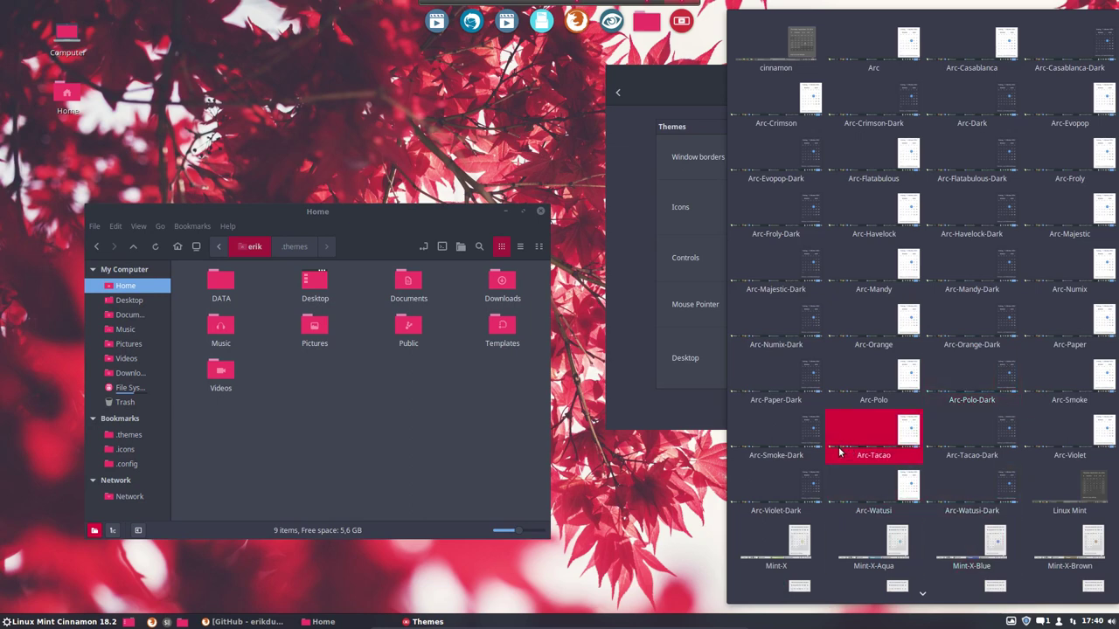
{"action": "left_click", "coordinate": [871, 104]}
{"action": "left_click", "coordinate": [35, 622]}
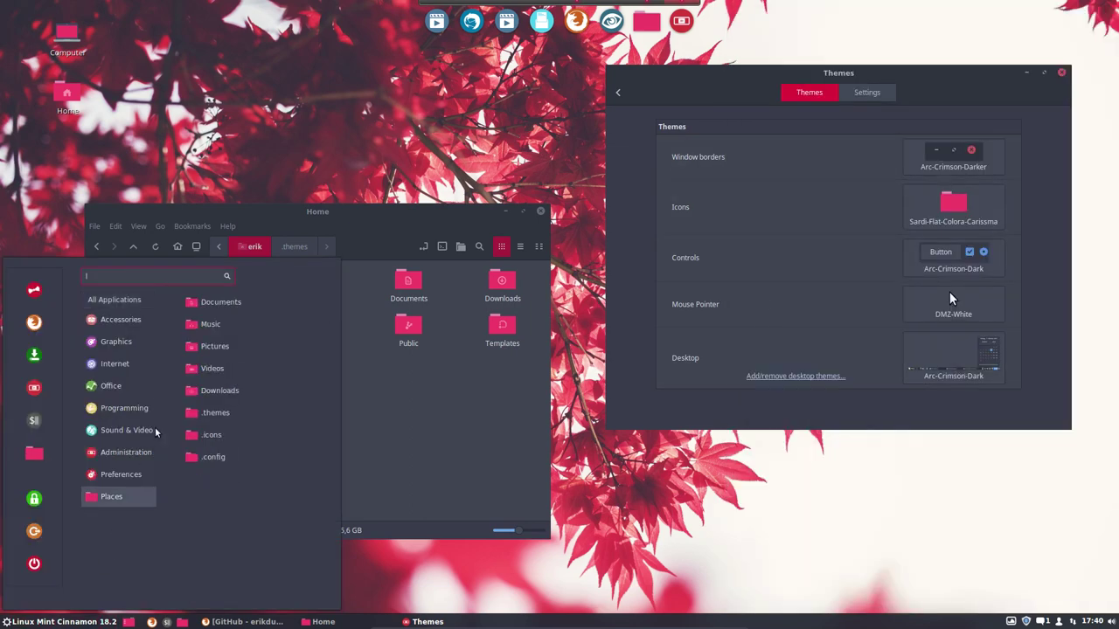
{"action": "left_click", "coordinate": [354, 216]}
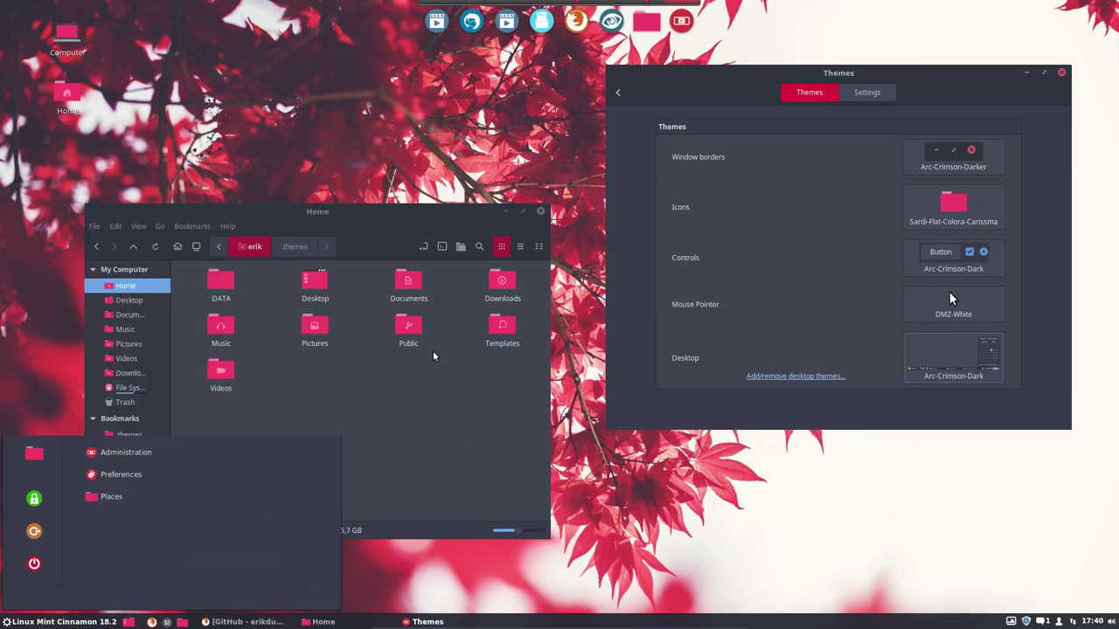
- Move the file manager window slightly higher and set the icon theme to Sardi-Colora-Firebrick
{"action": "left_click_drag", "start_coordinate": [354, 216], "coordinate": [362, 171]}
{"action": "left_click", "coordinate": [951, 199]}
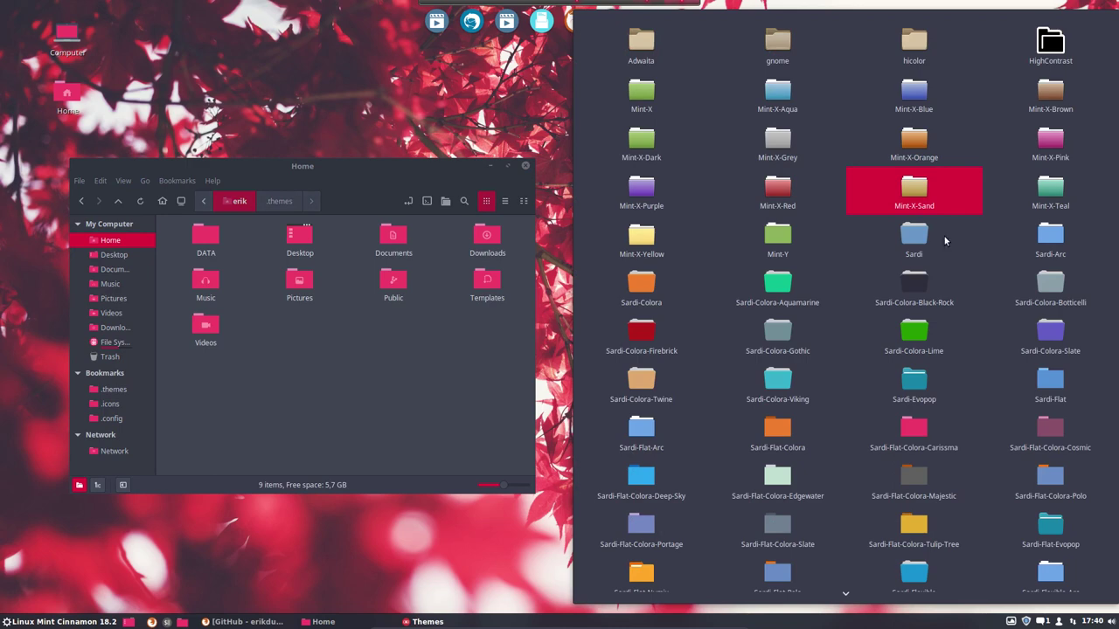
{"action": "left_click", "coordinate": [635, 339]}
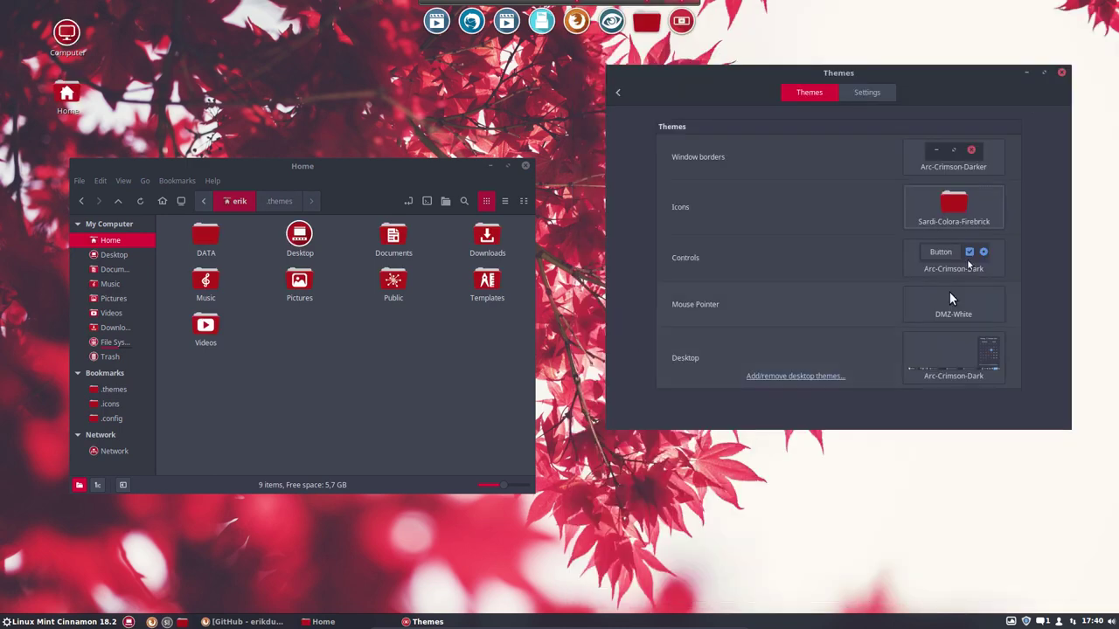
- Set the icon theme to Sardi-Flexible-Hibiscus
{"action": "left_click", "coordinate": [953, 208]}
{"action": "scroll", "coordinate": [993, 408], "scroll_direction": "down", "scroll_amount": 2}
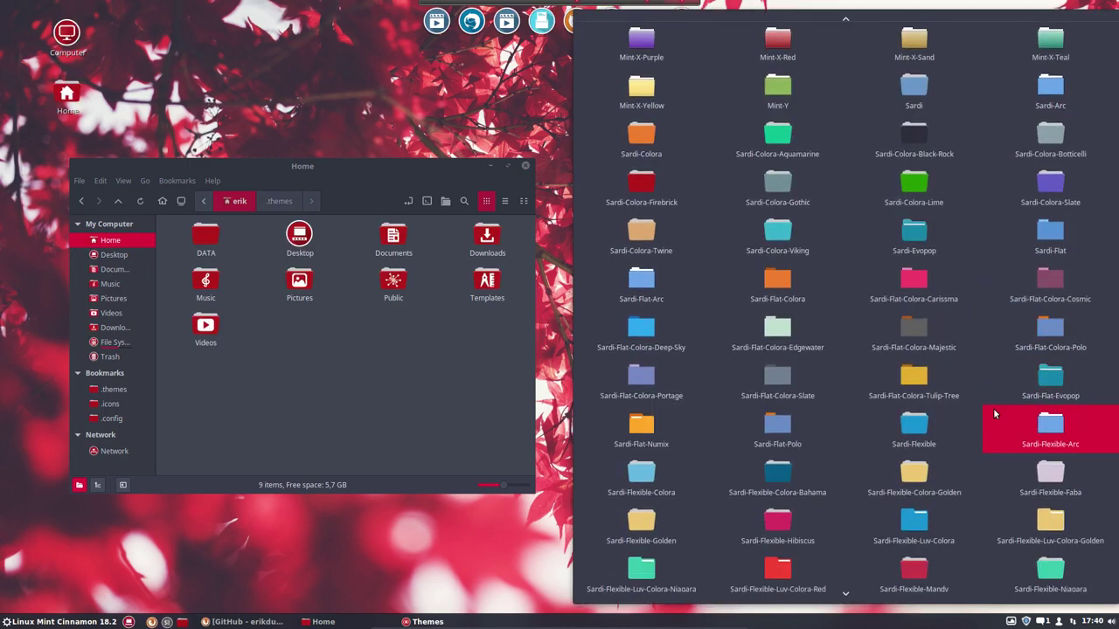
{"action": "left_click", "coordinate": [774, 427]}
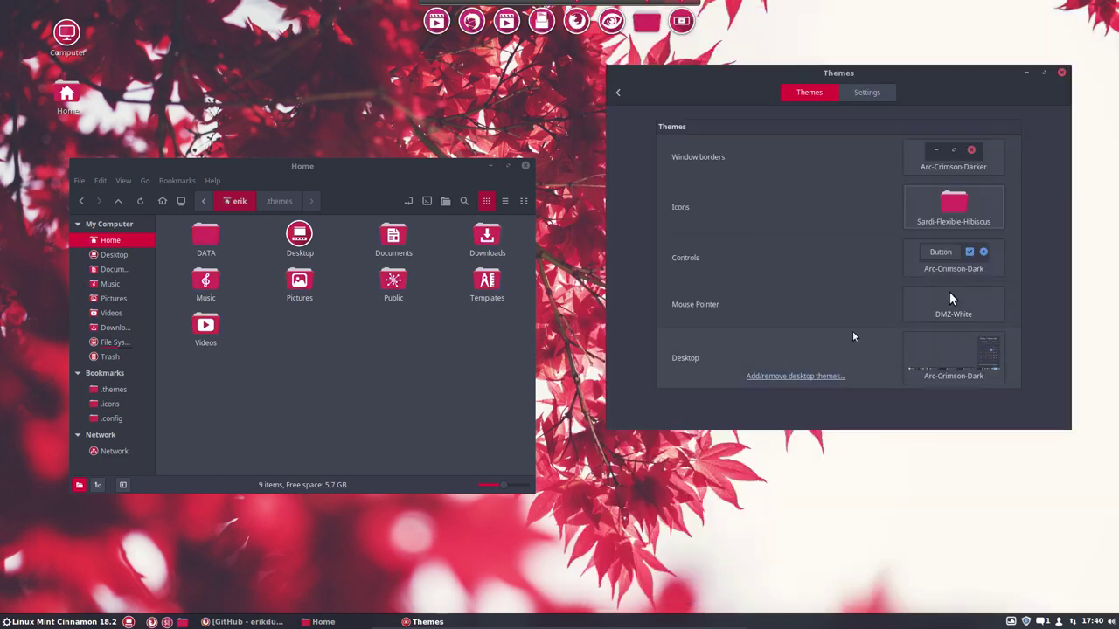
- Set both the window borders and the controls to Mint-Y-Dark-Froly
{"action": "left_click", "coordinate": [953, 210]}
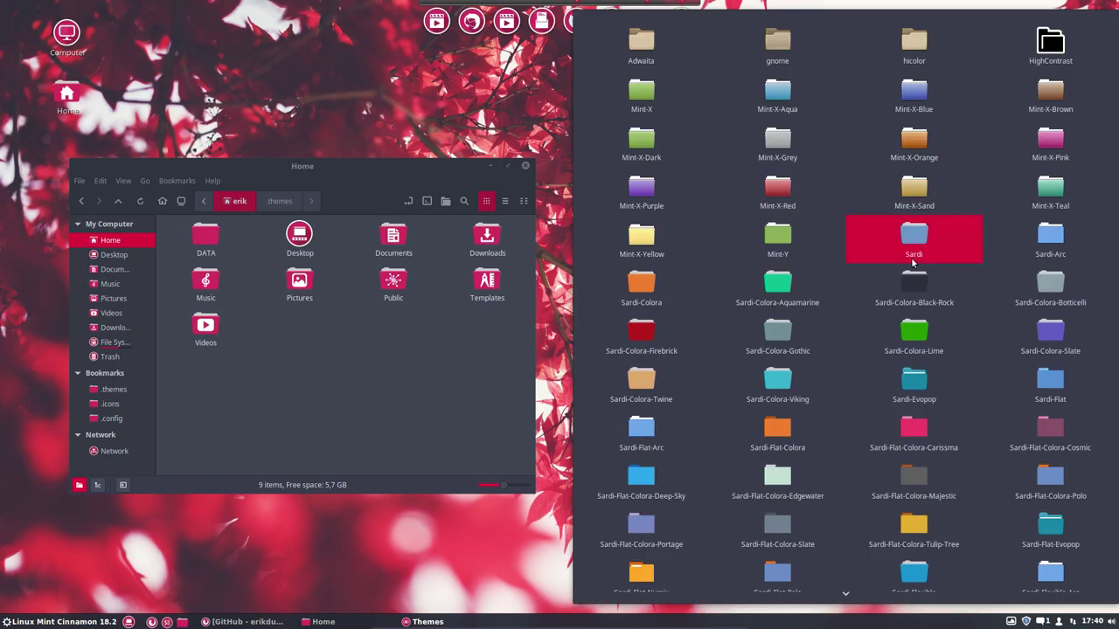
{"action": "key", "text": "Escape"}
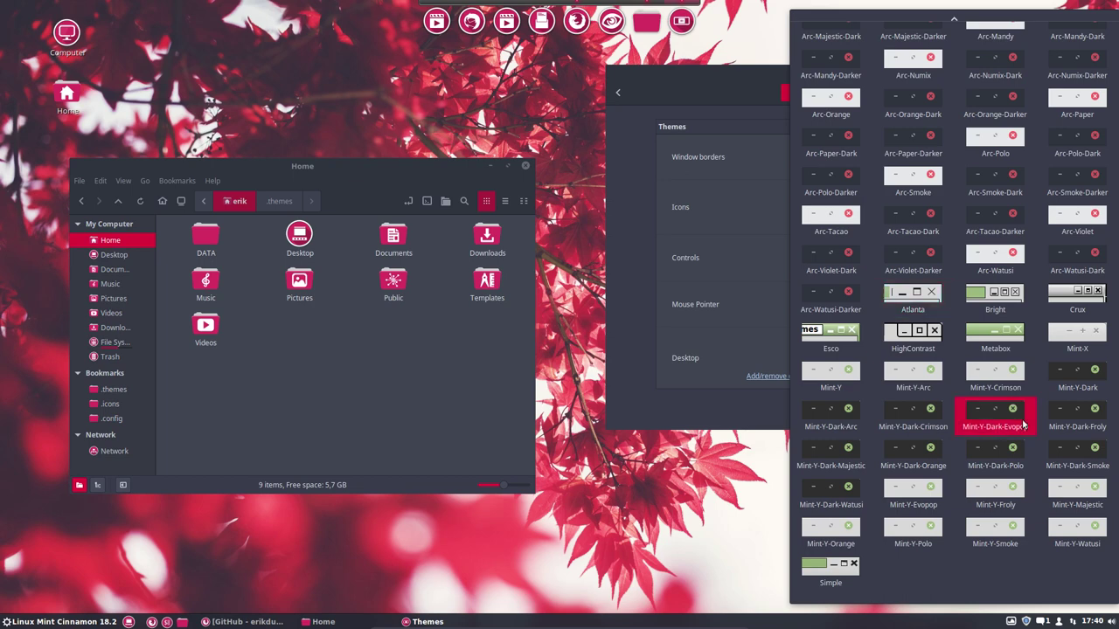
{"action": "left_click", "coordinate": [1069, 424]}
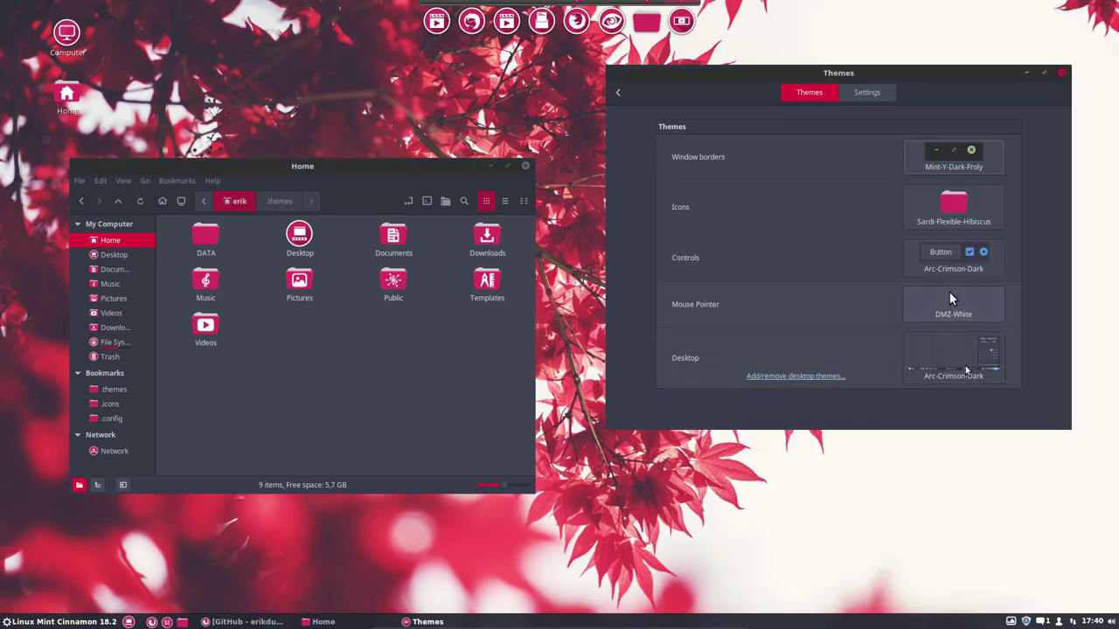
{"action": "left_click", "coordinate": [979, 259]}
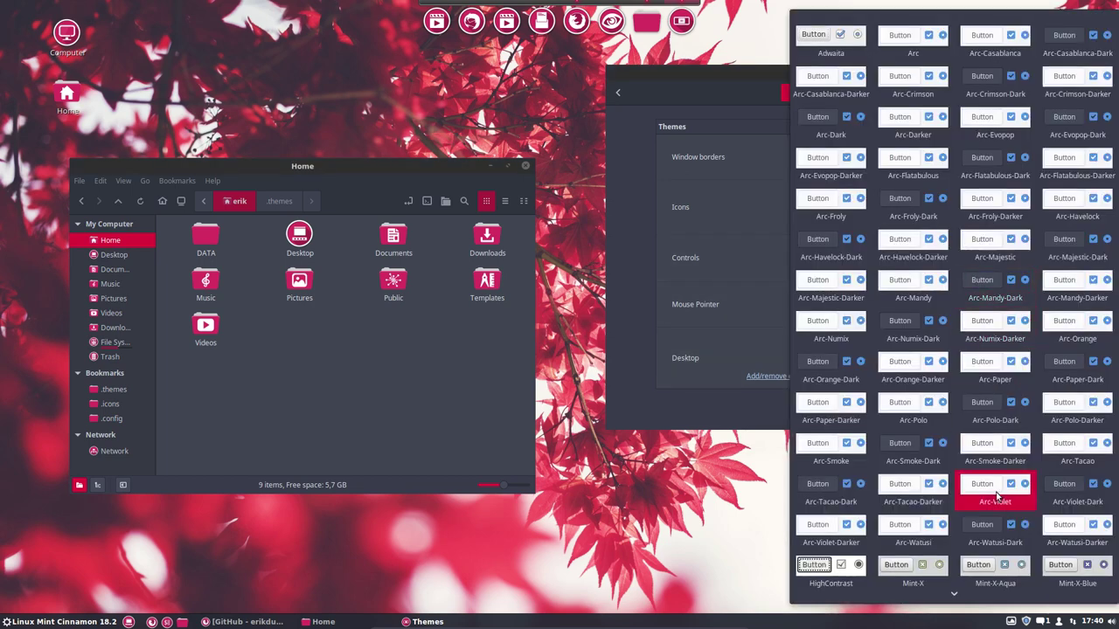
{"action": "scroll", "coordinate": [997, 489], "scroll_direction": "down", "scroll_amount": 5}
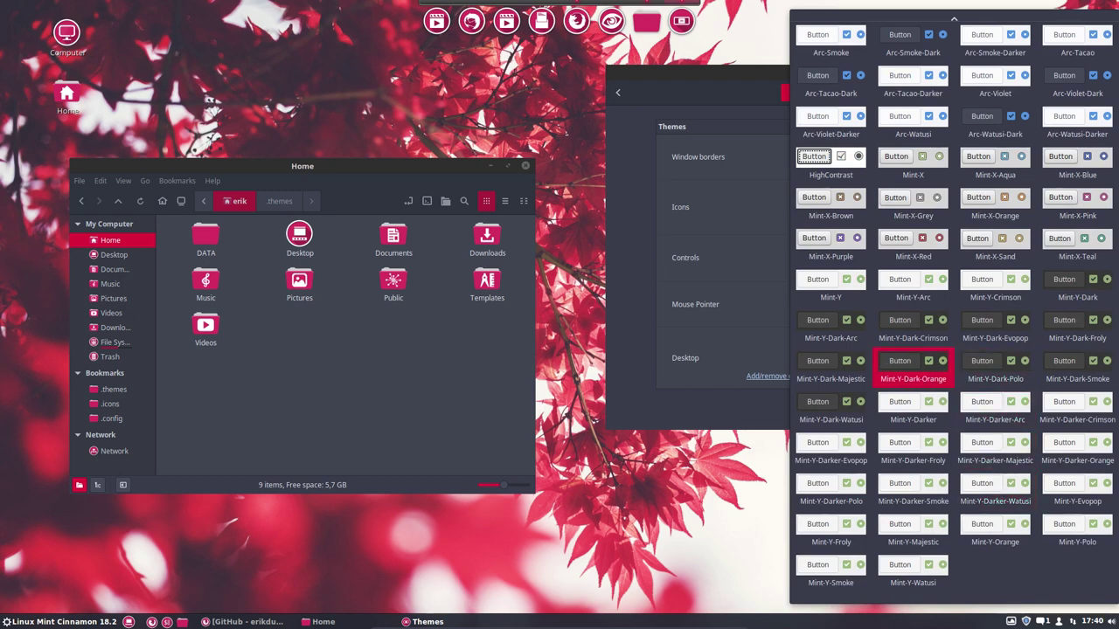
{"action": "left_click", "coordinate": [1071, 333]}
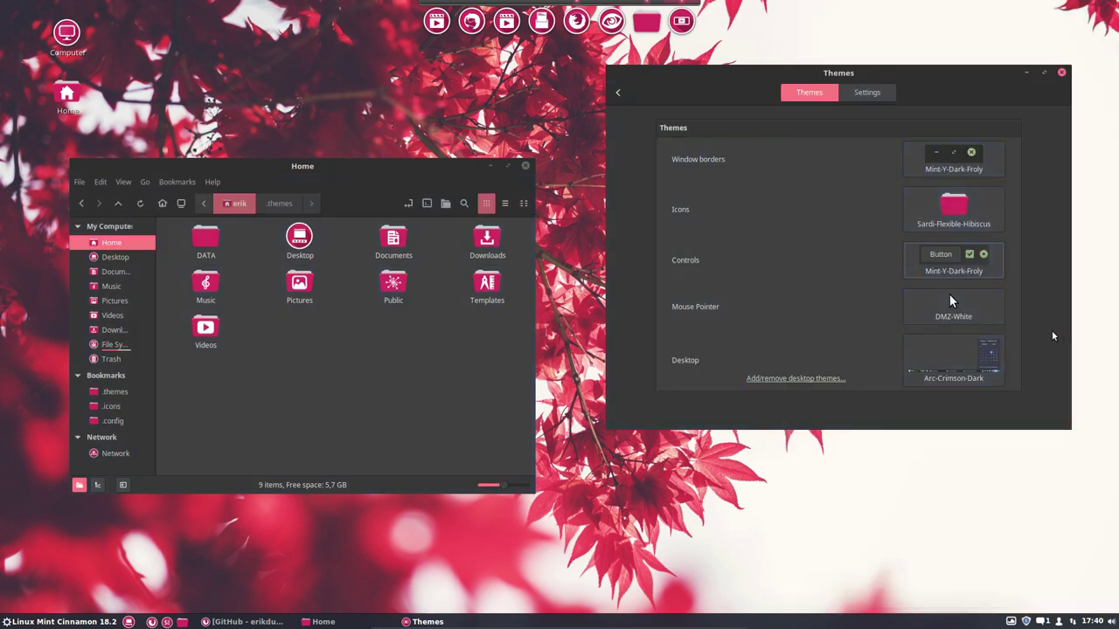
- Set the desktop theme to Mint-Y-Dark-Froly to match the borders and controls
{"action": "left_click", "coordinate": [977, 377]}
{"action": "scroll", "coordinate": [982, 478], "scroll_direction": "down", "scroll_amount": 1}
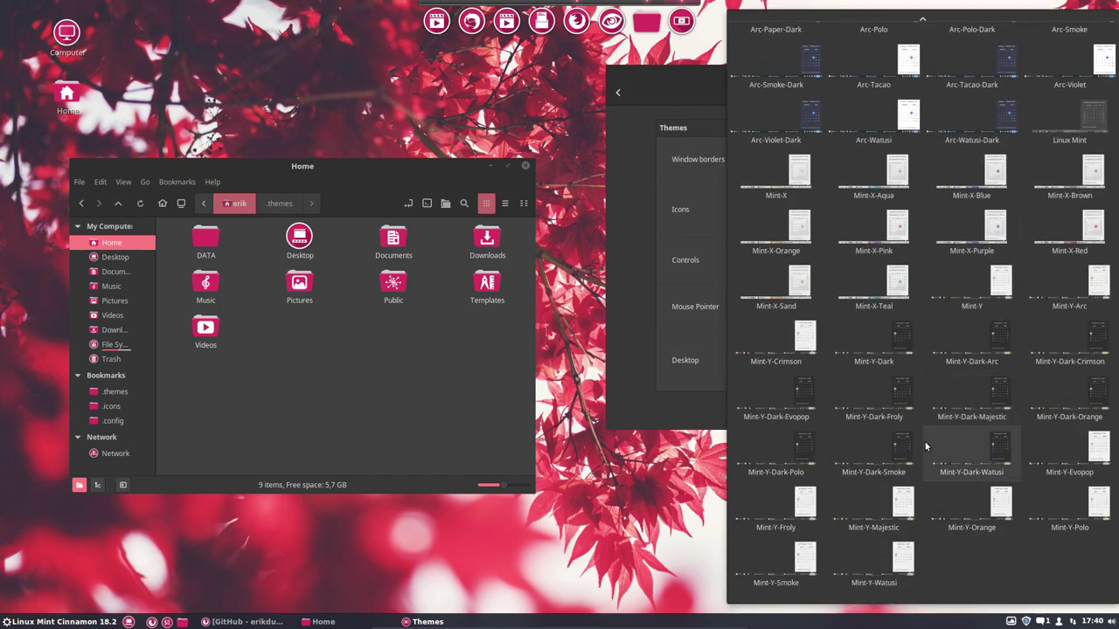
{"action": "left_click", "coordinate": [877, 409]}
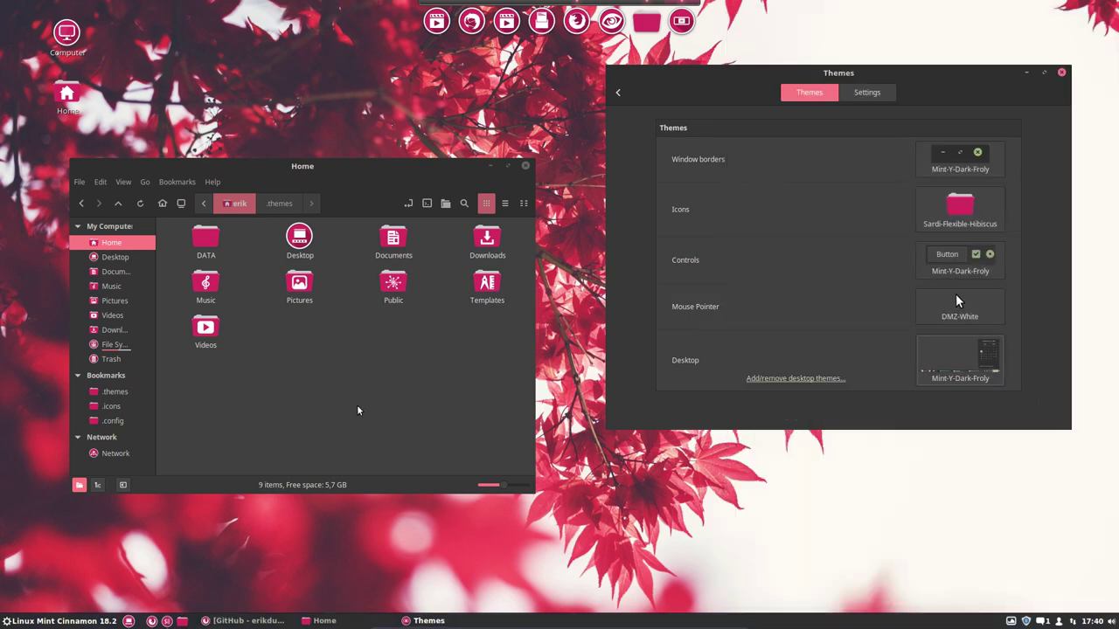
- Set the icon theme to Sardi-Luv-Red
{"action": "left_click", "coordinate": [966, 215]}
{"action": "scroll", "coordinate": [962, 467], "scroll_direction": "down", "scroll_amount": 10}
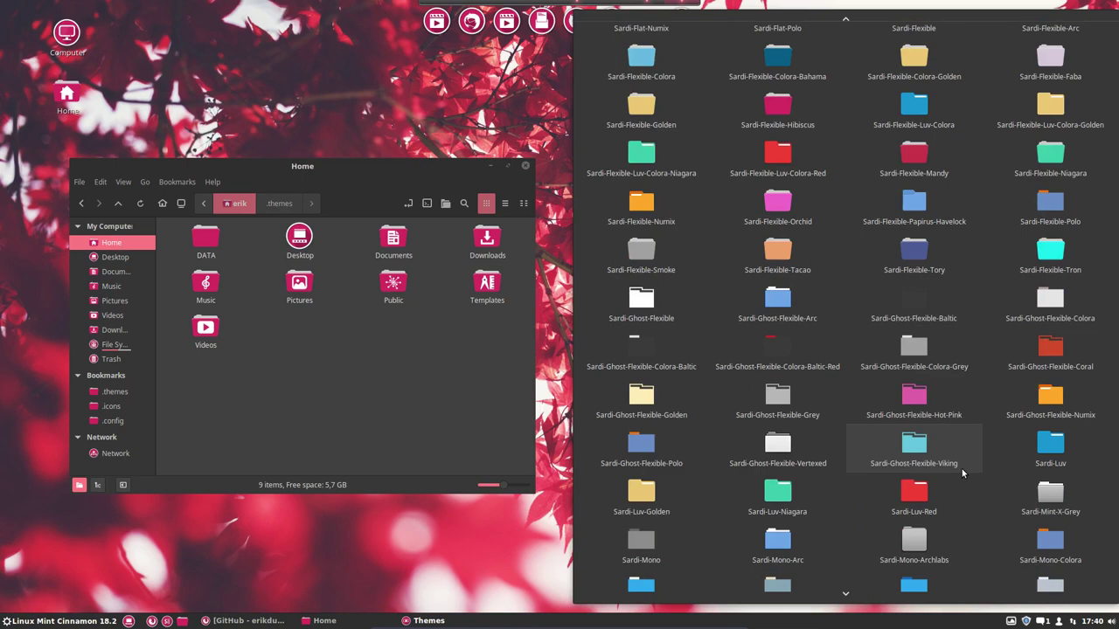
{"action": "left_click", "coordinate": [915, 494]}
- Set the icon theme to Sardi-Mono-Colora-Mandy and briefly open the application menu to check its icons
{"action": "left_click", "coordinate": [963, 205]}
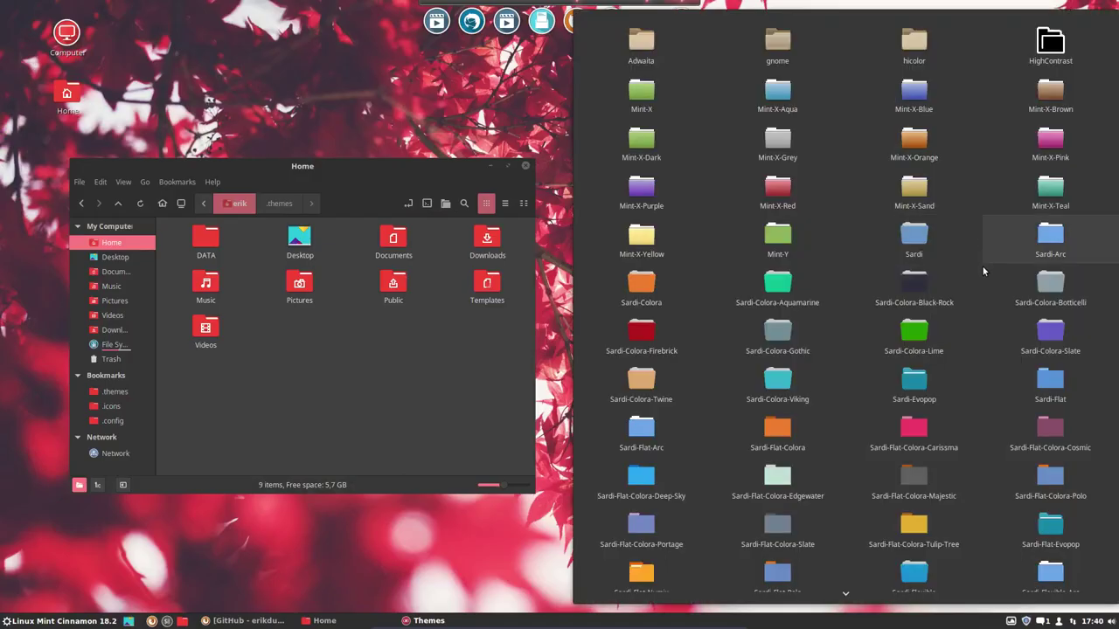
{"action": "scroll", "coordinate": [983, 348], "scroll_direction": "down", "scroll_amount": 10}
{"action": "scroll", "coordinate": [982, 346], "scroll_direction": "down", "scroll_amount": 1}
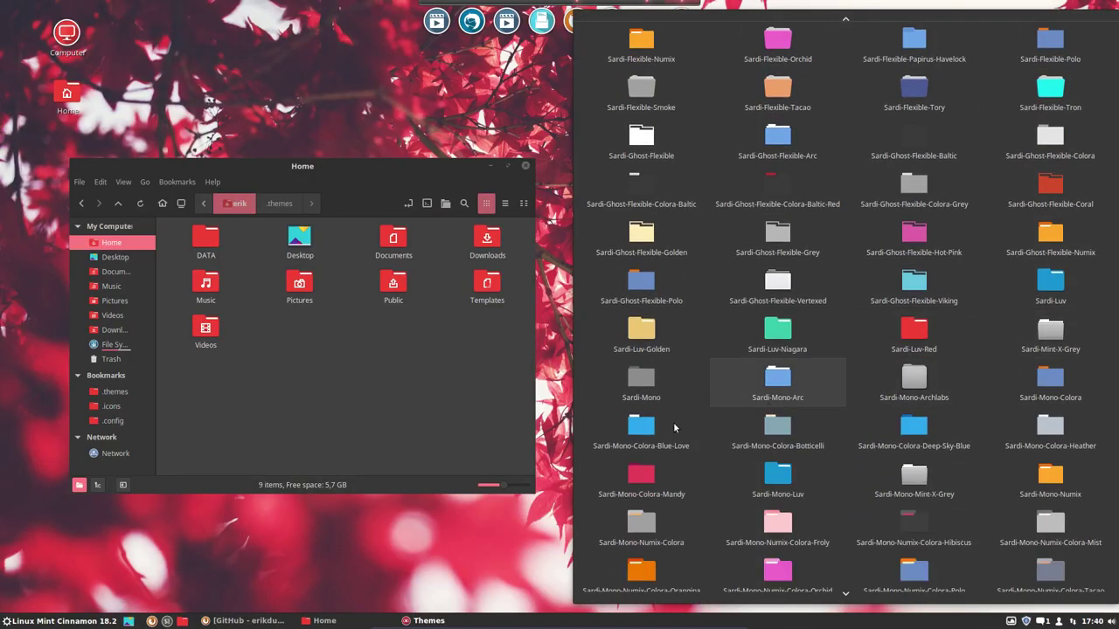
{"action": "left_click", "coordinate": [617, 479]}
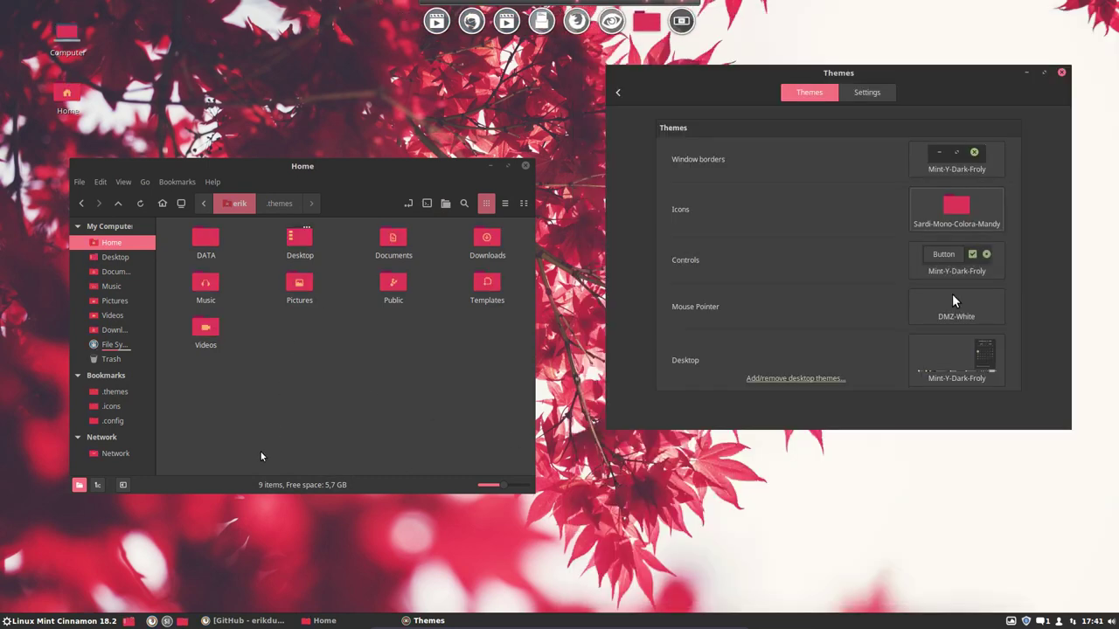
{"action": "key", "text": "super"}
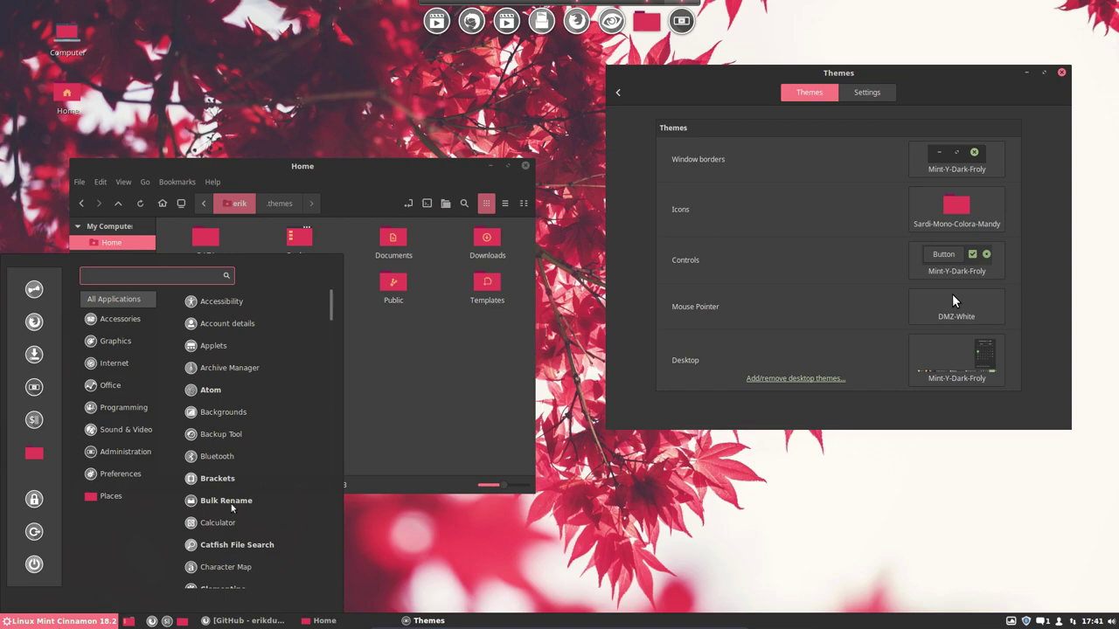
{"action": "key", "text": "Escape"}
- Set the icon theme to Sardi-Mono-Papirus-Colora-Valencia and check its icons in the application menu
{"action": "left_click", "coordinate": [956, 210]}
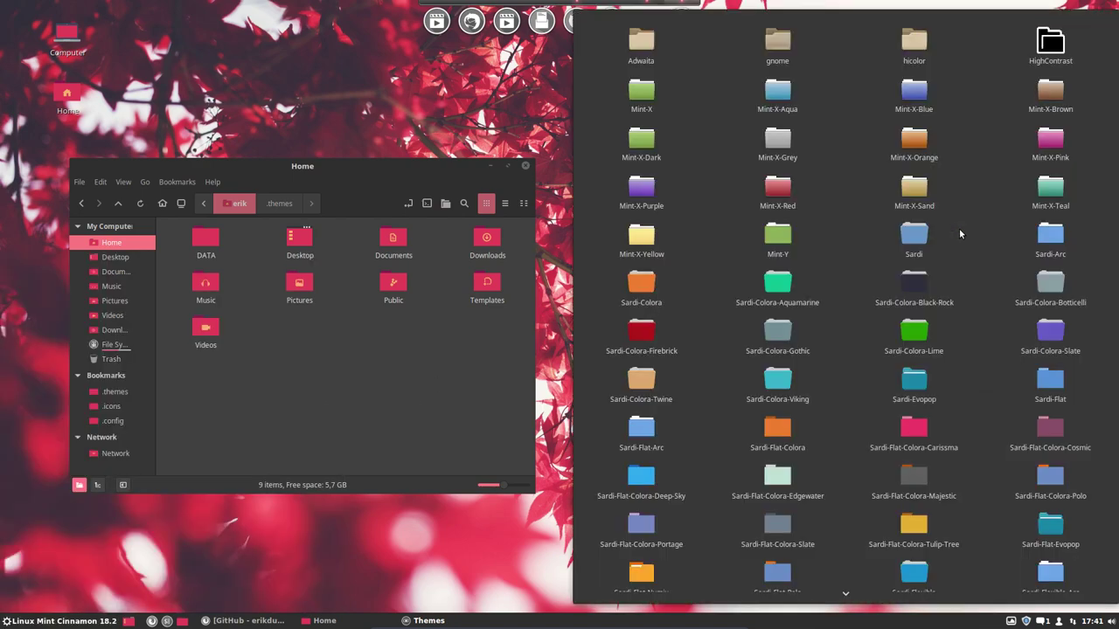
{"action": "scroll", "coordinate": [957, 349], "scroll_direction": "down", "scroll_amount": 15}
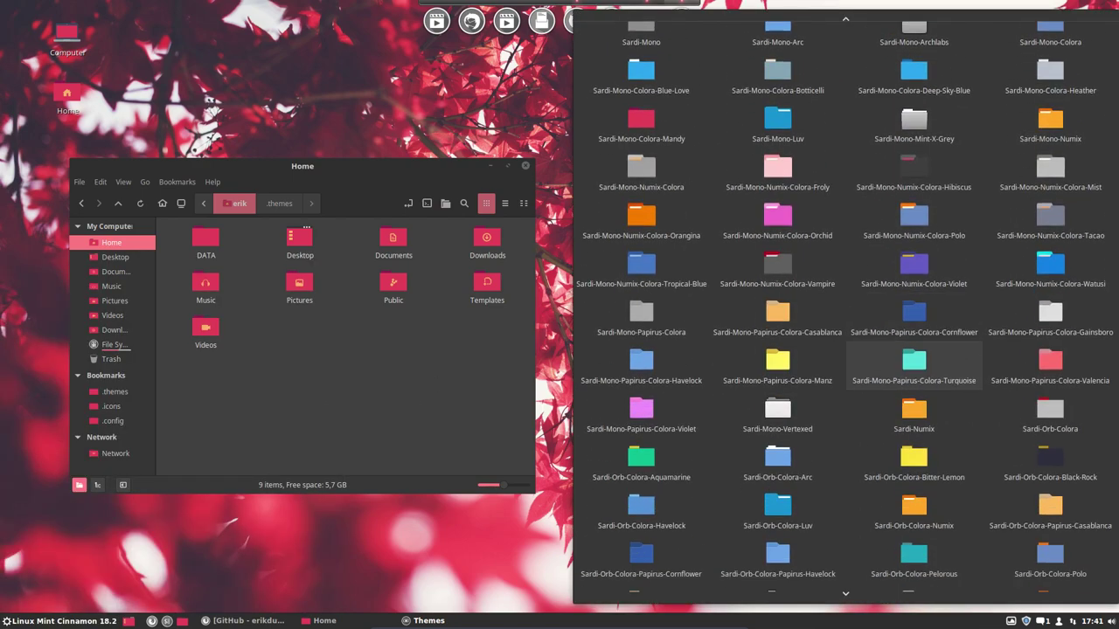
{"action": "left_click", "coordinate": [1046, 278]}
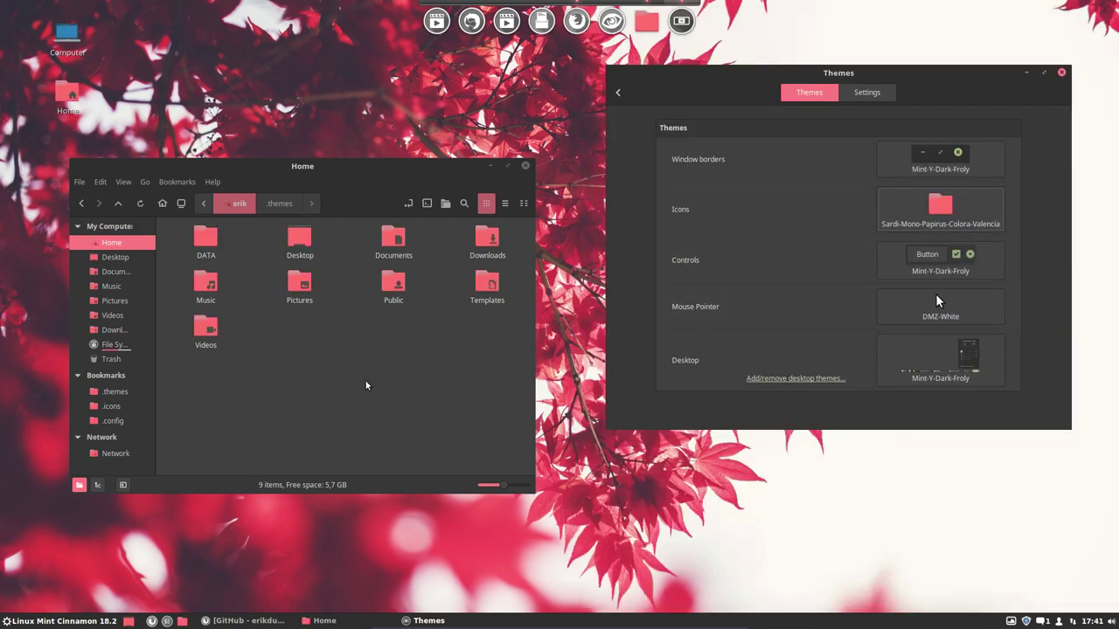
{"action": "key", "text": "super"}
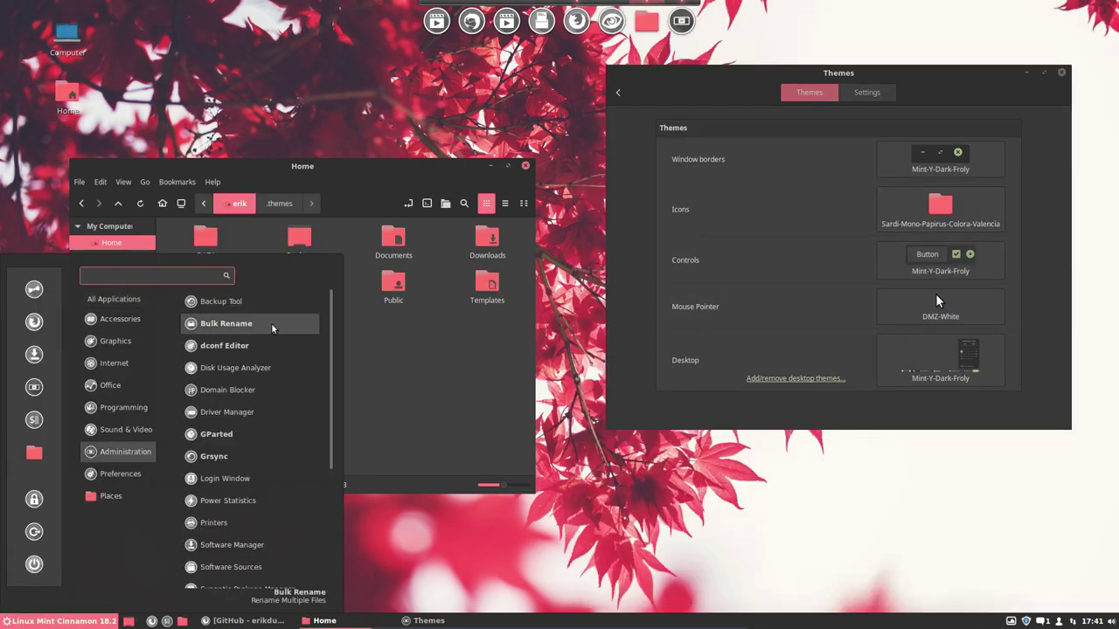
- Set the icon theme to Sardi-Orb-Colora-Valencia and check its icons in the application menu
{"action": "left_click", "coordinate": [976, 209]}
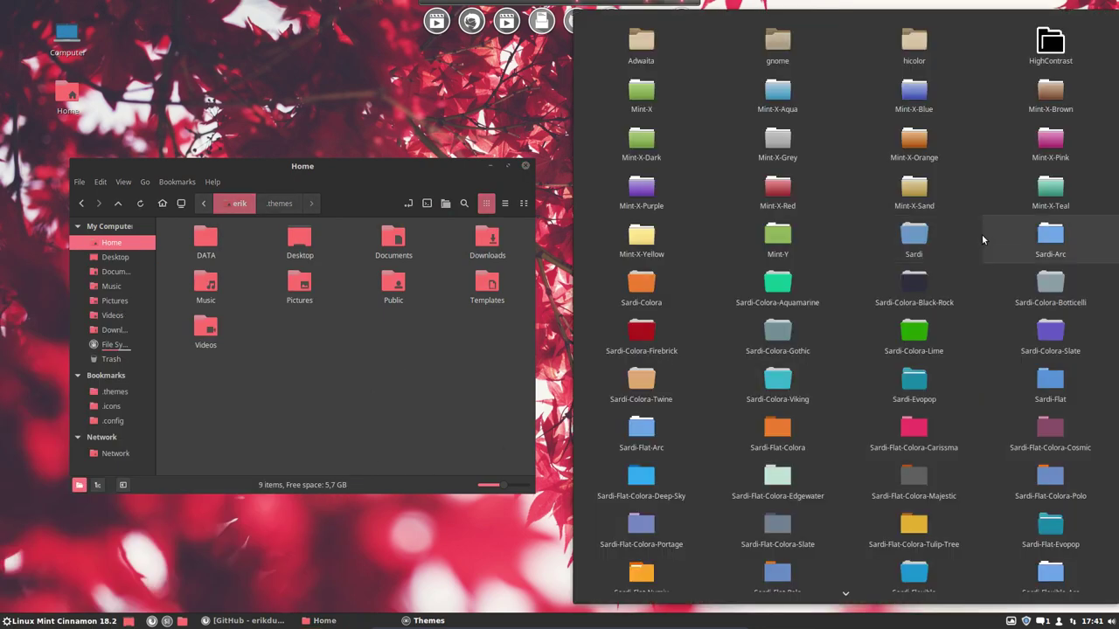
{"action": "scroll", "coordinate": [1015, 435], "scroll_direction": "down", "scroll_amount": 10}
{"action": "scroll", "coordinate": [1015, 434], "scroll_direction": "down", "scroll_amount": 3}
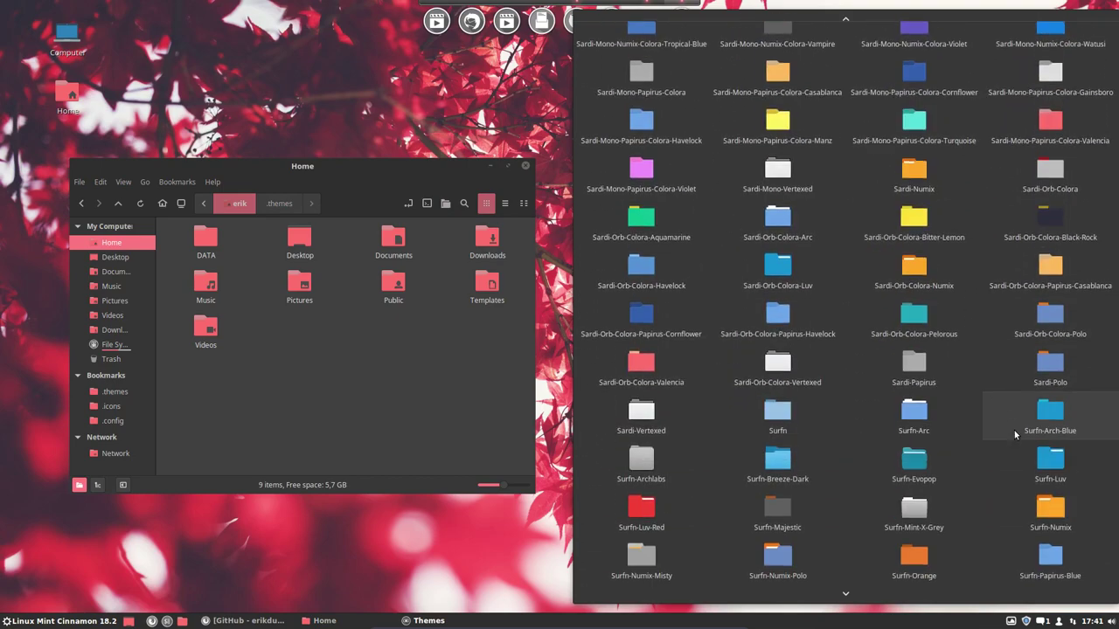
{"action": "left_click", "coordinate": [637, 330]}
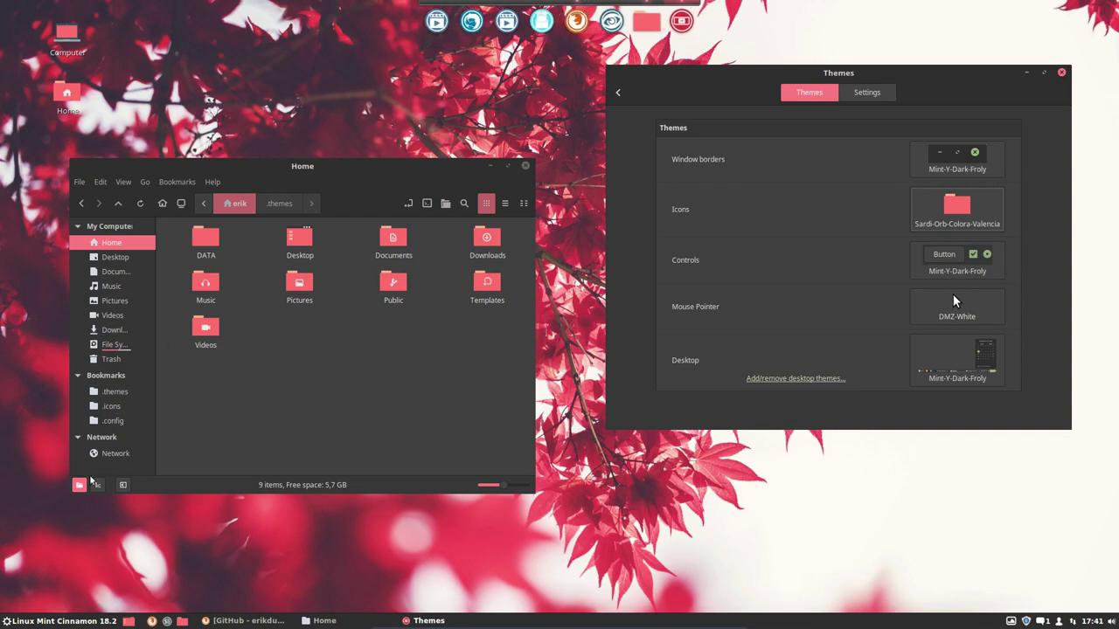
{"action": "left_click", "coordinate": [52, 623]}
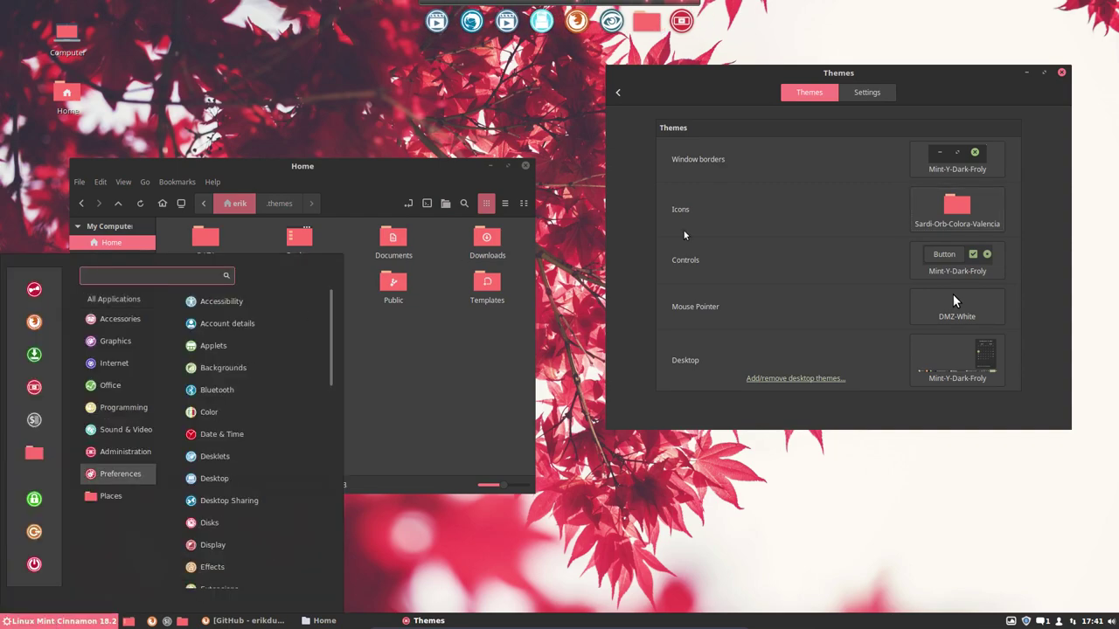
- Set the icon theme to Surfn-Luv-Red and bring the Home file manager window into focus
{"action": "left_click", "coordinate": [953, 219]}
{"action": "scroll", "coordinate": [966, 344], "scroll_direction": "down", "scroll_amount": 20}
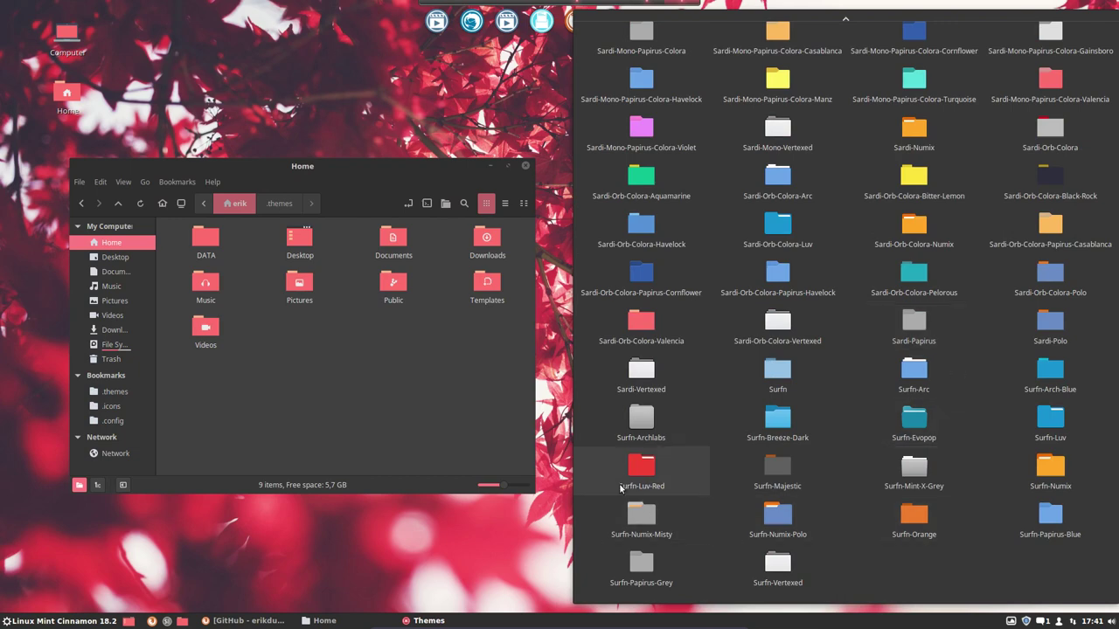
{"action": "left_click", "coordinate": [636, 472]}
{"action": "left_click", "coordinate": [355, 378]}
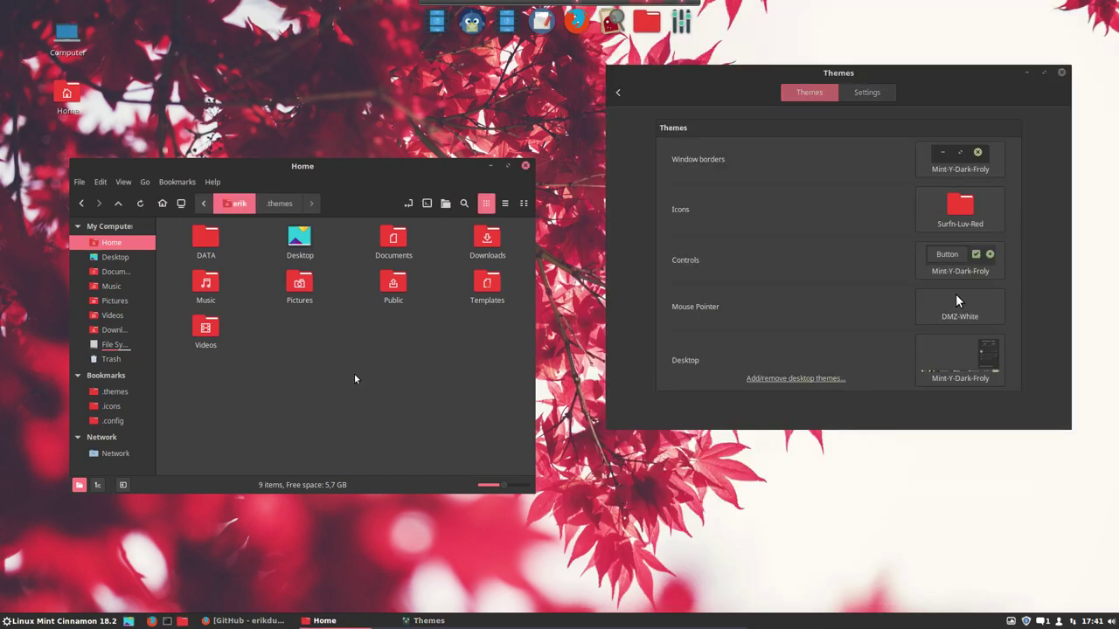
- Switch to the next Variety wallpaper and set the icon theme to Sardi-Flat-Colora-Tulip-Tree
{"action": "left_click", "coordinate": [1015, 622]}
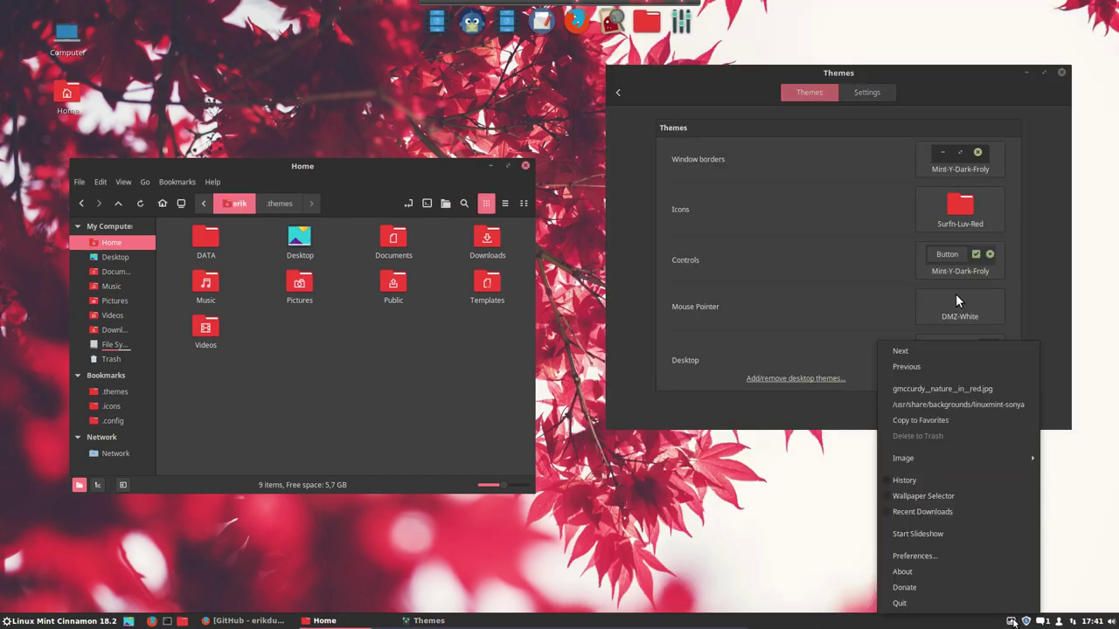
{"action": "left_click", "coordinate": [937, 354]}
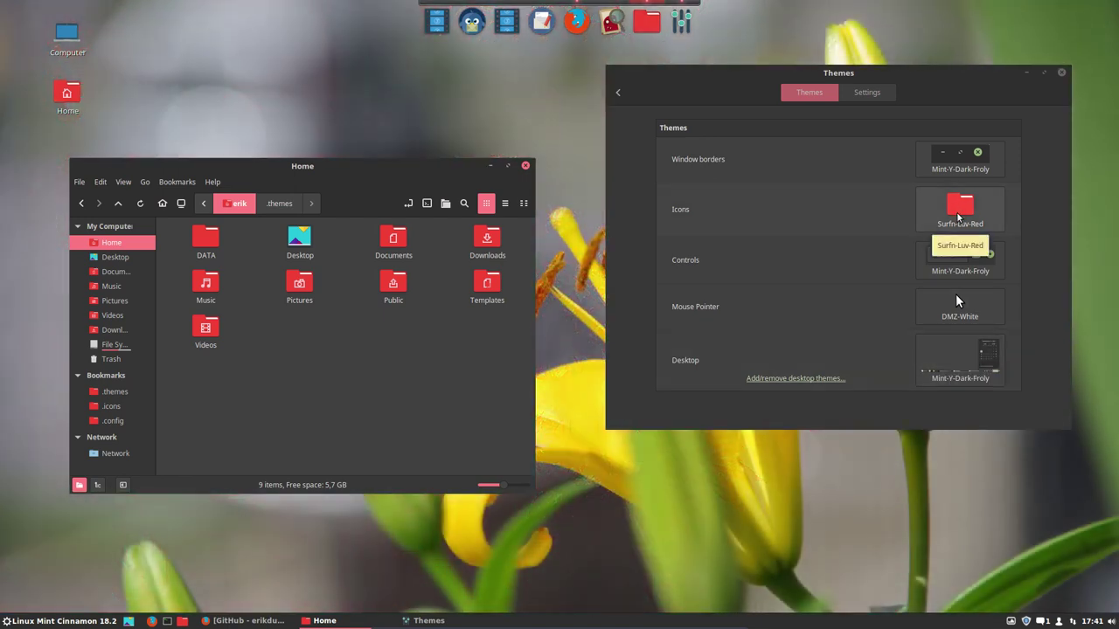
{"action": "left_click", "coordinate": [958, 212]}
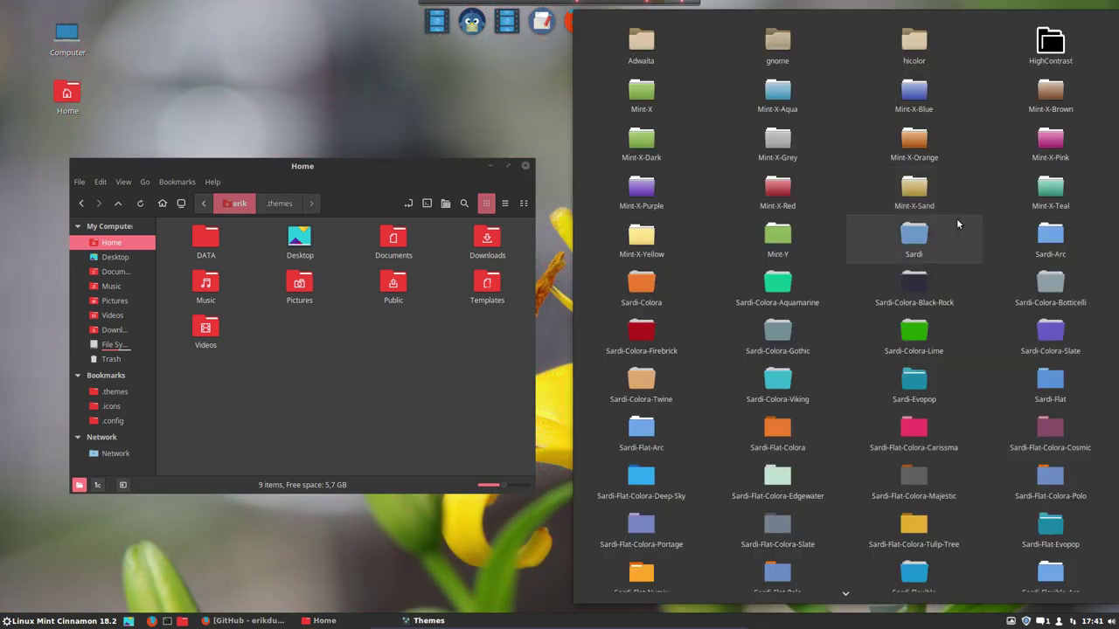
{"action": "left_click", "coordinate": [908, 523]}
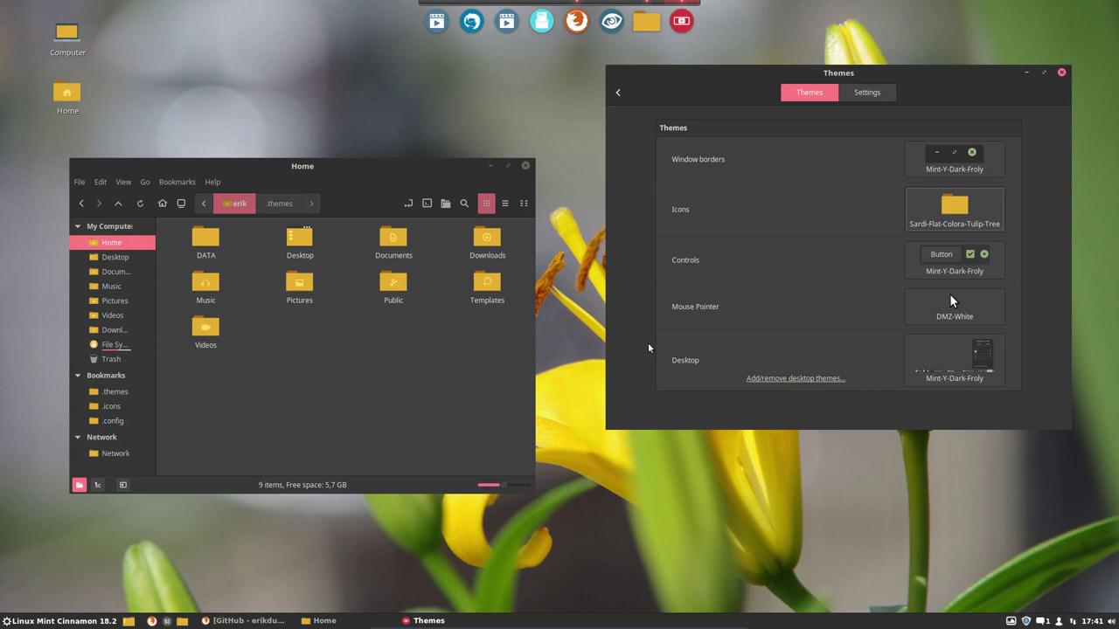
- Move the Themes window slightly lower and set the window borders to Arc-Numix-Dark
{"action": "left_click_drag", "start_coordinate": [749, 73], "coordinate": [778, 178]}
{"action": "left_click", "coordinate": [932, 178]}
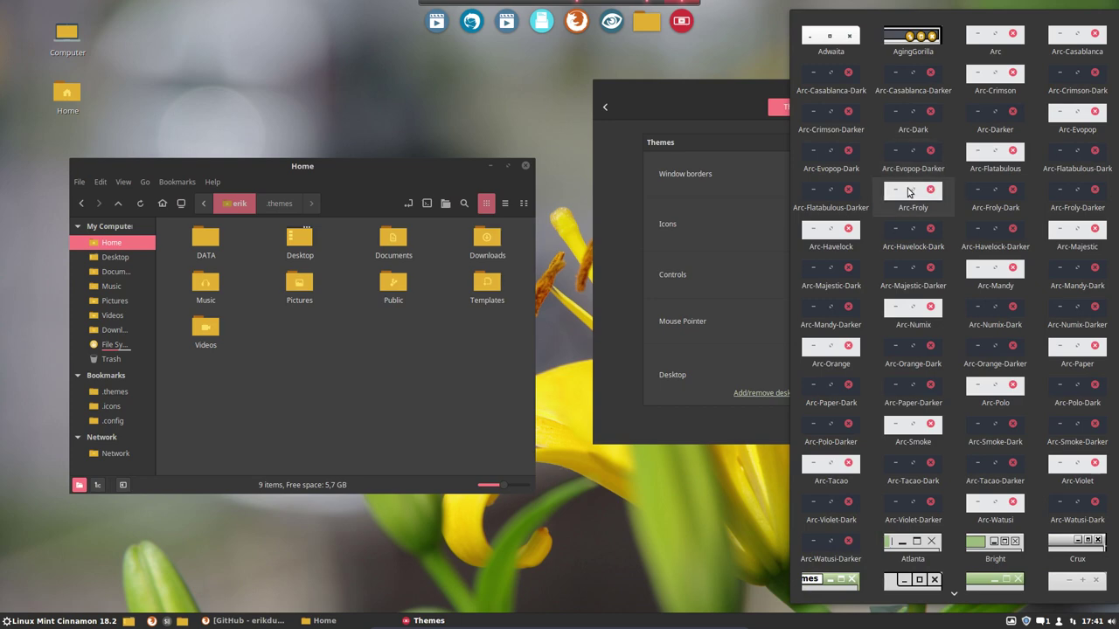
{"action": "left_click", "coordinate": [983, 309]}
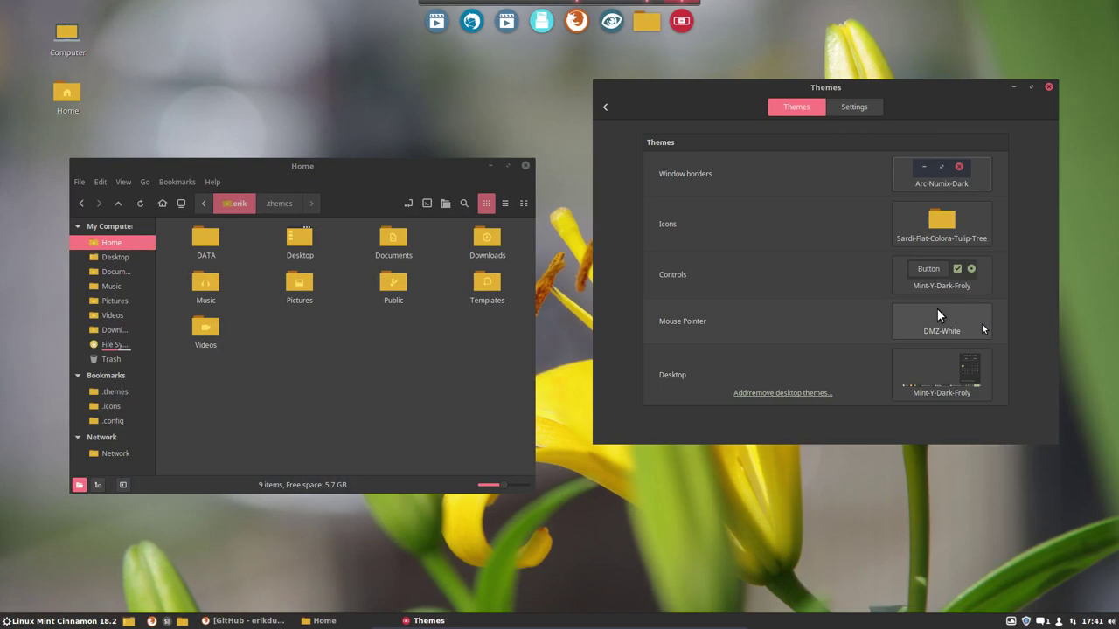
- Try the Arc-Numix-Dark controls, switch the controls to Arc-Numix and bring the Home file manager window into focus
{"action": "left_click", "coordinate": [977, 276]}
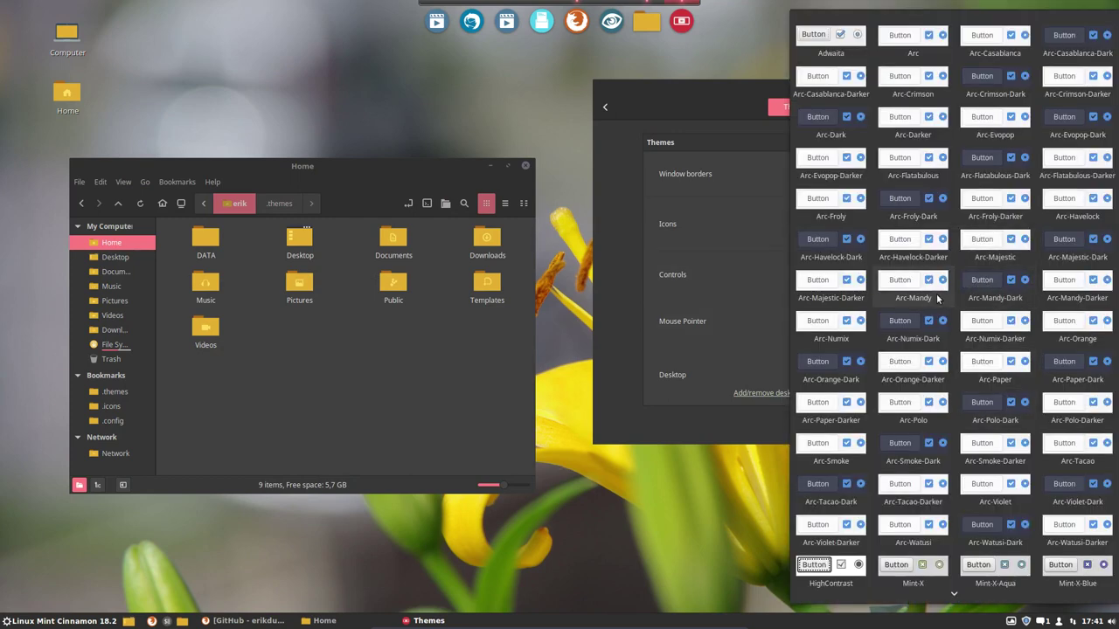
{"action": "left_click", "coordinate": [932, 320]}
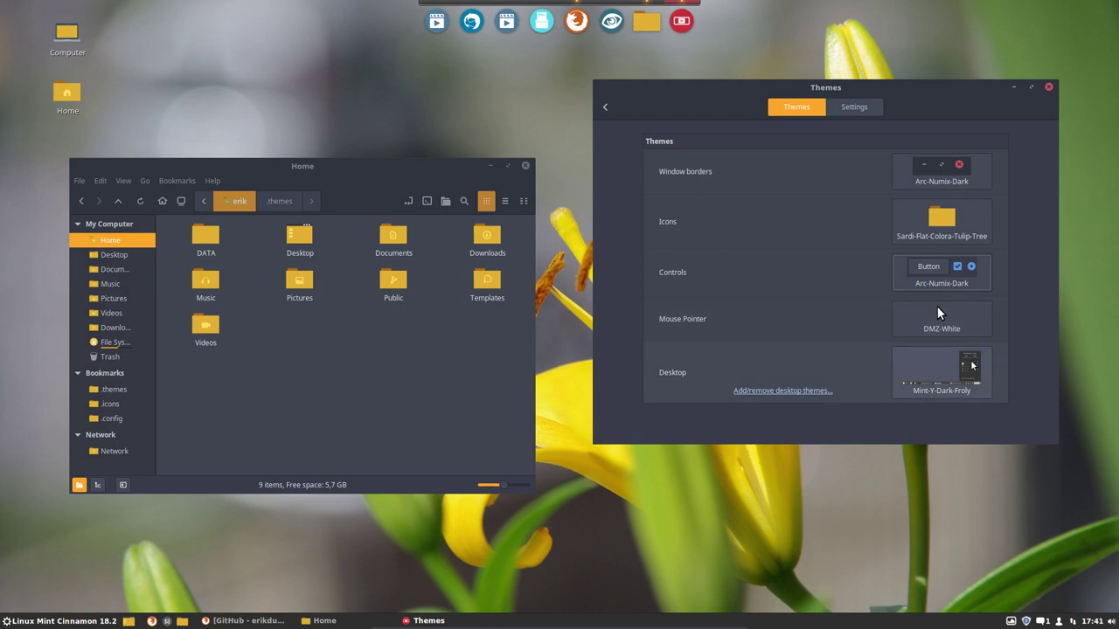
{"action": "left_click", "coordinate": [953, 278]}
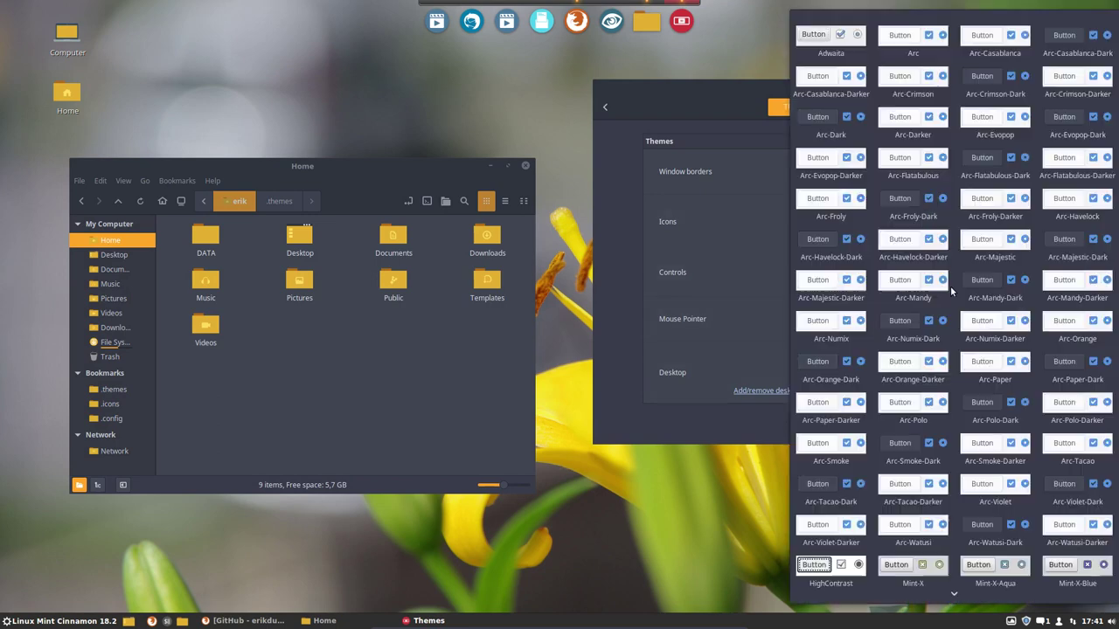
{"action": "left_click", "coordinate": [860, 323]}
{"action": "left_click", "coordinate": [344, 173]}
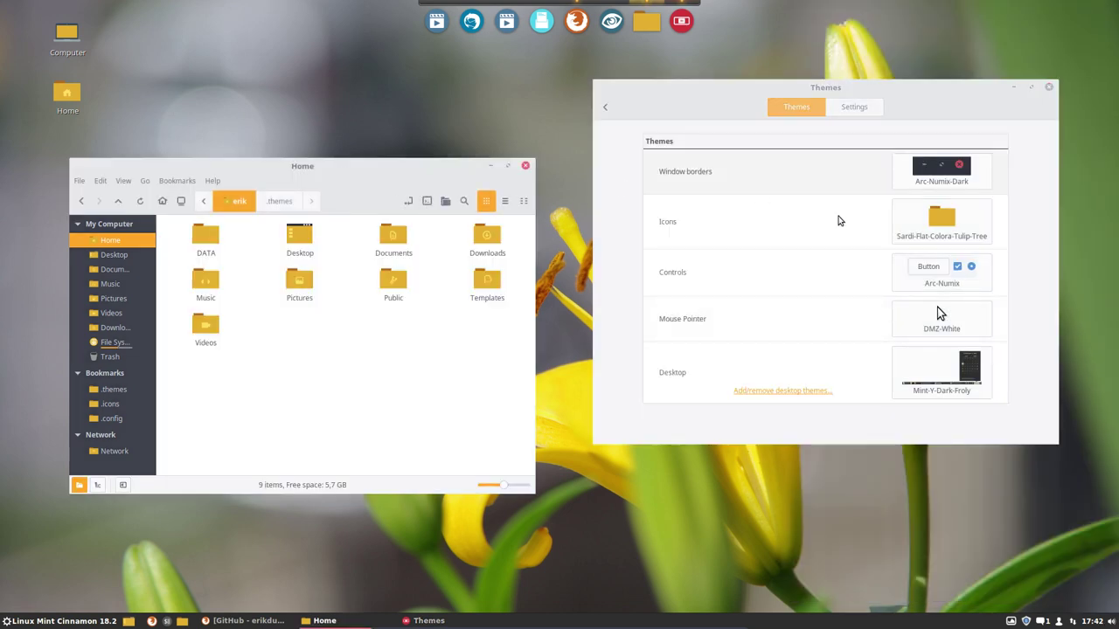
- Set the desktop theme to Arc-Numix-Dark
{"action": "left_click", "coordinate": [932, 365]}
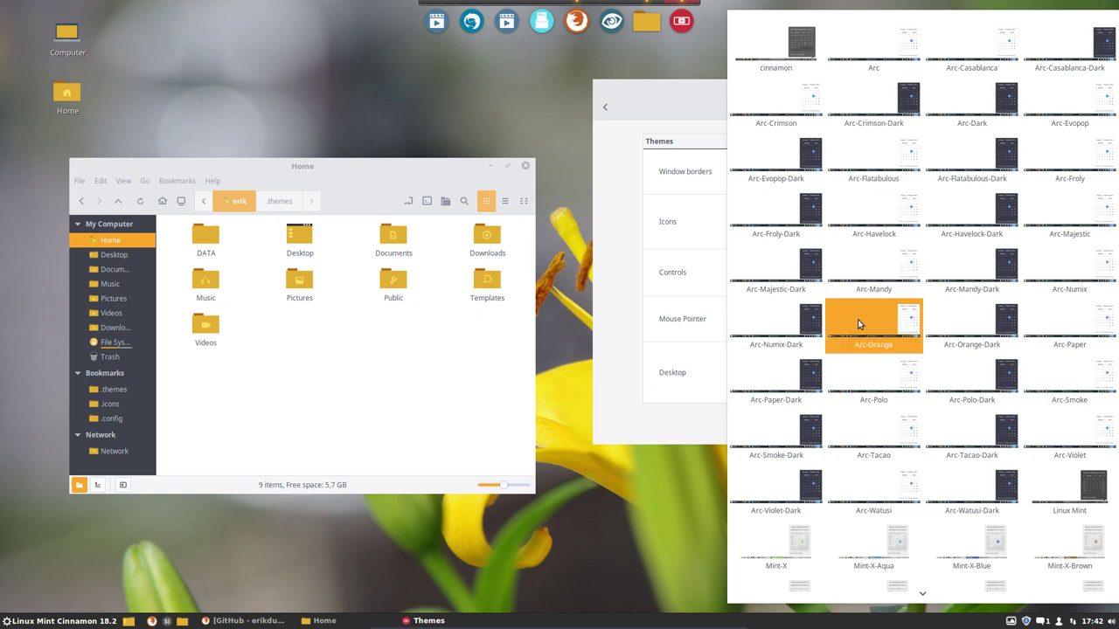
{"action": "left_click", "coordinate": [820, 320]}
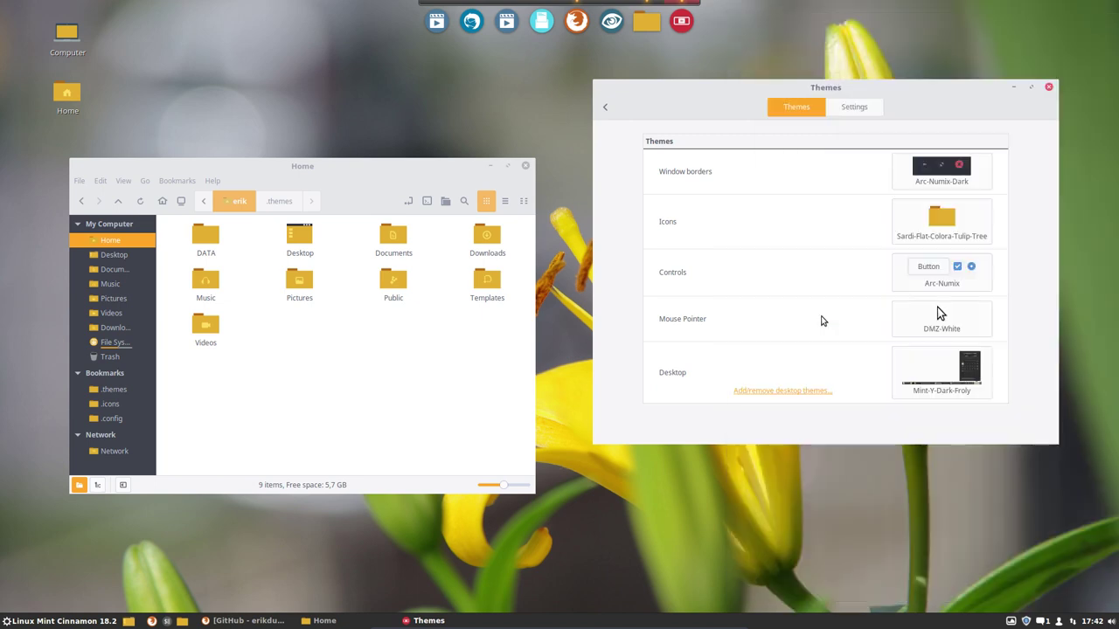
- Set the desktop theme to Arc-Numix, opening the application menu before and after the change to compare its look
{"action": "key", "text": "super"}
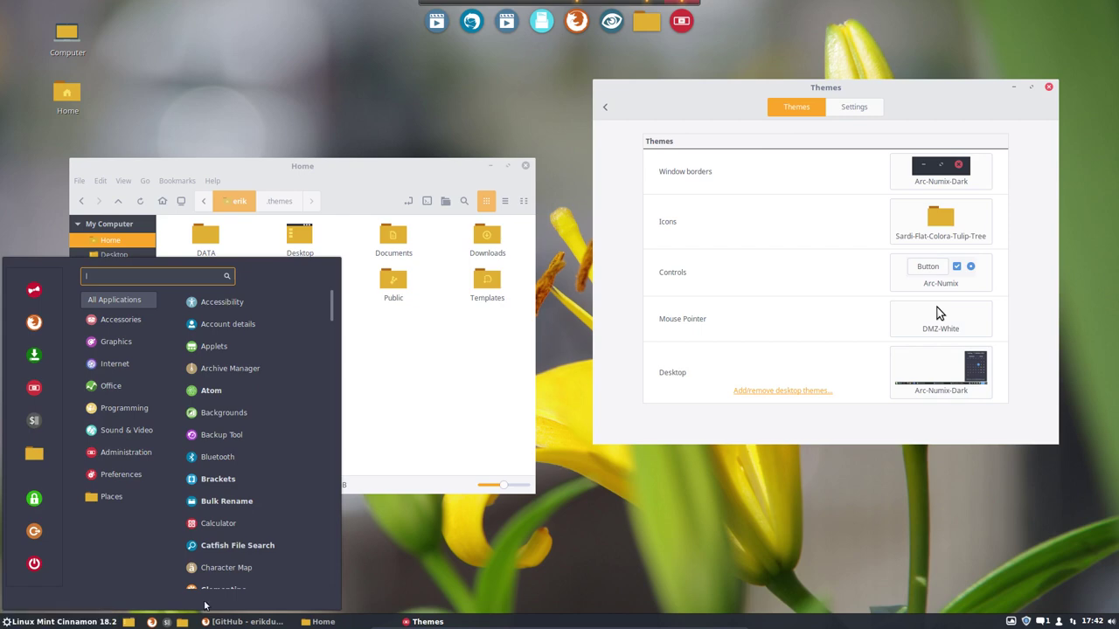
{"action": "left_click", "coordinate": [953, 385]}
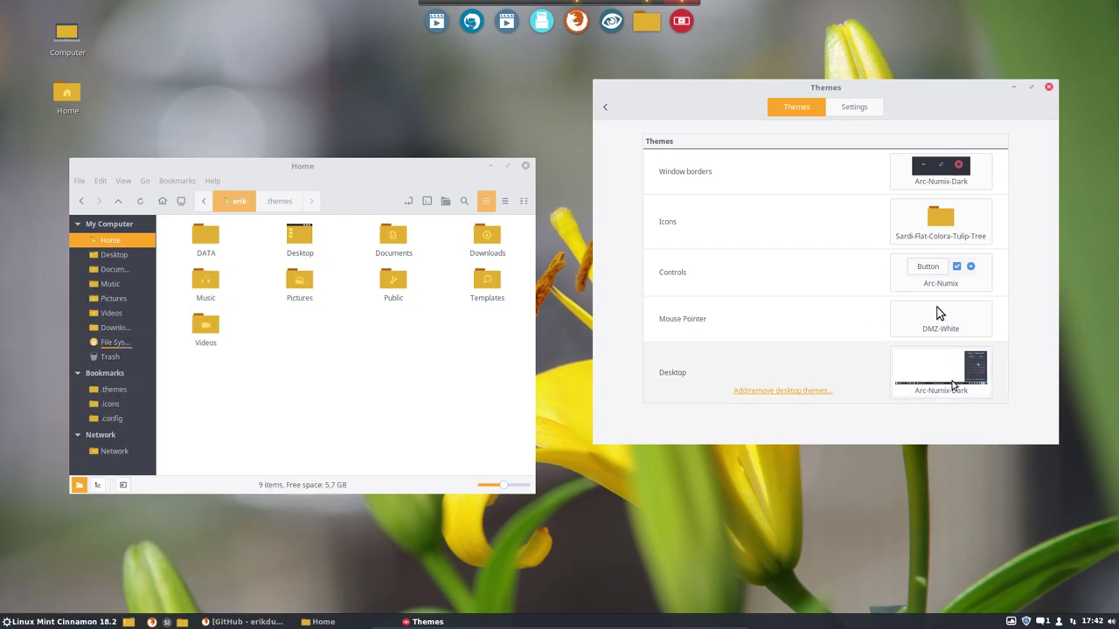
{"action": "left_click", "coordinate": [953, 385]}
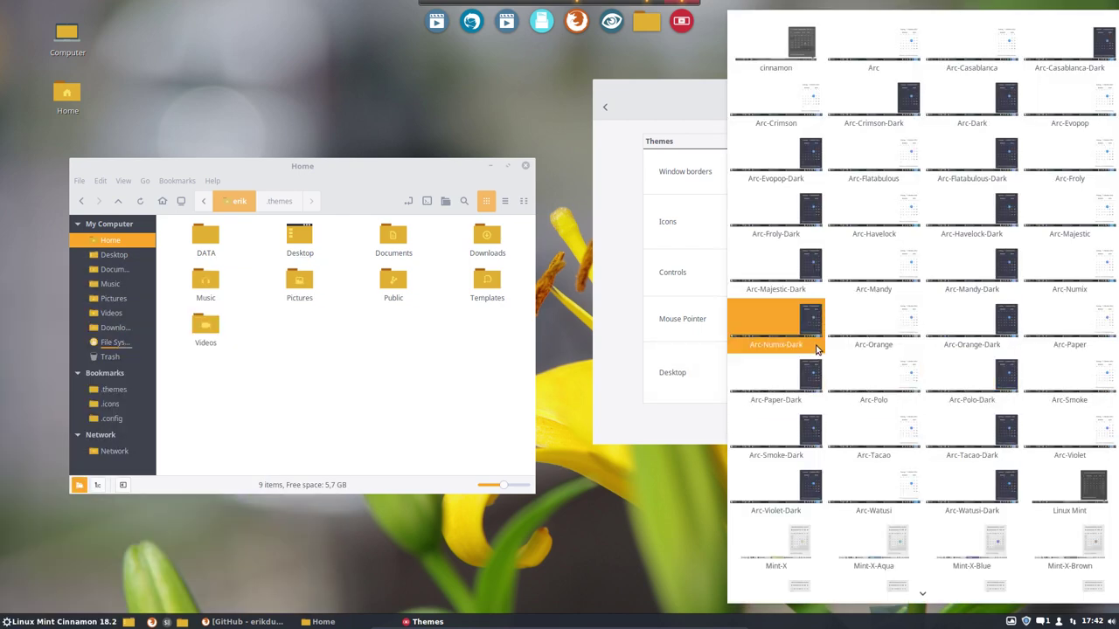
{"action": "left_click", "coordinate": [1103, 275]}
{"action": "left_click", "coordinate": [77, 621]}
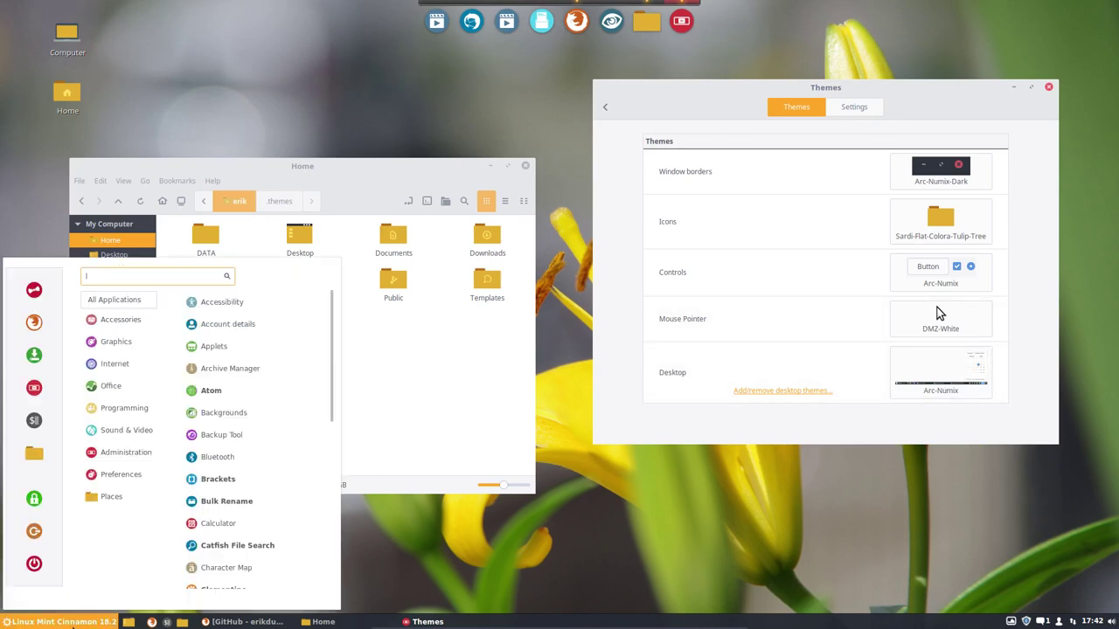
{"action": "left_click", "coordinate": [77, 622]}
{"action": "left_click", "coordinate": [75, 622]}
{"action": "left_click", "coordinate": [75, 623]}
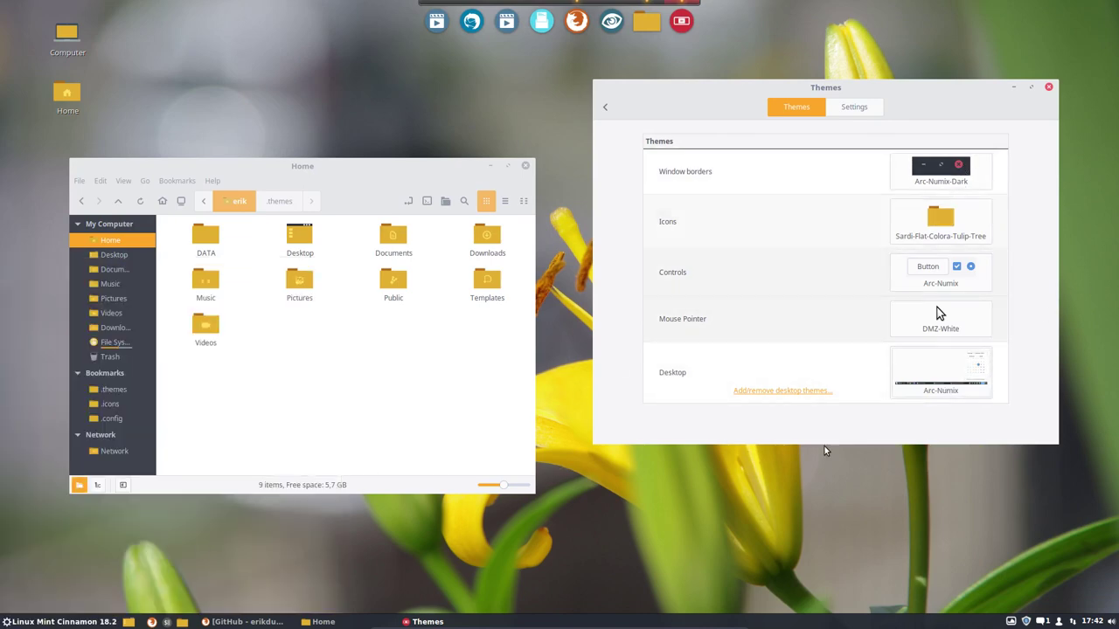
- Switch to the next Variety wallpaper and set the icon theme to Sardi-Colora-Lime
{"action": "left_click", "coordinate": [1012, 621]}
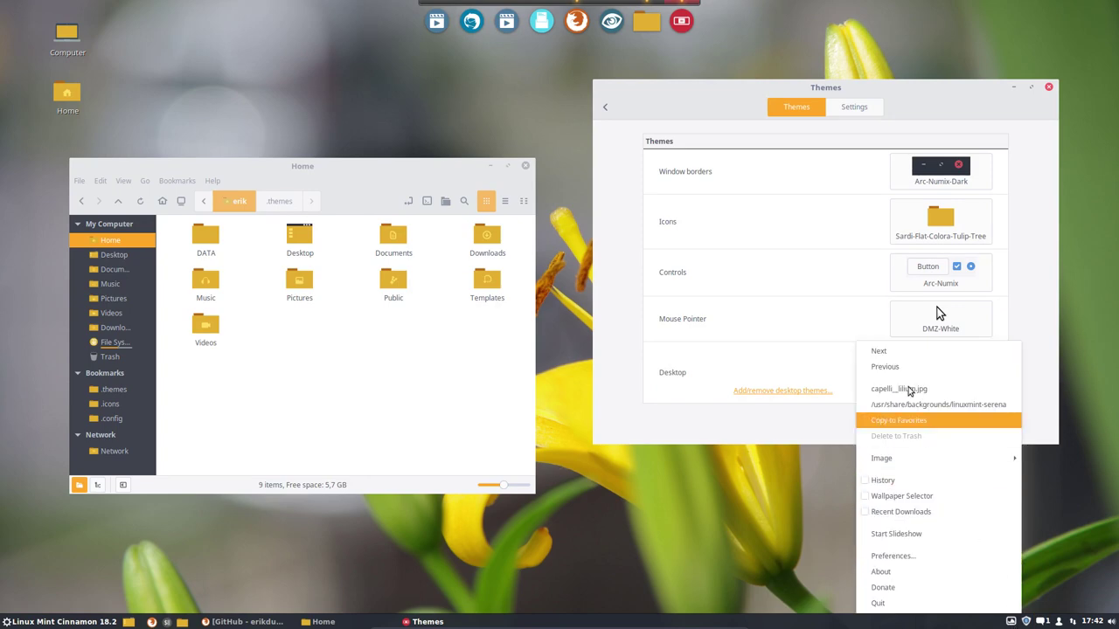
{"action": "left_click", "coordinate": [902, 349]}
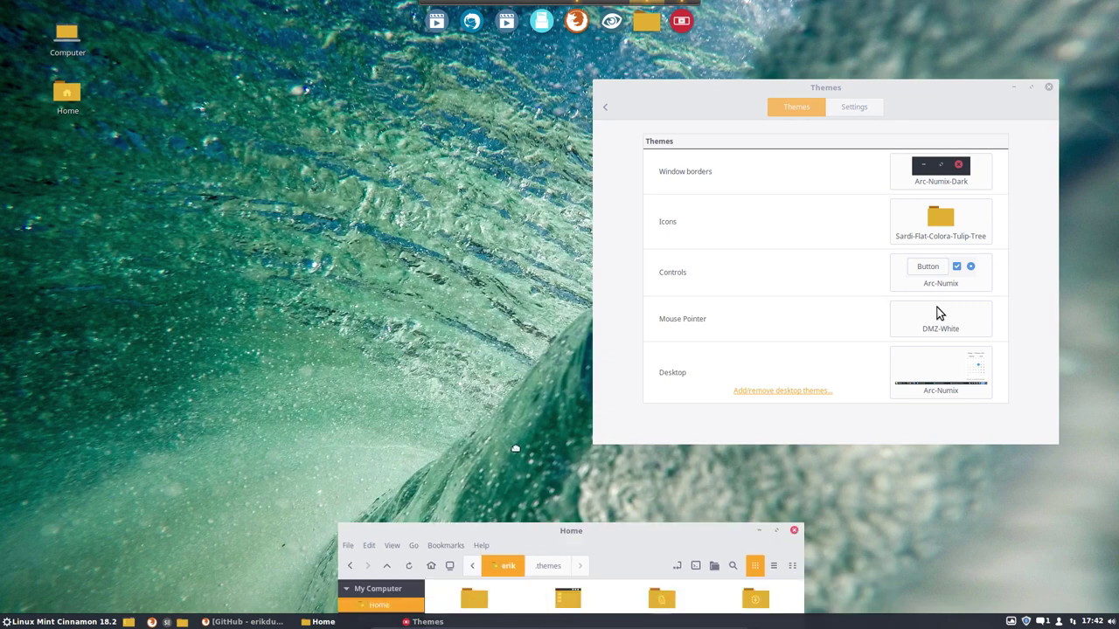
{"action": "left_click", "coordinate": [973, 230]}
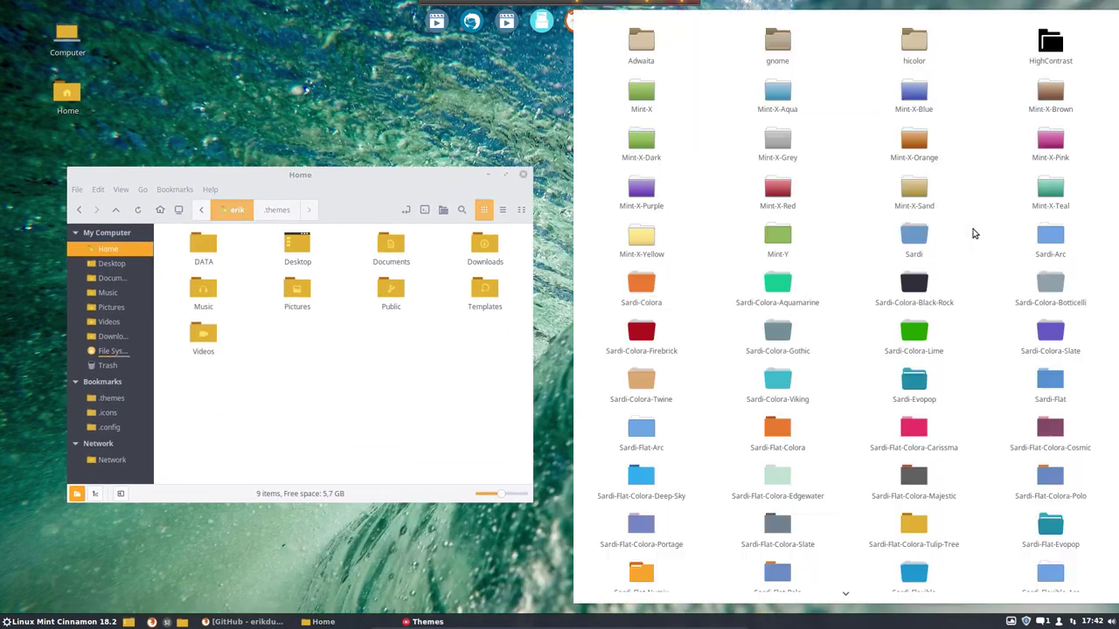
{"action": "left_click", "coordinate": [919, 348]}
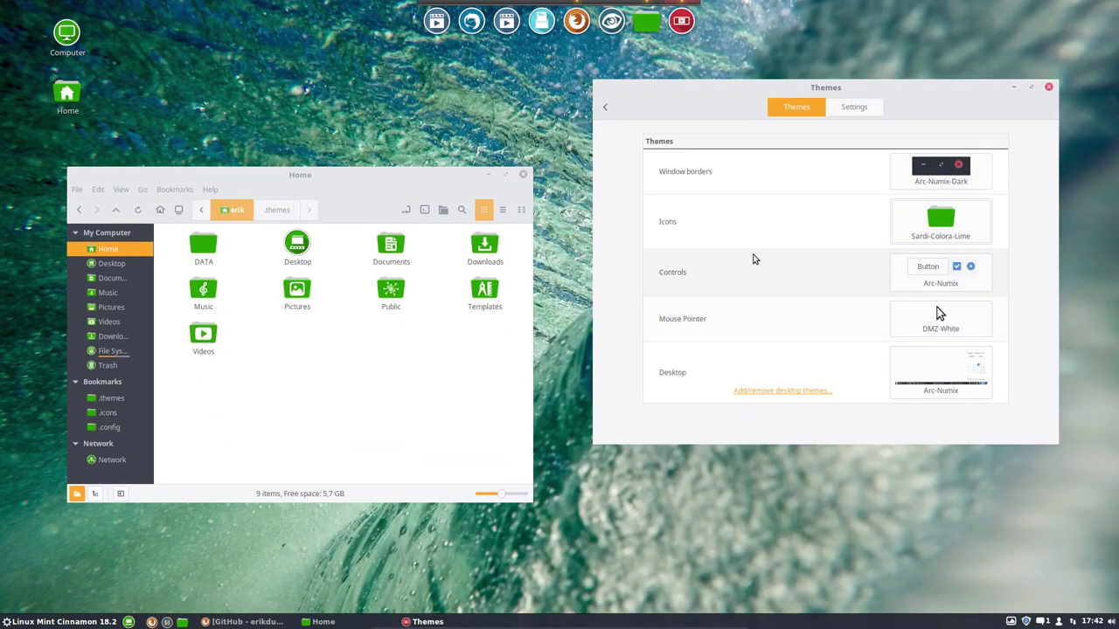
- Set the icon theme to Sardi-Colora-Aquamarine and bring the Home file manager window into focus
{"action": "left_click", "coordinate": [958, 241]}
{"action": "left_click", "coordinate": [778, 286]}
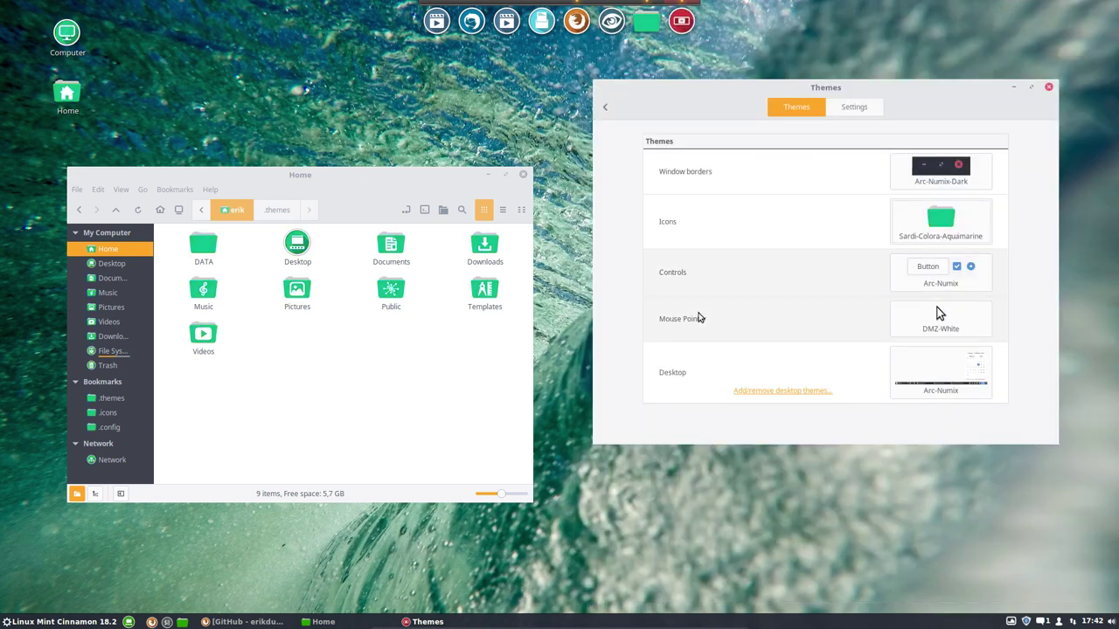
{"action": "left_click", "coordinate": [414, 194]}
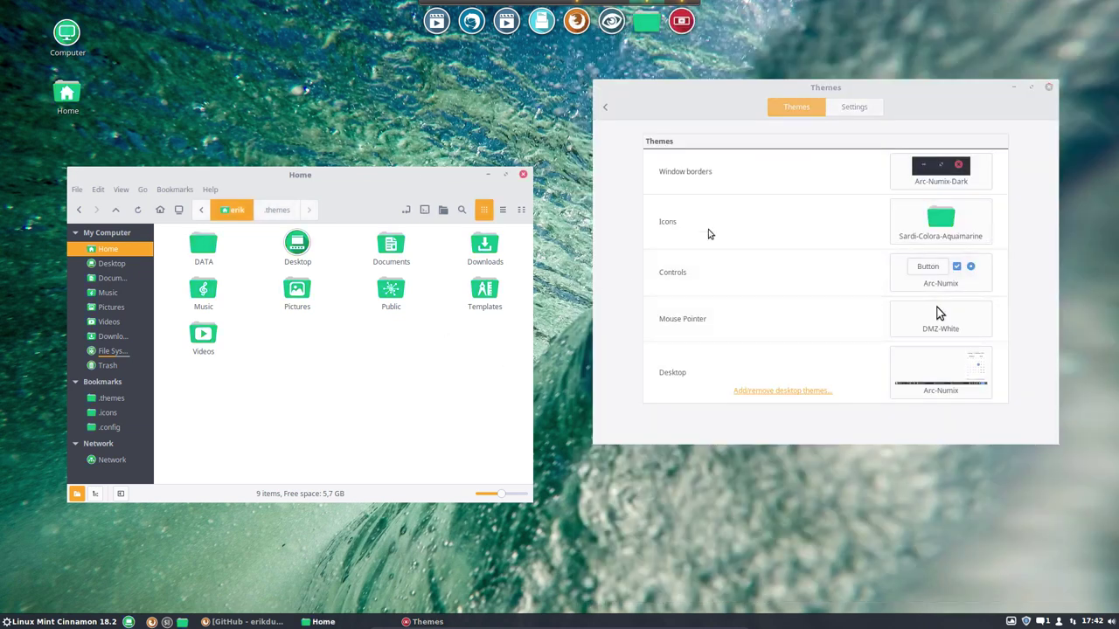
- Set both the window borders and the controls to Arc-Evopop-Dark
{"action": "left_click", "coordinate": [951, 172]}
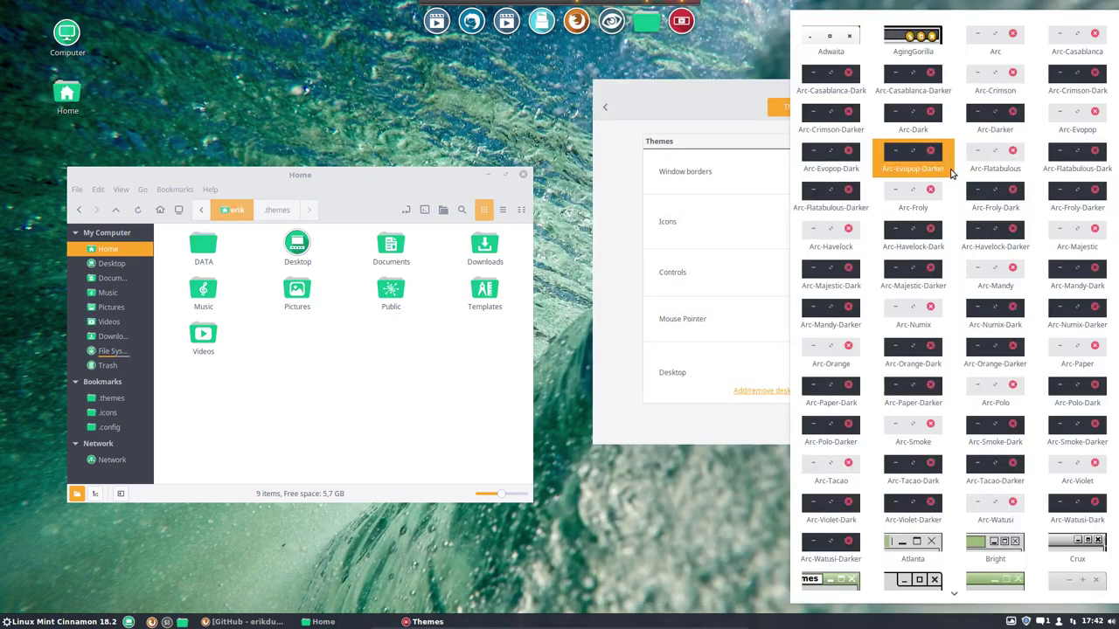
{"action": "left_click", "coordinate": [1024, 167]}
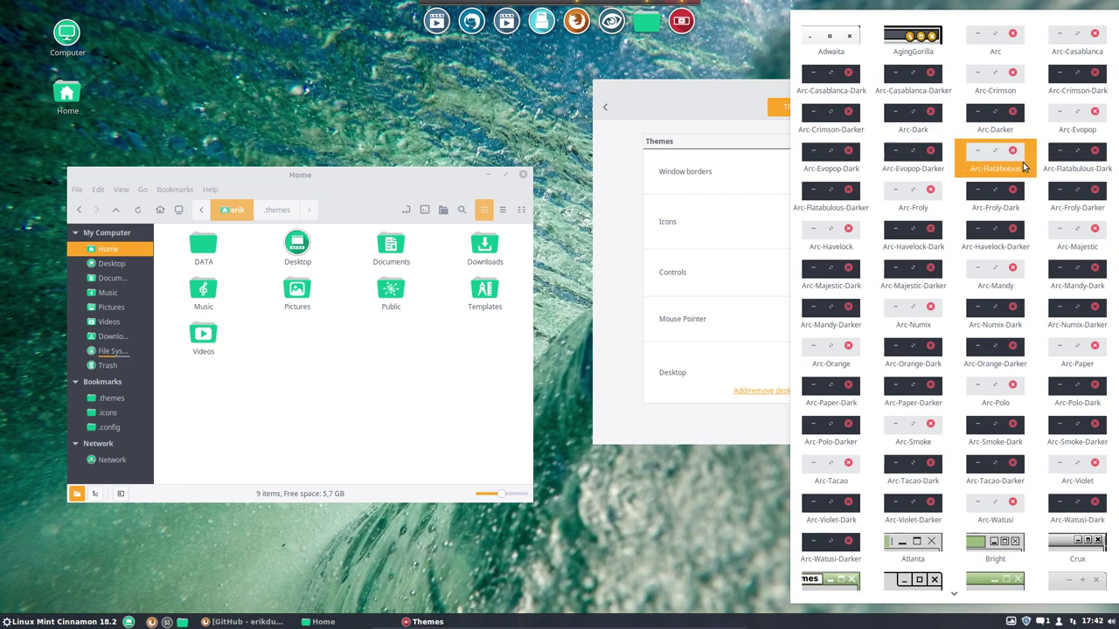
{"action": "left_click", "coordinate": [831, 160]}
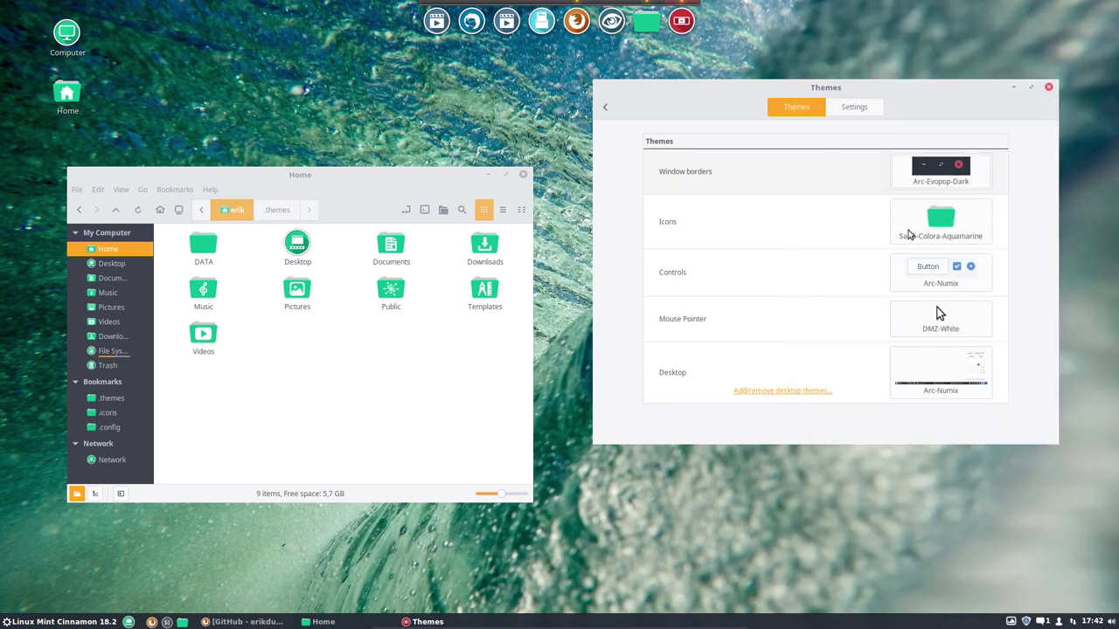
{"action": "left_click", "coordinate": [940, 280]}
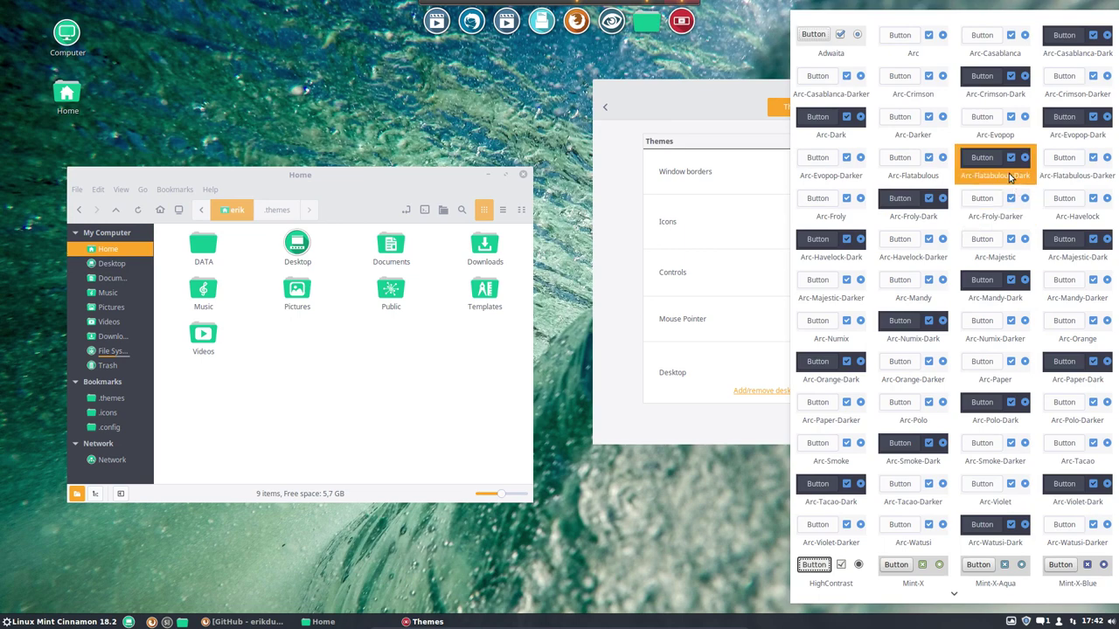
{"action": "left_click", "coordinate": [1077, 123]}
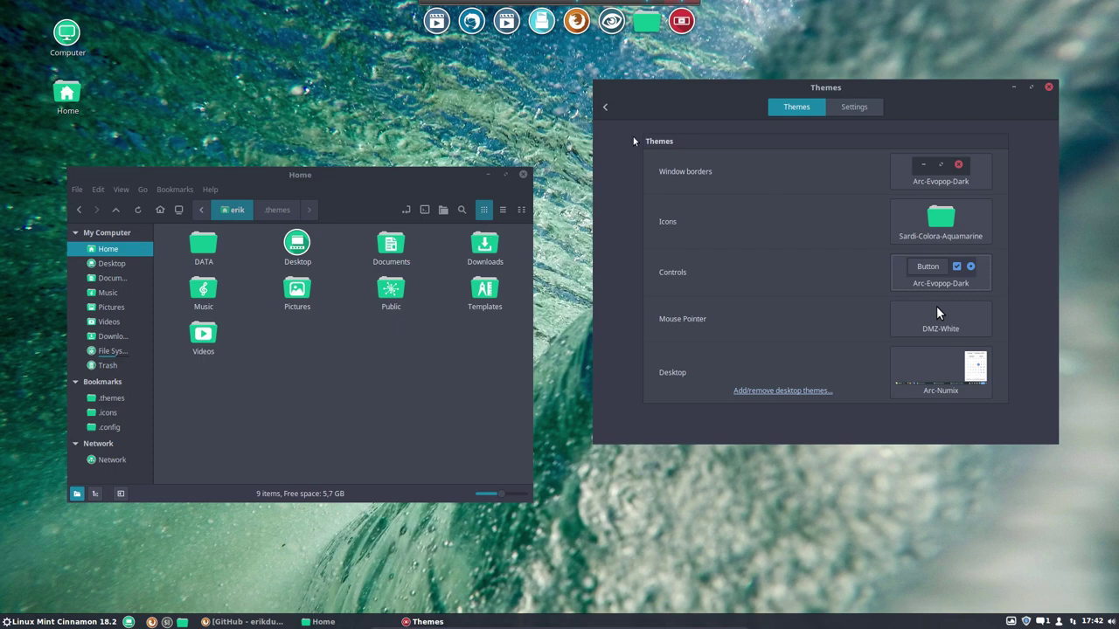
- Set the desktop theme to Arc-Evopop-Dark and check its look in the application menu
{"action": "left_click", "coordinate": [940, 374]}
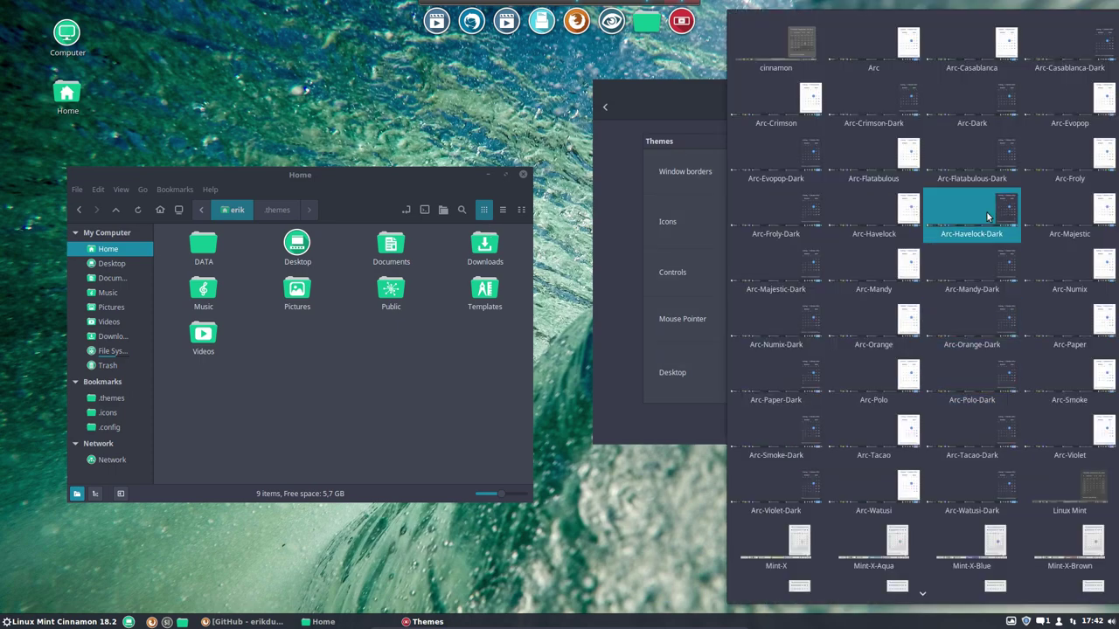
{"action": "left_click", "coordinate": [808, 151]}
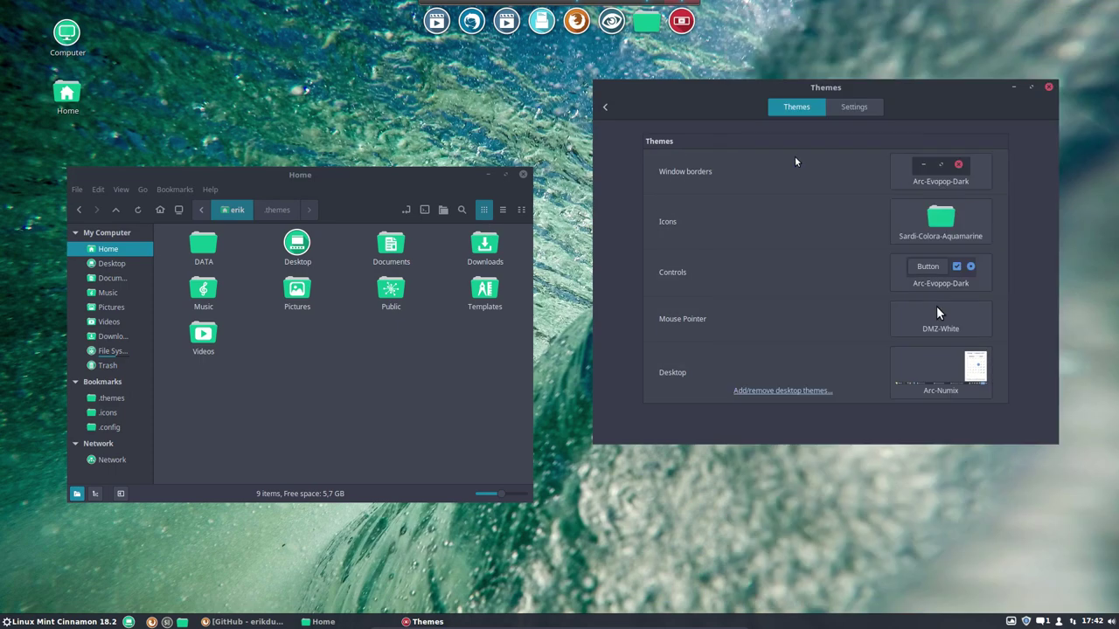
{"action": "key", "text": "super"}
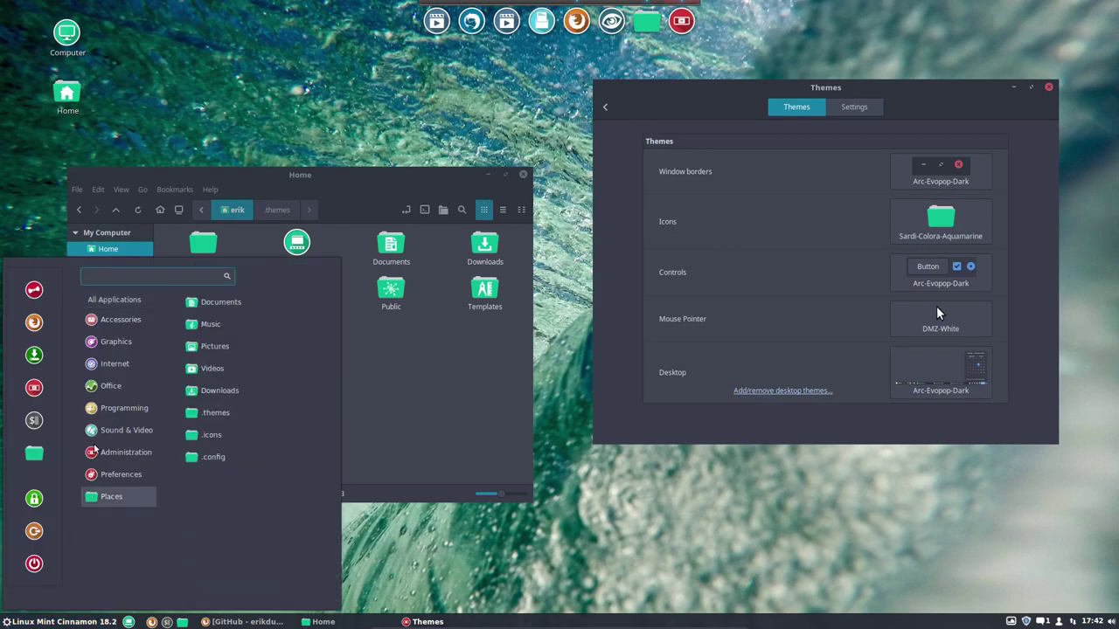
{"action": "left_click", "coordinate": [954, 234]}
- Set the icon theme to Sardi-Evopop and move the Home and Themes windows lower on the desktop
{"action": "left_click", "coordinate": [952, 234]}
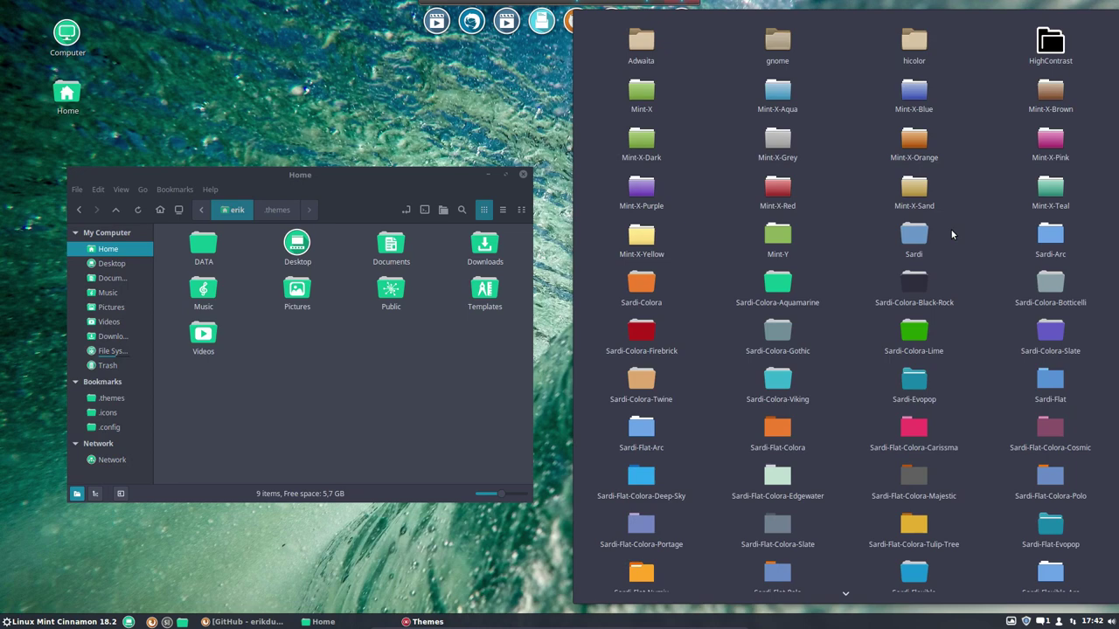
{"action": "left_click", "coordinate": [930, 394]}
{"action": "left_click_drag", "start_coordinate": [374, 221], "coordinate": [341, 299]}
{"action": "left_click_drag", "start_coordinate": [805, 92], "coordinate": [959, 455]}
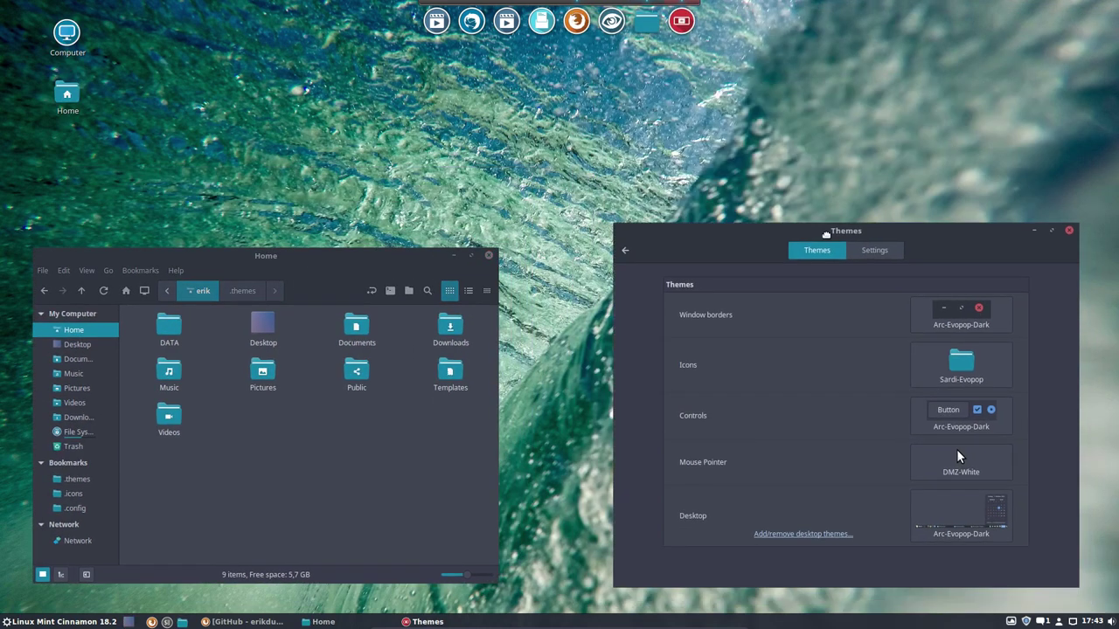
- Try the Sardi-Flat-Colora-Edgewater and Sardi-Flexible-Niagara icon themes one after the other
{"action": "left_click", "coordinate": [989, 382]}
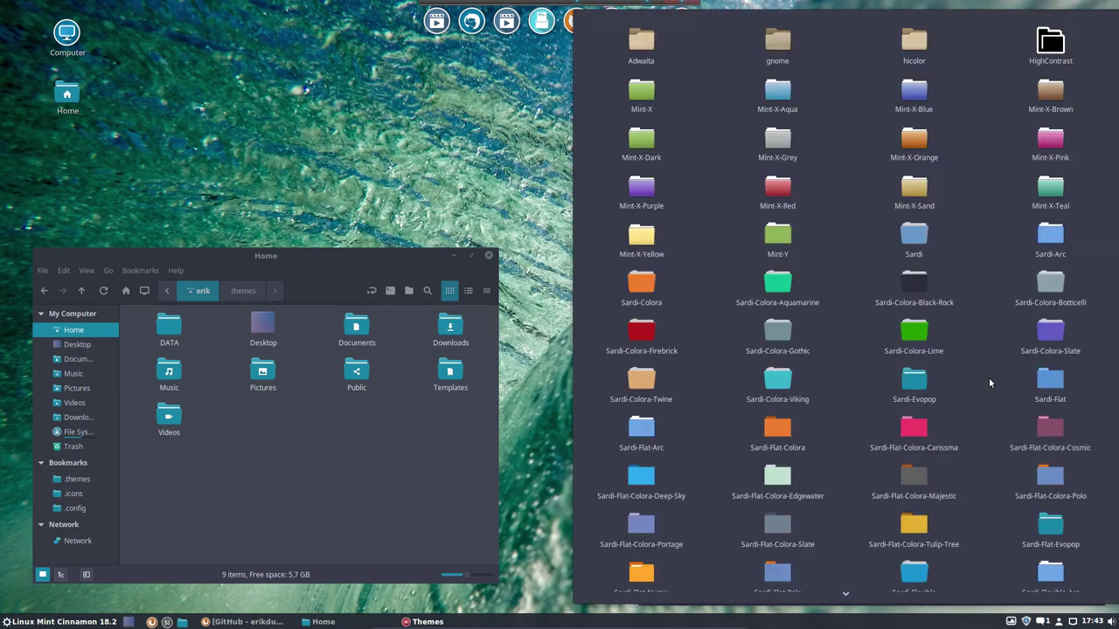
{"action": "scroll", "coordinate": [783, 411], "scroll_direction": "down", "scroll_amount": 3}
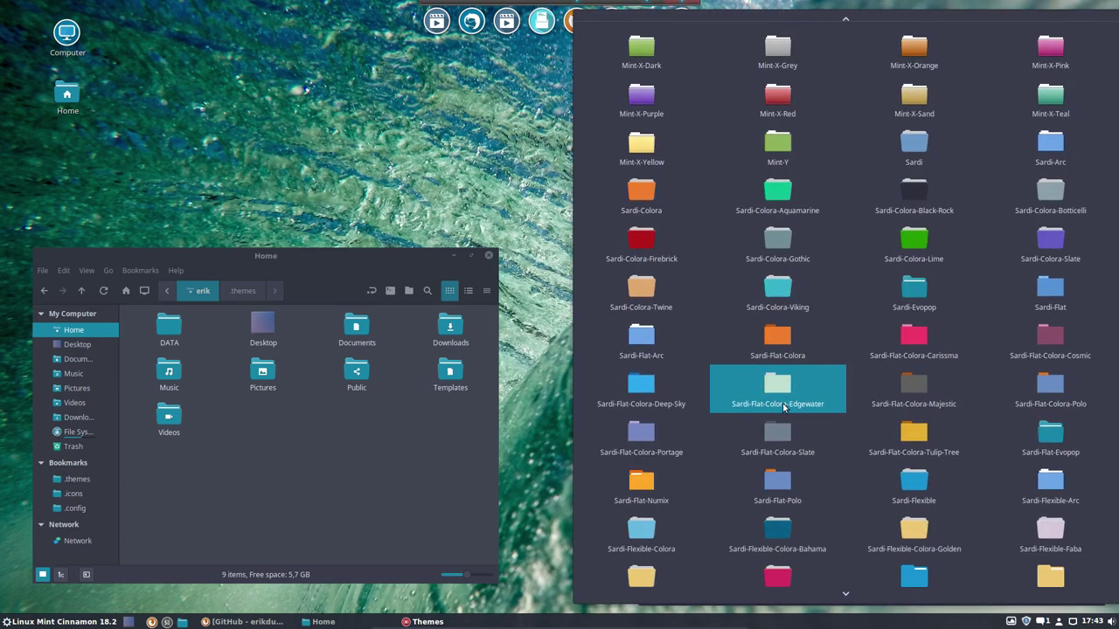
{"action": "left_click", "coordinate": [782, 403]}
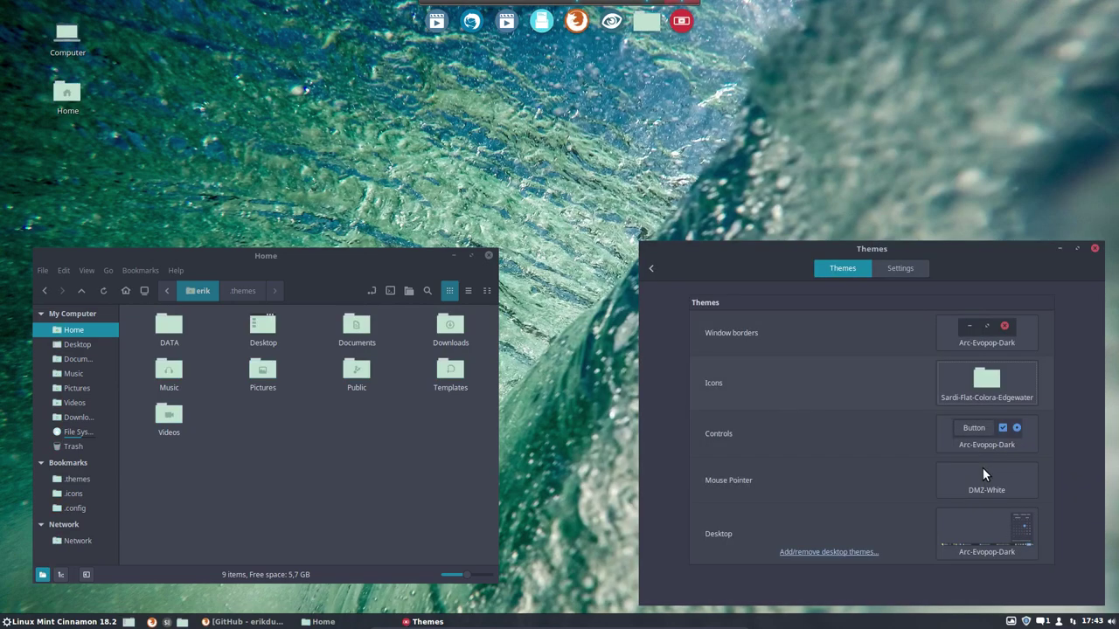
{"action": "left_click", "coordinate": [961, 390]}
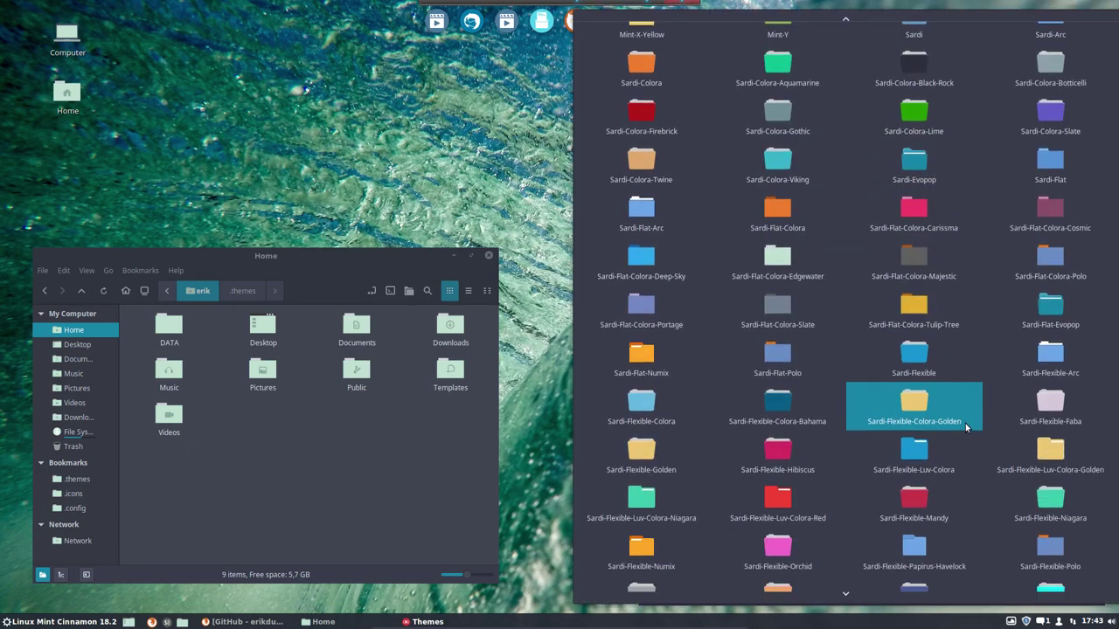
{"action": "scroll", "coordinate": [965, 427], "scroll_direction": "down", "scroll_amount": 3}
{"action": "left_click", "coordinate": [1044, 325]}
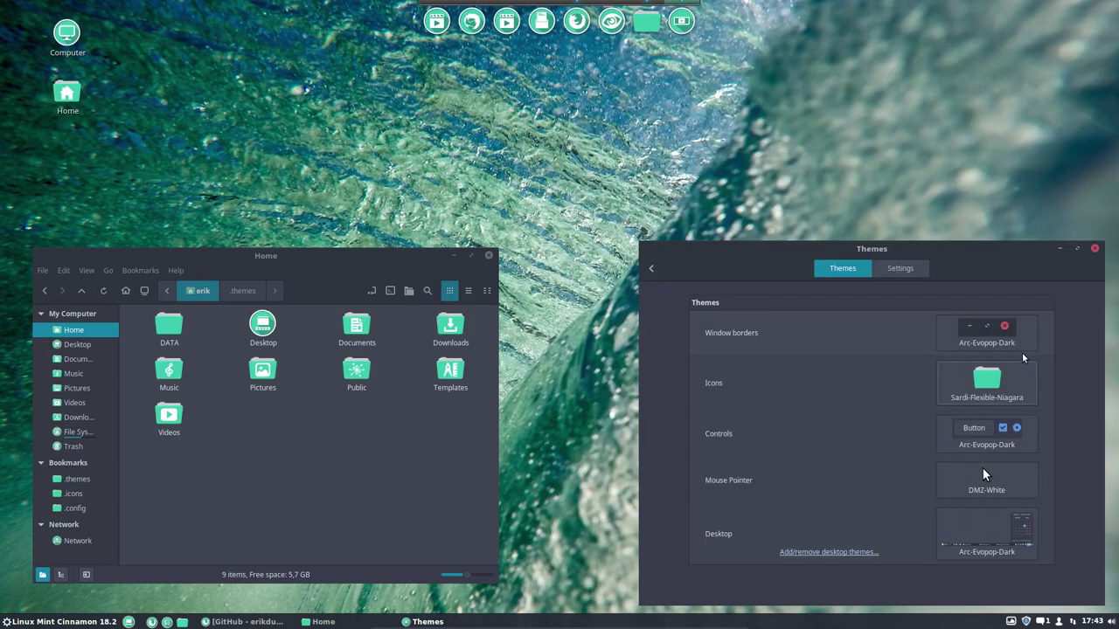
- Try the Sardi-Flexible-Luv-Colora-Niagara icon theme
{"action": "left_click", "coordinate": [1001, 383]}
{"action": "scroll", "coordinate": [778, 376], "scroll_direction": "up", "scroll_amount": 4}
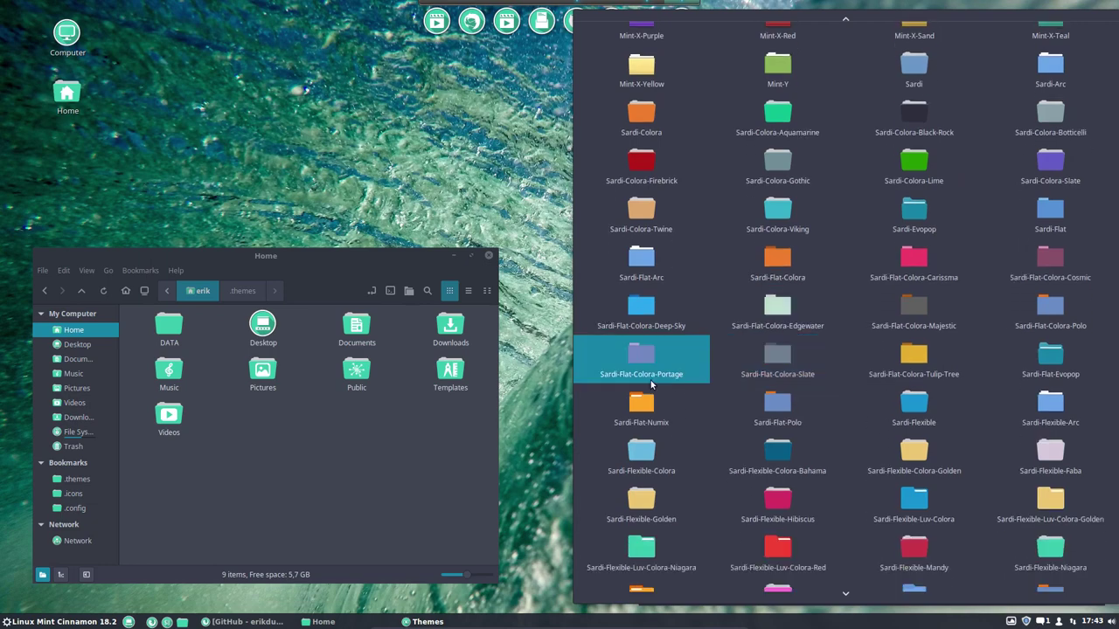
{"action": "scroll", "coordinate": [652, 385], "scroll_direction": "down", "scroll_amount": 3}
{"action": "left_click", "coordinate": [629, 427]}
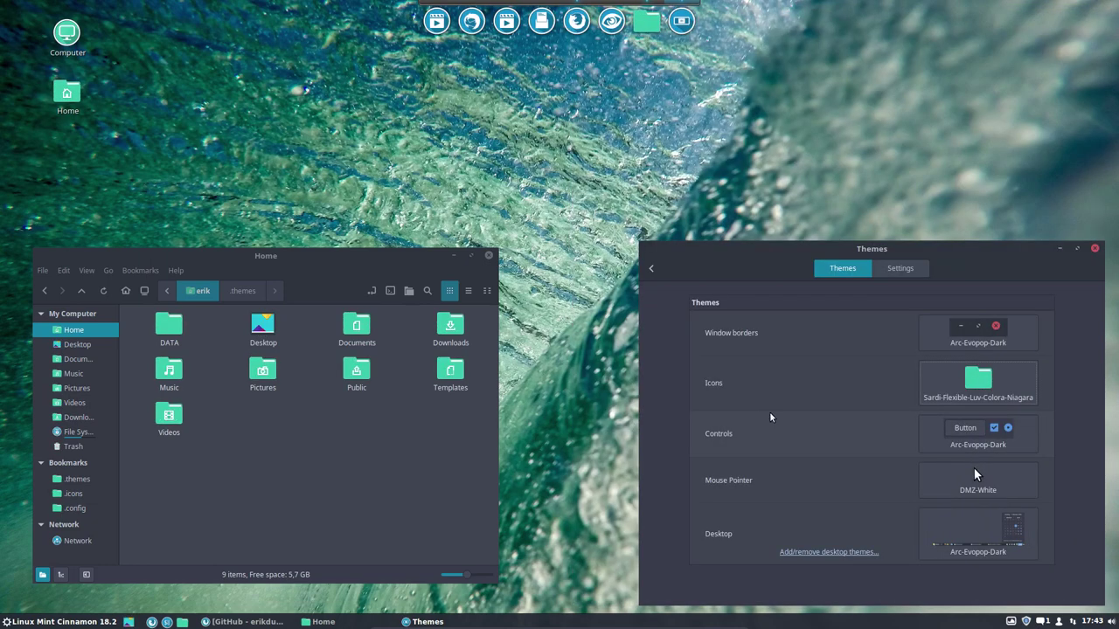
- Try the Sardi-Orb-Colora-Aquamarine icon theme
{"action": "left_click", "coordinate": [977, 383]}
{"action": "scroll", "coordinate": [1000, 395], "scroll_direction": "down", "scroll_amount": 5}
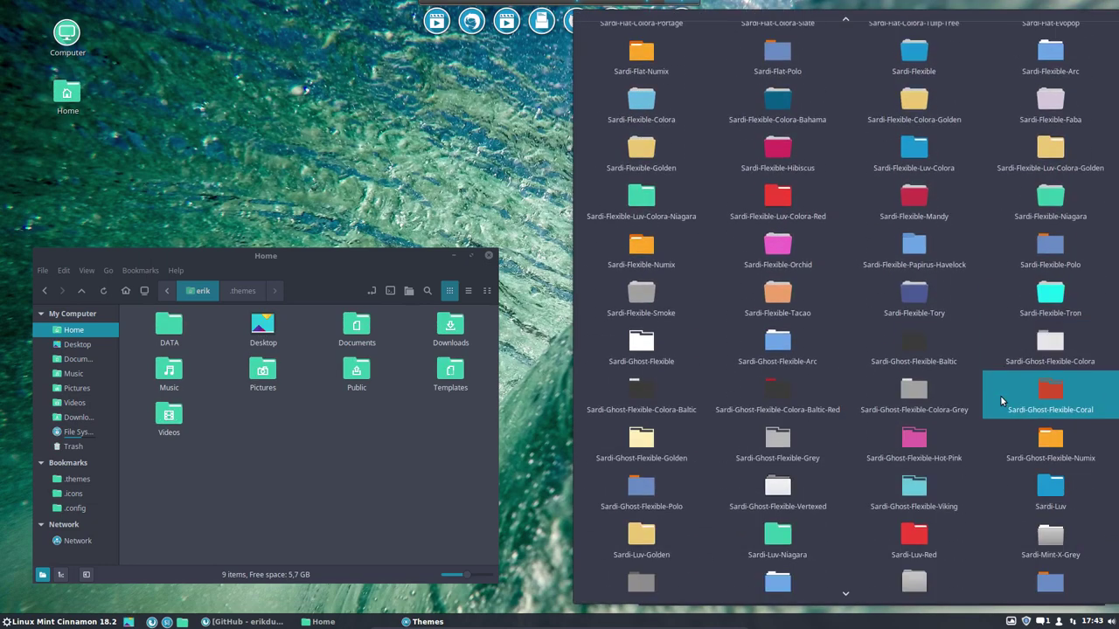
{"action": "scroll", "coordinate": [1002, 400], "scroll_direction": "down", "scroll_amount": 11}
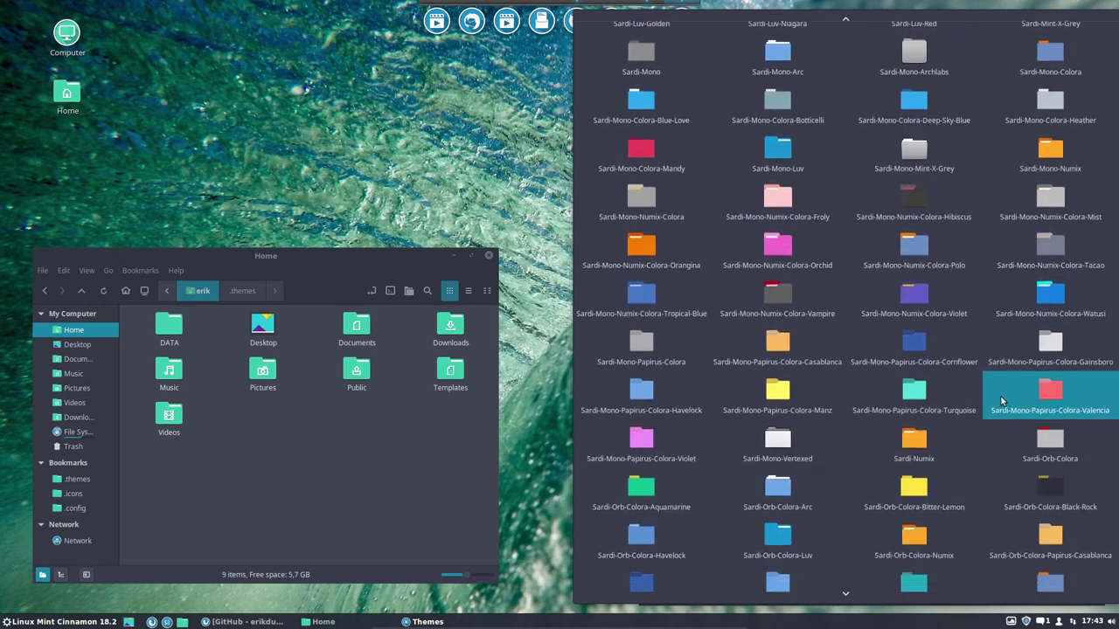
{"action": "scroll", "coordinate": [1002, 400], "scroll_direction": "down", "scroll_amount": 1}
{"action": "left_click", "coordinate": [641, 481]}
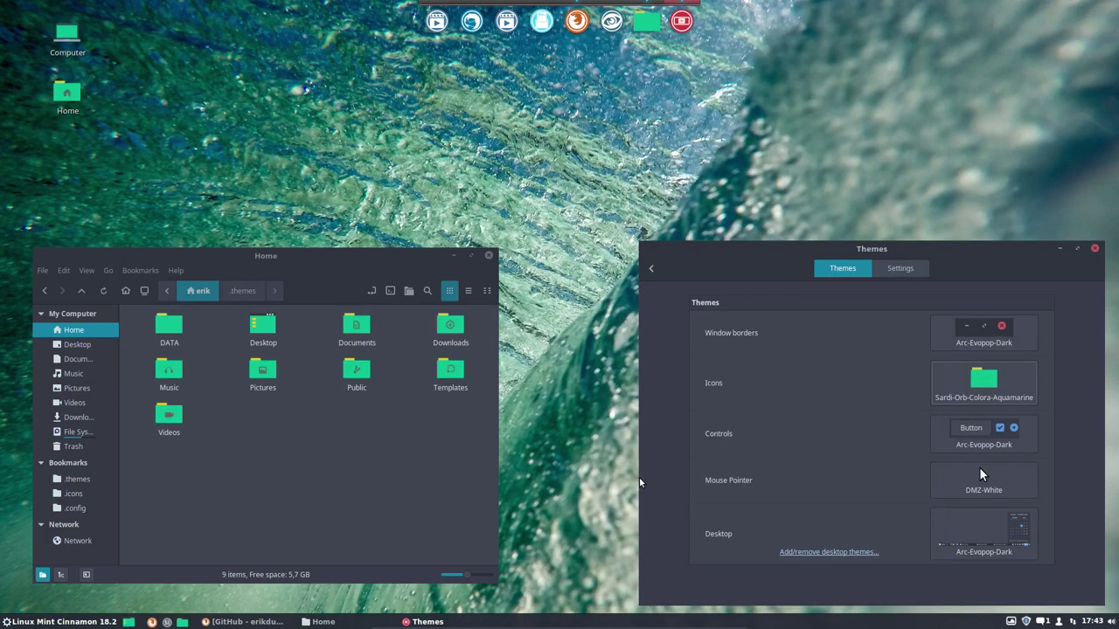
- Set the icon theme to Sardi-Orb-Colora-Pelorous
{"action": "left_click", "coordinate": [970, 389]}
{"action": "scroll", "coordinate": [996, 426], "scroll_direction": "down", "scroll_amount": 2}
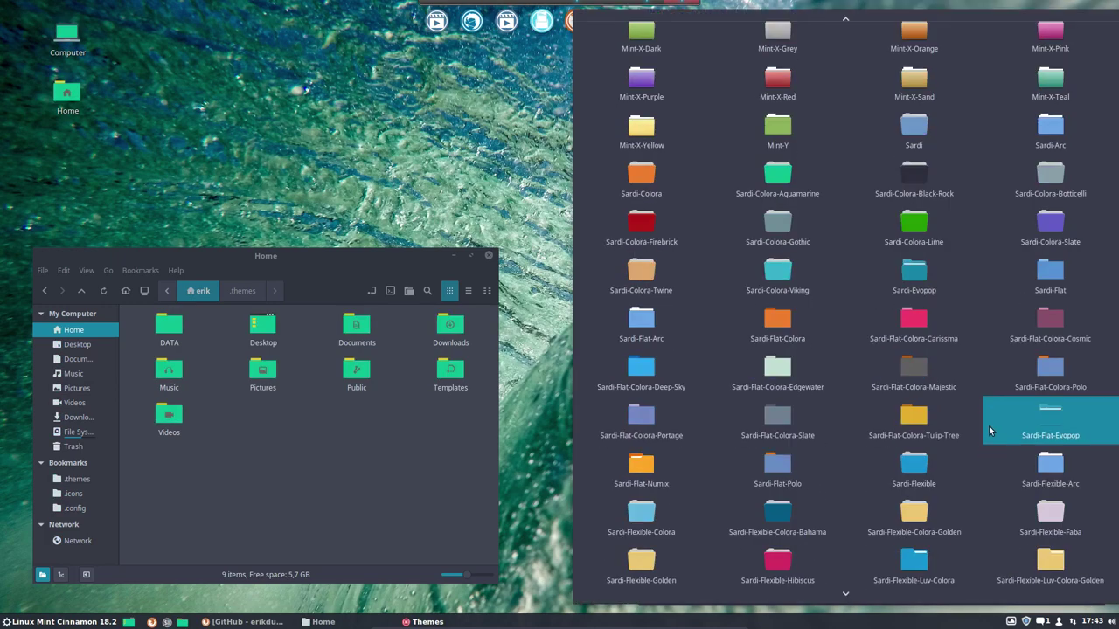
{"action": "scroll", "coordinate": [989, 425], "scroll_direction": "down", "scroll_amount": 20}
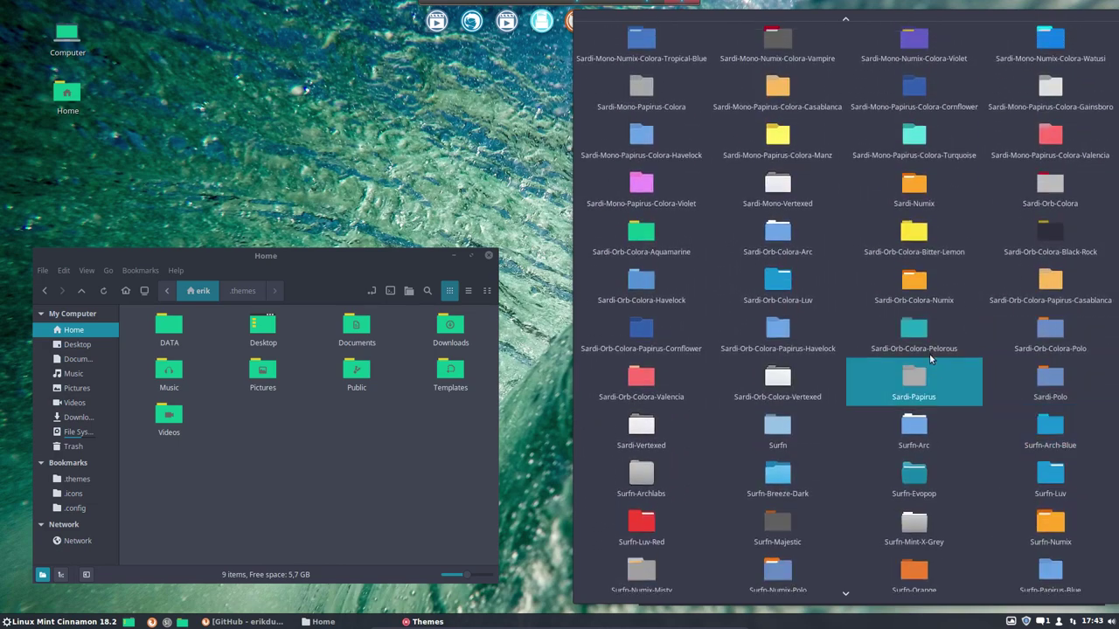
{"action": "left_click", "coordinate": [929, 353]}
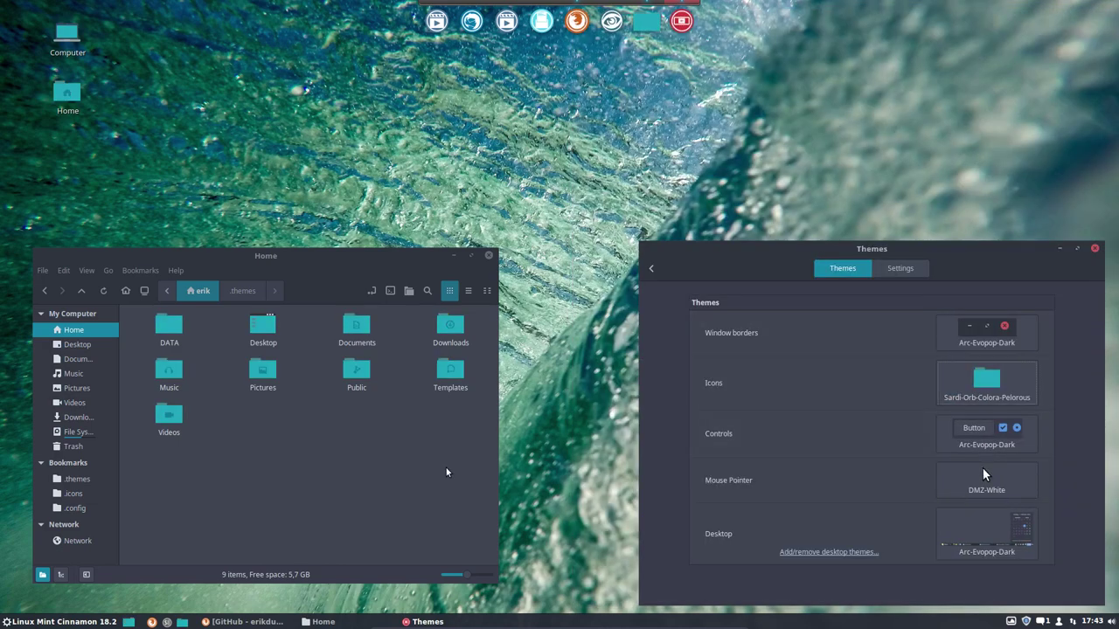
- Advance the desktop wallpaper twice in Variety until the wheat field picture is shown
{"action": "left_click", "coordinate": [1011, 622]}
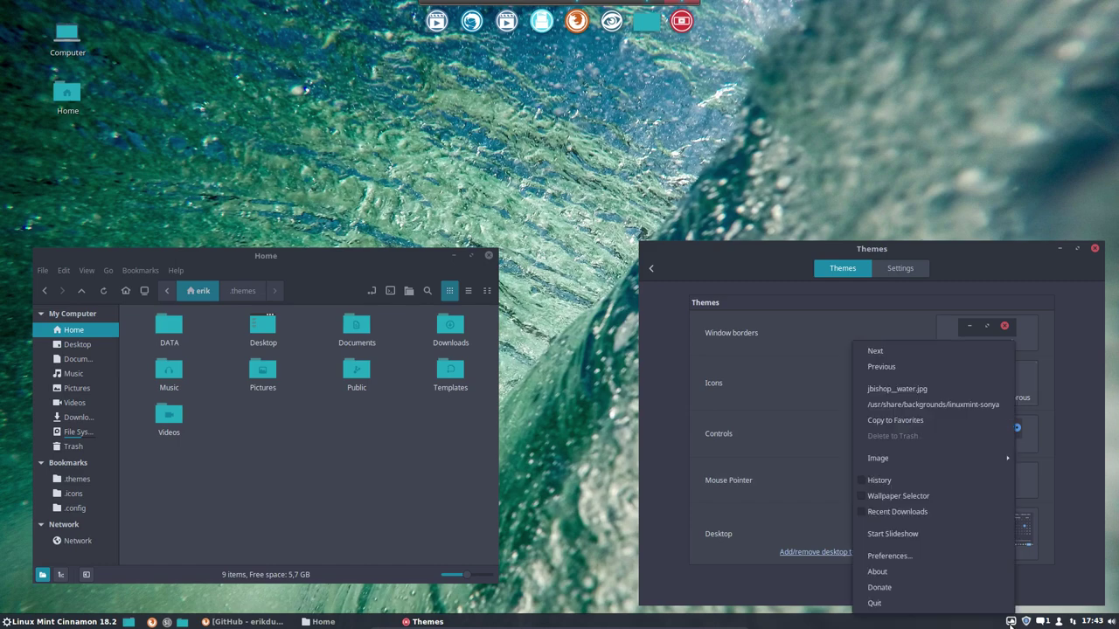
{"action": "left_click", "coordinate": [932, 349]}
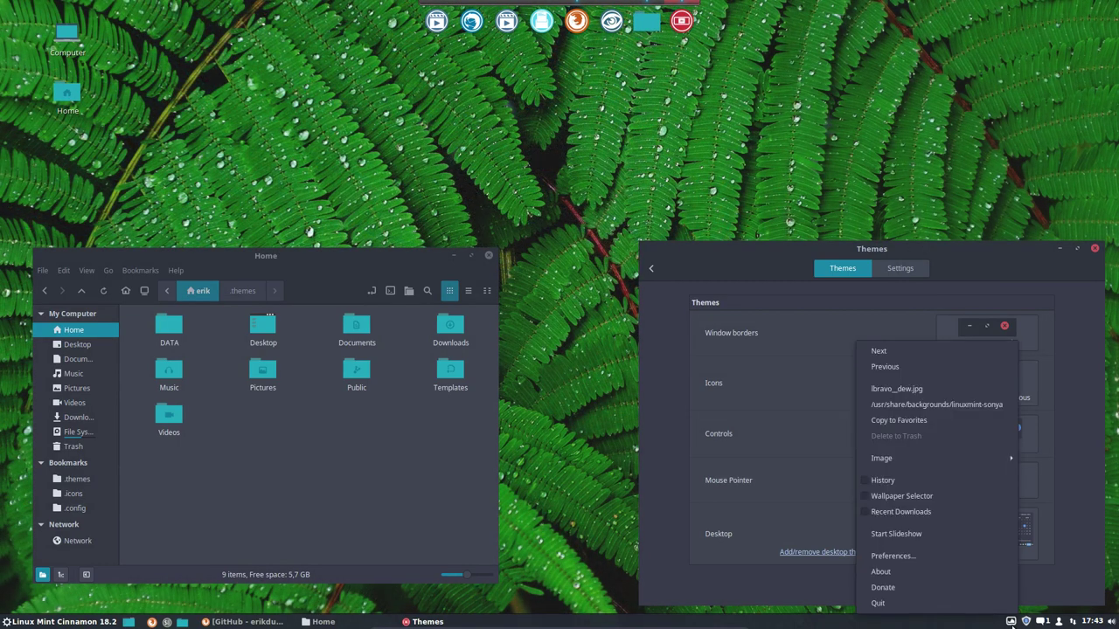
{"action": "left_click", "coordinate": [906, 537]}
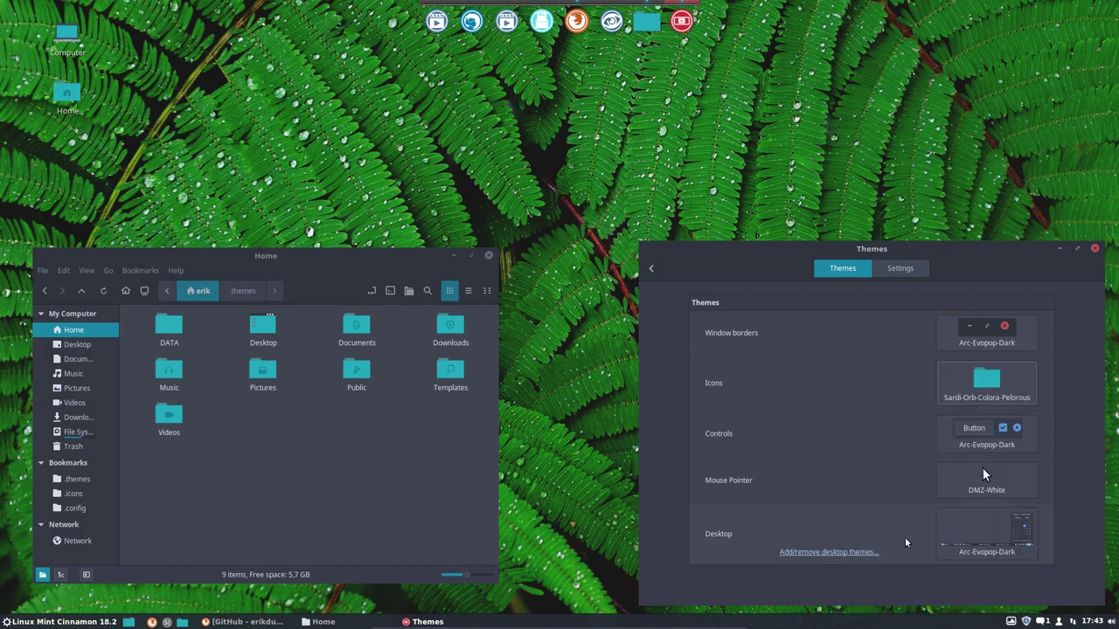
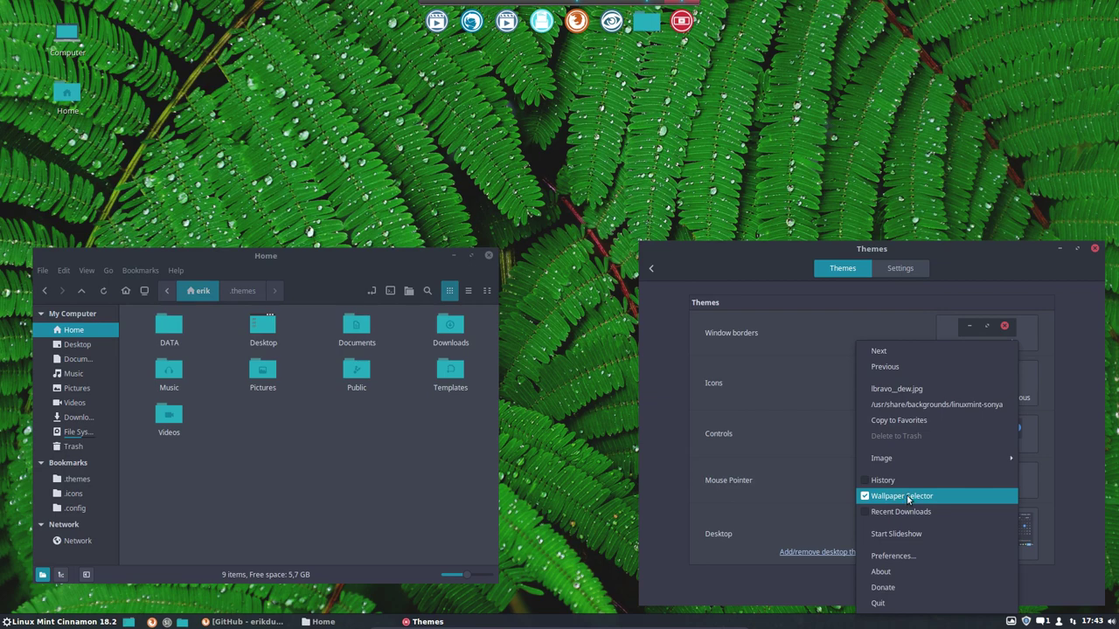
{"action": "left_click", "coordinate": [883, 352]}
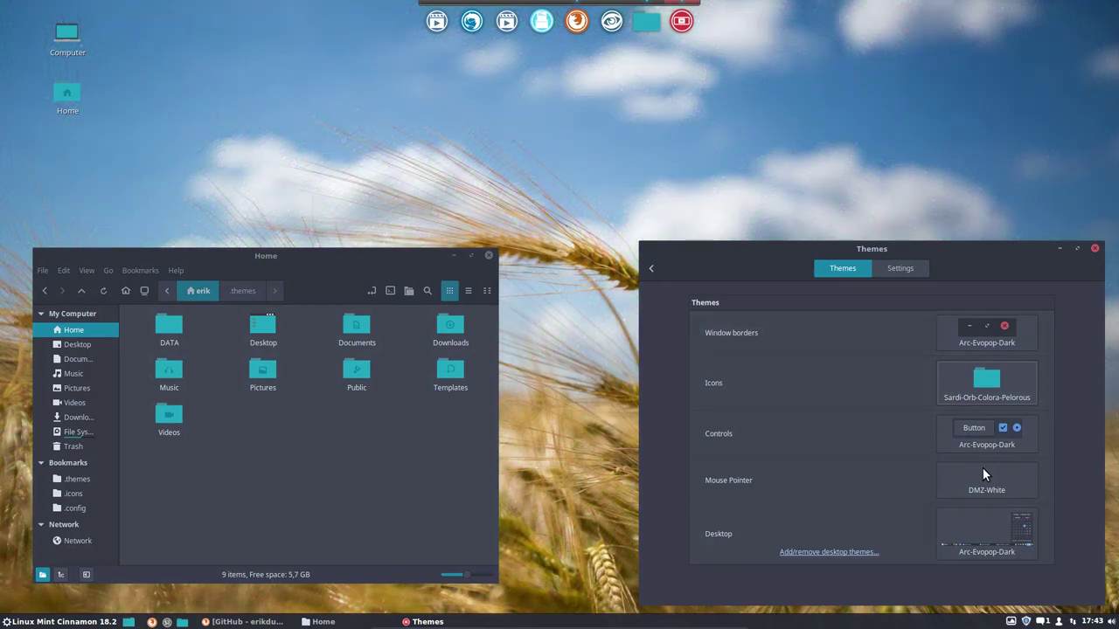
- Move the Themes and Home windows higher on the desktop to uncover more of the wallpaper
{"action": "left_click", "coordinate": [1009, 622]}
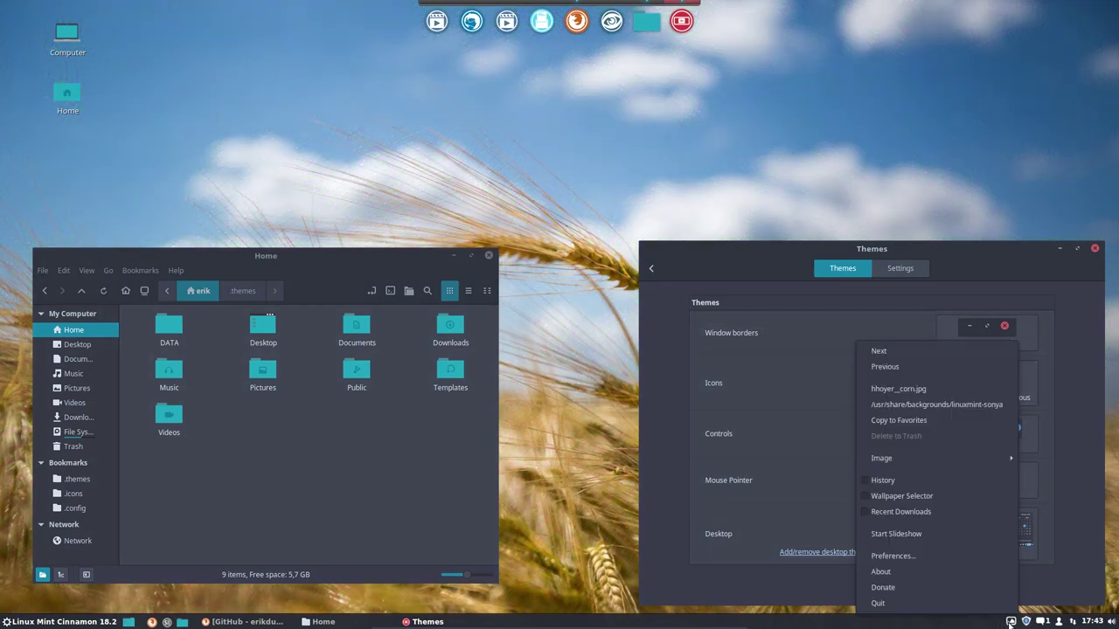
{"action": "left_click", "coordinate": [983, 468]}
{"action": "key", "text": "super+Up"}
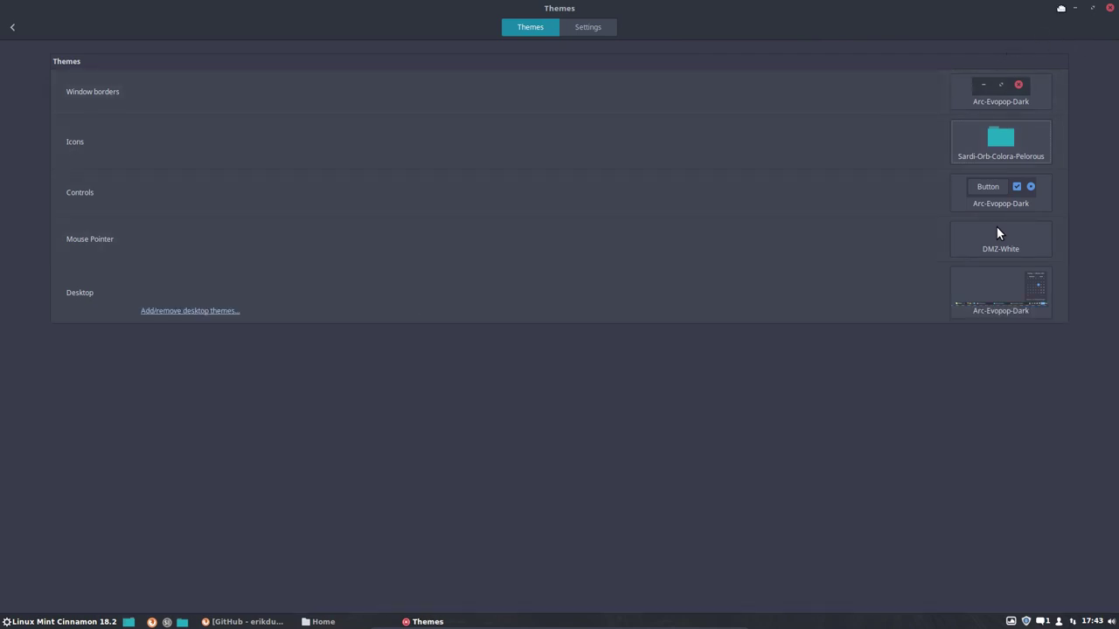
{"action": "double_click", "coordinate": [1061, 7]}
{"action": "left_click_drag", "start_coordinate": [341, 266], "coordinate": [401, 98]}
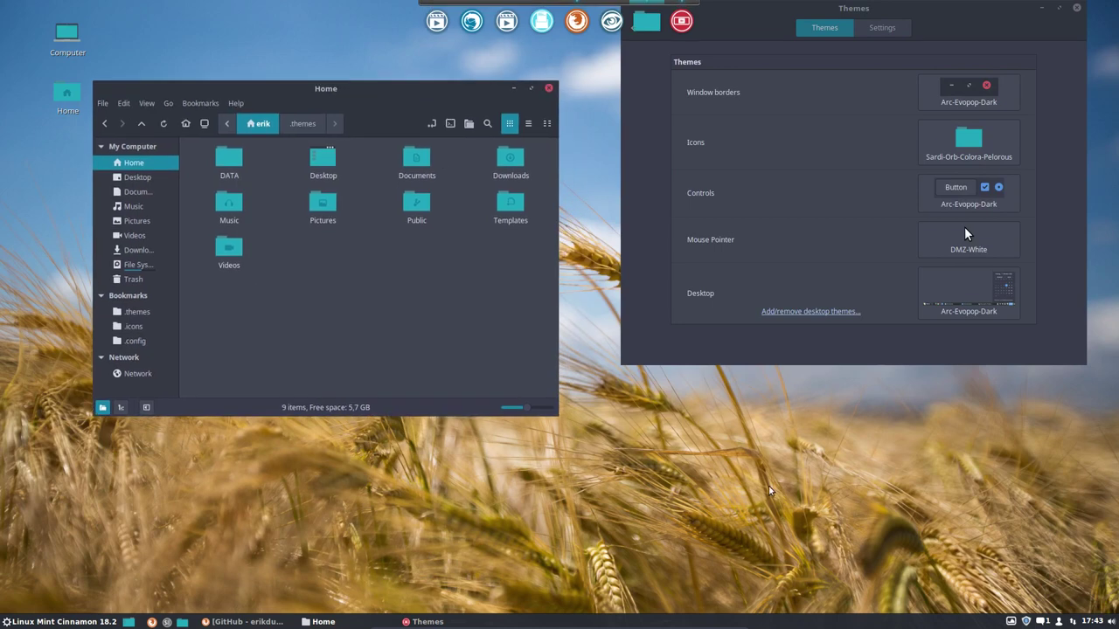
- Try to show Variety's Wallpaper Selector, and quit and relaunch Variety
{"action": "left_click", "coordinate": [1011, 622]}
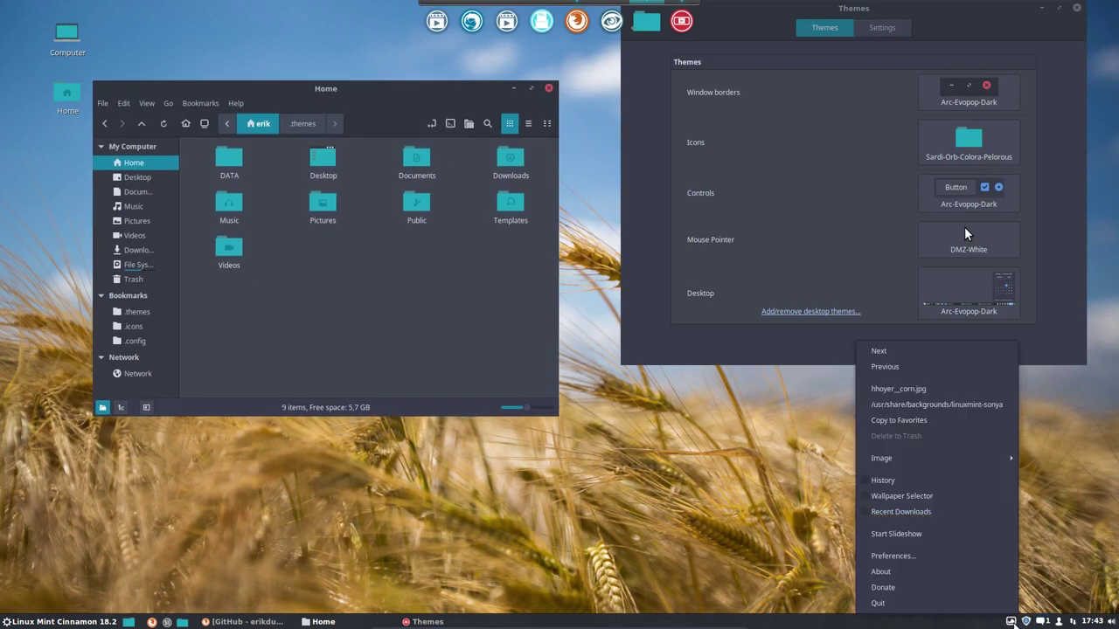
{"action": "left_click", "coordinate": [897, 496]}
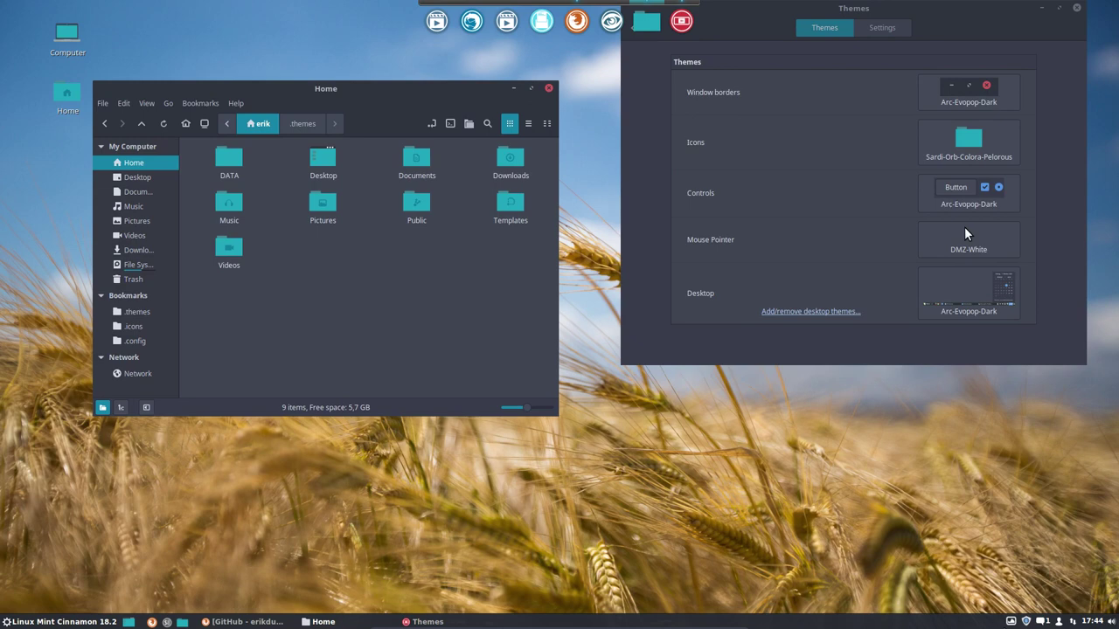
{"action": "right_click", "coordinate": [1010, 622]}
{"action": "left_click", "coordinate": [917, 607]}
{"action": "left_click", "coordinate": [116, 612]}
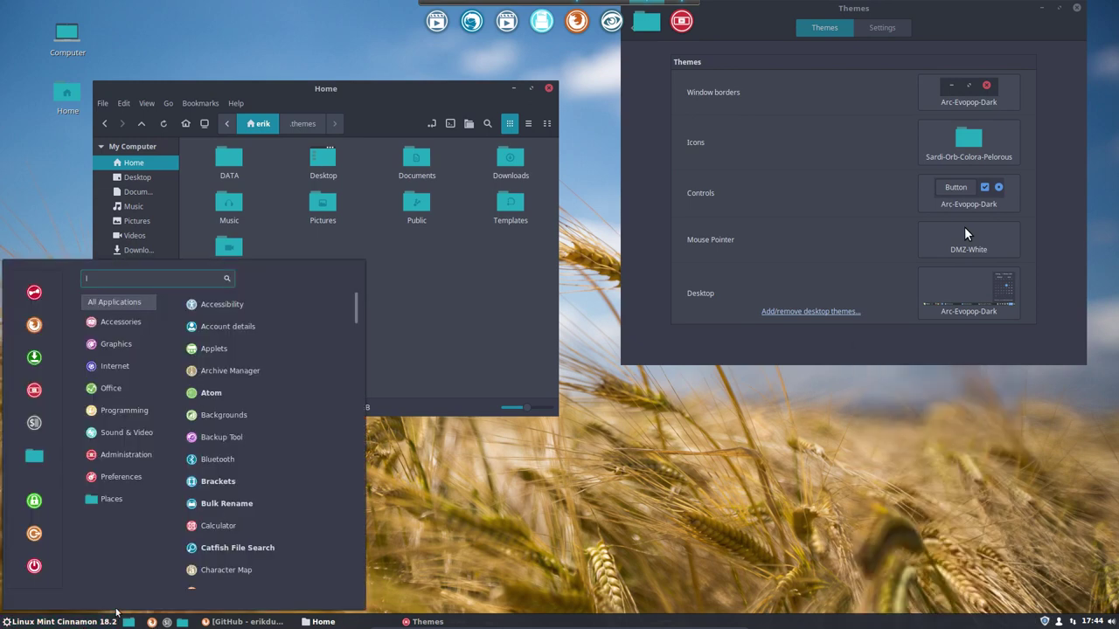
{"action": "type", "text": "variety"}
{"action": "key", "text": "Return"}
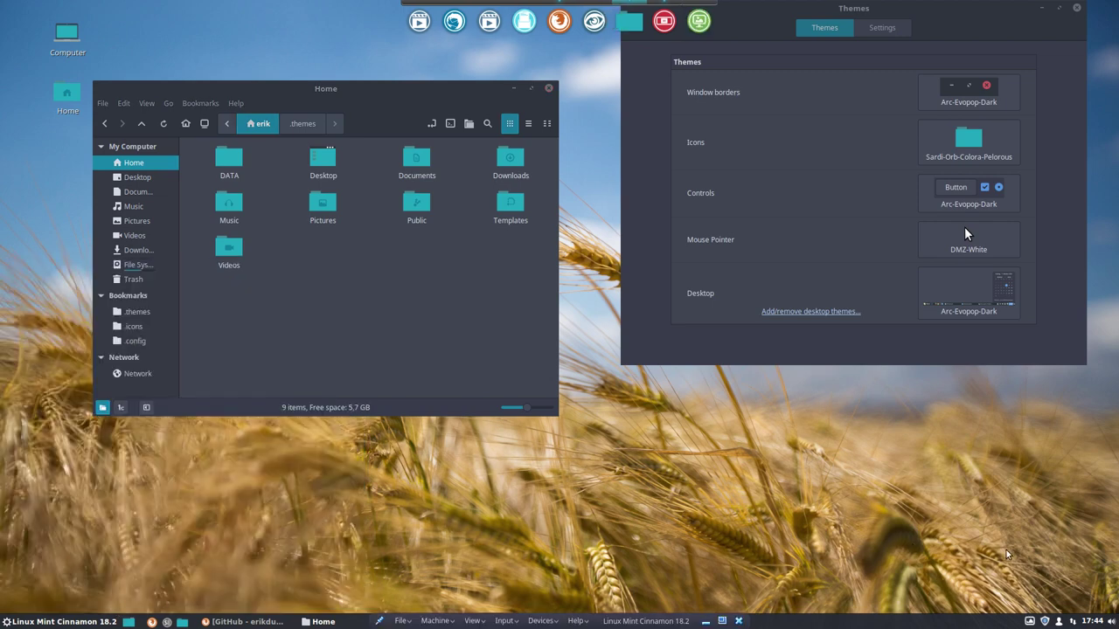
- Turn Variety's Wallpaper Selector on and off again
{"action": "left_click", "coordinate": [1030, 622]}
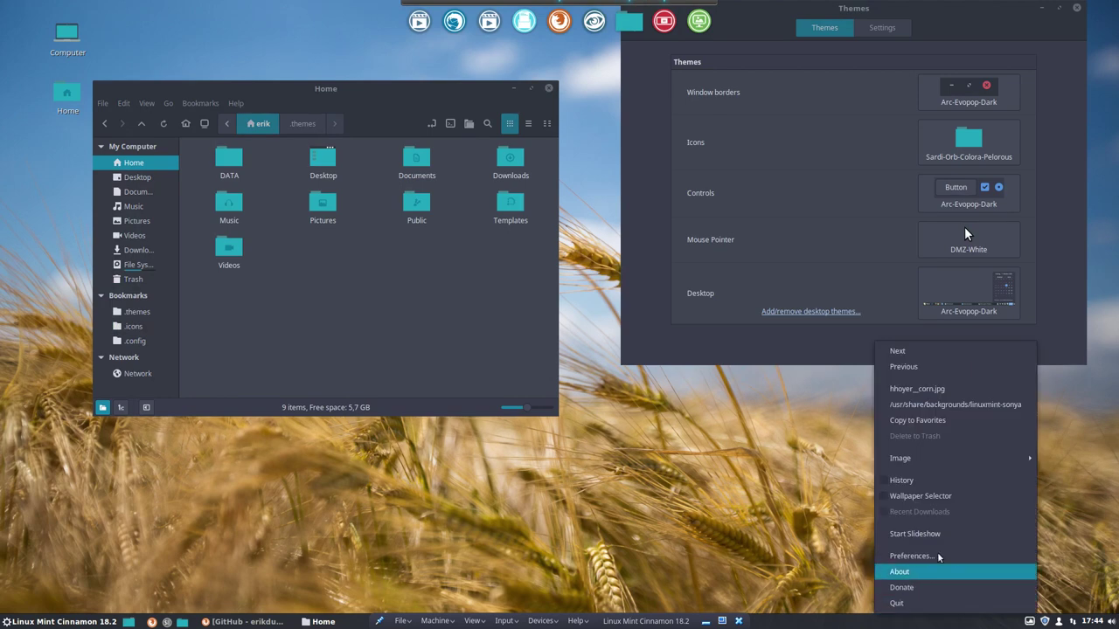
{"action": "left_click", "coordinate": [918, 496]}
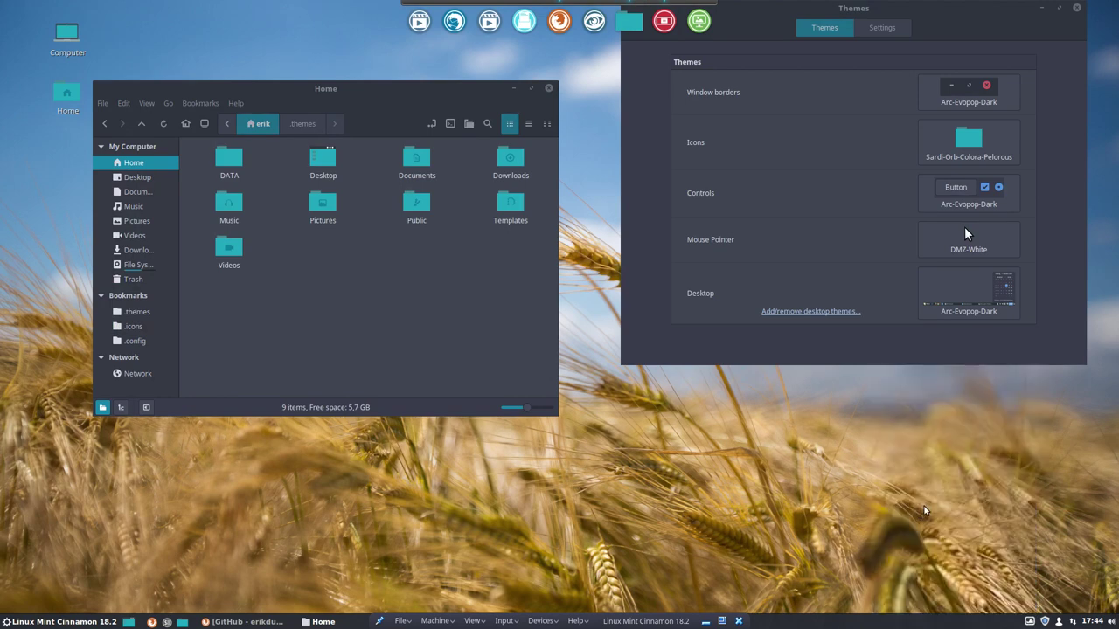
{"action": "left_click", "coordinate": [1033, 621]}
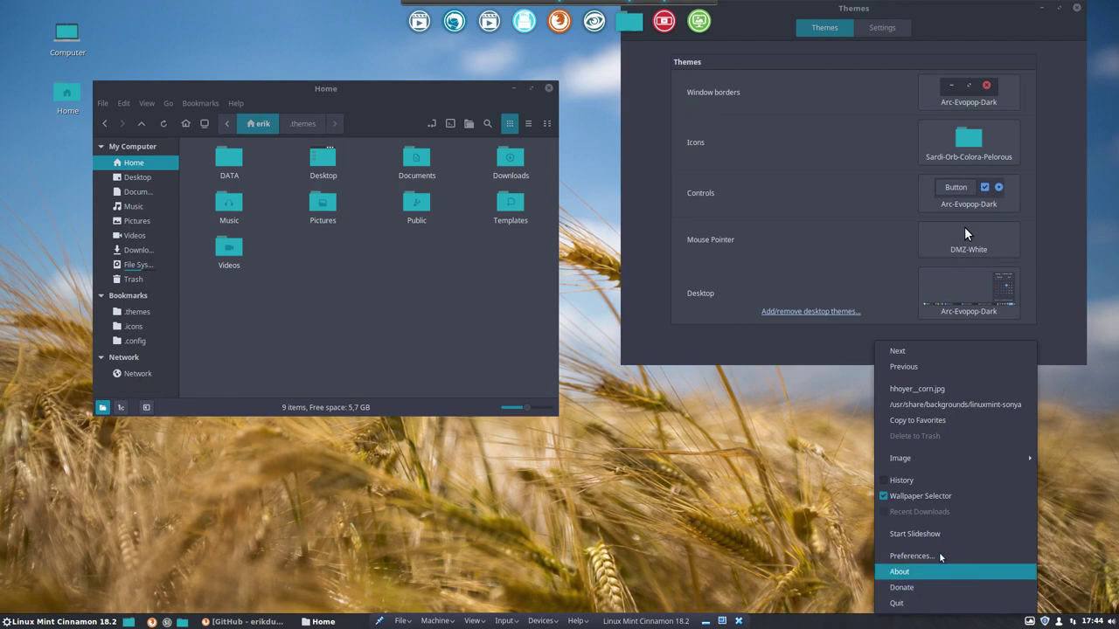
{"action": "left_click", "coordinate": [918, 496]}
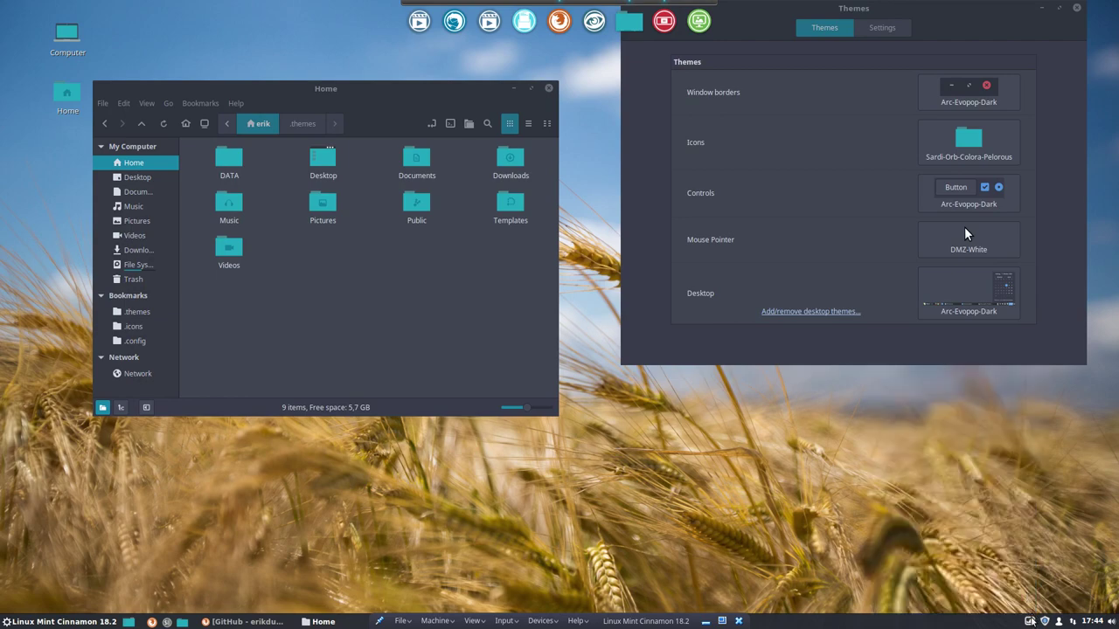
- Advance Variety by two wallpapers to the mountain landscape and move the Home window lower on the desktop
{"action": "left_click", "coordinate": [1034, 621]}
{"action": "left_click", "coordinate": [921, 351]}
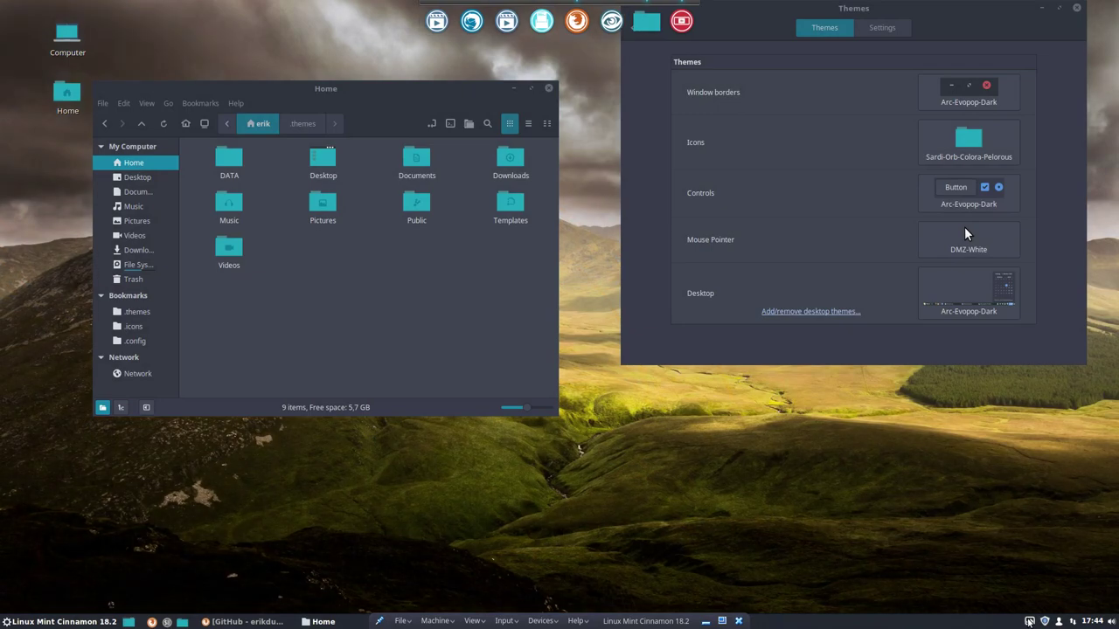
{"action": "left_click", "coordinate": [1030, 622]}
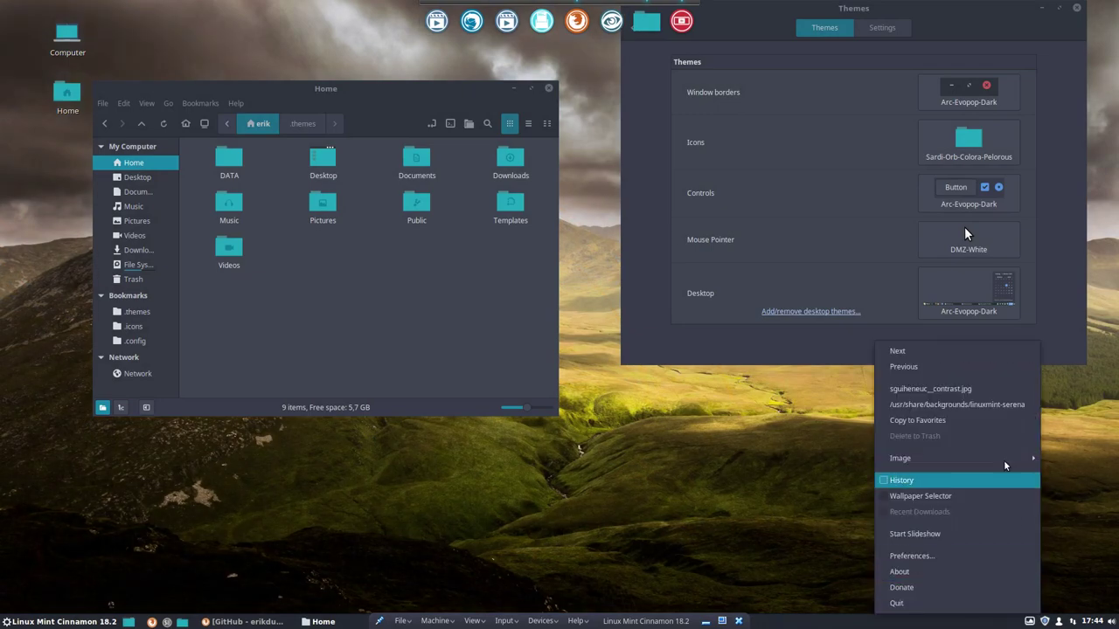
{"action": "left_click", "coordinate": [931, 354]}
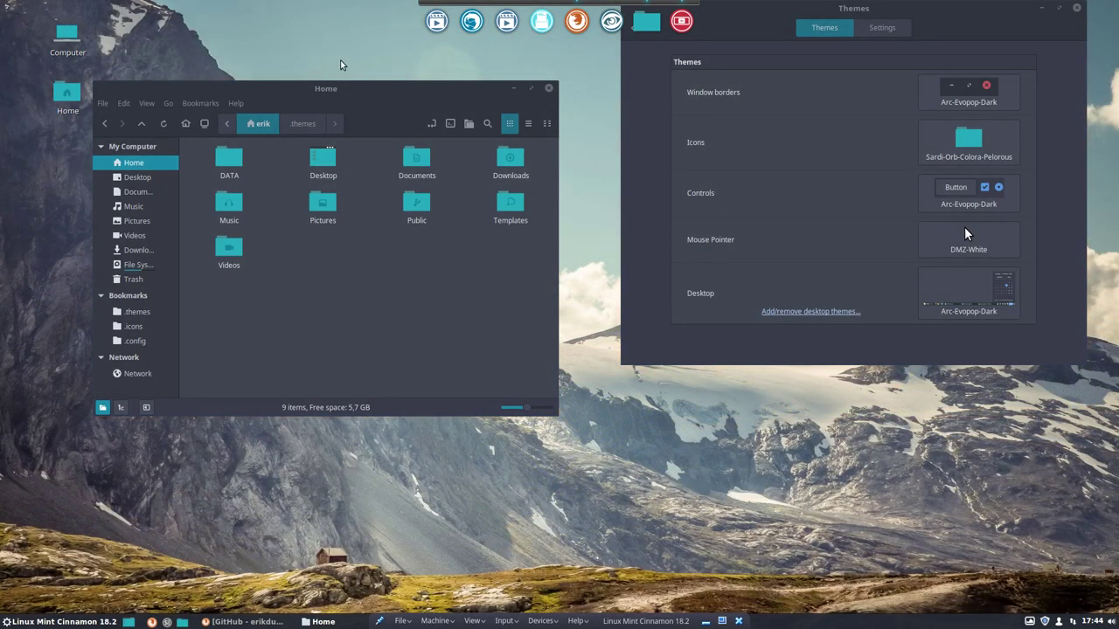
{"action": "left_click_drag", "start_coordinate": [339, 91], "coordinate": [443, 226]}
- Set the window borders, controls and desktop themes to Arc-Flatabulous-Dark and check the application menu's look
{"action": "left_click", "coordinate": [970, 101]}
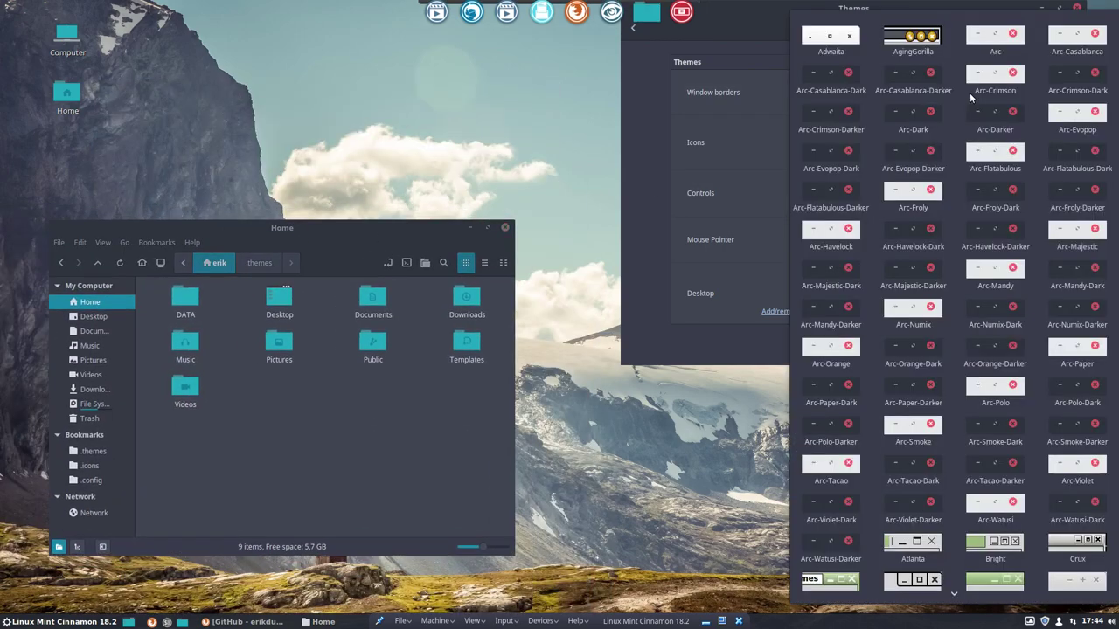
{"action": "left_click", "coordinate": [1077, 153]}
{"action": "left_click", "coordinate": [966, 192]}
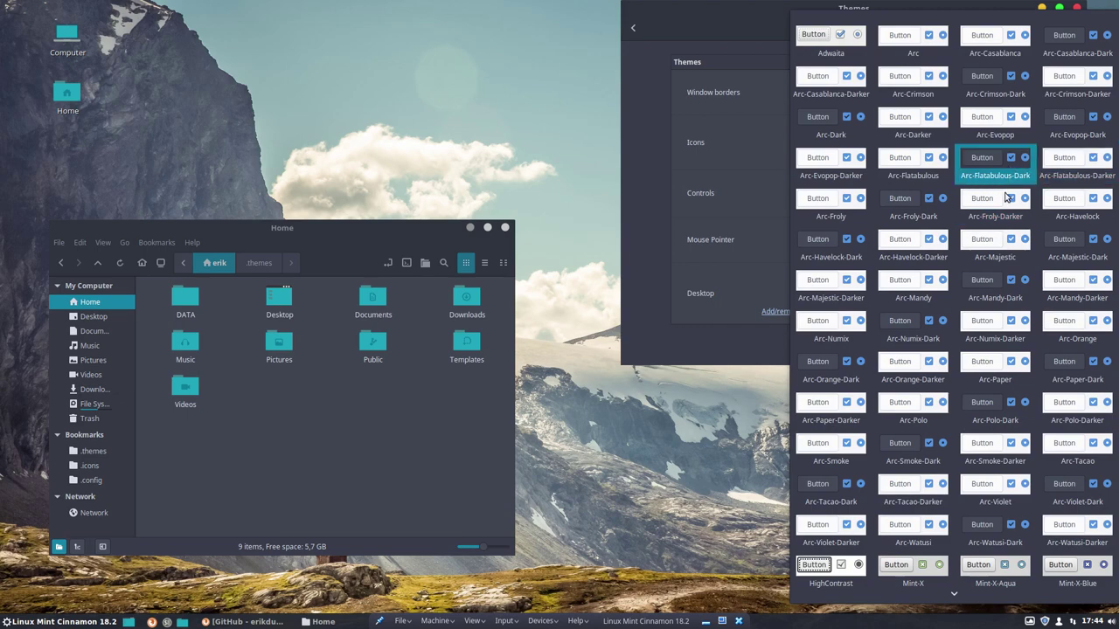
{"action": "left_click", "coordinate": [995, 165]}
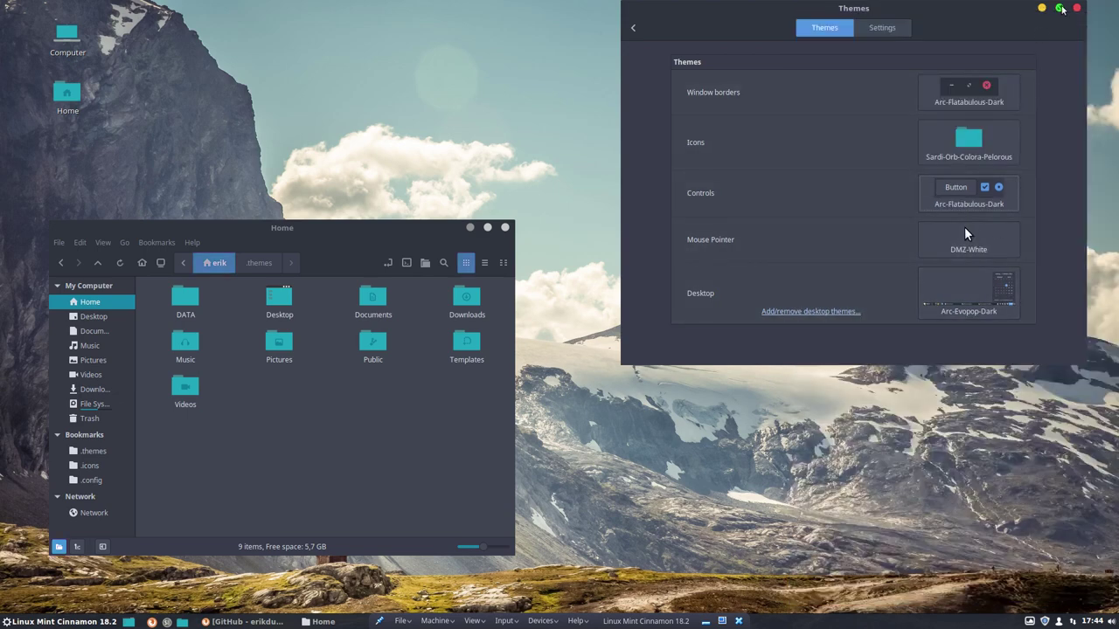
{"action": "left_click", "coordinate": [969, 295]}
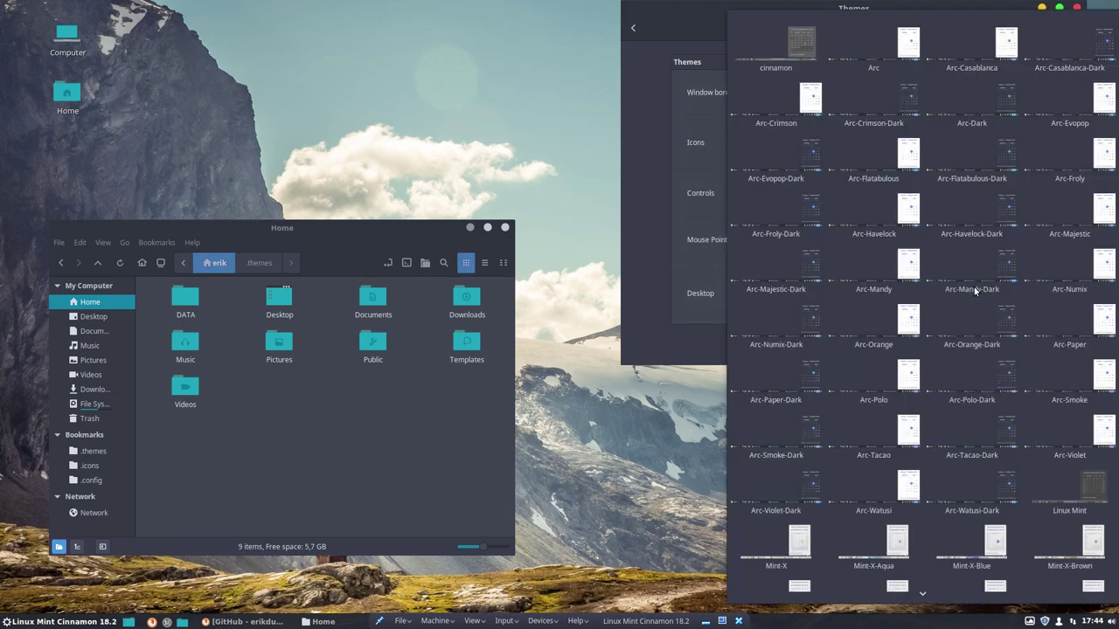
{"action": "left_click", "coordinate": [977, 160]}
{"action": "left_click", "coordinate": [61, 622]}
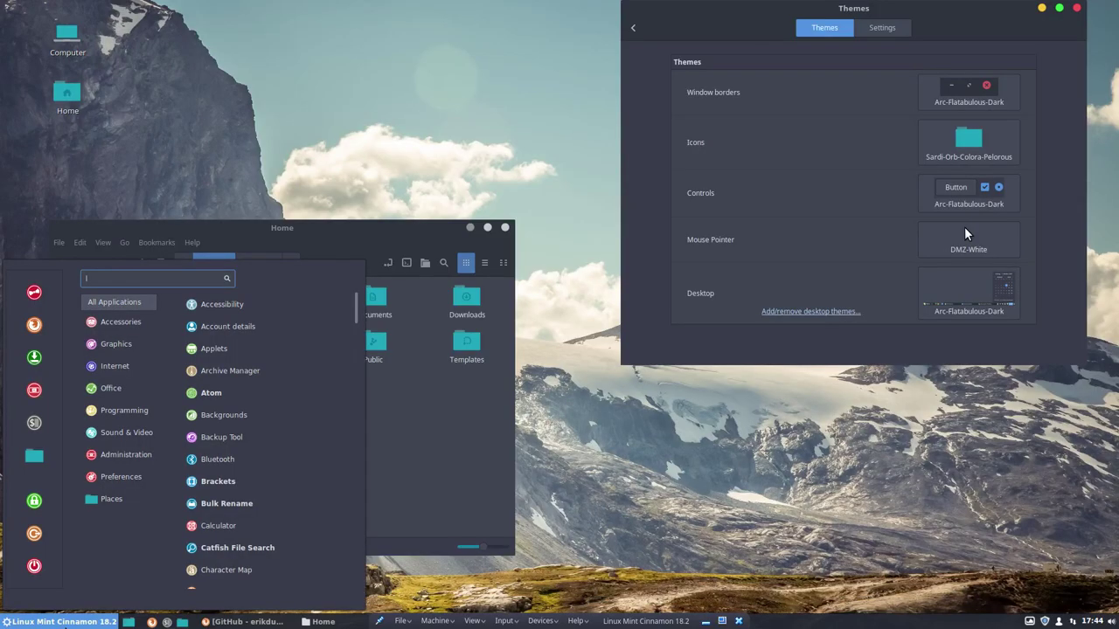
{"action": "left_click", "coordinate": [61, 622]}
- Try the Sardi-Flexible-Luv-Colora icon theme
{"action": "mouse_move", "coordinate": [273, 224]}
{"action": "left_mouse_down"}
{"action": "mouse_move", "coordinate": [486, 104]}
{"action": "mouse_move", "coordinate": [286, 207]}
{"action": "left_mouse_up"}
{"action": "left_click", "coordinate": [969, 140]}
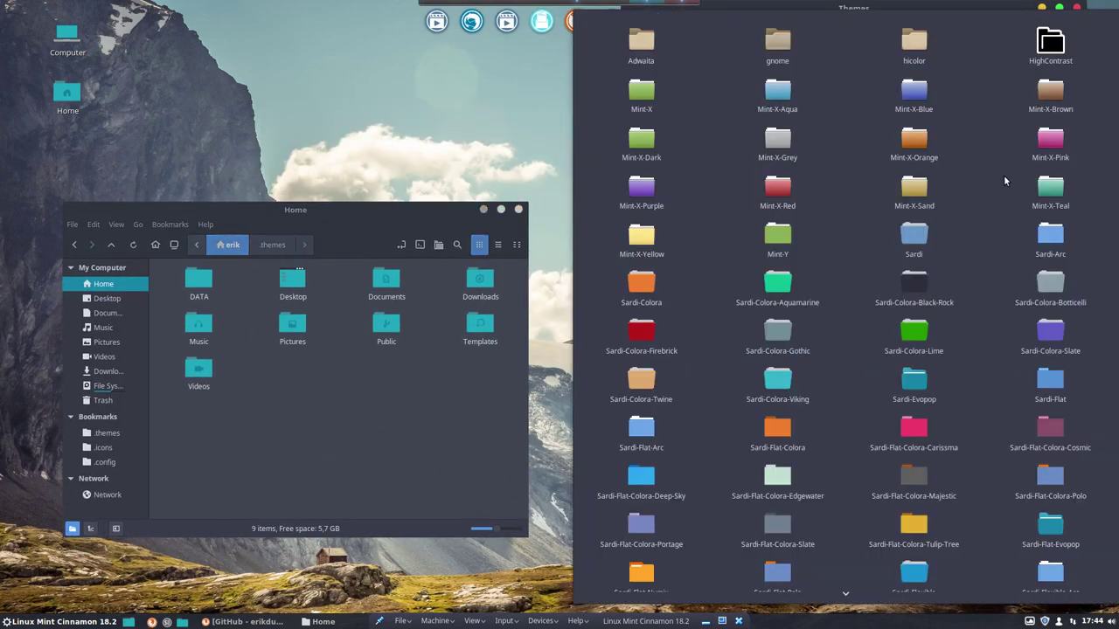
{"action": "scroll", "coordinate": [1003, 175], "scroll_direction": "down", "scroll_amount": 10}
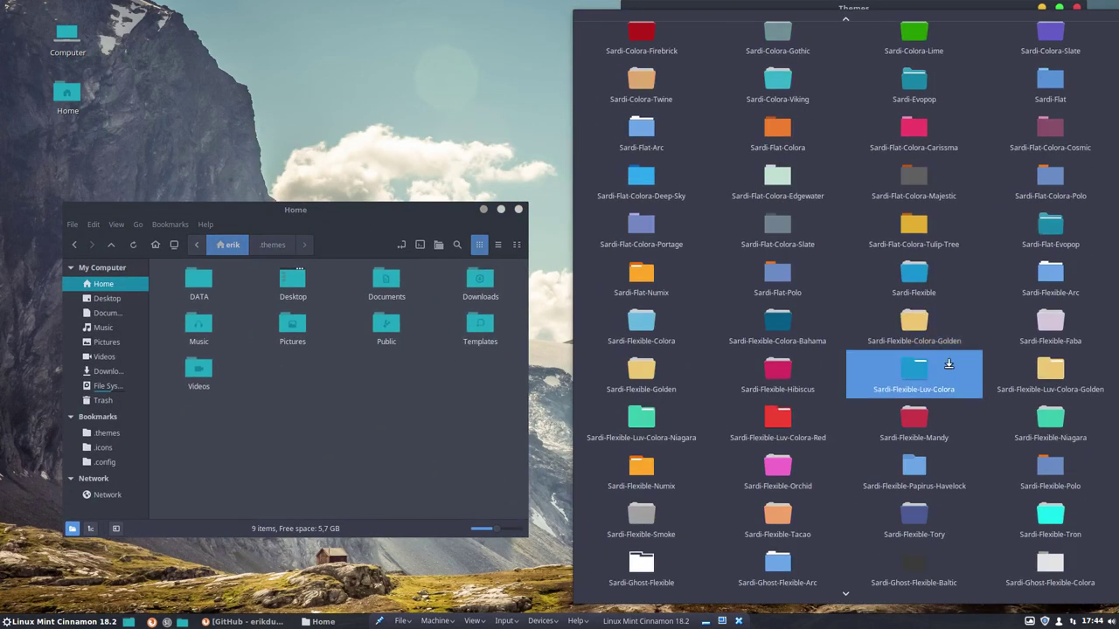
{"action": "left_click", "coordinate": [949, 365]}
- Set the icon theme to Sardi-Ghost-Flexible-Viking
{"action": "left_click", "coordinate": [972, 164]}
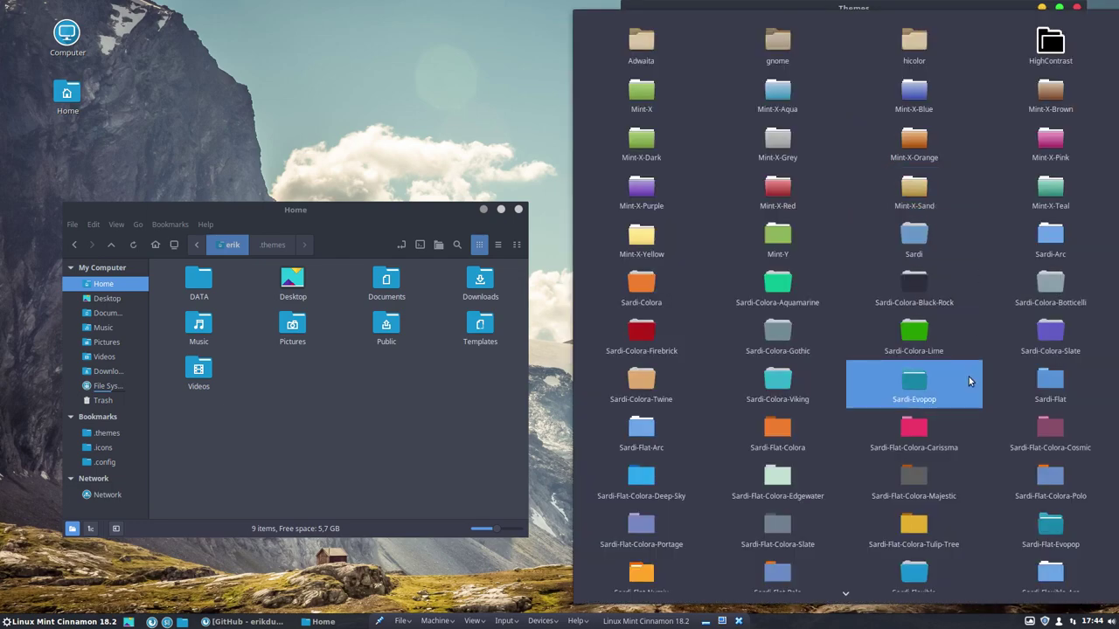
{"action": "scroll", "coordinate": [970, 385], "scroll_direction": "down", "scroll_amount": 8}
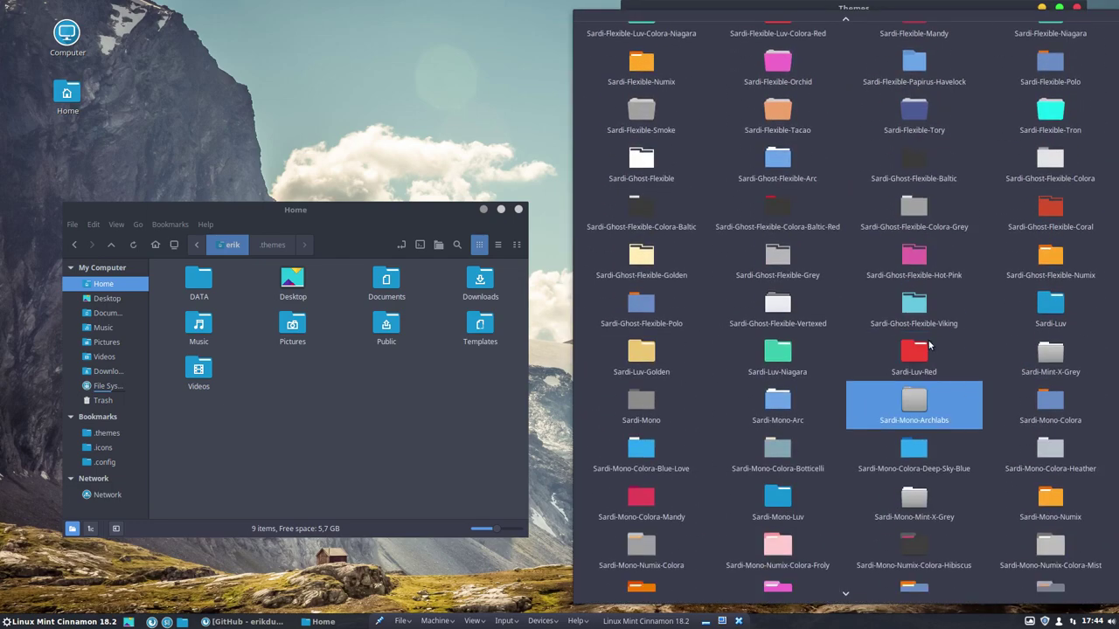
{"action": "scroll", "coordinate": [930, 345], "scroll_direction": "up", "scroll_amount": 1}
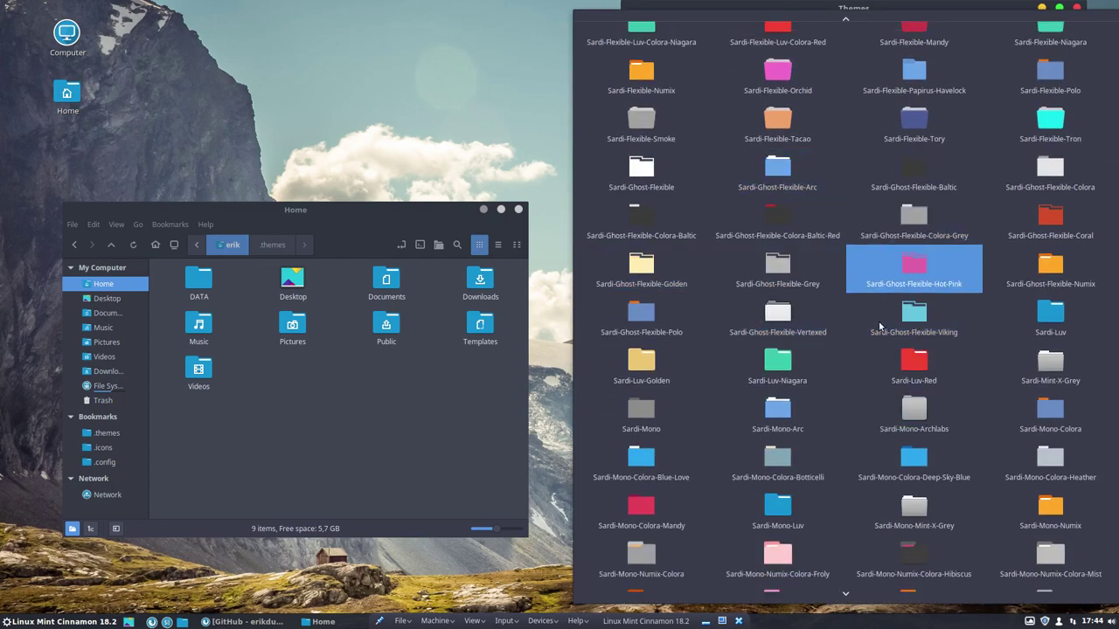
{"action": "left_click", "coordinate": [915, 316]}
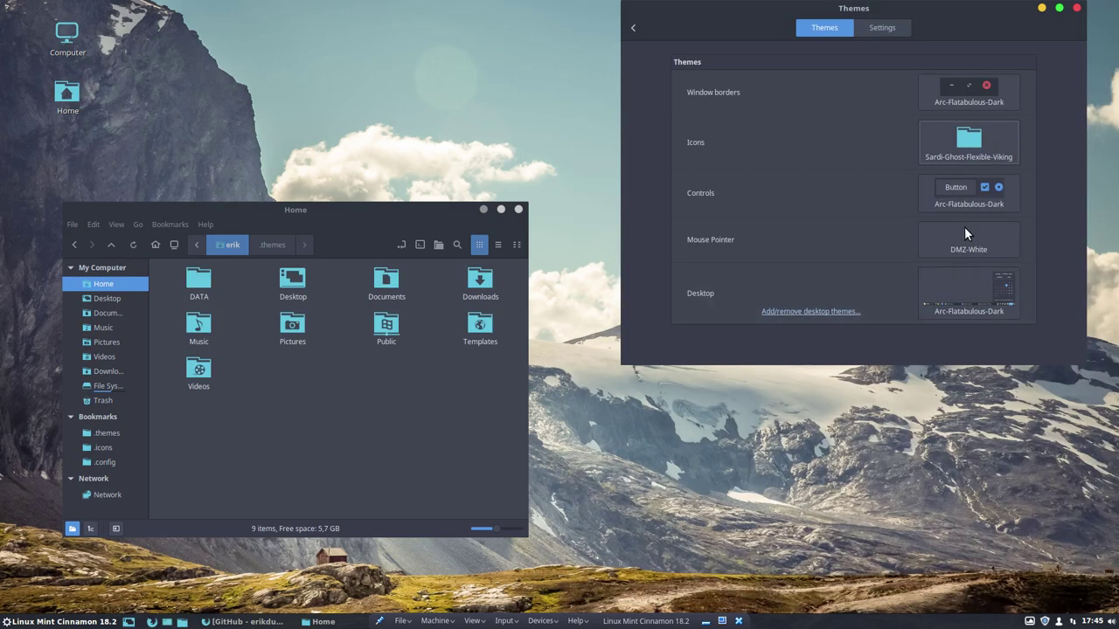
- Look through the application menu's Accessories and All Applications lists to examine the new theme's icons
{"action": "left_click", "coordinate": [59, 621]}
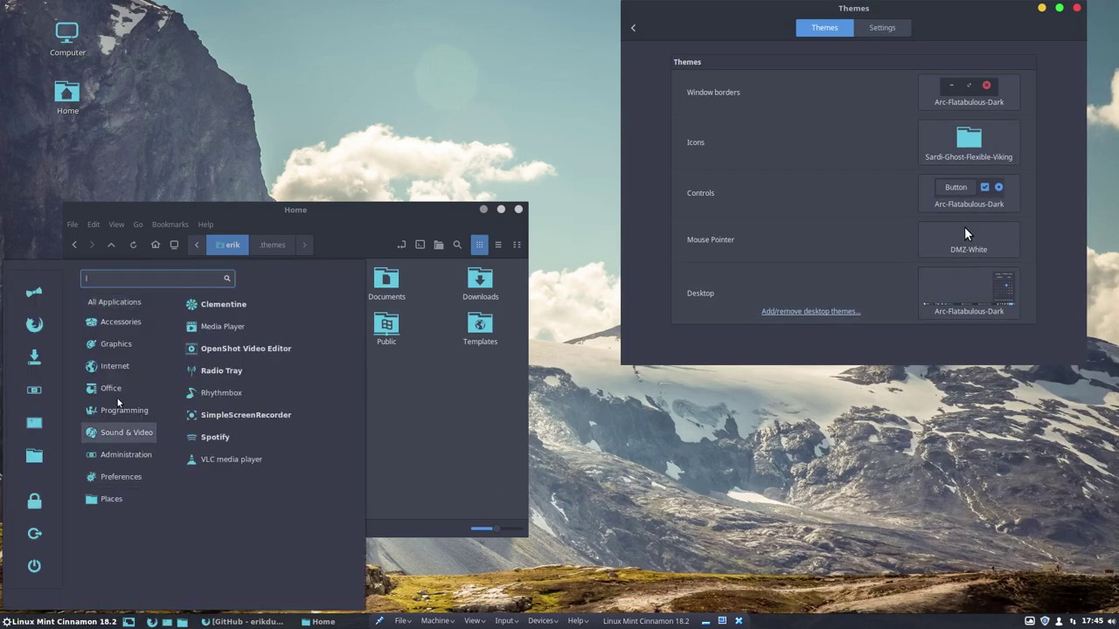
{"action": "mouse_move", "coordinate": [121, 322]}
{"action": "scroll", "coordinate": [207, 459], "scroll_direction": "down", "scroll_amount": 2}
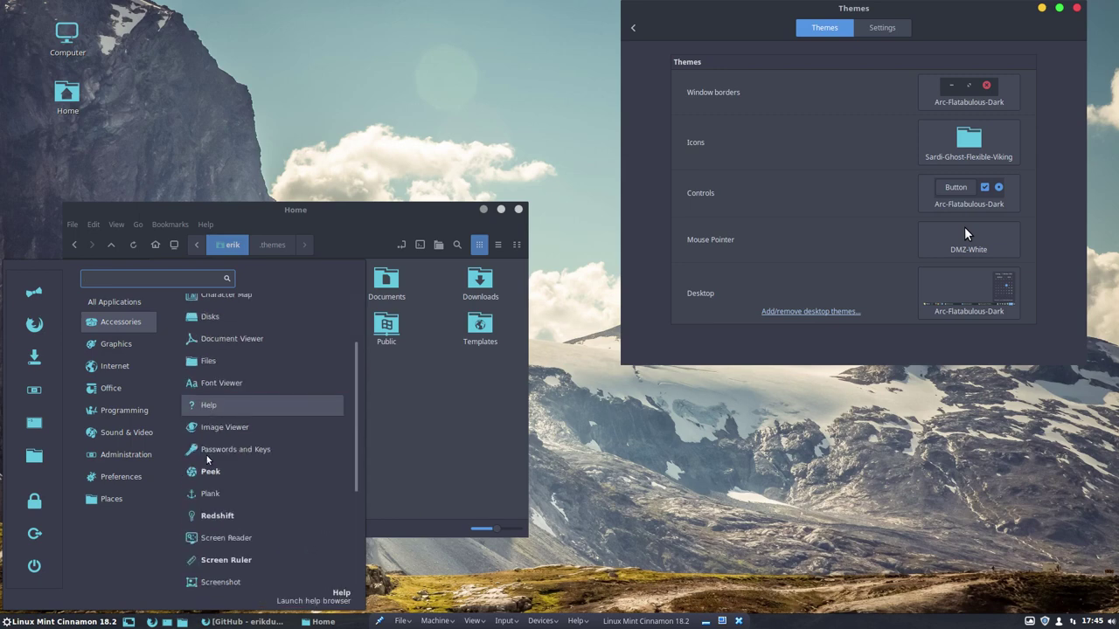
{"action": "scroll", "coordinate": [207, 459], "scroll_direction": "down", "scroll_amount": 2}
{"action": "scroll", "coordinate": [207, 459], "scroll_direction": "up", "scroll_amount": 5}
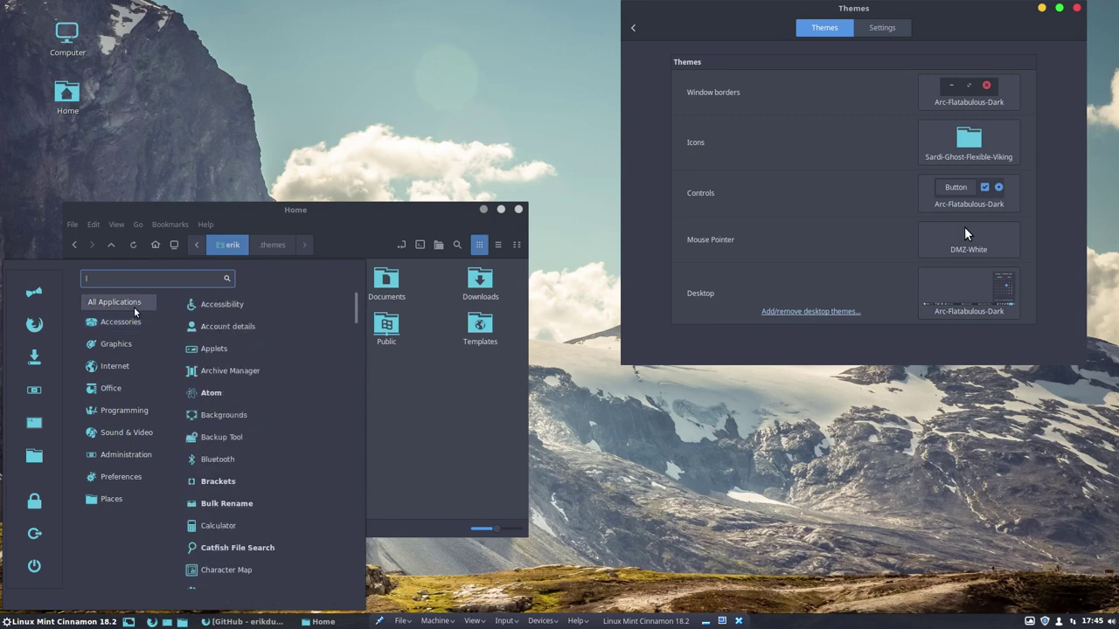
{"action": "scroll", "coordinate": [270, 350], "scroll_direction": "down", "scroll_amount": 15}
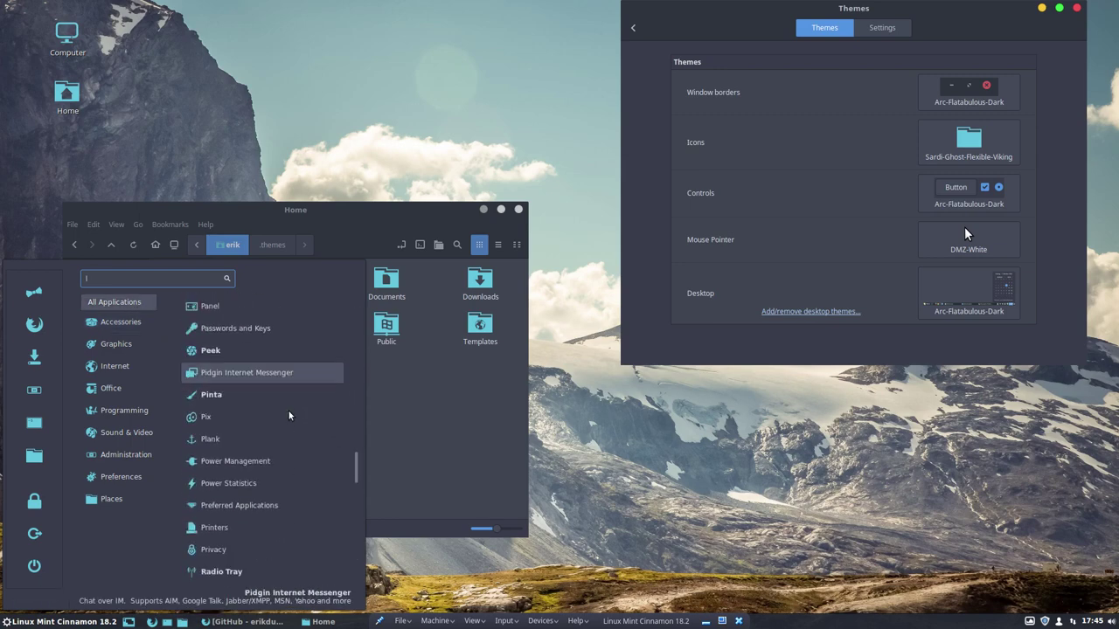
{"action": "scroll", "coordinate": [289, 416], "scroll_direction": "down", "scroll_amount": 10}
{"action": "scroll", "coordinate": [289, 416], "scroll_direction": "up", "scroll_amount": 20}
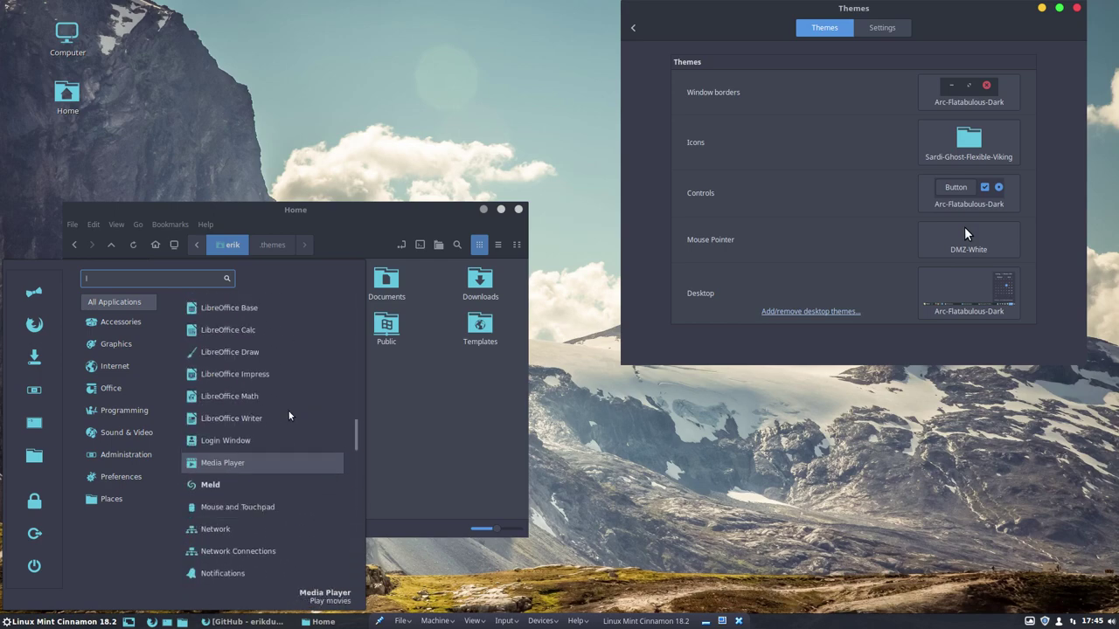
- Try the Sardi-Flexible-Orchid icon theme and move the Themes window lower so the dock is uncovered
{"action": "left_click", "coordinate": [390, 427]}
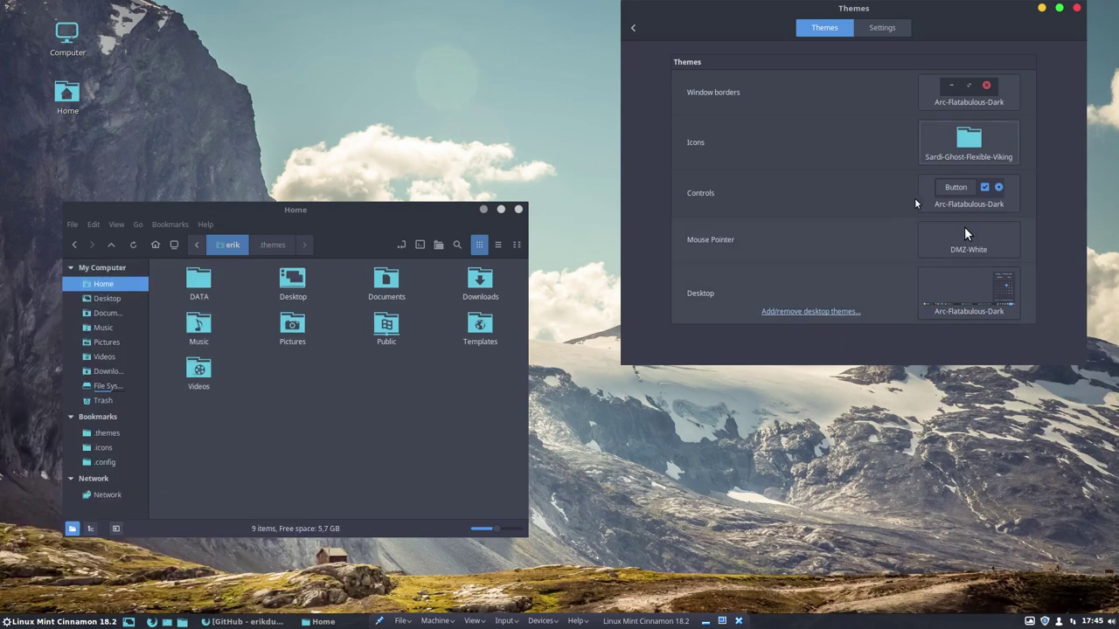
{"action": "left_click", "coordinate": [1001, 135]}
{"action": "scroll", "coordinate": [914, 360], "scroll_direction": "down", "scroll_amount": 10}
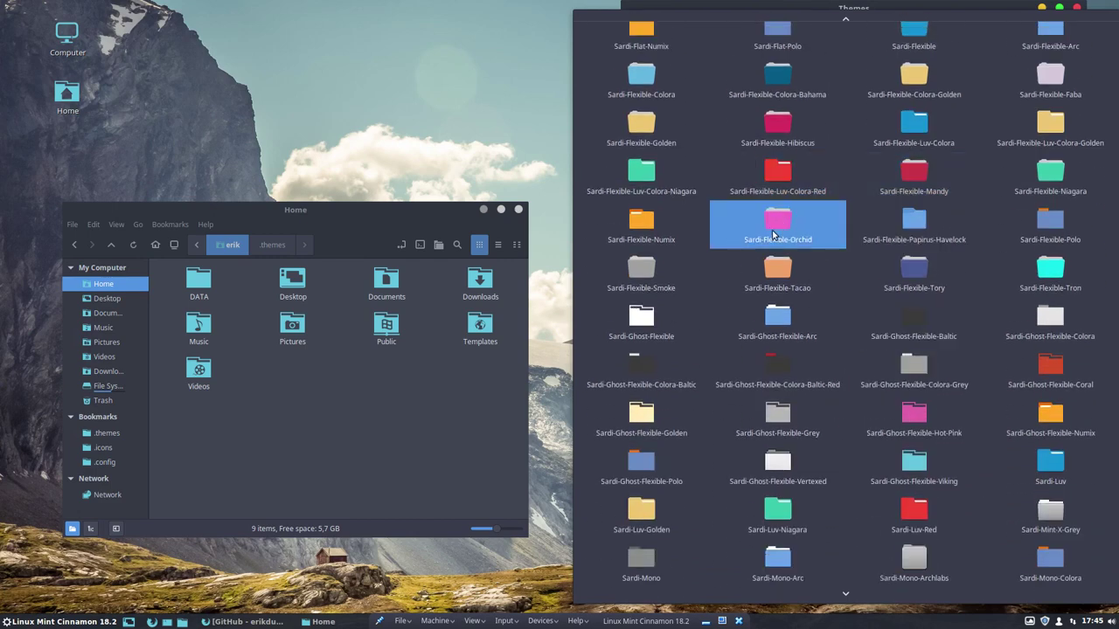
{"action": "left_click", "coordinate": [773, 226]}
{"action": "left_click", "coordinate": [411, 215]}
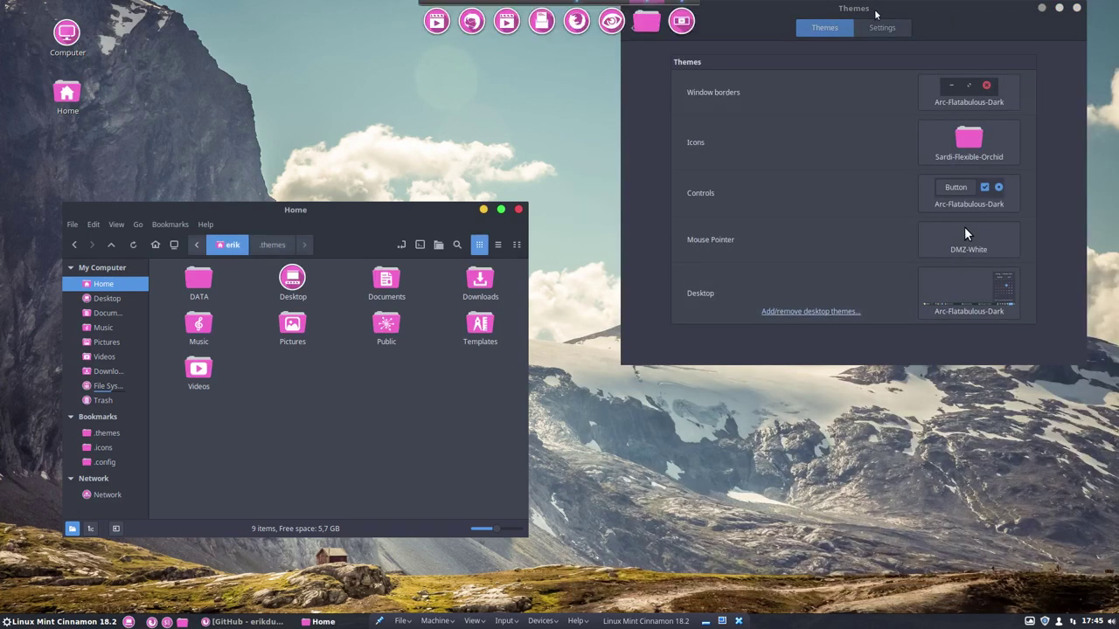
{"action": "left_click_drag", "start_coordinate": [876, 14], "coordinate": [858, 138]}
- Try the Sardi-Colora-Black-Rock and Sardi-Colora-Gothic icon themes
{"action": "left_click", "coordinate": [945, 291]}
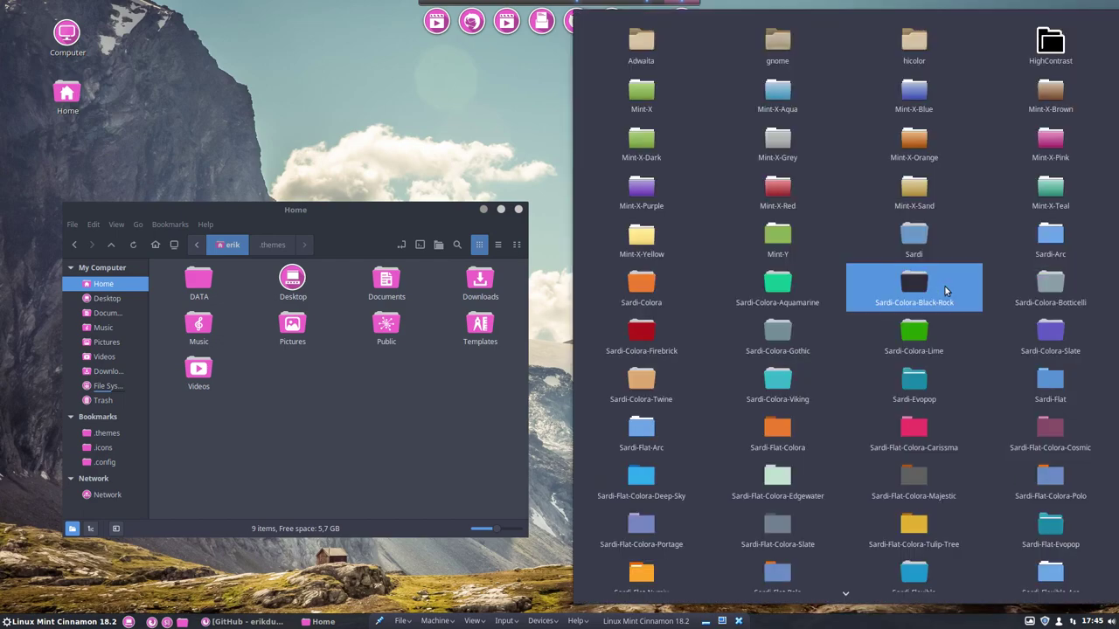
{"action": "left_click", "coordinate": [927, 295]}
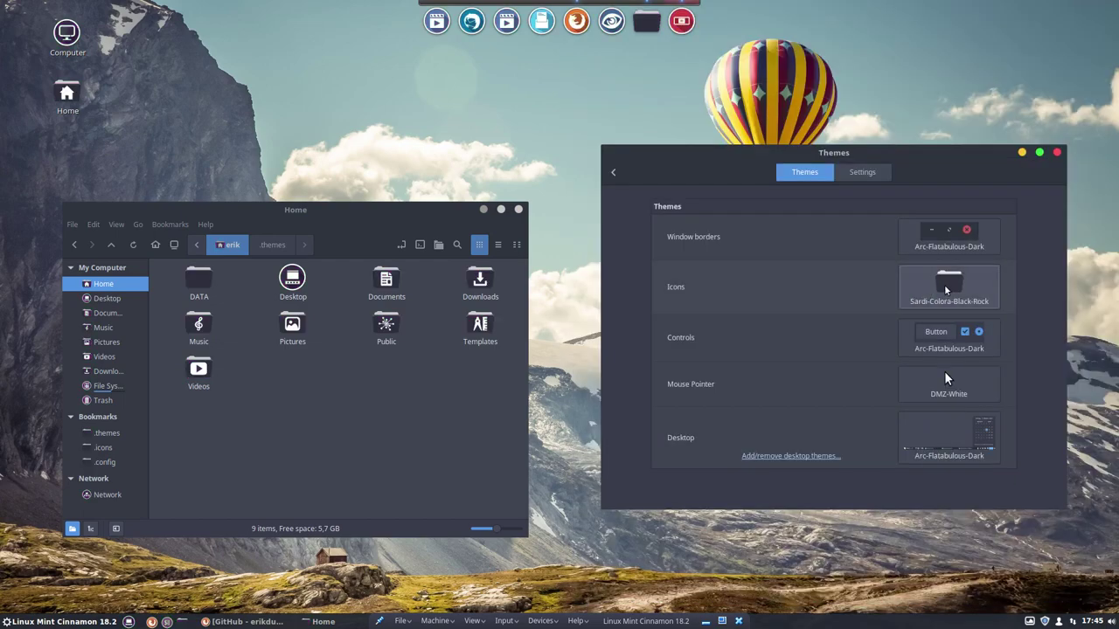
{"action": "left_click", "coordinate": [946, 292]}
{"action": "left_click", "coordinate": [790, 346]}
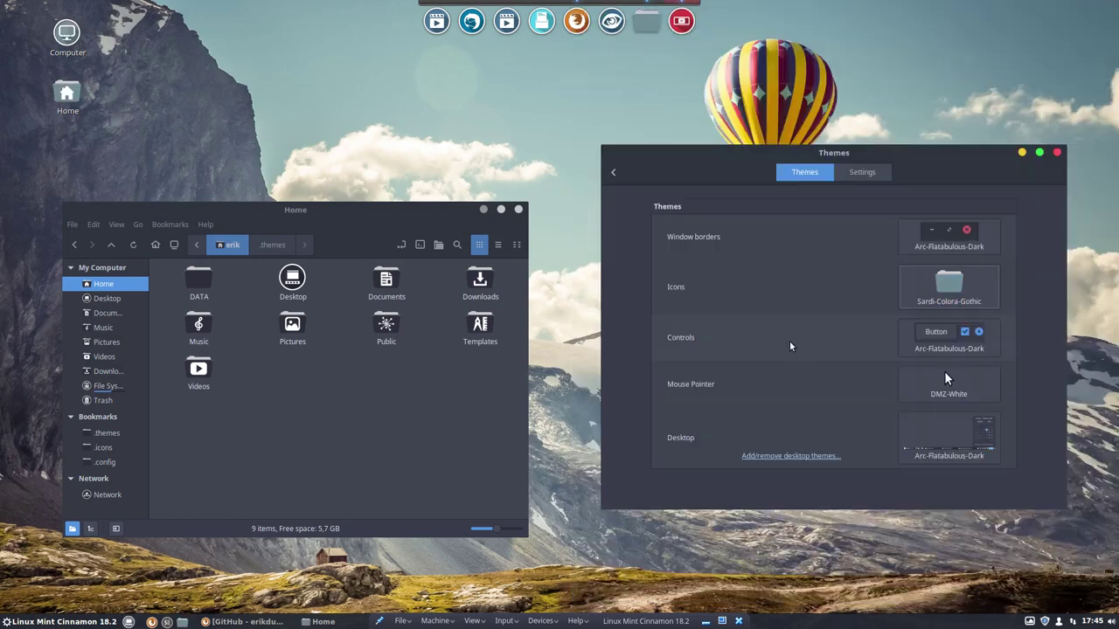
- Try the Sardi-Flat-Colora-Portage icon theme
{"action": "left_click", "coordinate": [938, 292]}
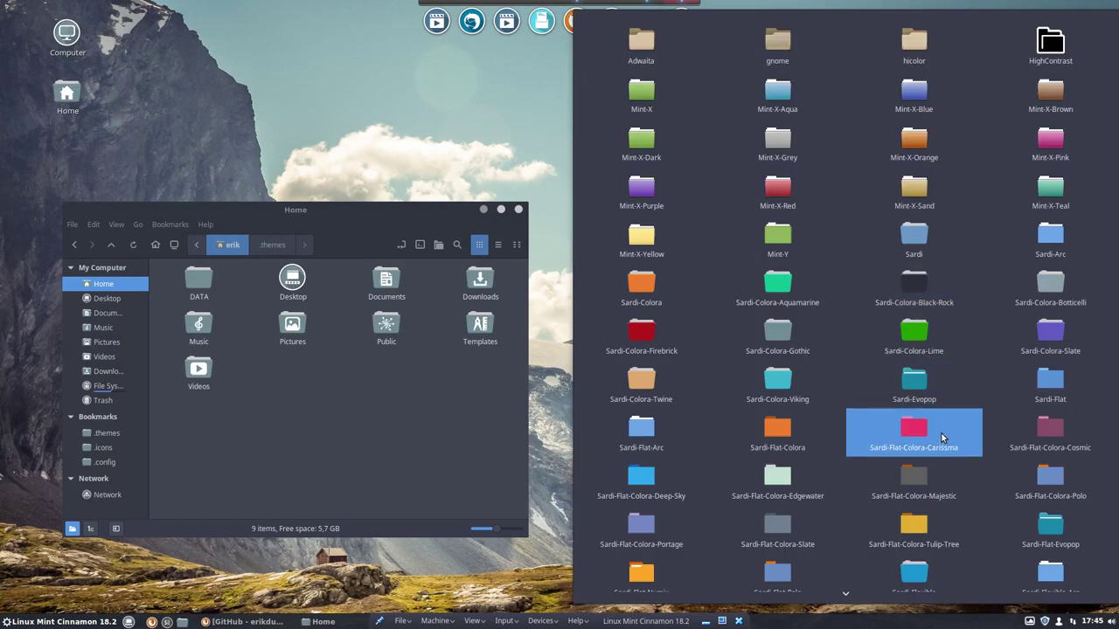
{"action": "scroll", "coordinate": [939, 441], "scroll_direction": "down", "scroll_amount": 5}
{"action": "scroll", "coordinate": [939, 441], "scroll_direction": "down", "scroll_amount": 1}
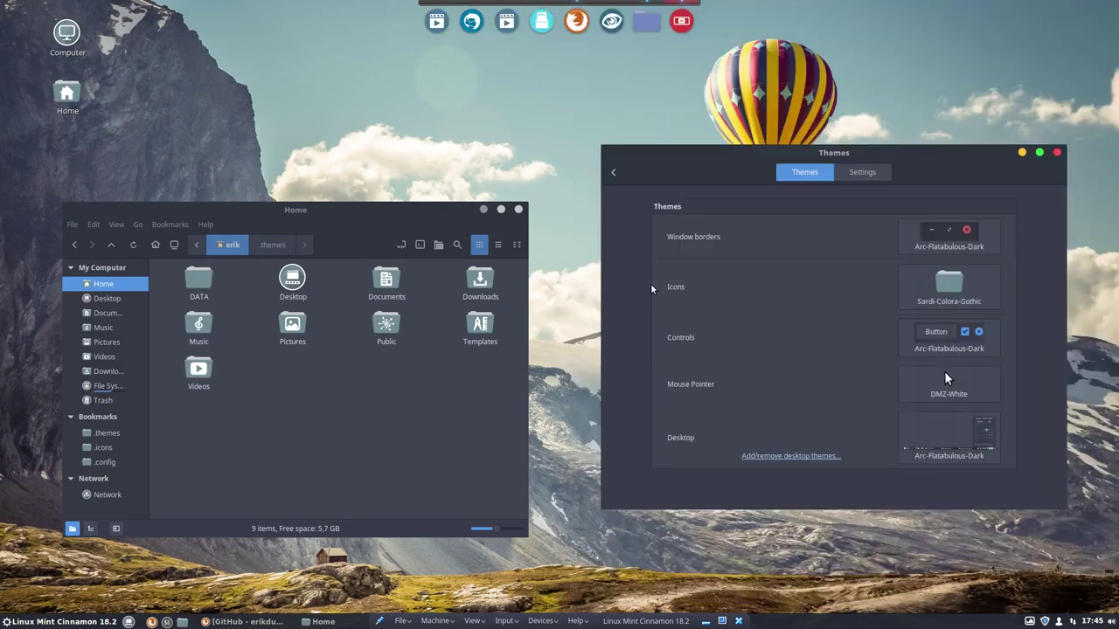
{"action": "left_click", "coordinate": [651, 288]}
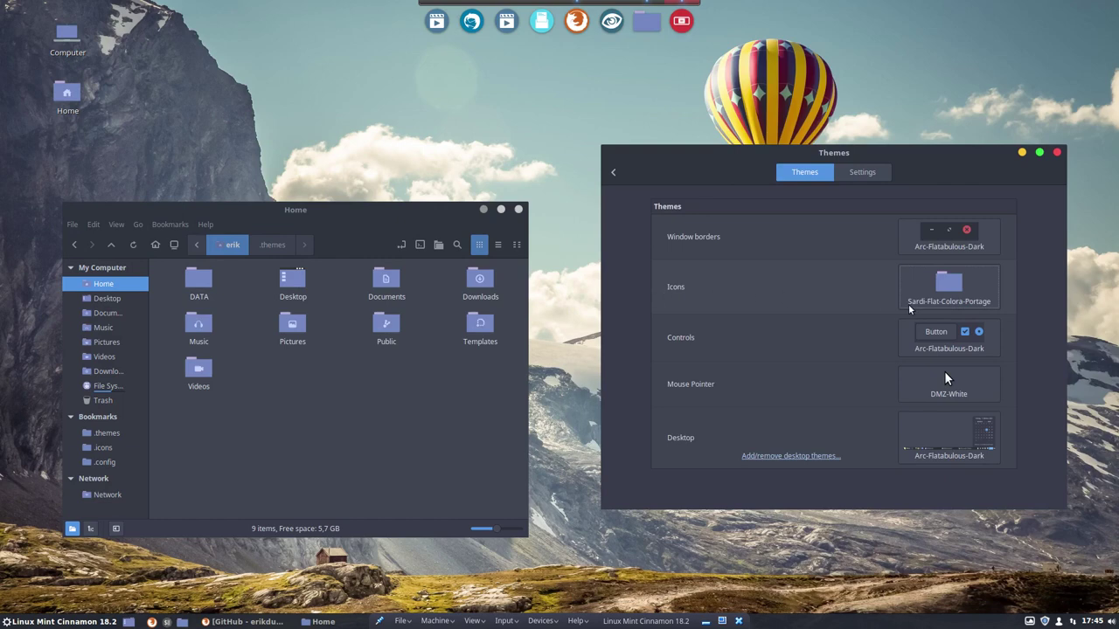
- Switch to Variety's next wallpaper and try the Sardi-Colora-Lime icon theme
{"action": "left_click", "coordinate": [1033, 619]}
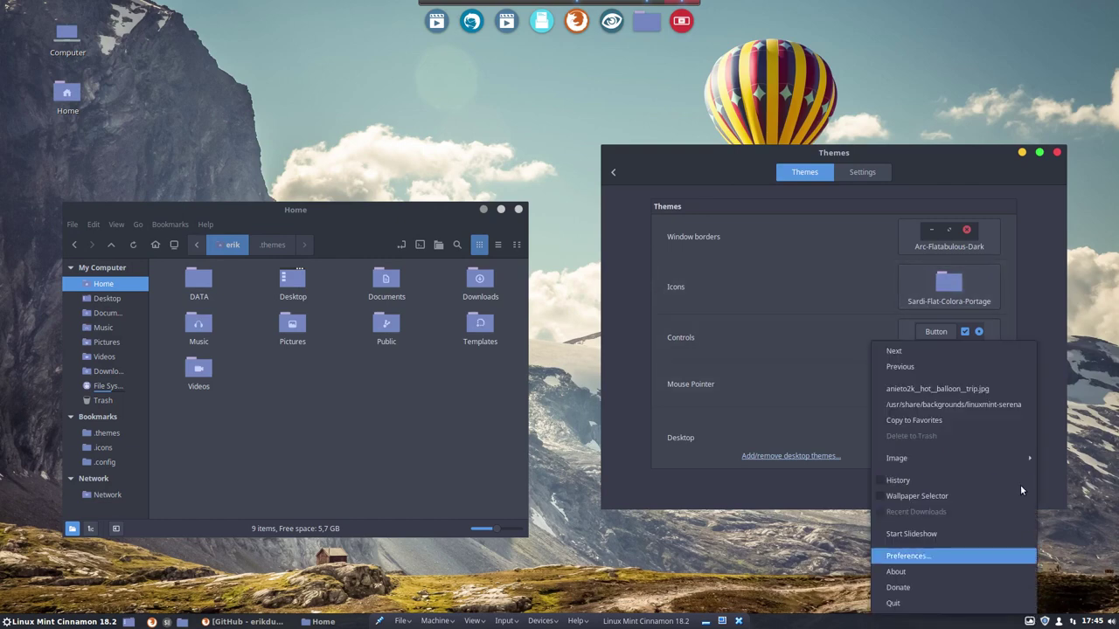
{"action": "left_click", "coordinate": [986, 350]}
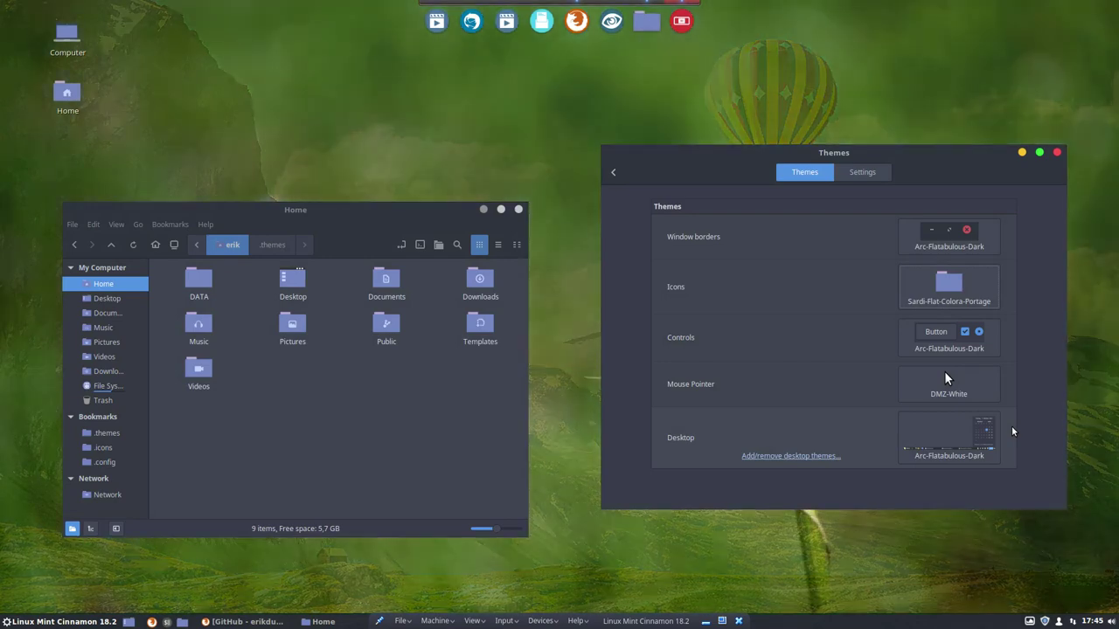
{"action": "left_click", "coordinate": [953, 295]}
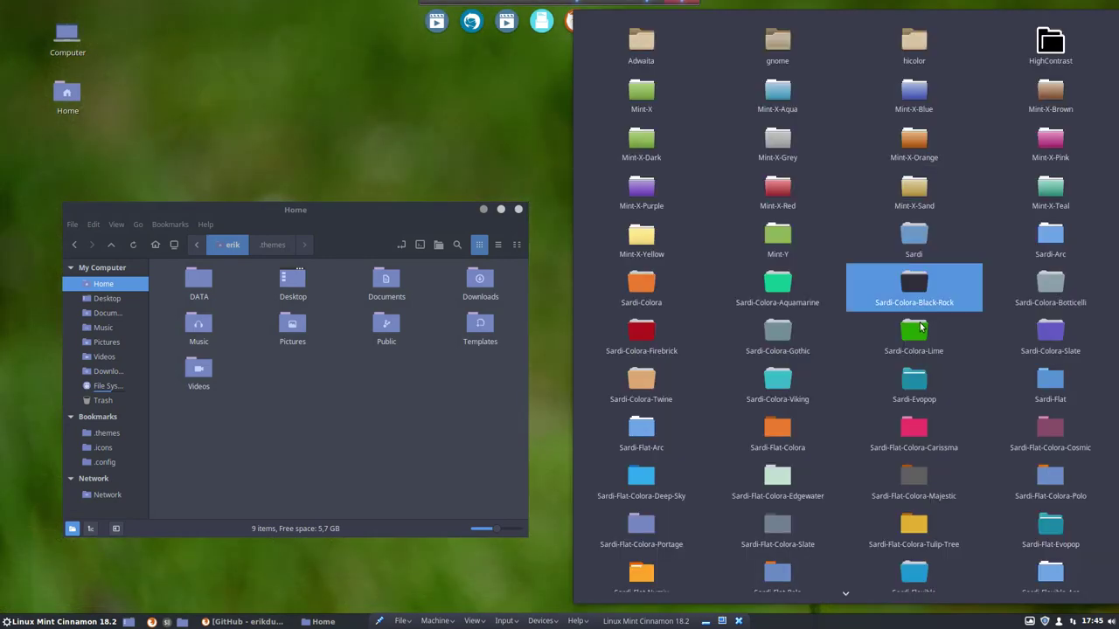
{"action": "left_click", "coordinate": [918, 332]}
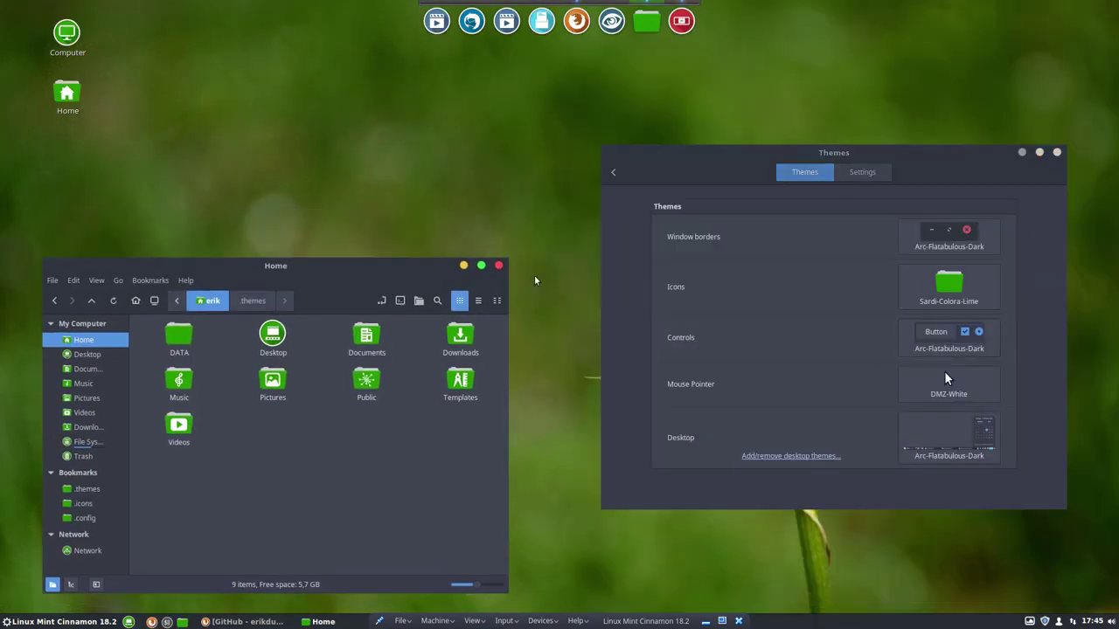
- Try the Sardi-Colora-Aquamarine and Sardi-Flexible-Luv-Colora-Niagara icon themes
{"action": "left_click", "coordinate": [948, 288]}
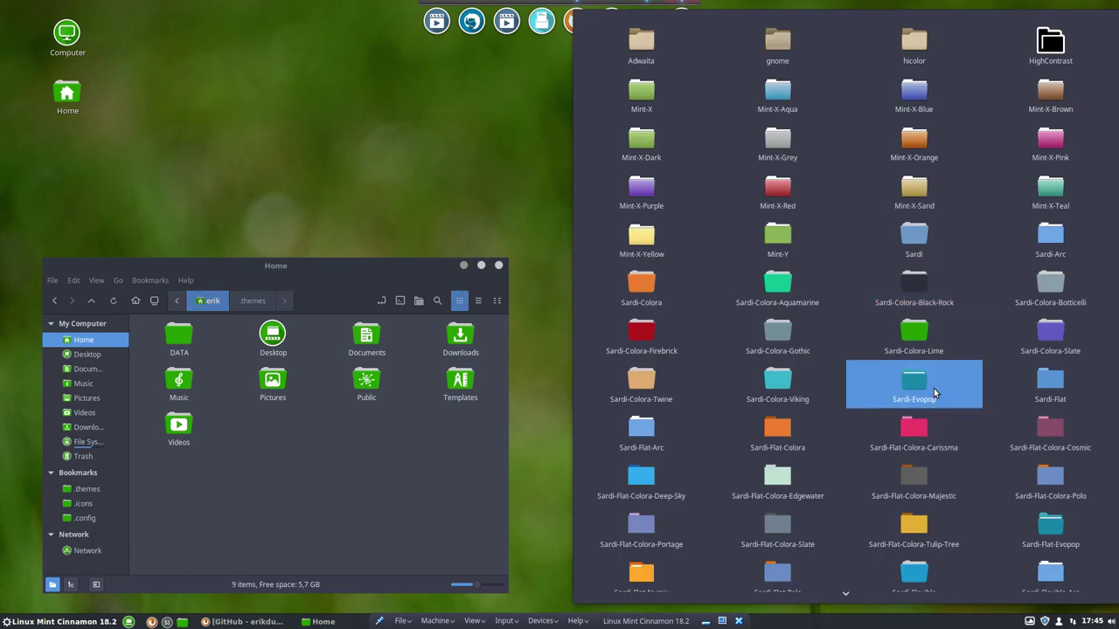
{"action": "left_click", "coordinate": [778, 288]}
{"action": "left_click", "coordinate": [957, 302]}
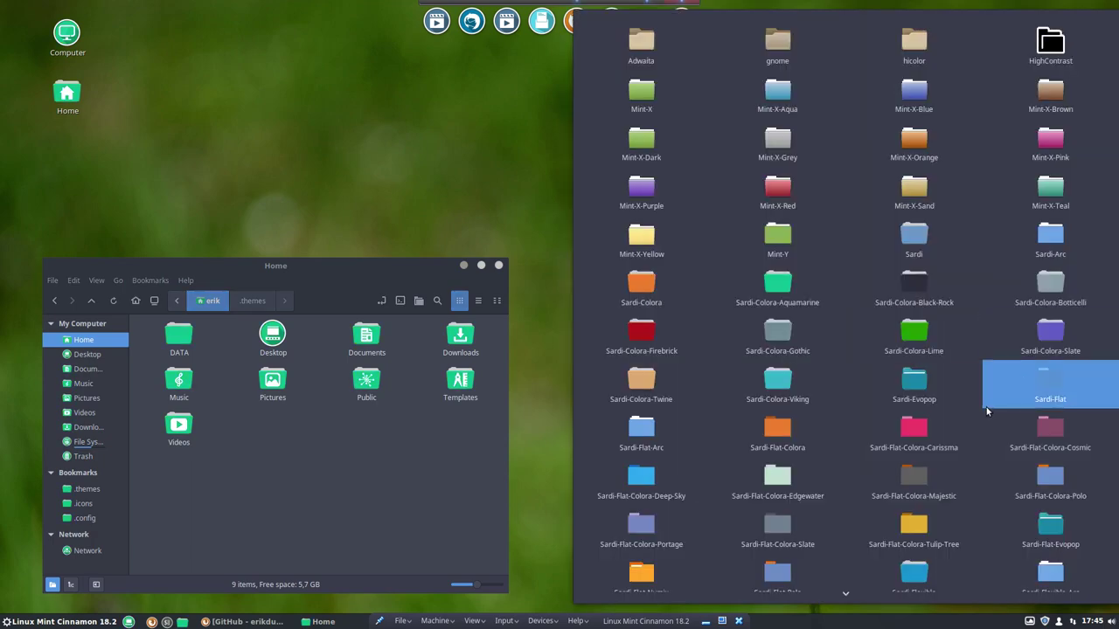
{"action": "scroll", "coordinate": [983, 389], "scroll_direction": "down", "scroll_amount": 10}
{"action": "left_click", "coordinate": [645, 283]}
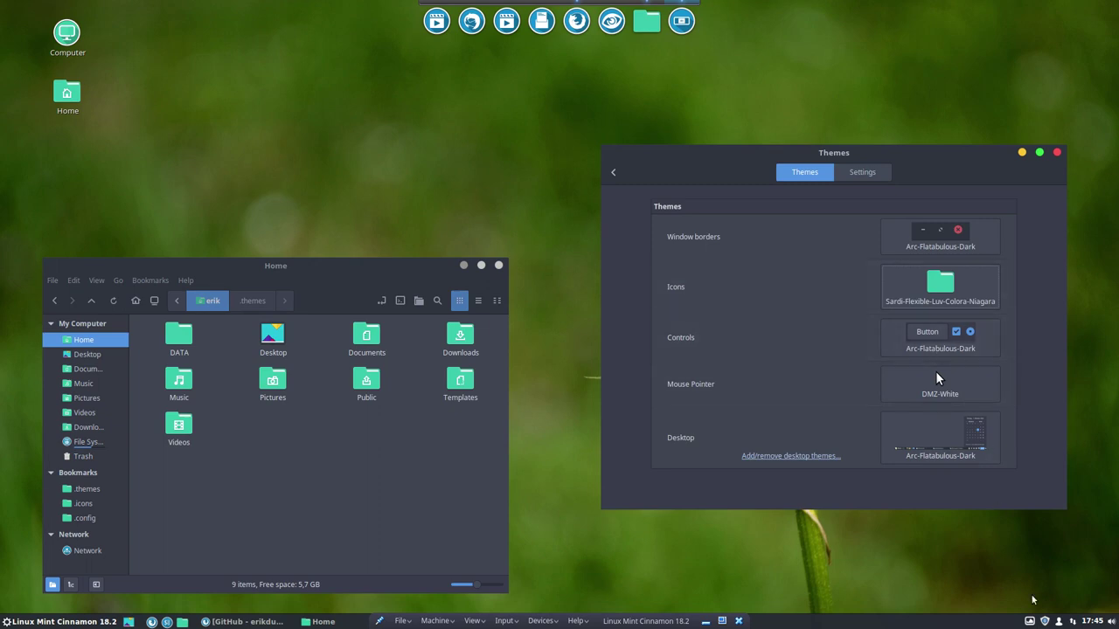
- Advance Variety to another wallpaper and move the Themes window closer to the Home window
{"action": "left_click", "coordinate": [1032, 621]}
{"action": "left_click", "coordinate": [945, 344]}
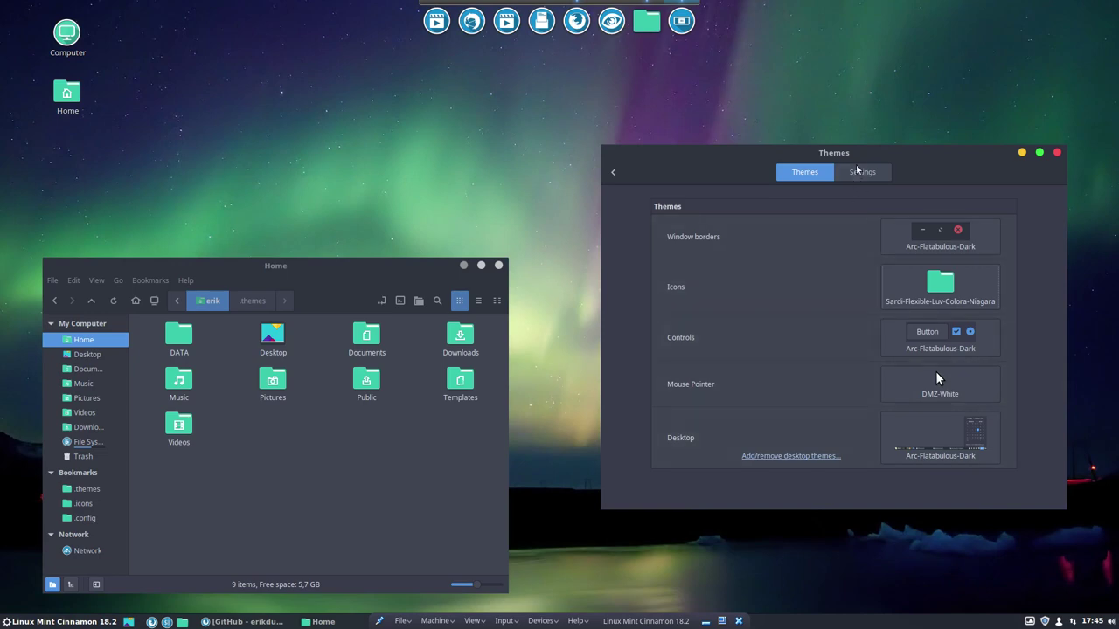
{"action": "left_click_drag", "start_coordinate": [854, 155], "coordinate": [726, 149]}
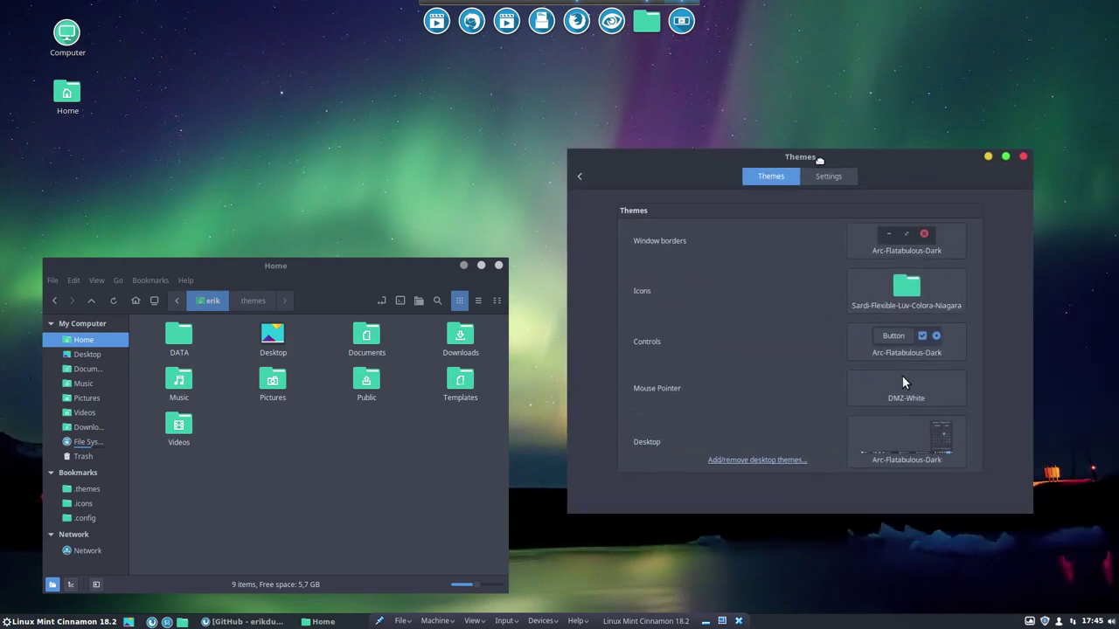
- Set the window borders and controls to Mint-Y-Dark-Watusi
{"action": "left_click", "coordinate": [907, 243]}
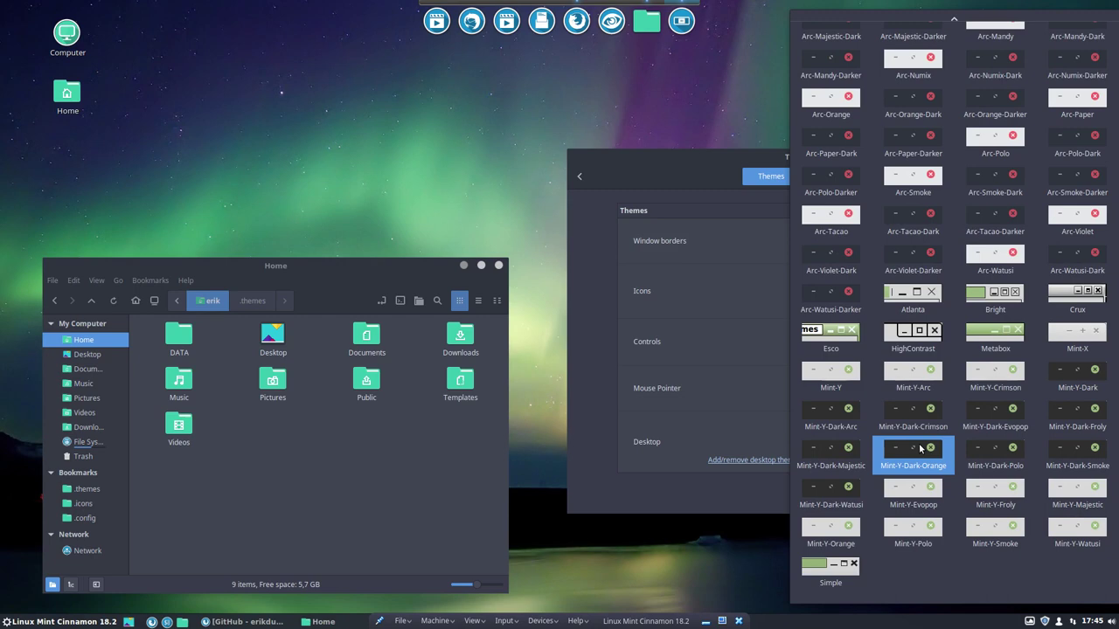
{"action": "left_click", "coordinate": [849, 495]}
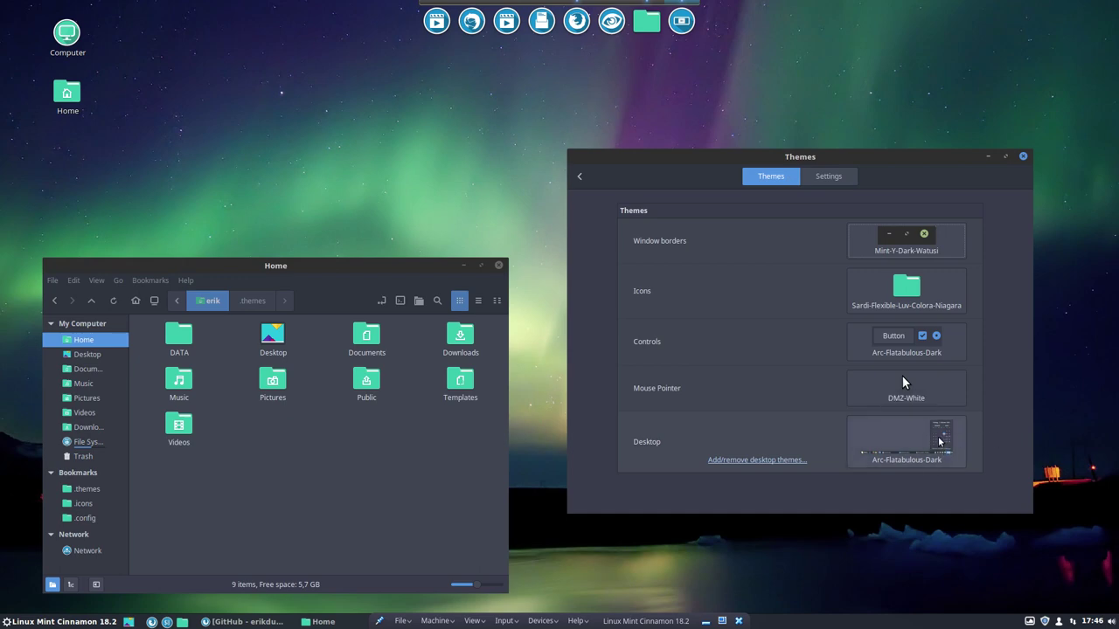
{"action": "left_click", "coordinate": [938, 355]}
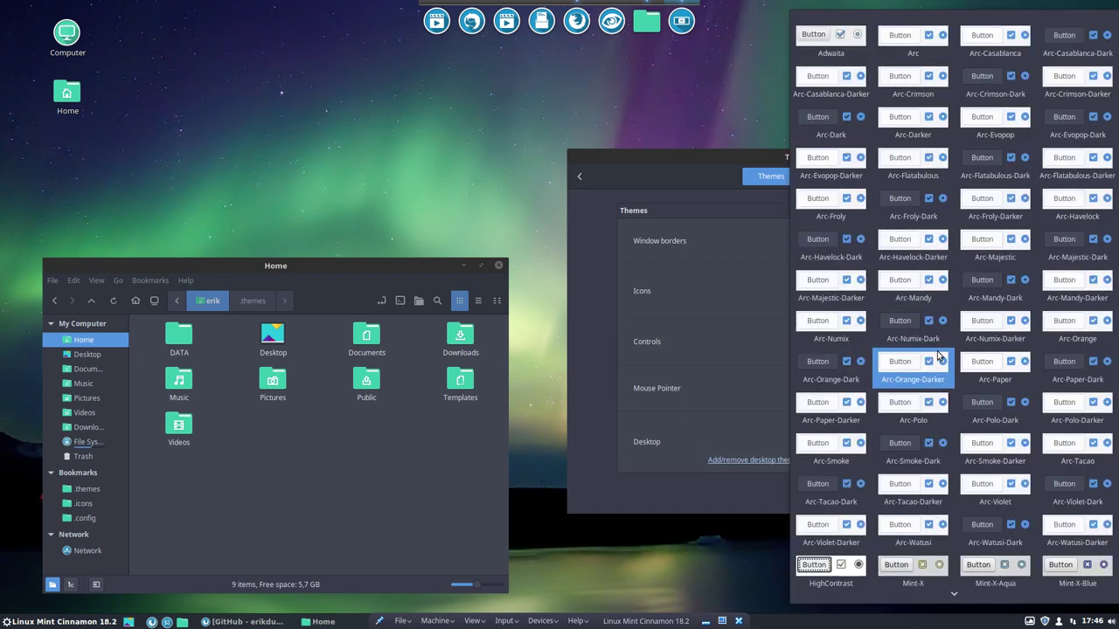
{"action": "scroll", "coordinate": [940, 357], "scroll_direction": "down", "scroll_amount": 5}
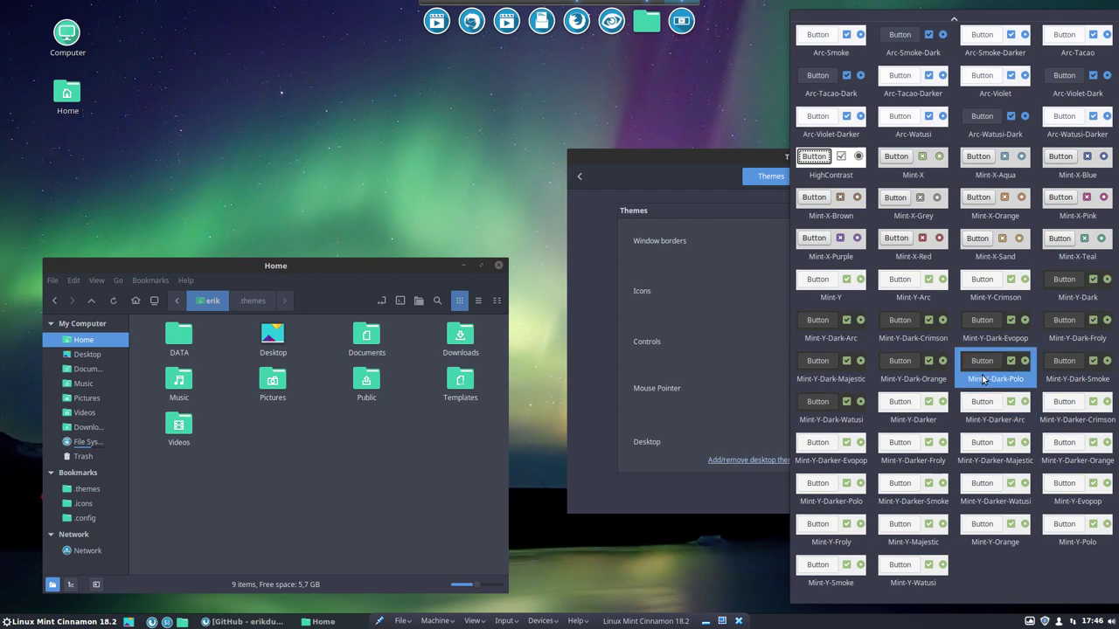
{"action": "left_click", "coordinate": [830, 407]}
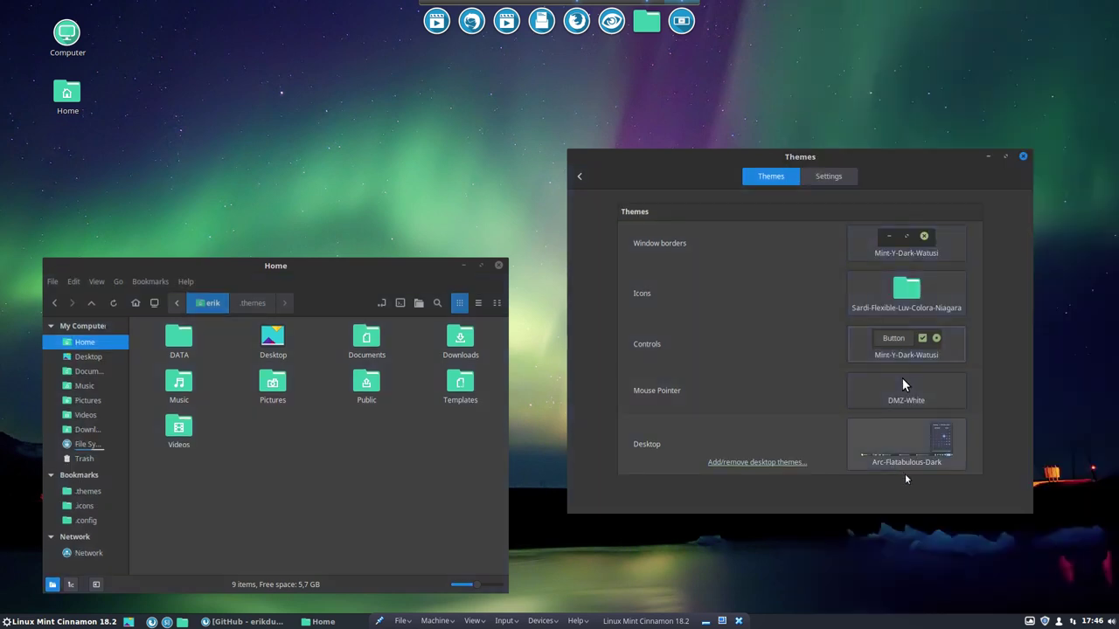
- Set the desktop theme to Mint-Y-Dark-Watusi and move the Themes window lower on the desktop
{"action": "left_click", "coordinate": [935, 456]}
{"action": "scroll", "coordinate": [935, 468], "scroll_direction": "down", "scroll_amount": 2}
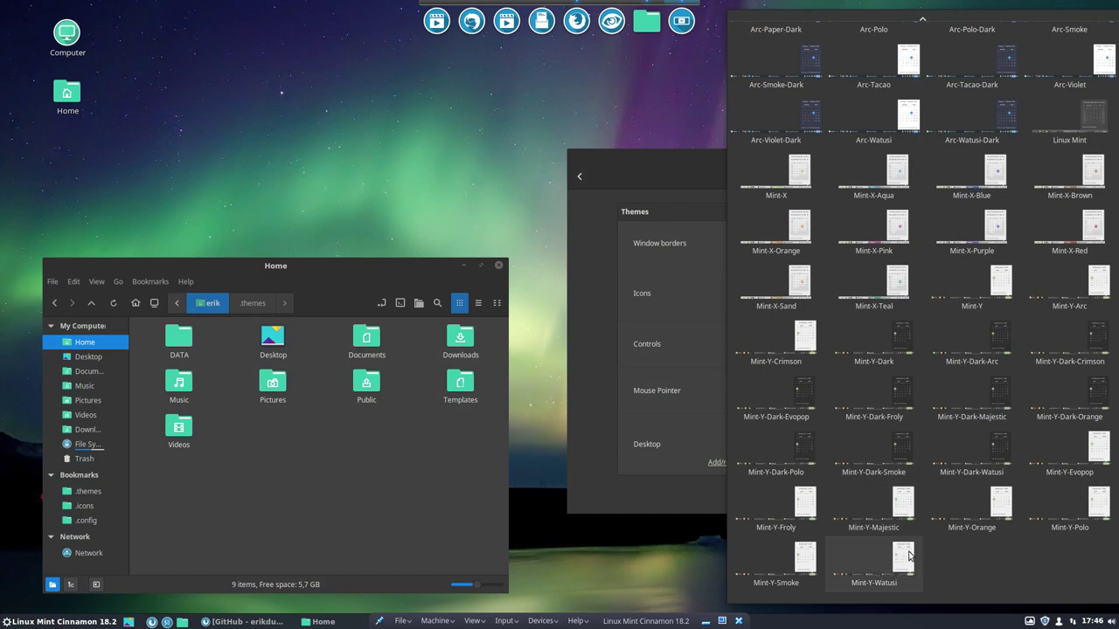
{"action": "left_click", "coordinate": [997, 451]}
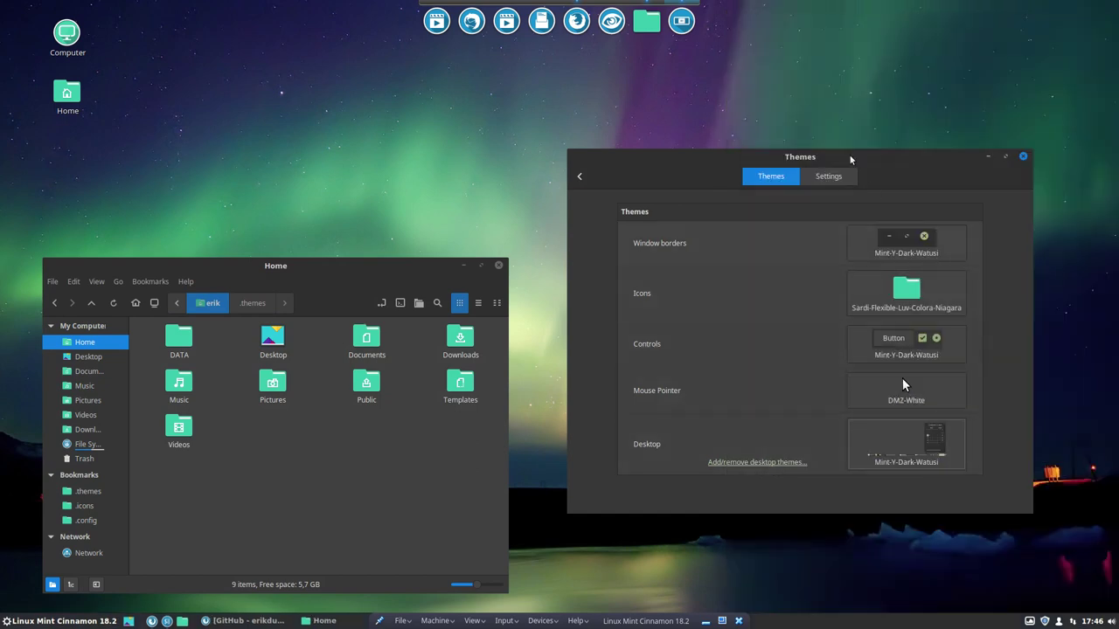
{"action": "left_click_drag", "start_coordinate": [851, 160], "coordinate": [890, 220]}
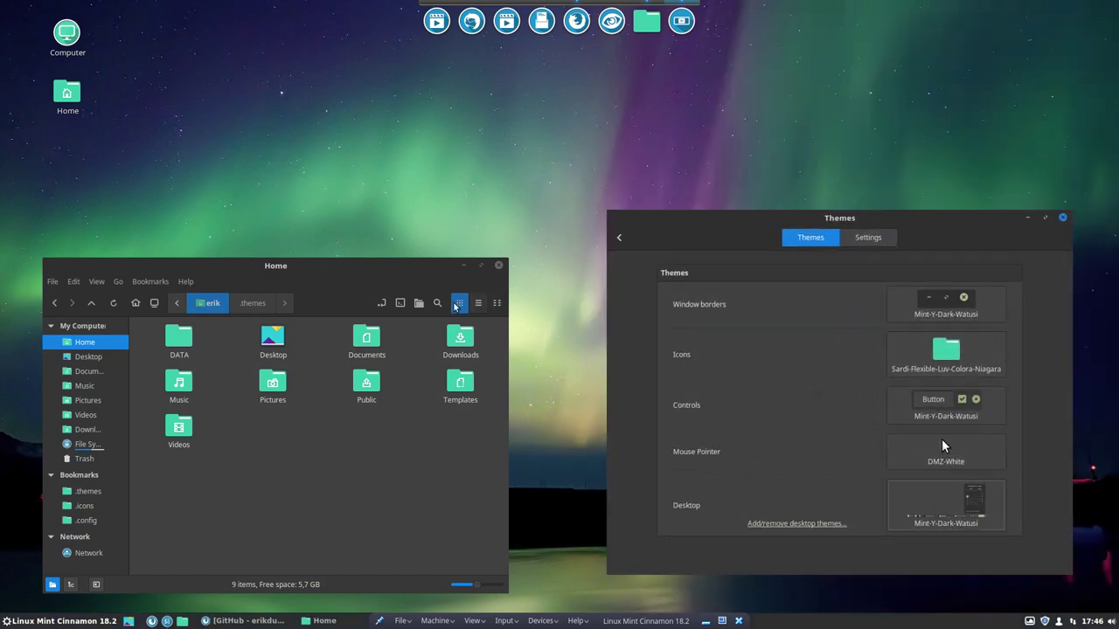
- Try the Sardi-Flat-Colora-Deep-Sky and Sardi-Flat icon themes
{"action": "left_click", "coordinate": [953, 368]}
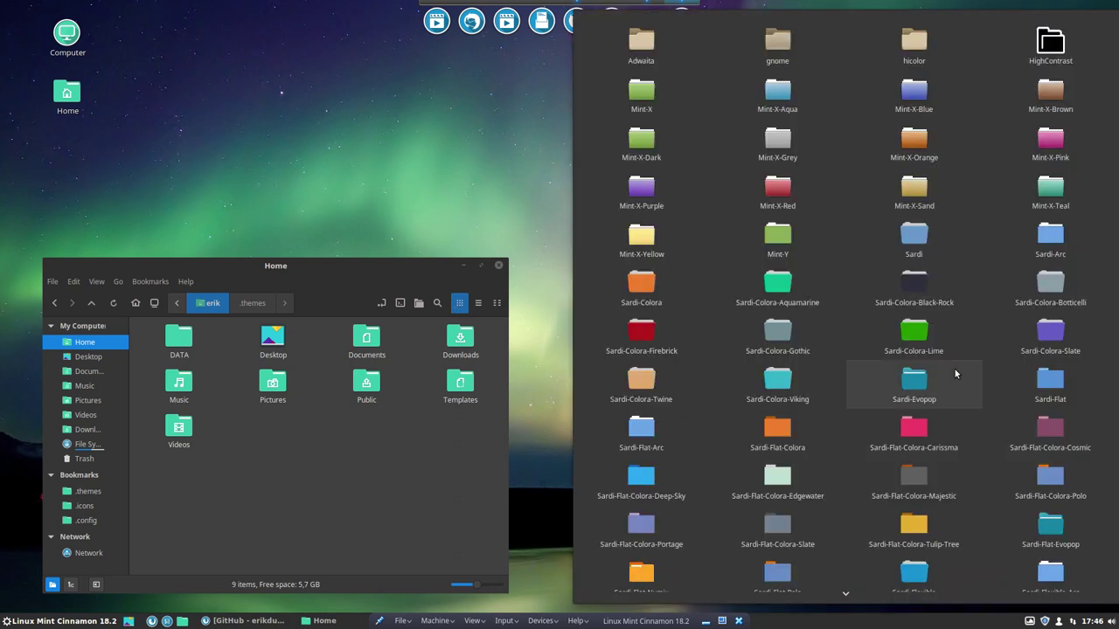
{"action": "scroll", "coordinate": [950, 369], "scroll_direction": "down", "scroll_amount": 1}
{"action": "left_click", "coordinate": [634, 430]}
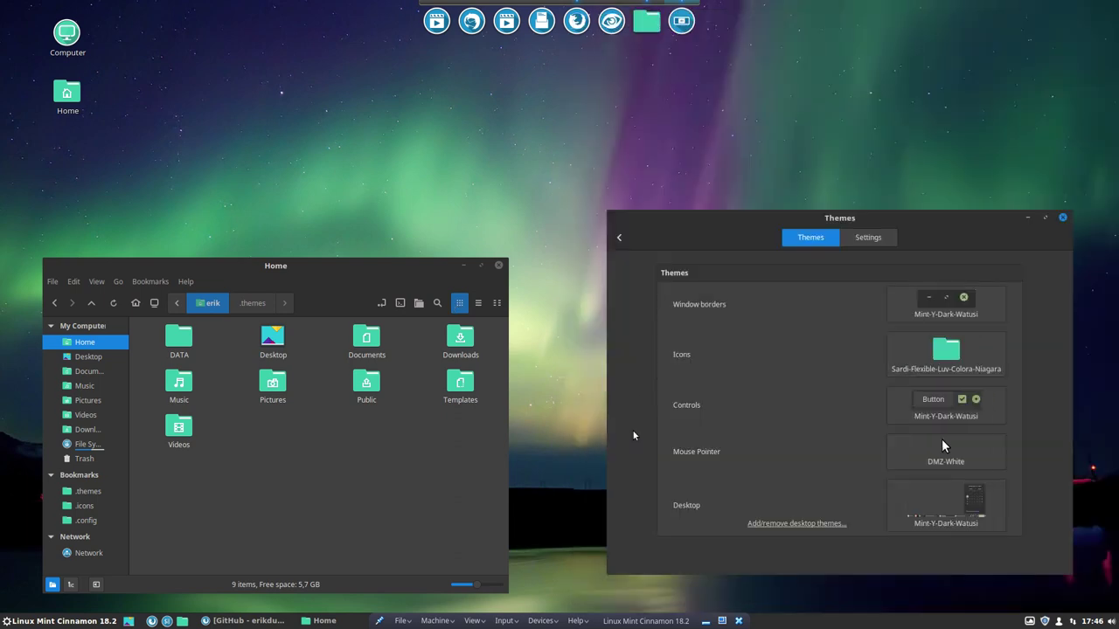
{"action": "left_click", "coordinate": [937, 357]}
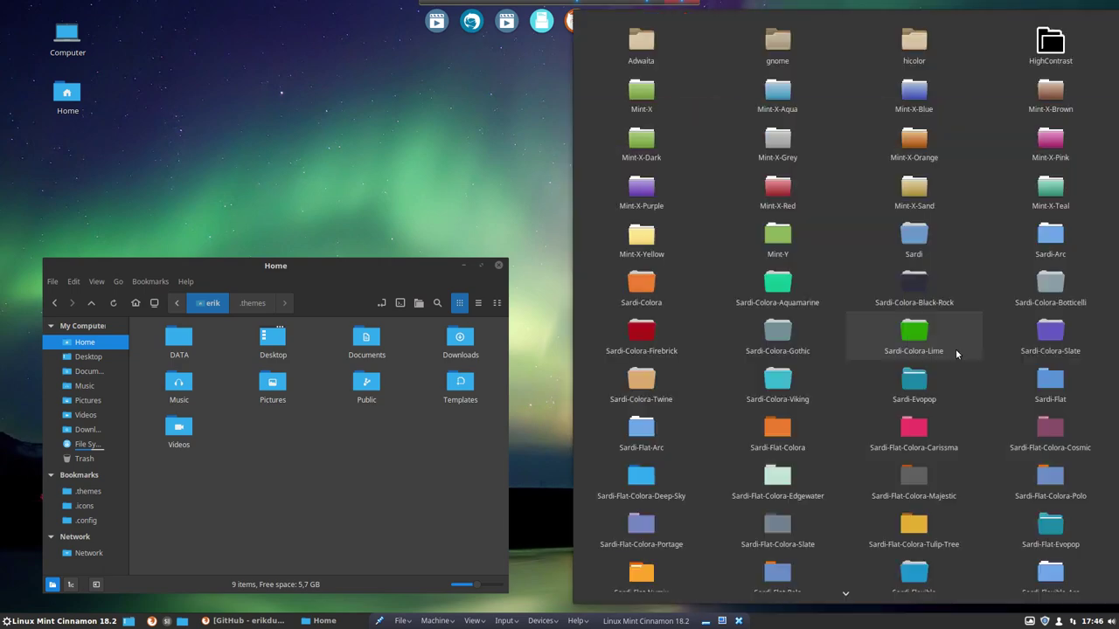
{"action": "left_click", "coordinate": [1049, 385]}
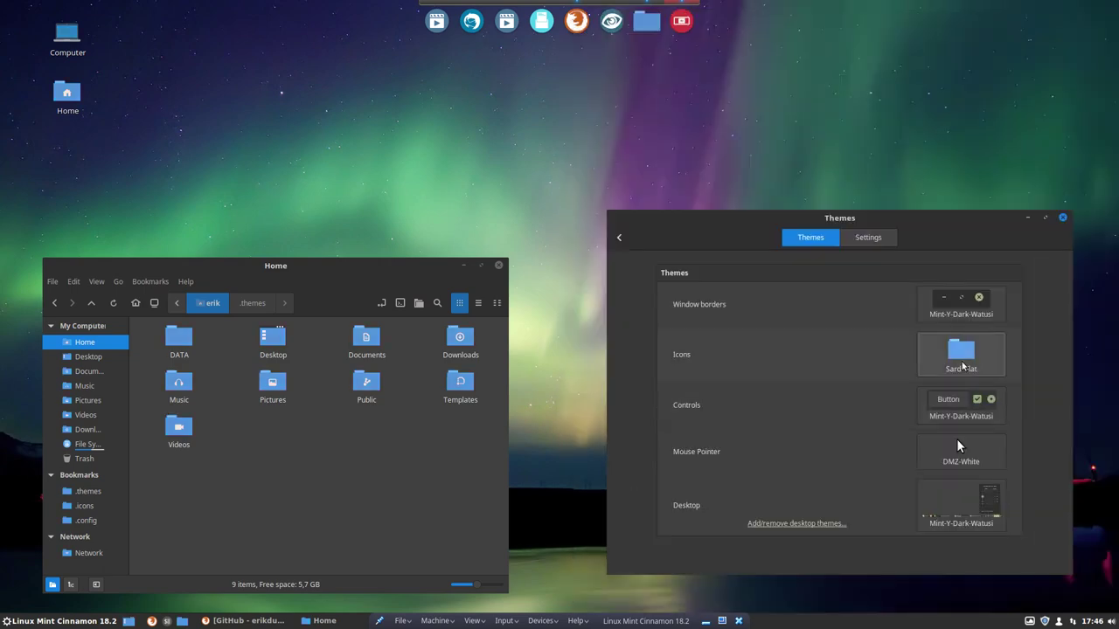
- Try the Sardi-Evopop icon theme and return to Sardi-Flat-Colora-Deep-Sky
{"action": "left_click", "coordinate": [971, 366]}
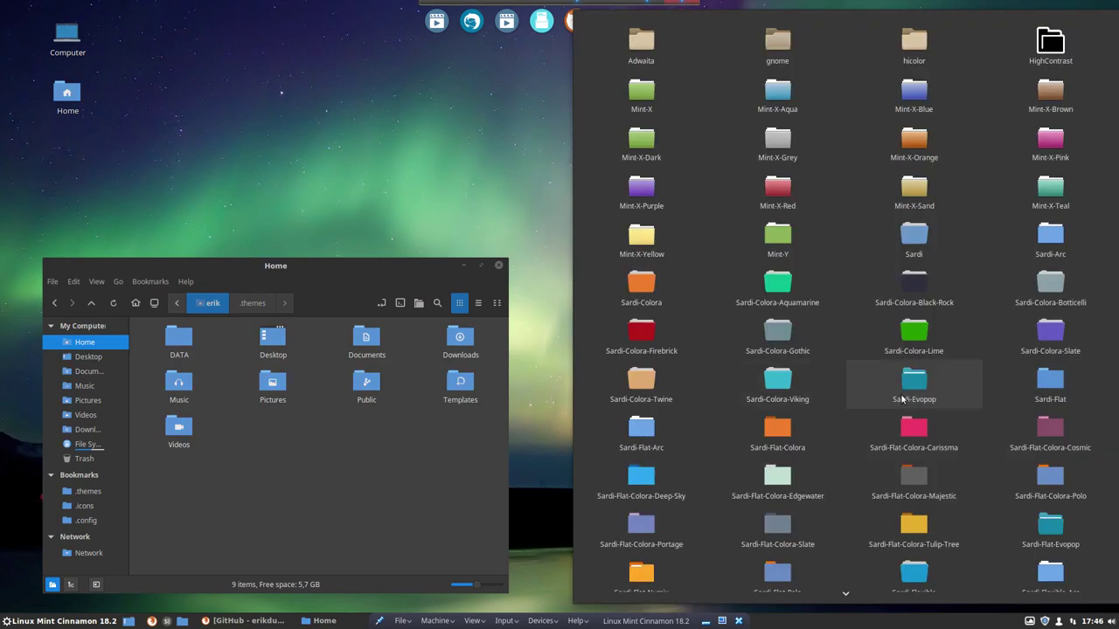
{"action": "left_click", "coordinate": [911, 389]}
{"action": "left_click", "coordinate": [921, 373]}
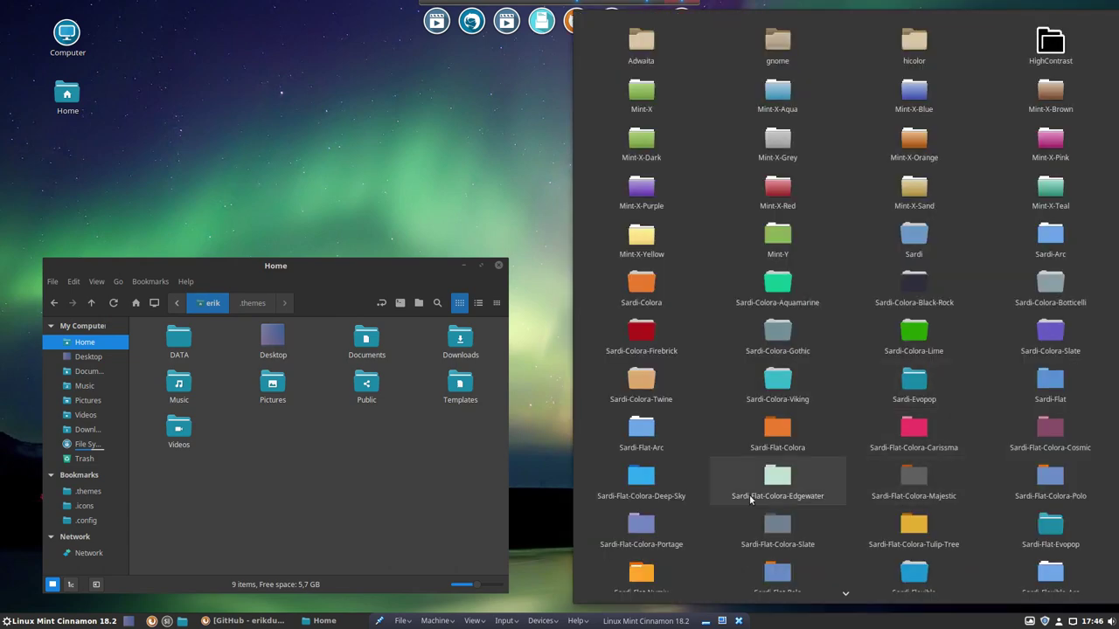
{"action": "left_click", "coordinate": [647, 494]}
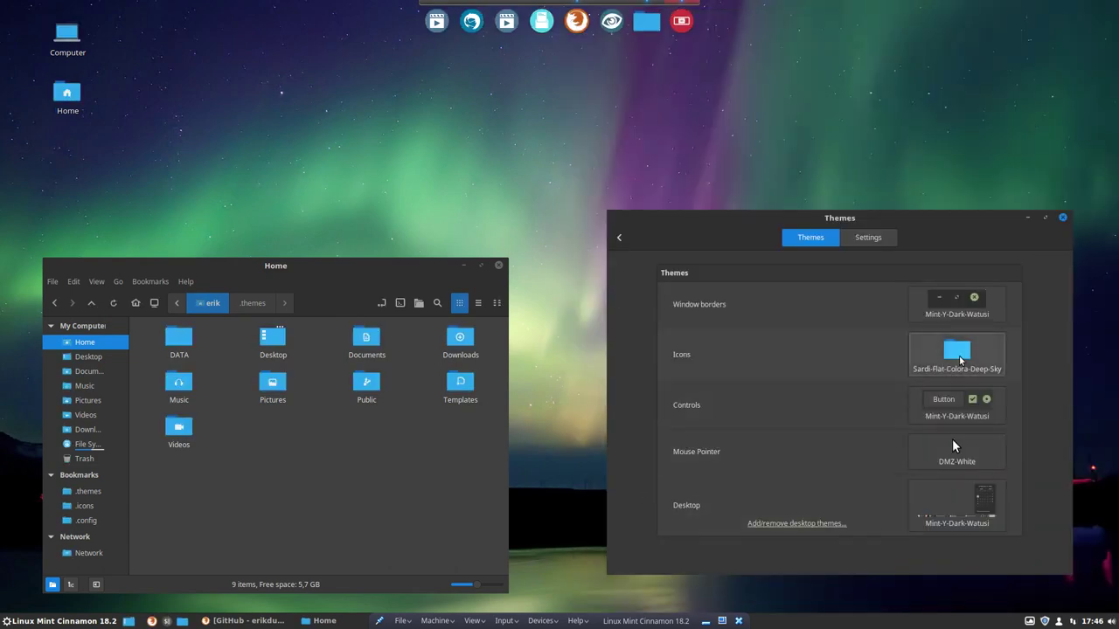
- Set the icon theme to Sardi-Flexible-Papirus-Havelock
{"action": "left_click", "coordinate": [918, 372]}
{"action": "scroll", "coordinate": [903, 542], "scroll_direction": "down", "scroll_amount": 10}
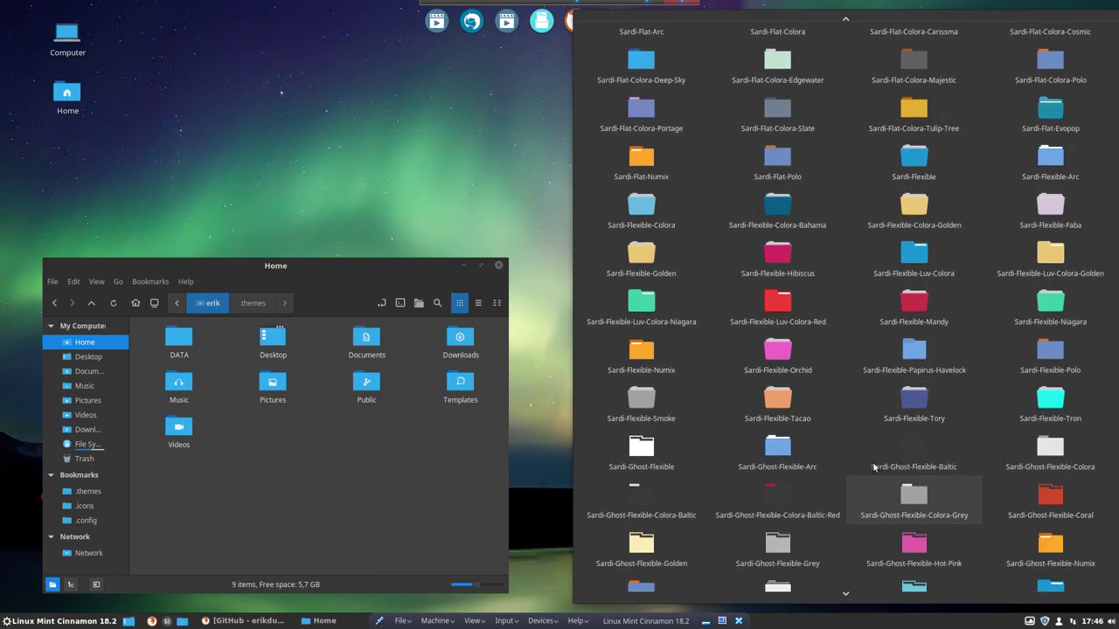
{"action": "left_click", "coordinate": [918, 371]}
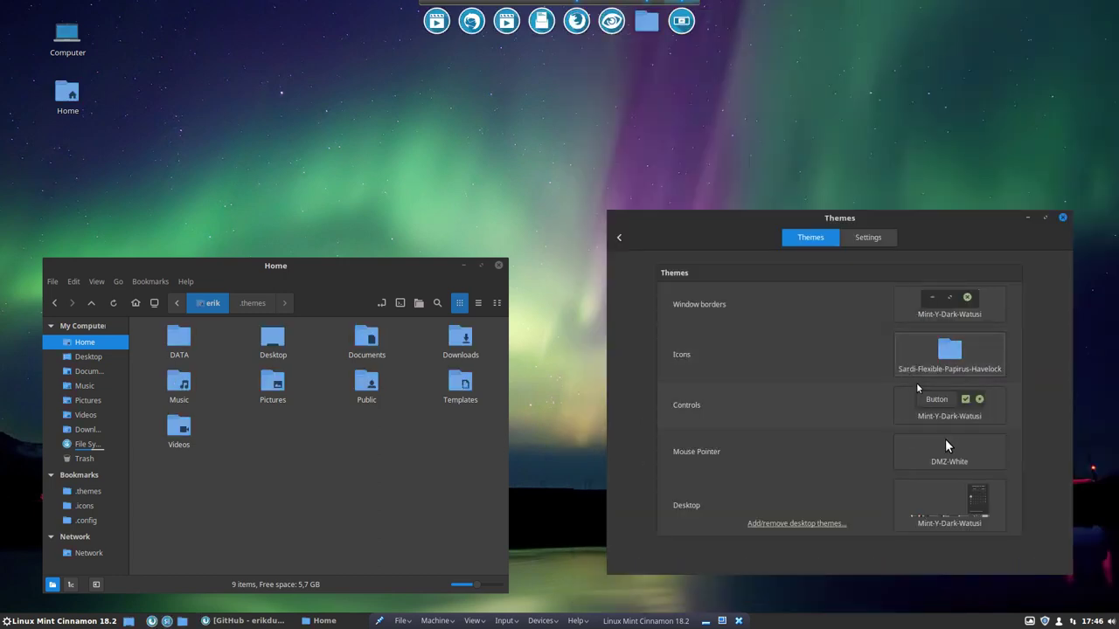
- Try the Sardi-Flexible-Tory and Sardi-Mono-Arc icon themes
{"action": "left_click", "coordinate": [945, 347]}
{"action": "scroll", "coordinate": [931, 376], "scroll_direction": "down", "scroll_amount": 12}
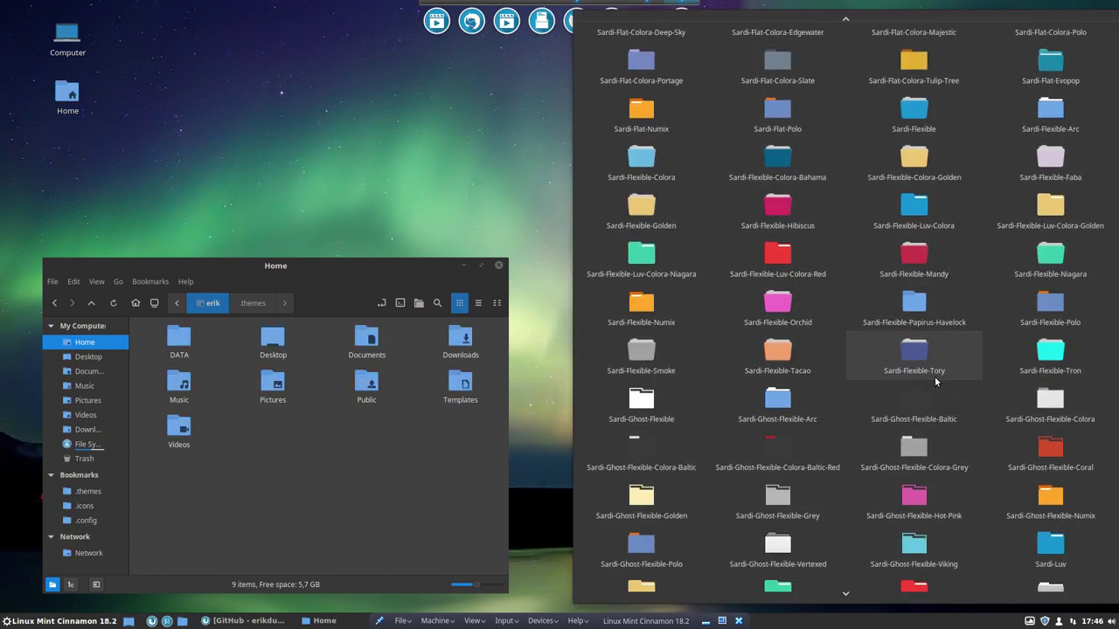
{"action": "left_click", "coordinate": [923, 369]}
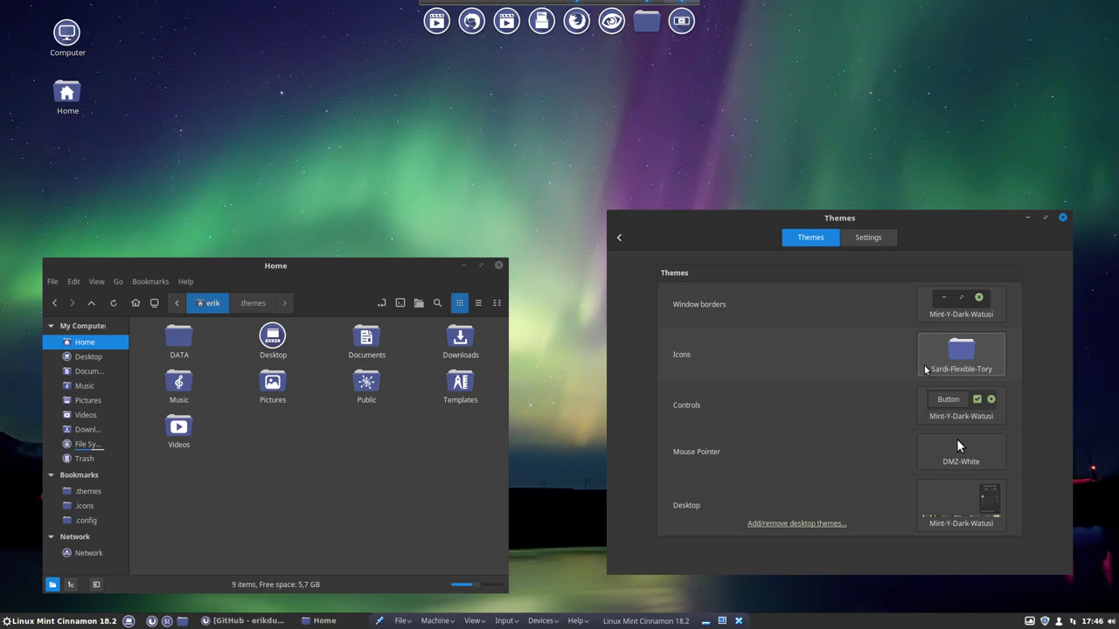
{"action": "left_click", "coordinate": [925, 370]}
{"action": "scroll", "coordinate": [950, 376], "scroll_direction": "down", "scroll_amount": 10}
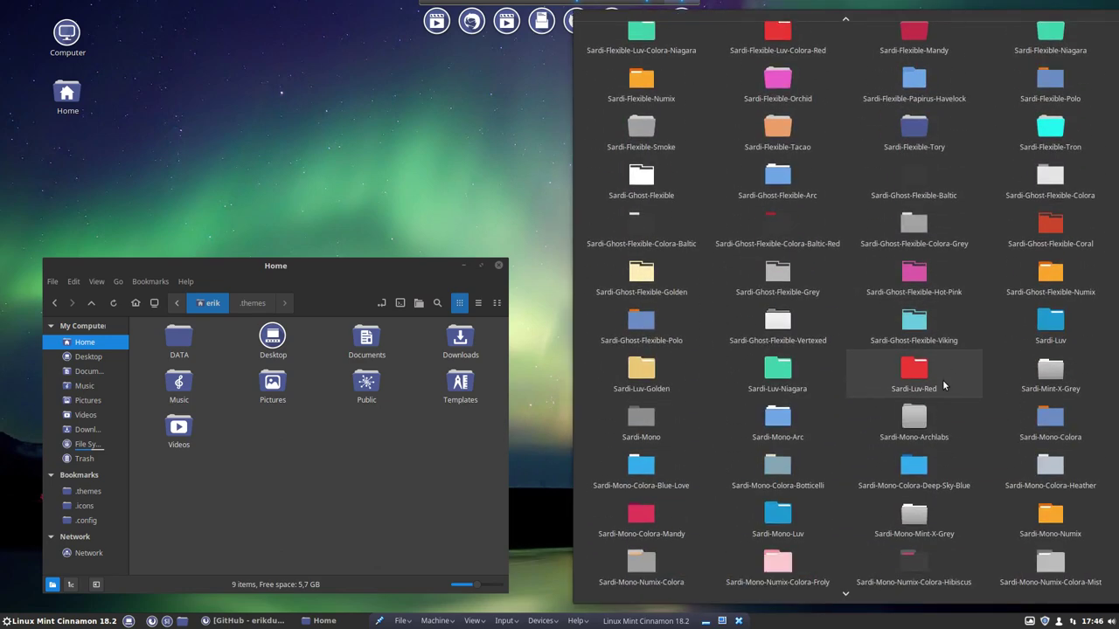
{"action": "scroll", "coordinate": [944, 385], "scroll_direction": "down", "scroll_amount": 2}
{"action": "left_click", "coordinate": [777, 371]}
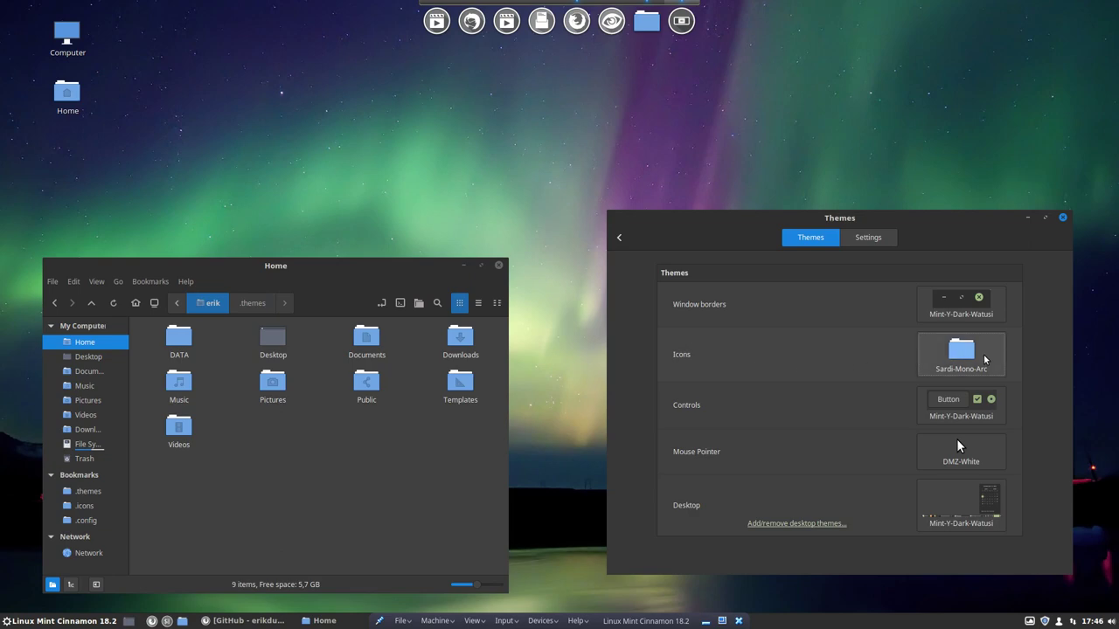
- Try the Sardi-Mono-Colora-Deep-Sky-Blue and Surfn-Breeze-Dark icon themes
{"action": "left_click", "coordinate": [959, 354]}
{"action": "scroll", "coordinate": [970, 420], "scroll_direction": "down", "scroll_amount": 15}
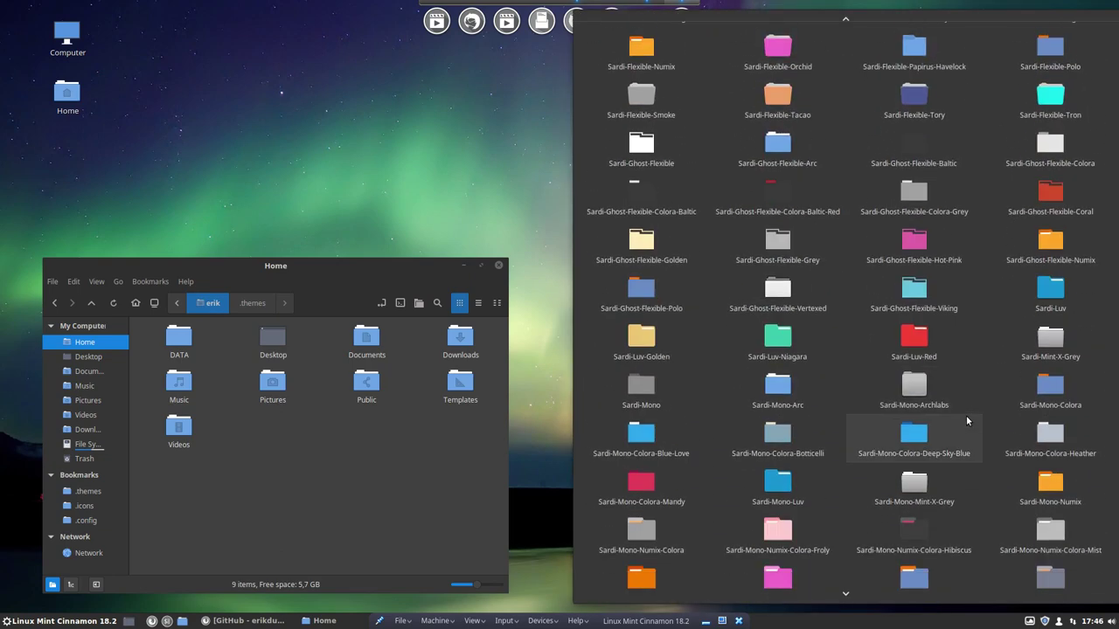
{"action": "left_click", "coordinate": [914, 403]}
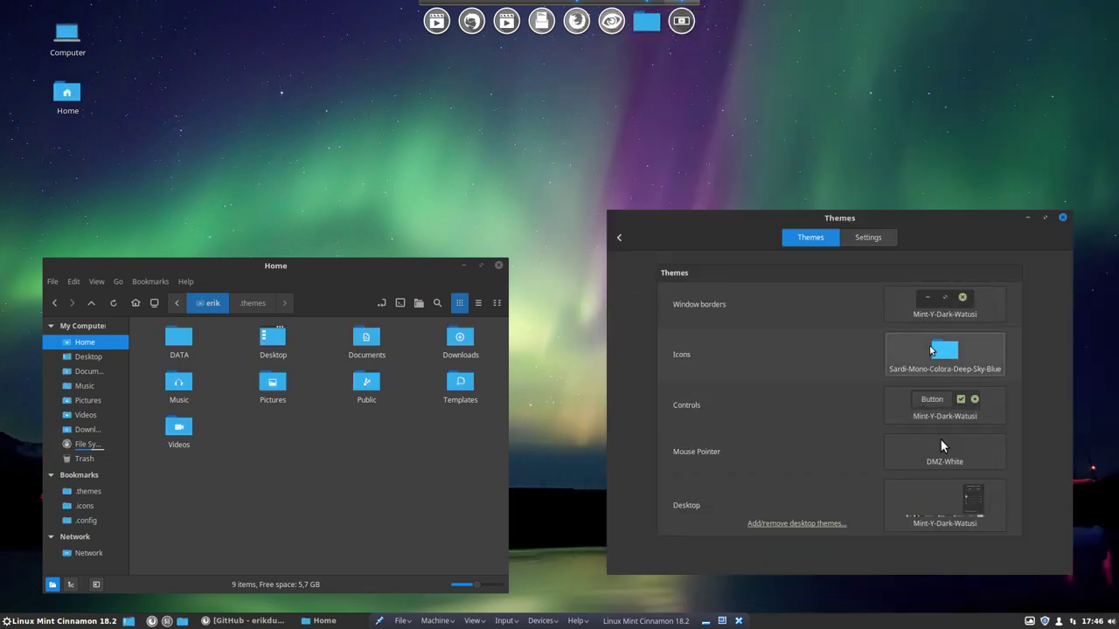
{"action": "left_click", "coordinate": [940, 358]}
{"action": "scroll", "coordinate": [937, 362], "scroll_direction": "down", "scroll_amount": 15}
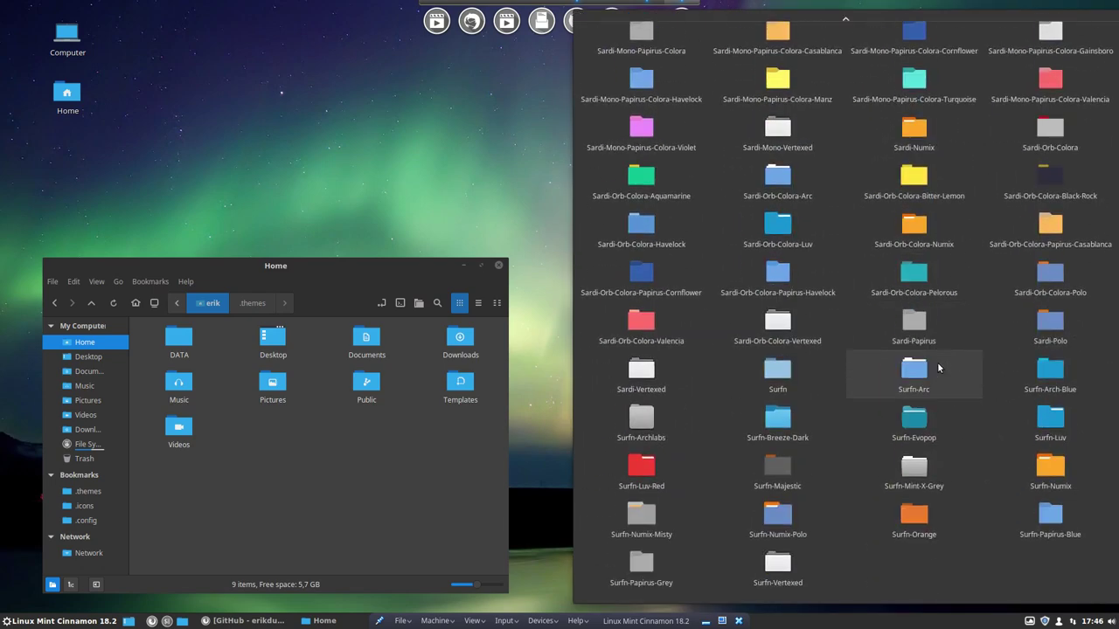
{"action": "left_click", "coordinate": [777, 421]}
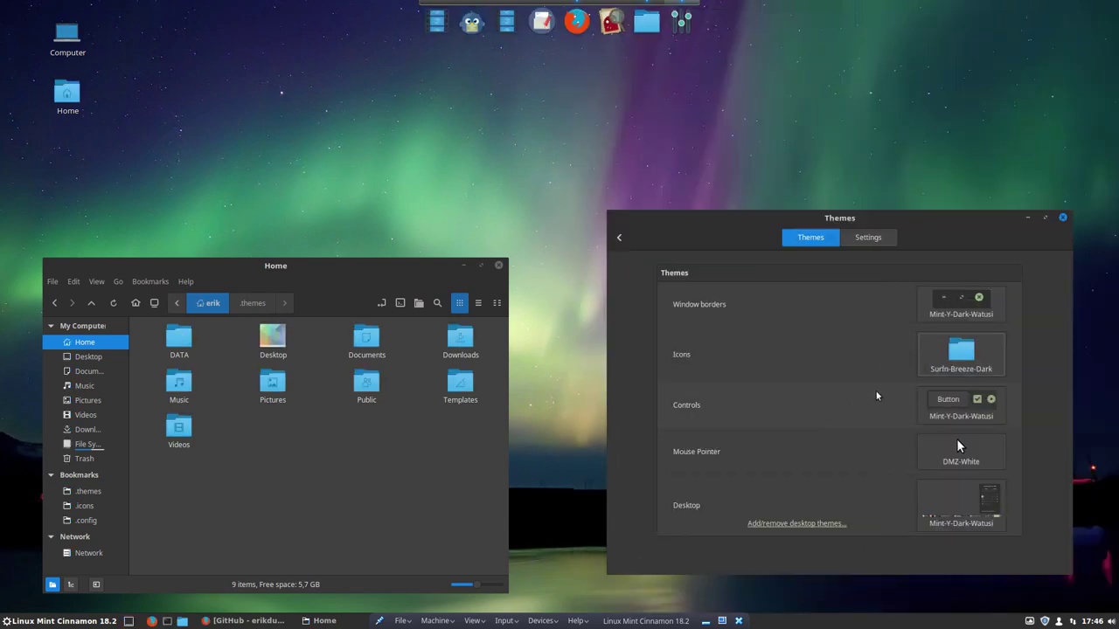
- Try the plain Surfn icon theme
{"action": "left_click", "coordinate": [951, 367]}
{"action": "scroll", "coordinate": [959, 369], "scroll_direction": "down", "scroll_amount": 10}
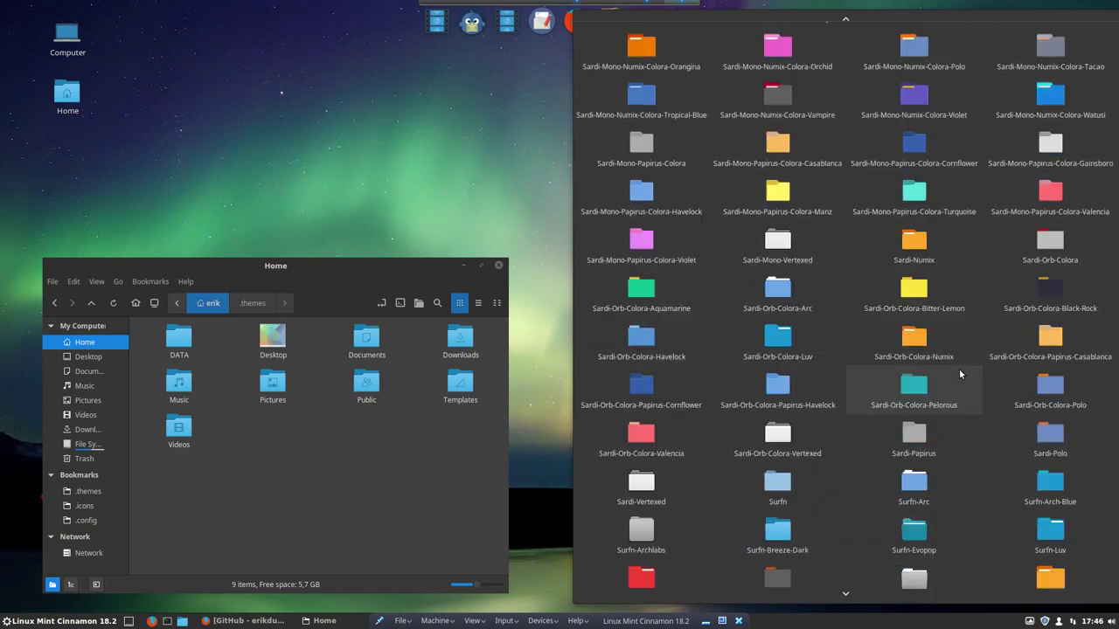
{"action": "left_click", "coordinate": [770, 382]}
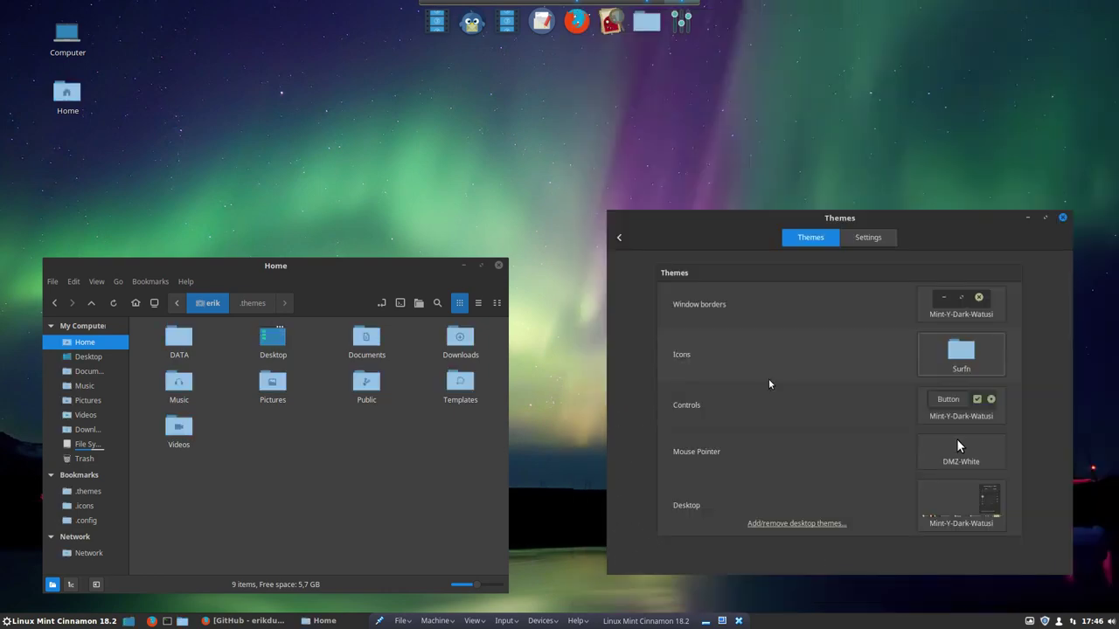
- Set the icon theme to Surfn-Papirus-Blue
{"action": "left_click", "coordinate": [958, 343]}
{"action": "scroll", "coordinate": [997, 391], "scroll_direction": "down", "scroll_amount": 10}
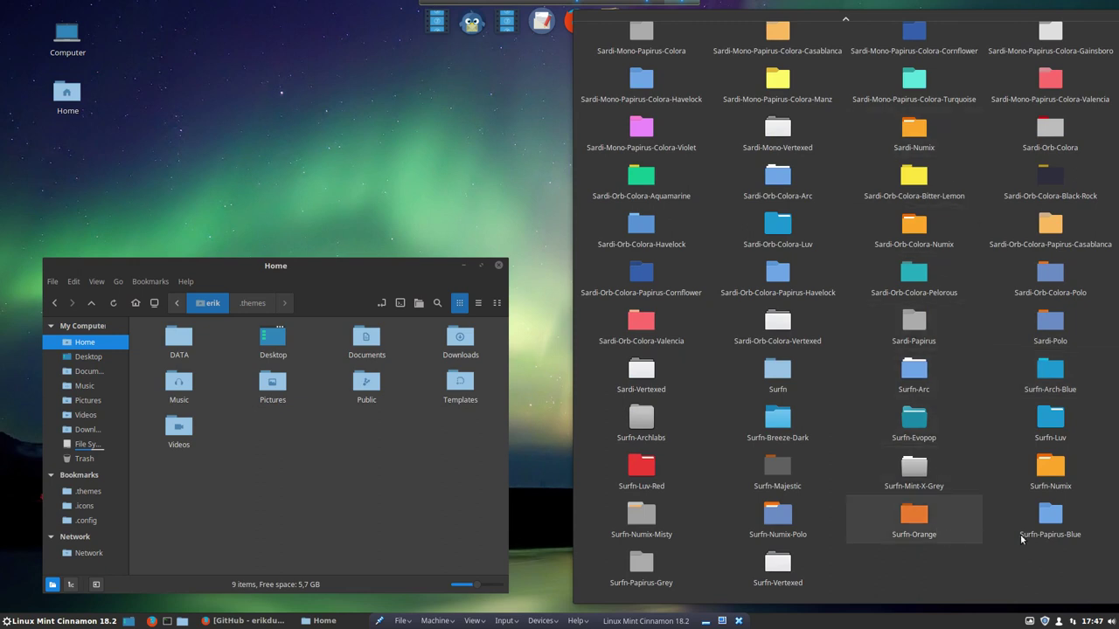
{"action": "left_click", "coordinate": [1057, 525]}
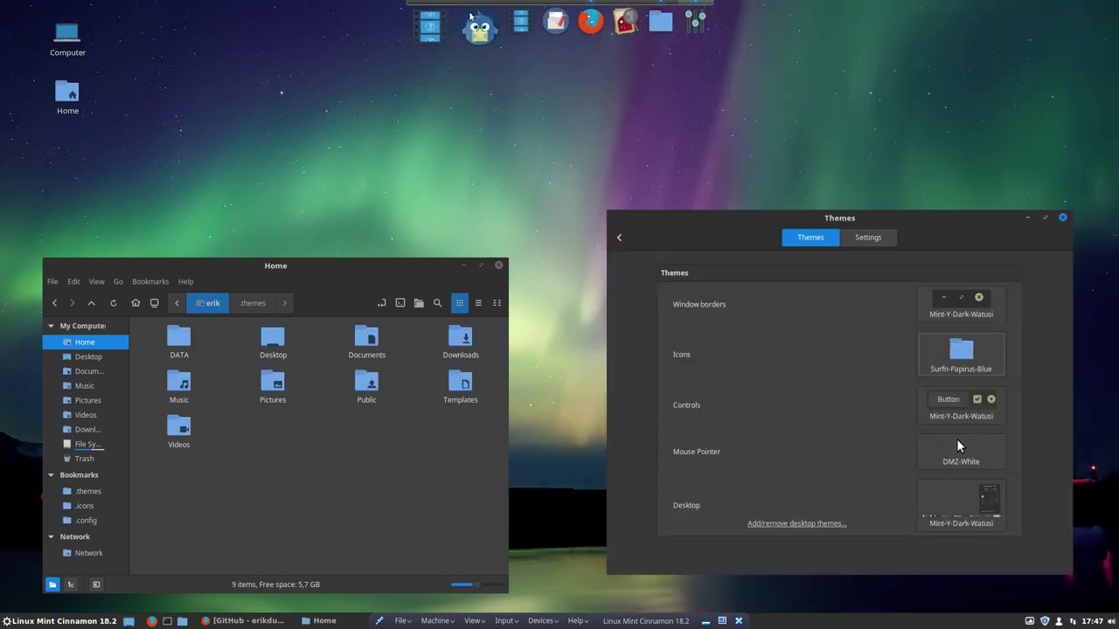
- Look through the full list of applications in the Mint menu to check how their icons look in the chosen theme
{"action": "left_click", "coordinate": [58, 622]}
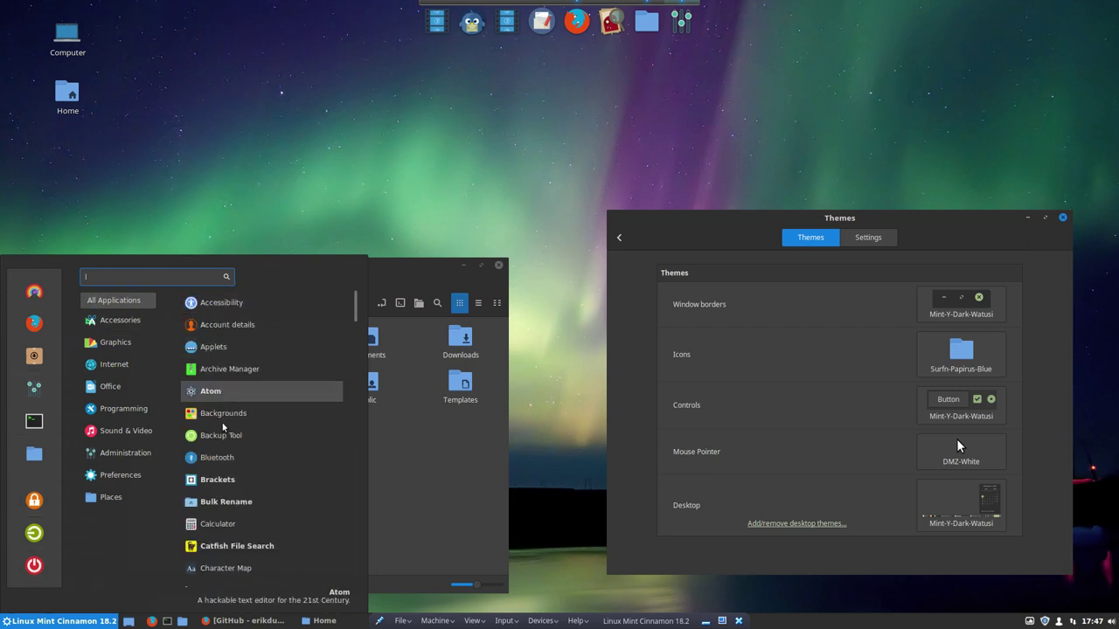
{"action": "scroll", "coordinate": [234, 516], "scroll_direction": "down", "scroll_amount": 10}
{"action": "scroll", "coordinate": [237, 511], "scroll_direction": "up", "scroll_amount": 12}
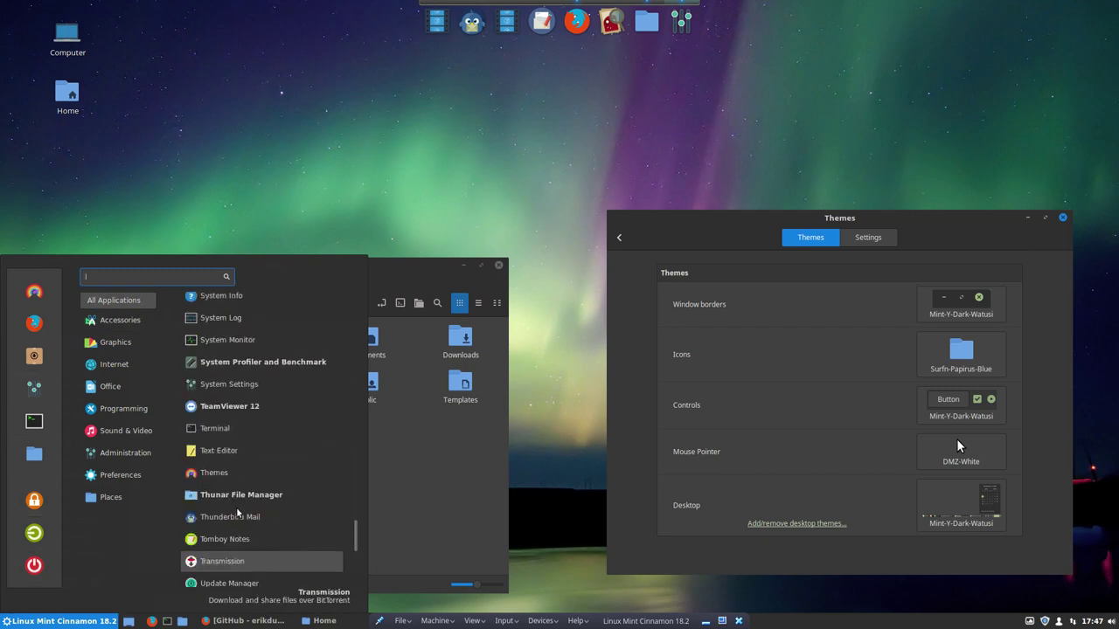
{"action": "scroll", "coordinate": [236, 511], "scroll_direction": "up", "scroll_amount": 5}
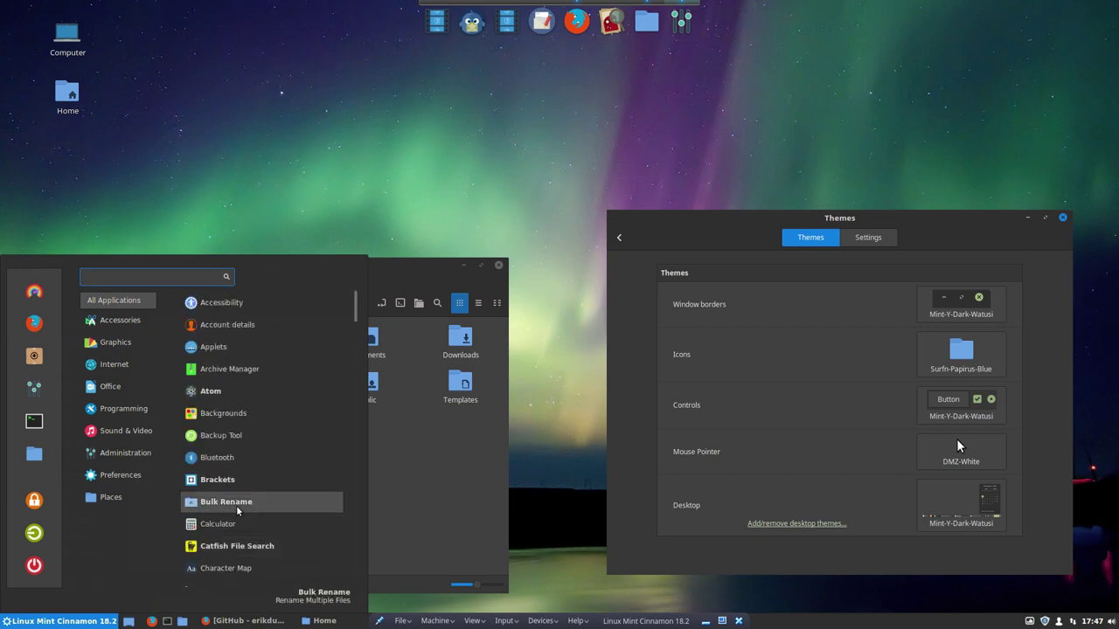
{"action": "left_click", "coordinate": [395, 220]}
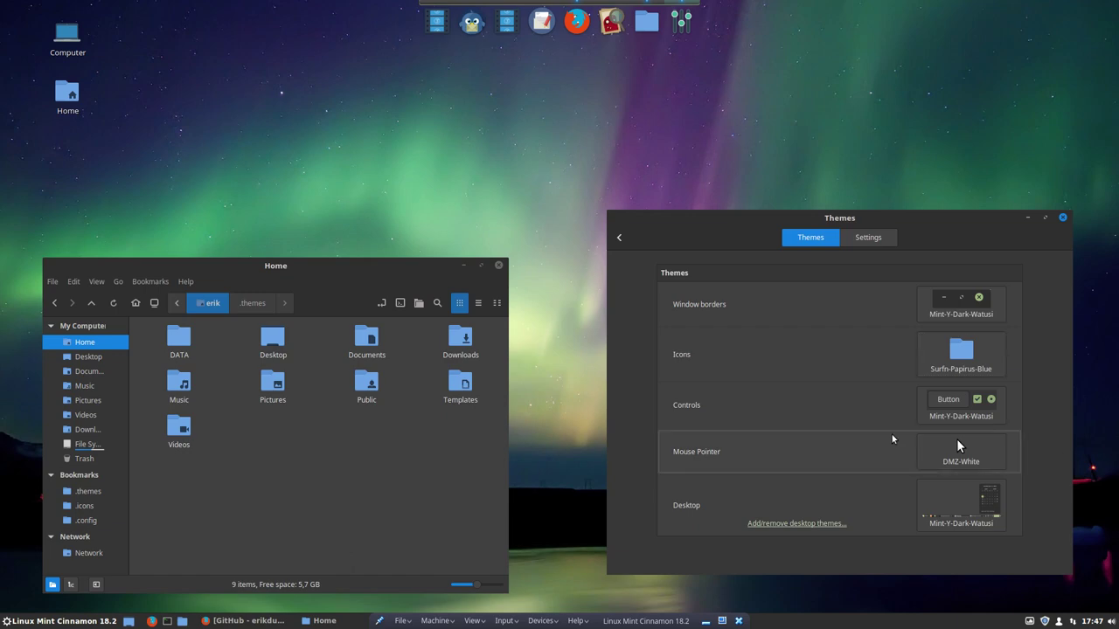
- Take the virtual machine out of full-screen mode and bring up the screen recorder's options on the host desktop
{"action": "key", "text": "Control_R+f"}
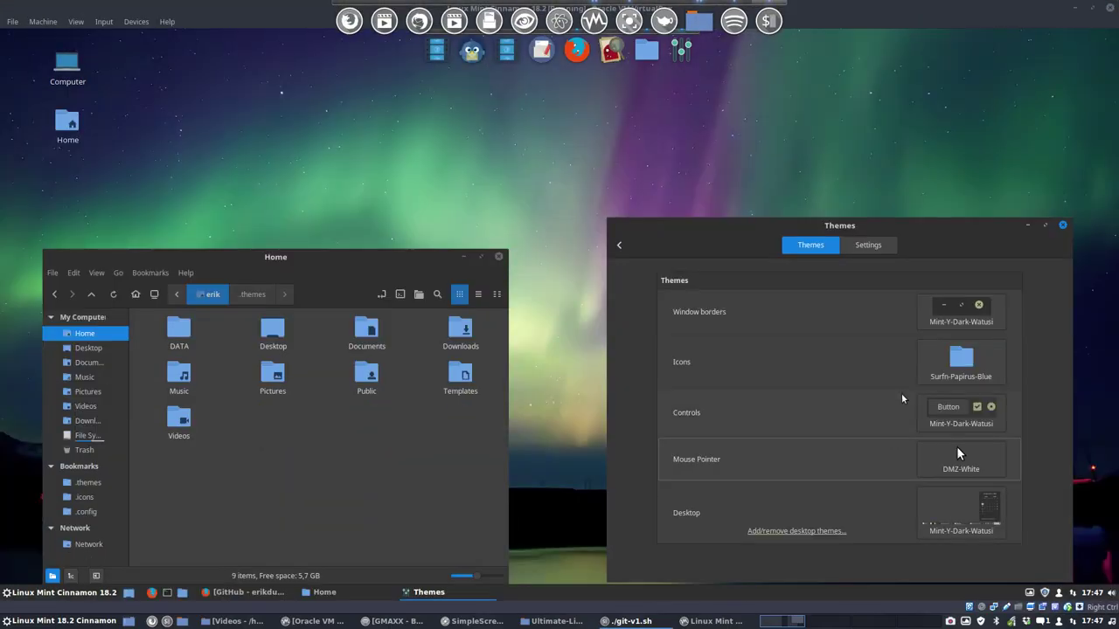
{"action": "right_click", "coordinate": [952, 621]}
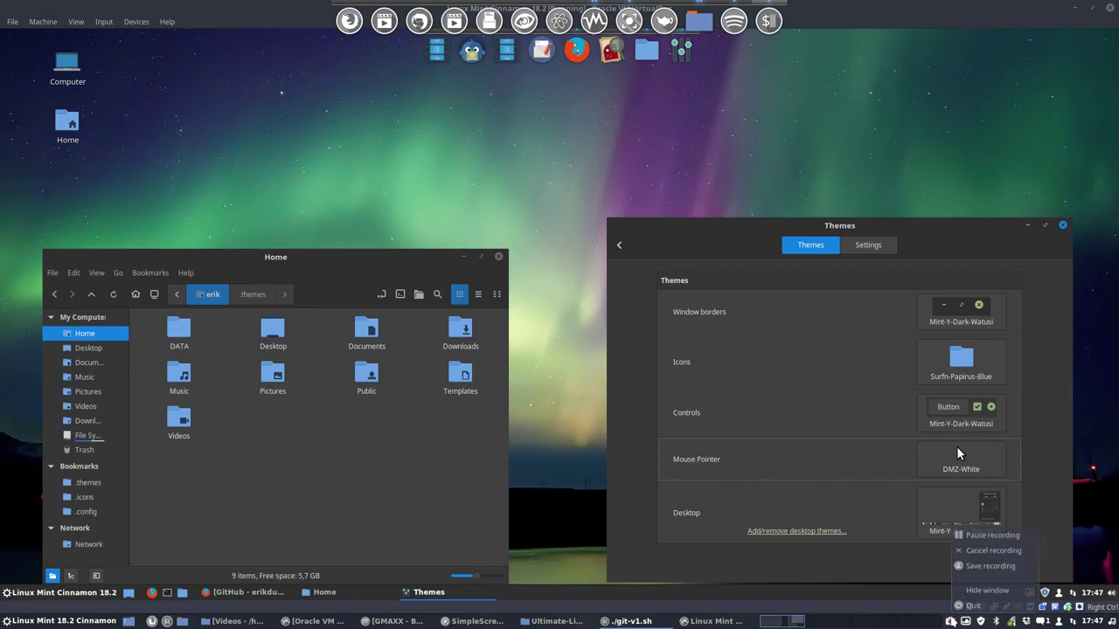